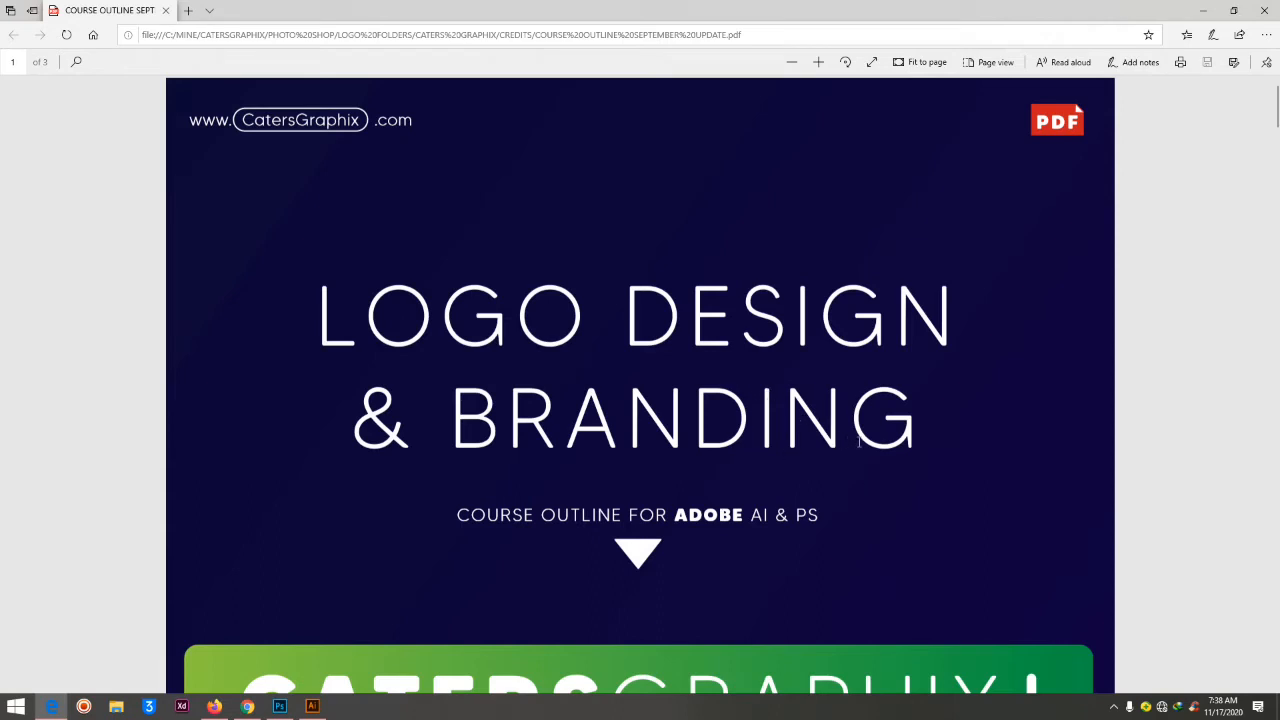
# Read through the course outline's introduction and its Week One list of Illustrator and Photoshop tools
pyautogui.scroll(-10, 585, 390)
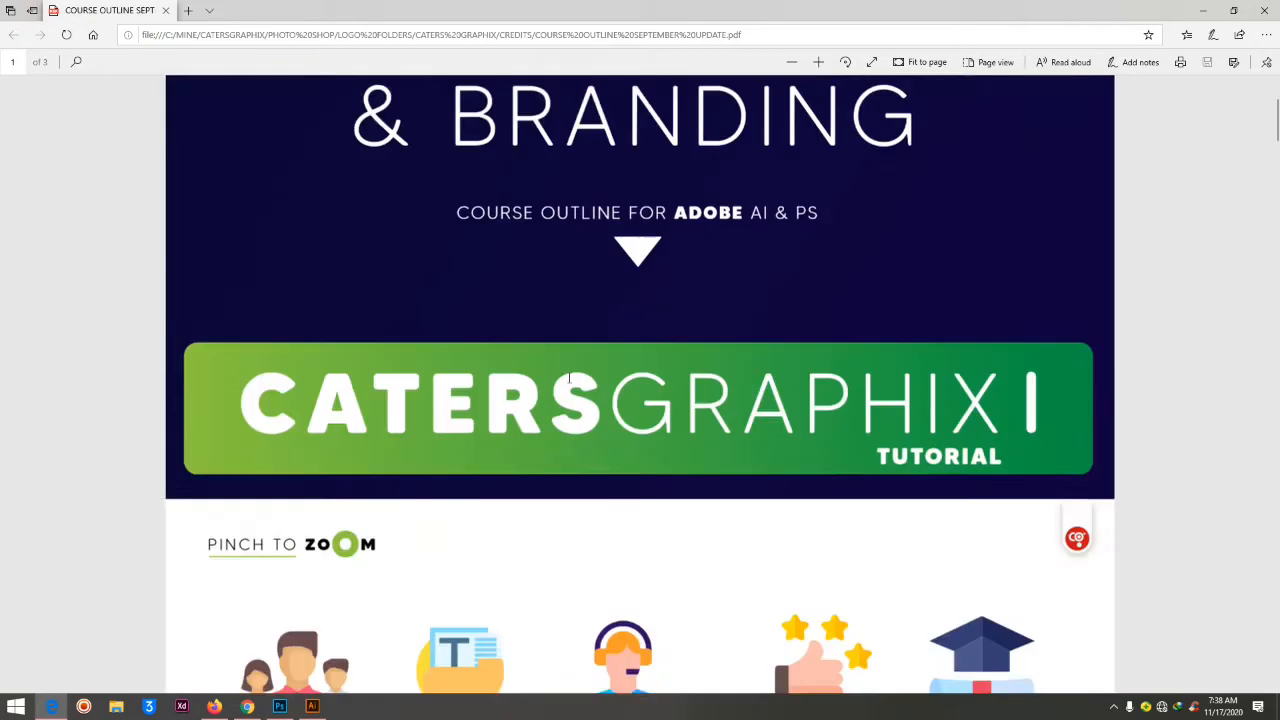
pyautogui.scroll(-1, 638, 350)
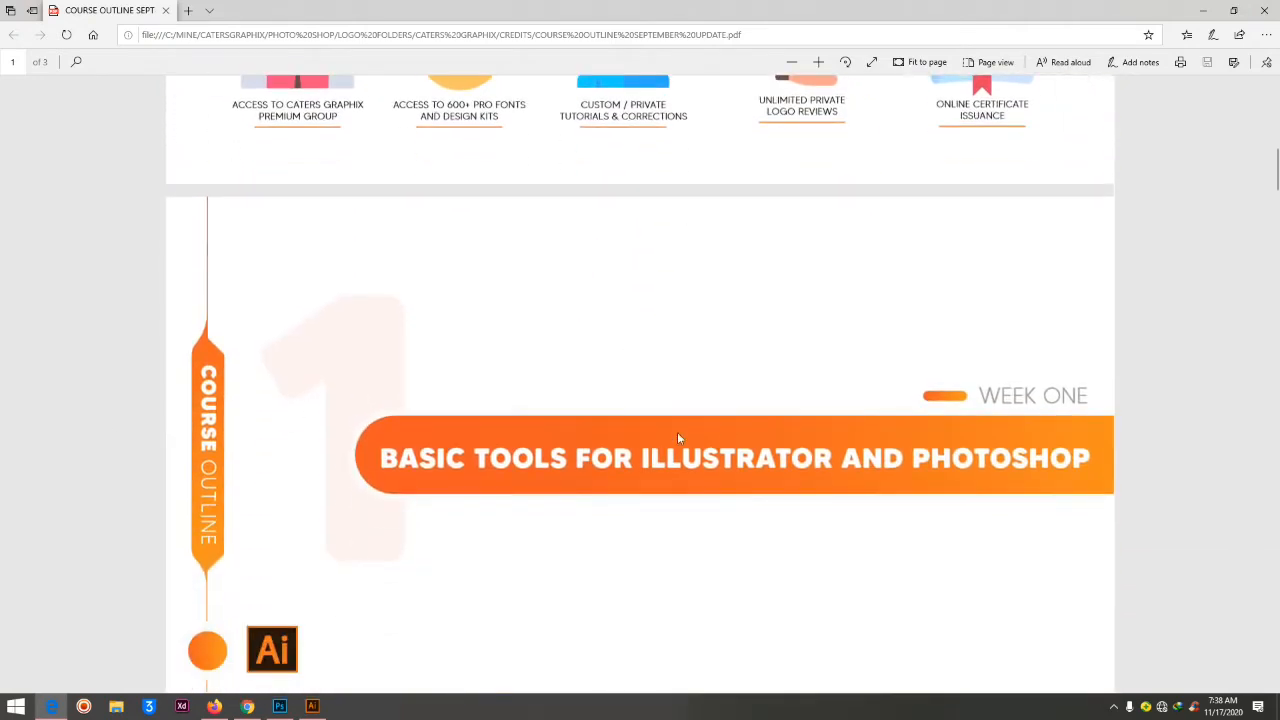
pyautogui.scroll(8, 890, 374)
pyautogui.scroll(-9, 560, 374)
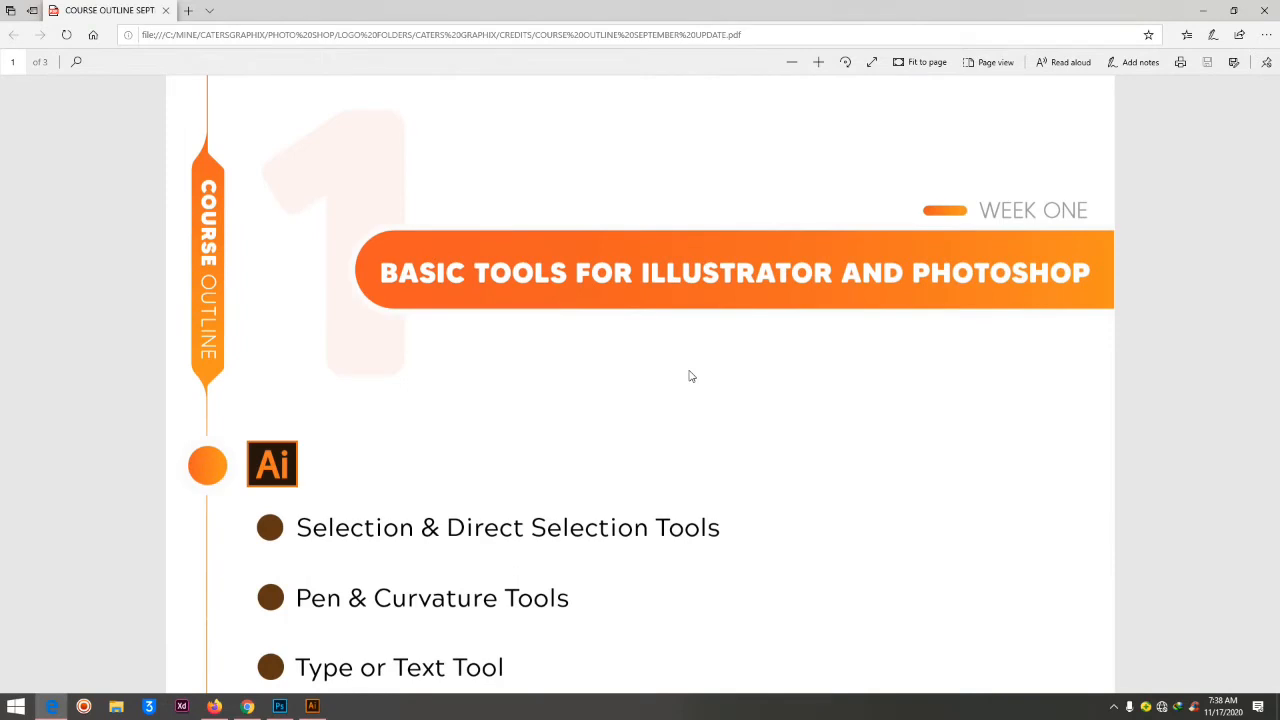
pyautogui.scroll(-4, 356, 386)
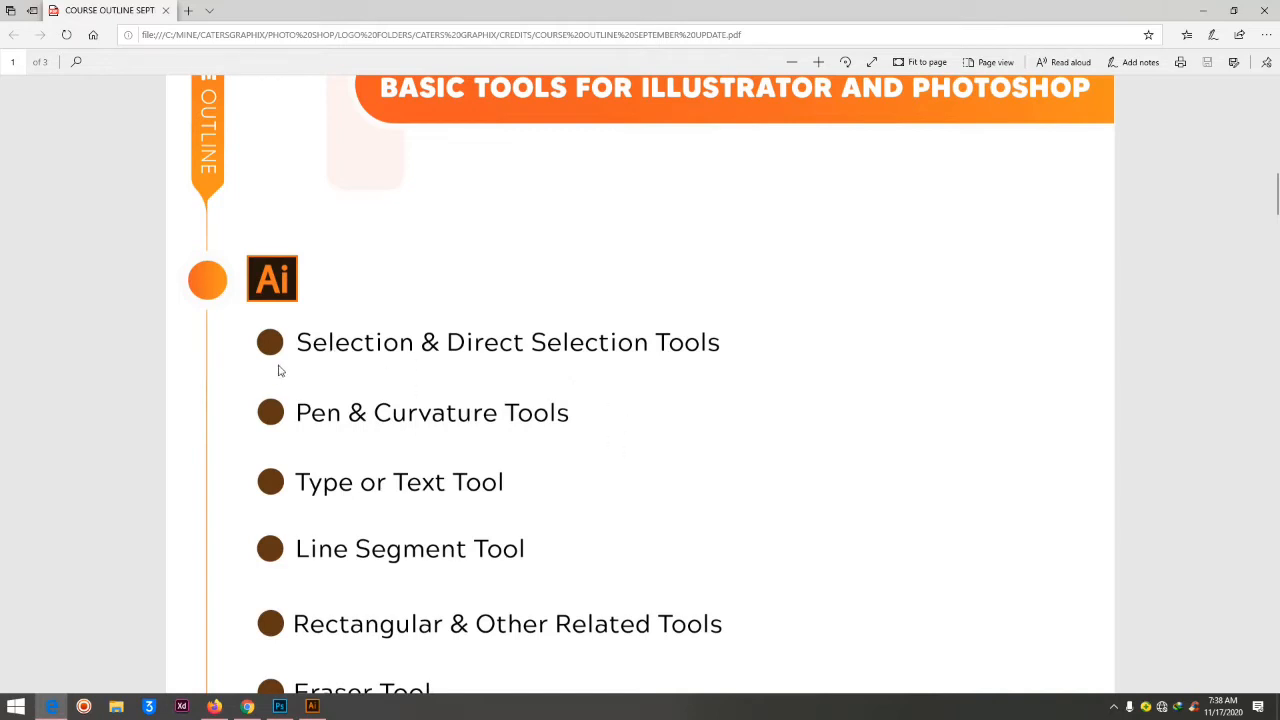
pyautogui.scroll(-3, 680, 347)
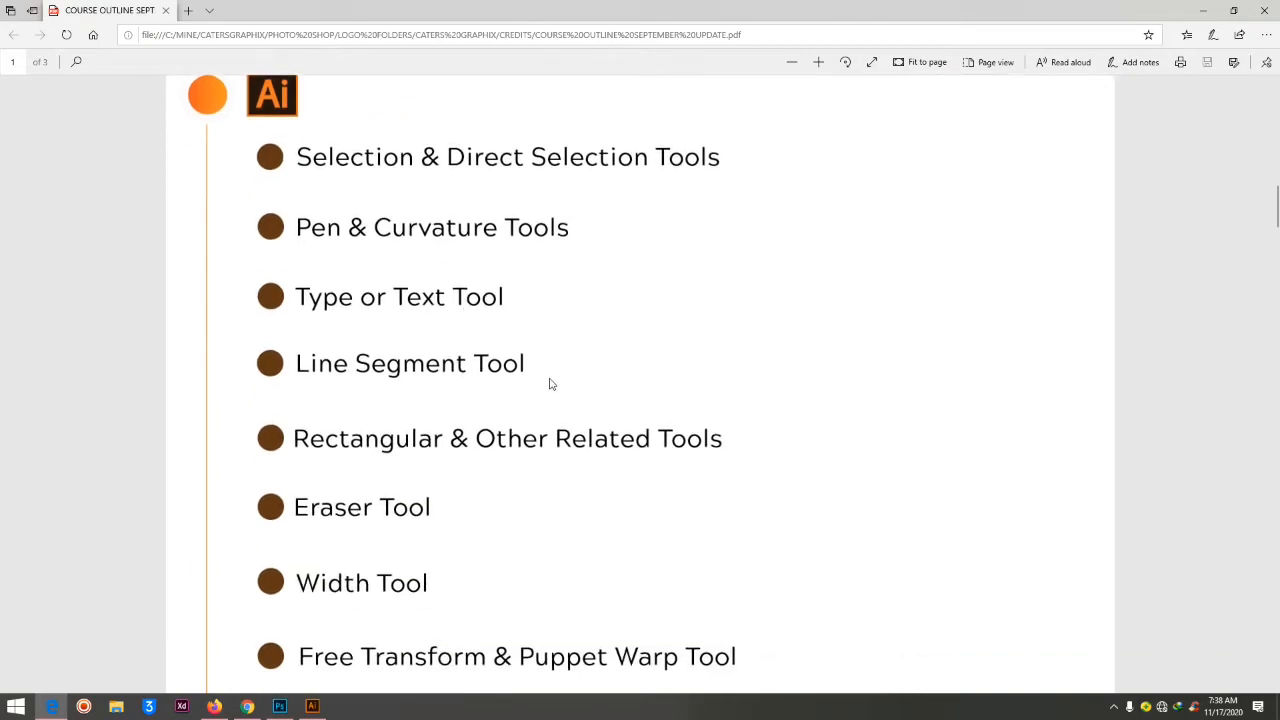
pyautogui.scroll(-3, 609, 425)
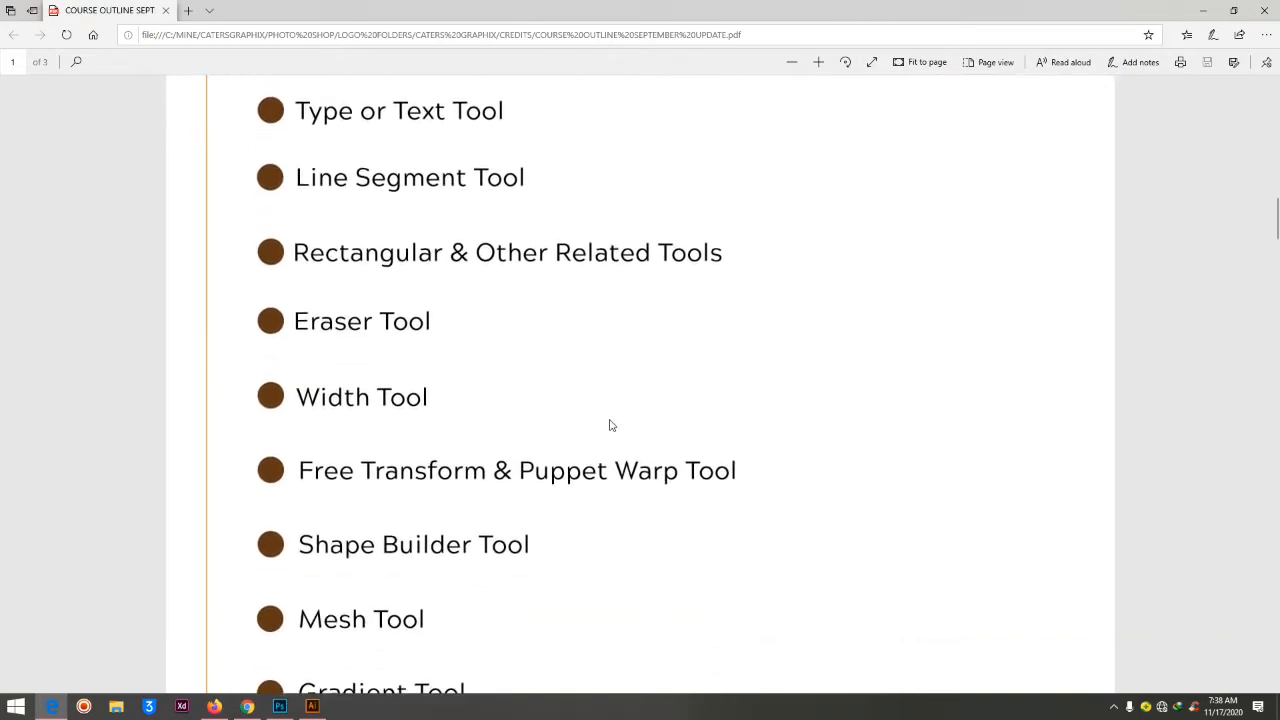
pyautogui.scroll(-3, 554, 409)
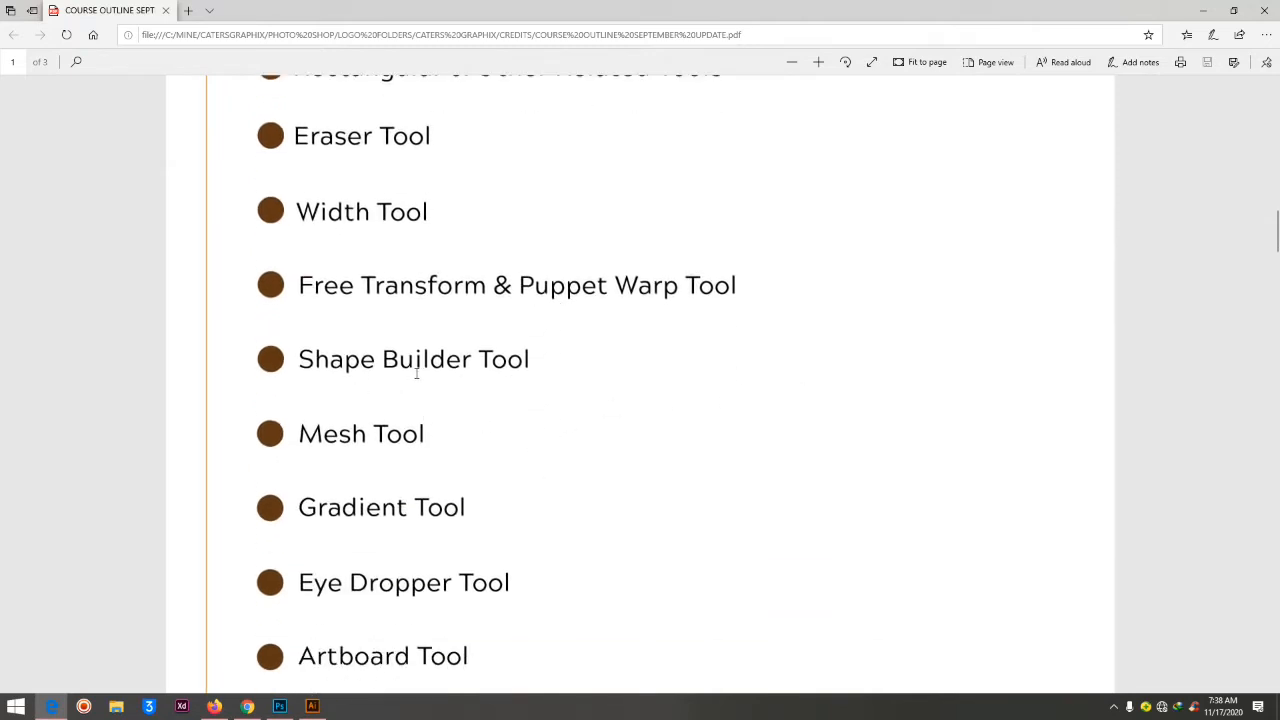
pyautogui.scroll(-3, 469, 440)
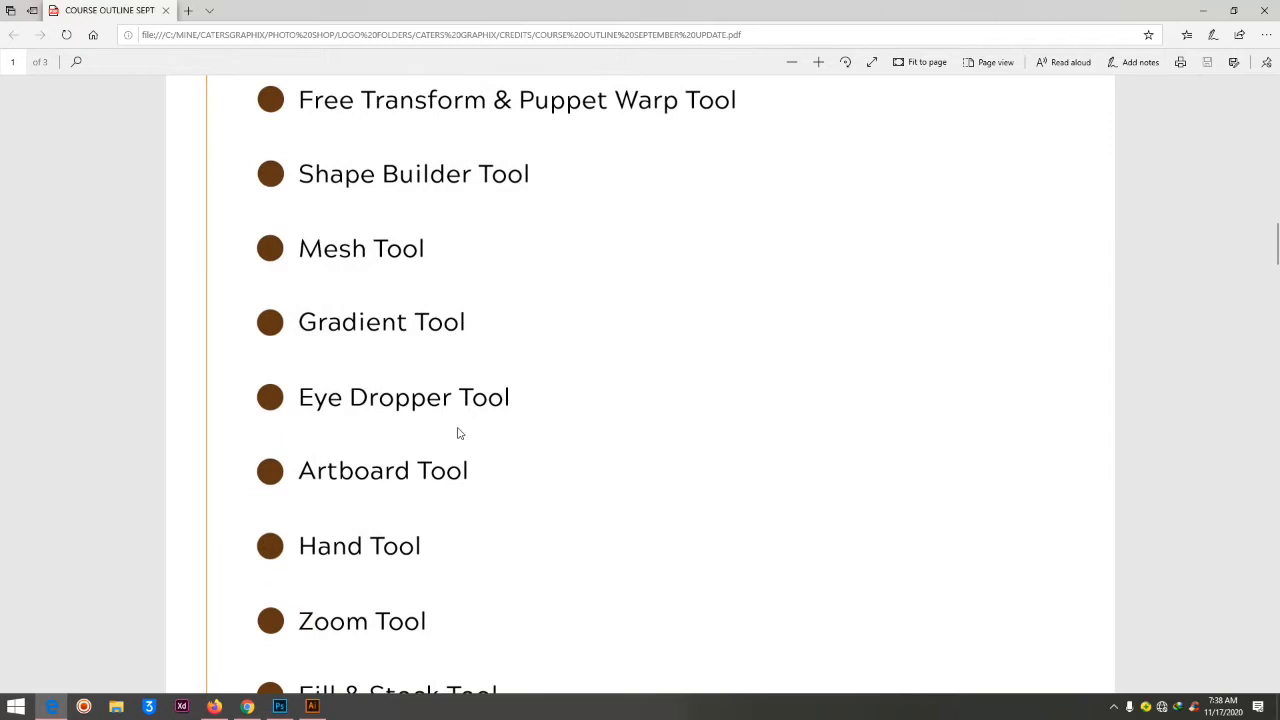
pyautogui.scroll(-3, 459, 432)
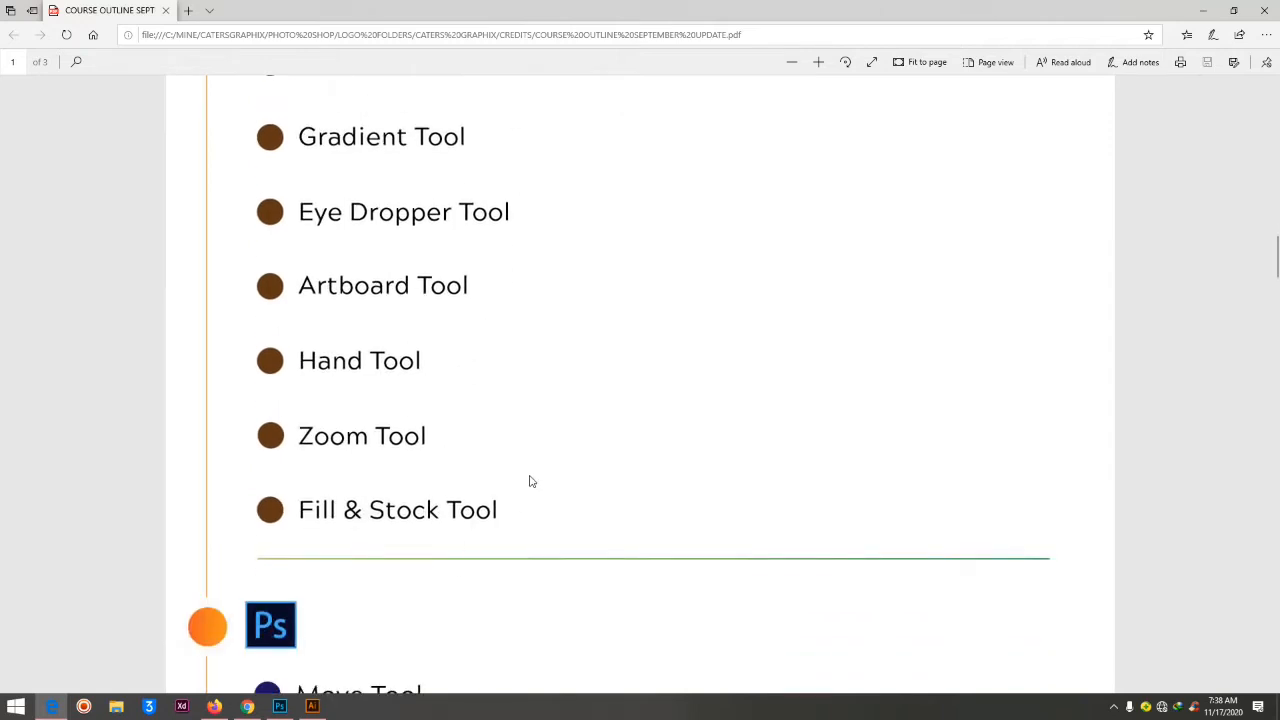
pyautogui.scroll(-6, 531, 482)
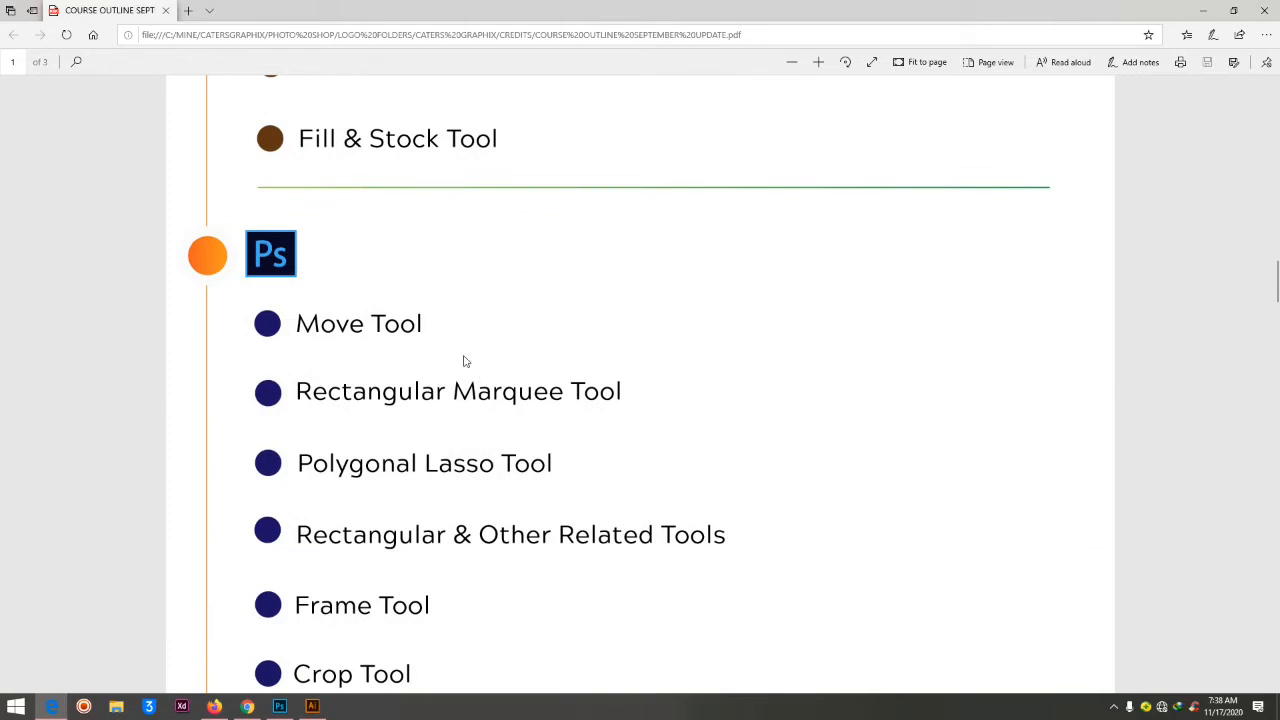
pyautogui.scroll(-3, 420, 320)
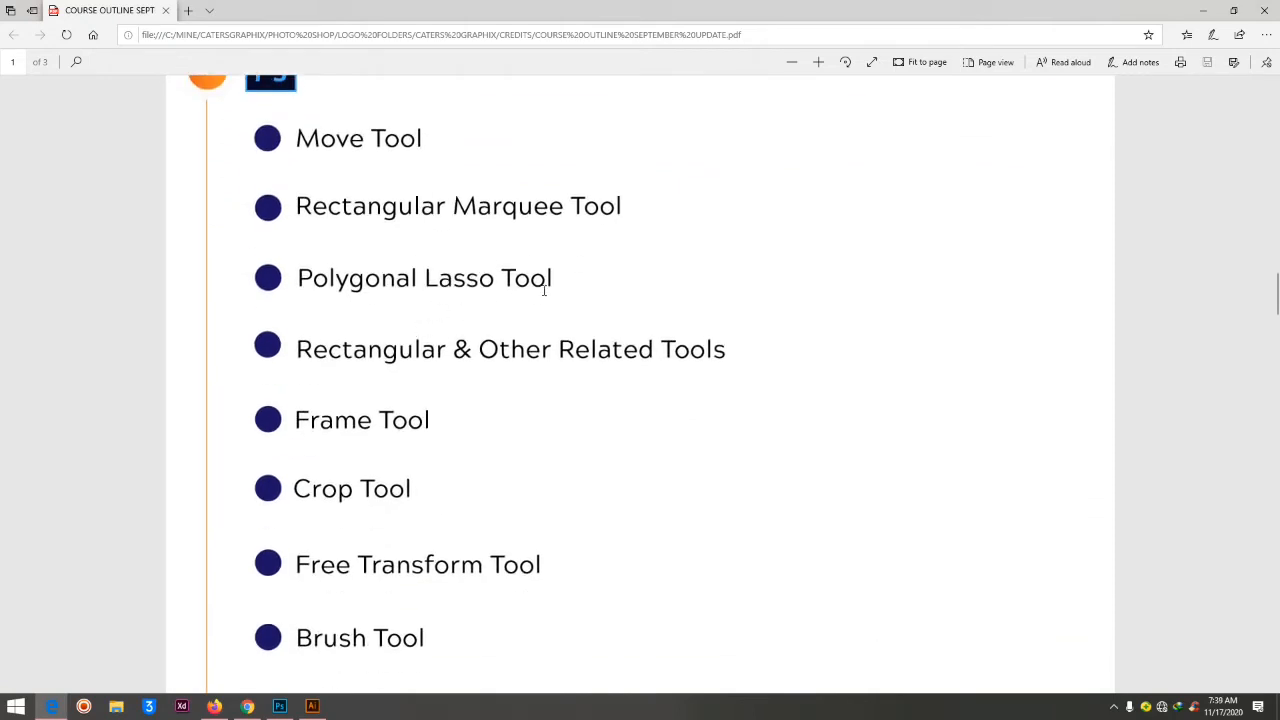
# Review the Week Two, Three and Four topics of the course outline through to the end of the document
pyautogui.scroll(-18, 520, 323)
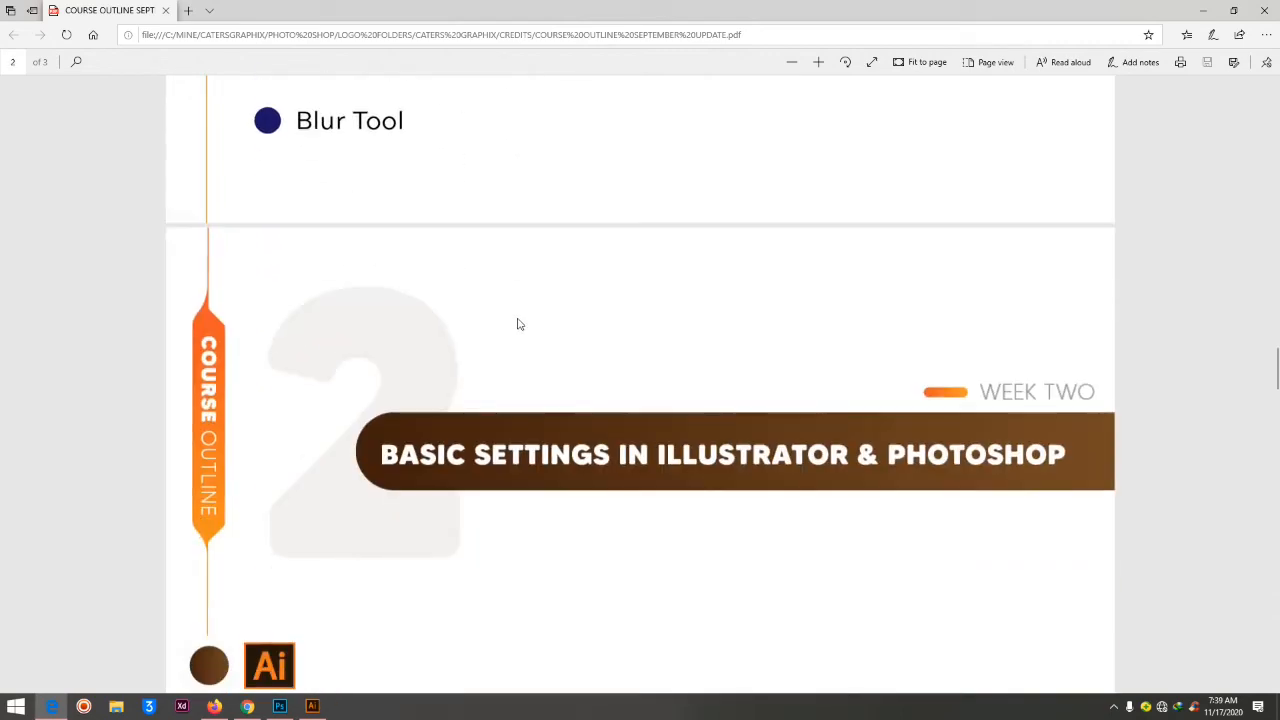
pyautogui.scroll(-3, 517, 328)
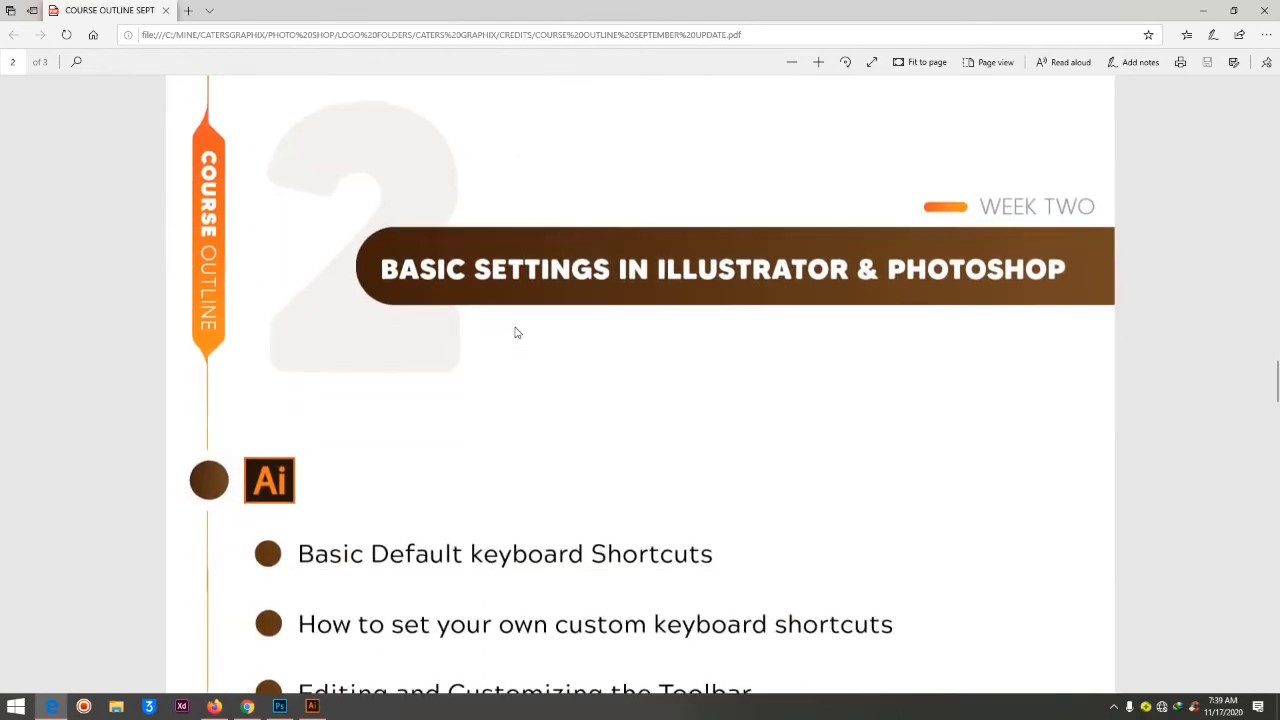
pyautogui.scroll(-3, 516, 318)
pyautogui.scroll(3, 514, 310)
pyautogui.scroll(-15, 283, 477)
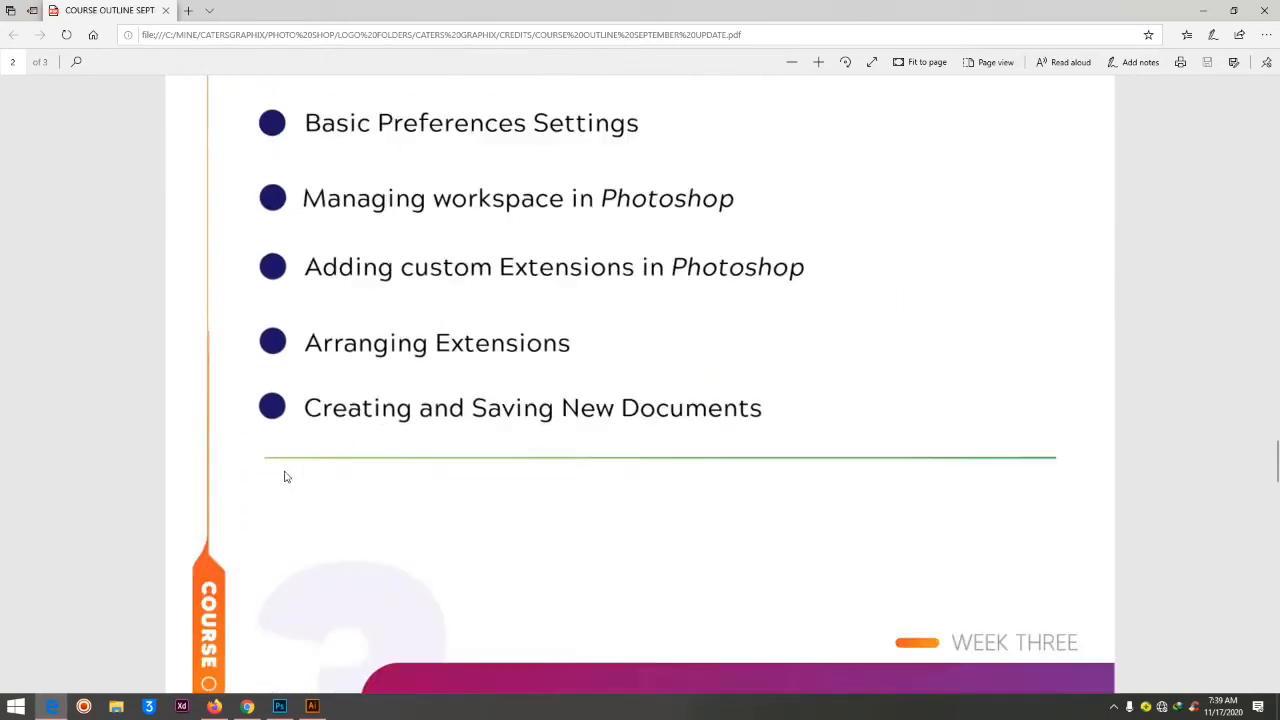
pyautogui.scroll(5, 422, 449)
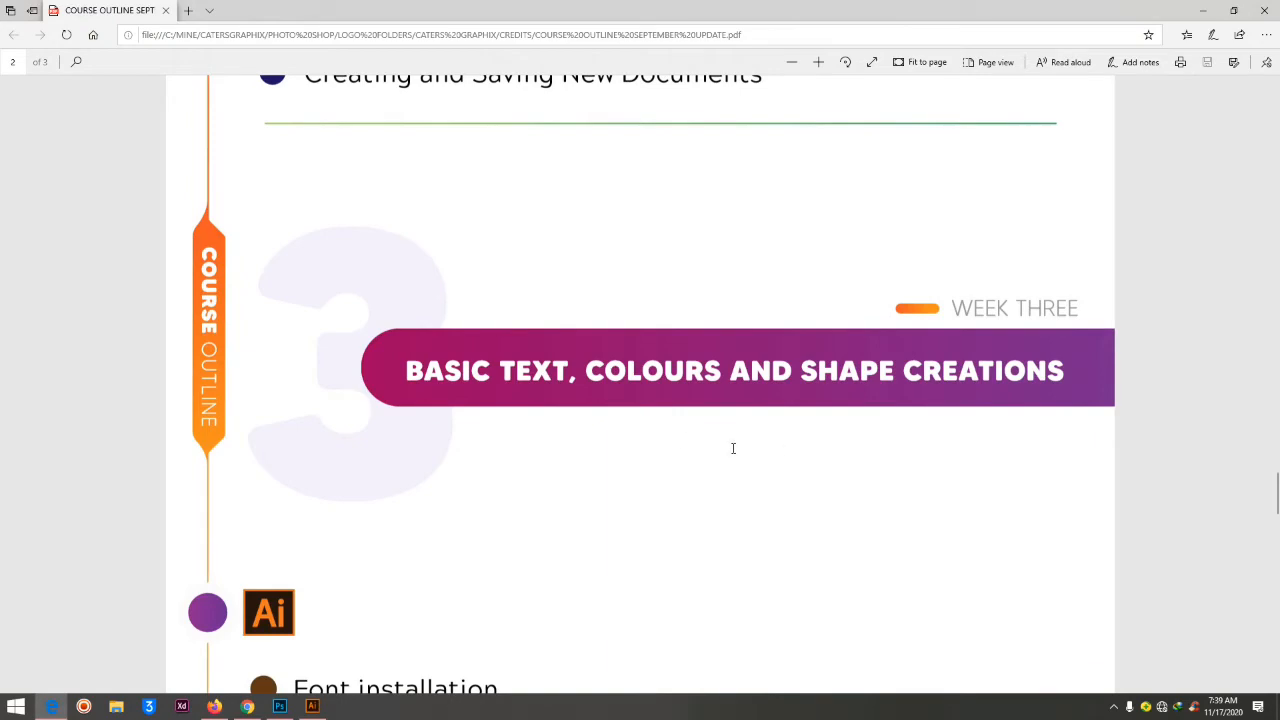
pyautogui.scroll(-12, 556, 460)
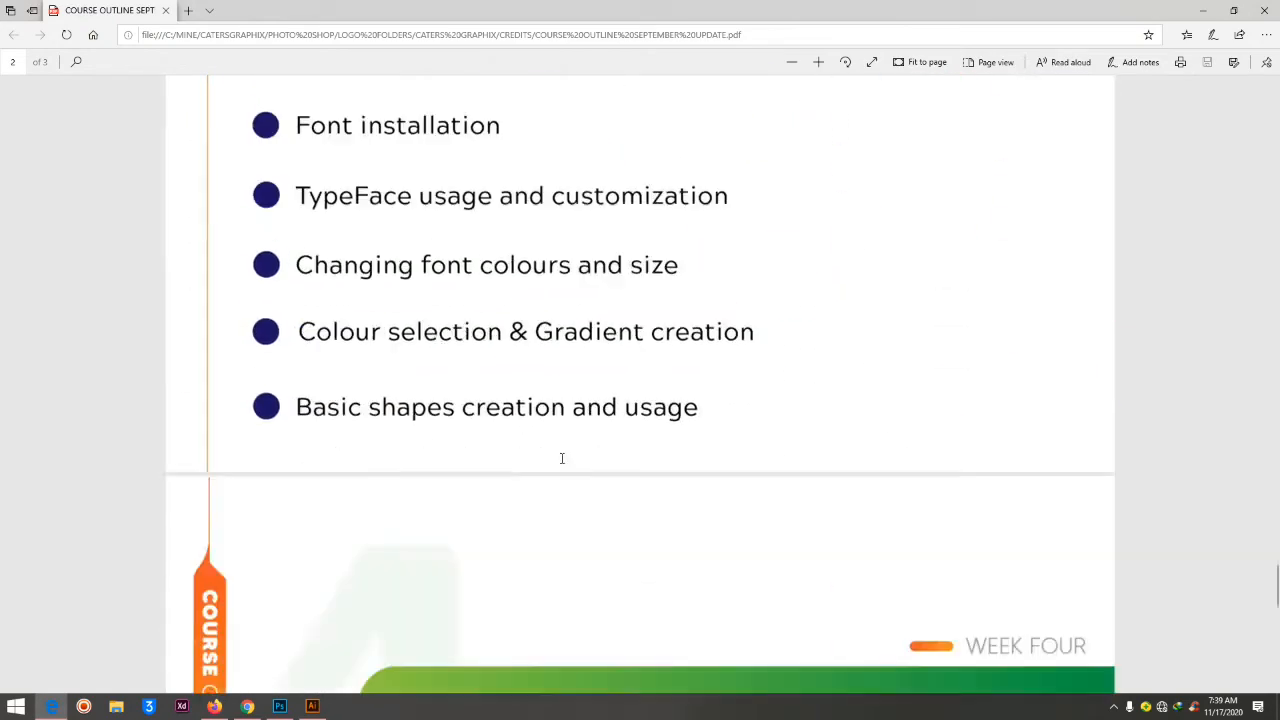
pyautogui.scroll(-5, 561, 458)
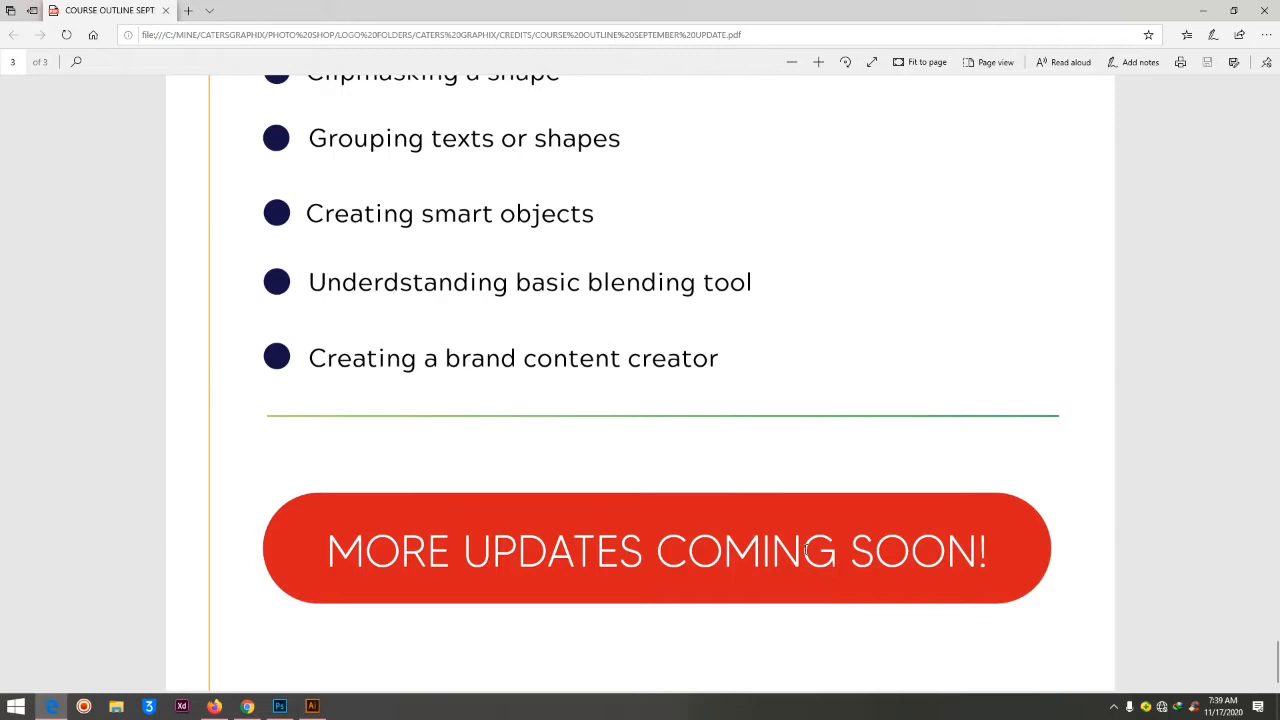
# Switch to Illustrator and add the text "UCE" to the empty area of the UCE OLD artboard
pyautogui.click(1205, 12)
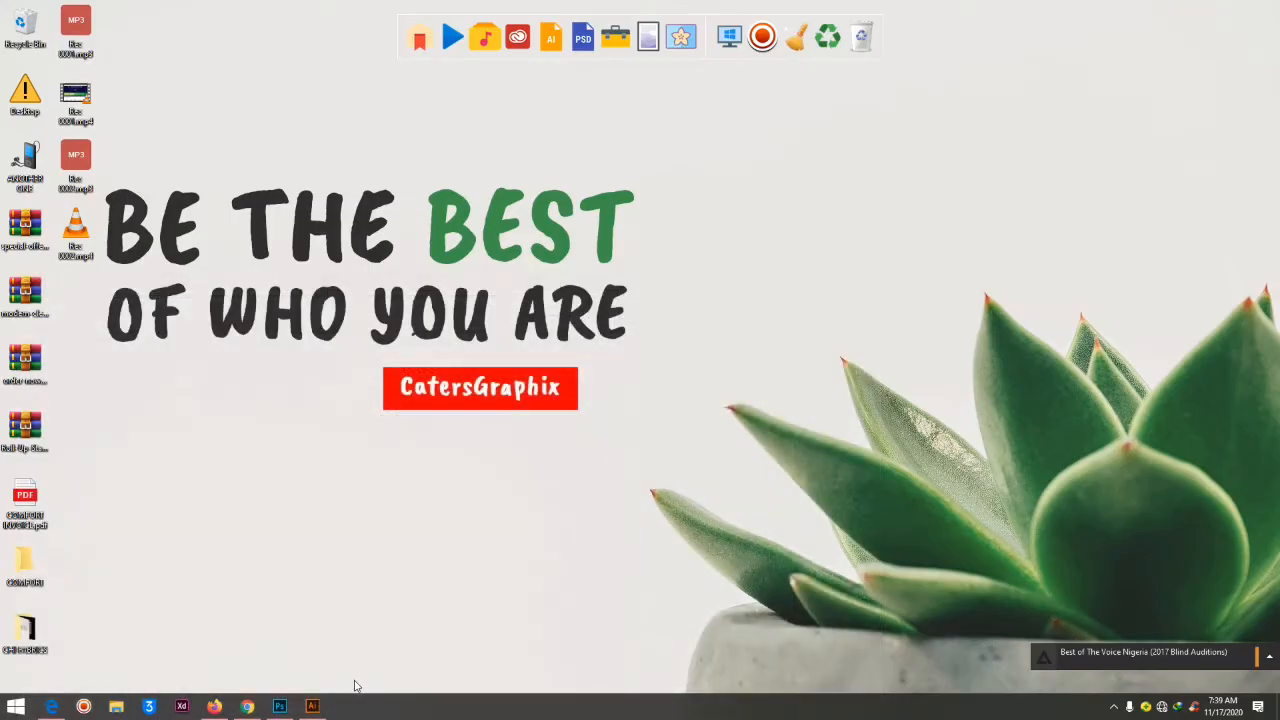
pyautogui.click(312, 706)
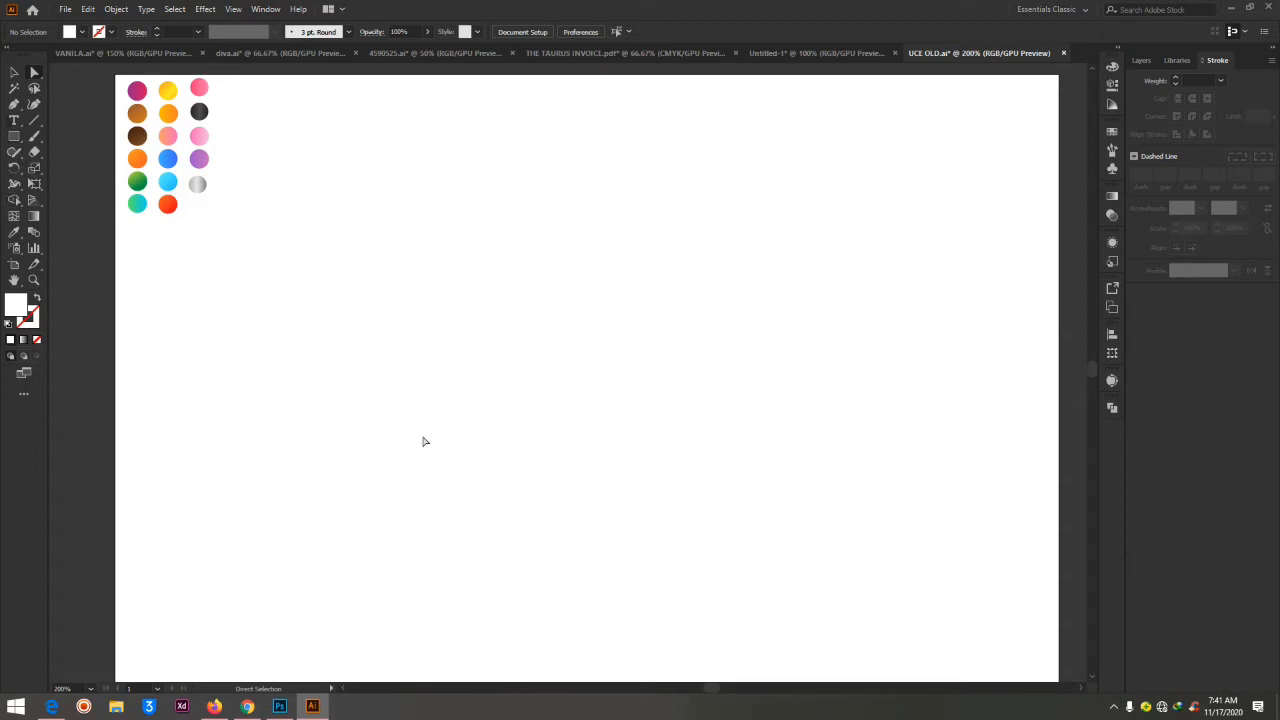
pyautogui.click(13, 121)
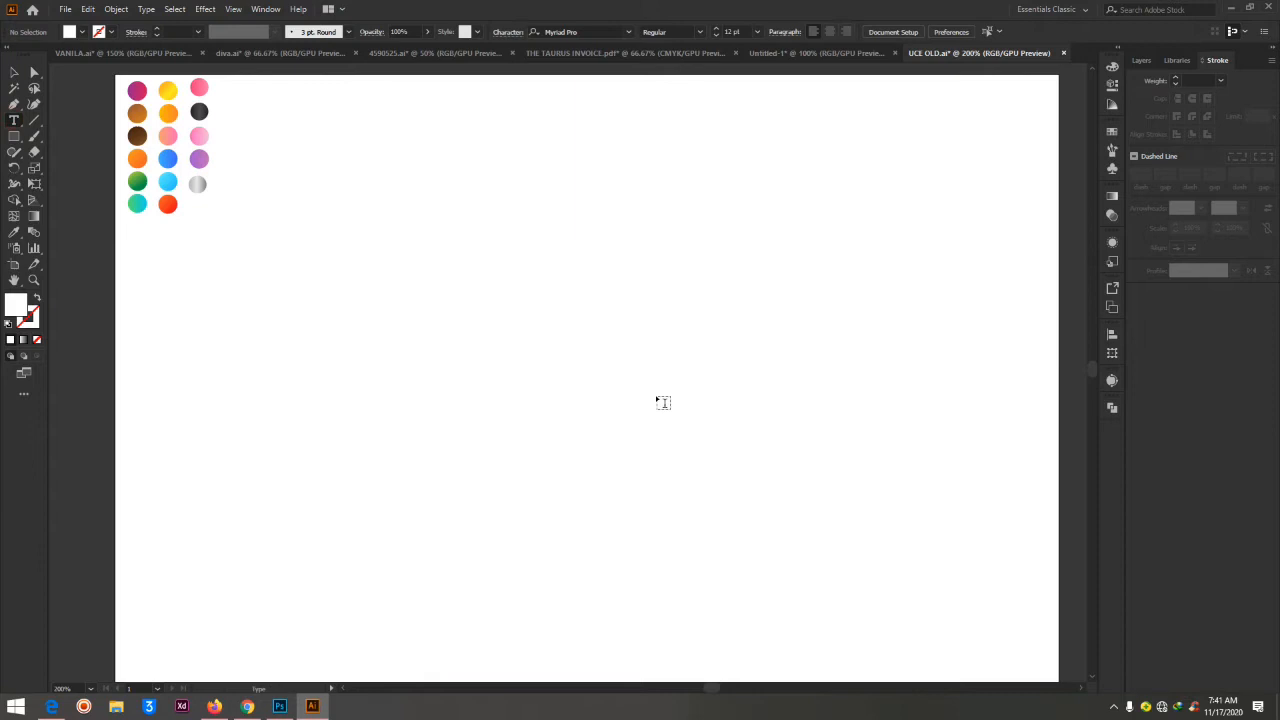
pyautogui.click(443, 341)
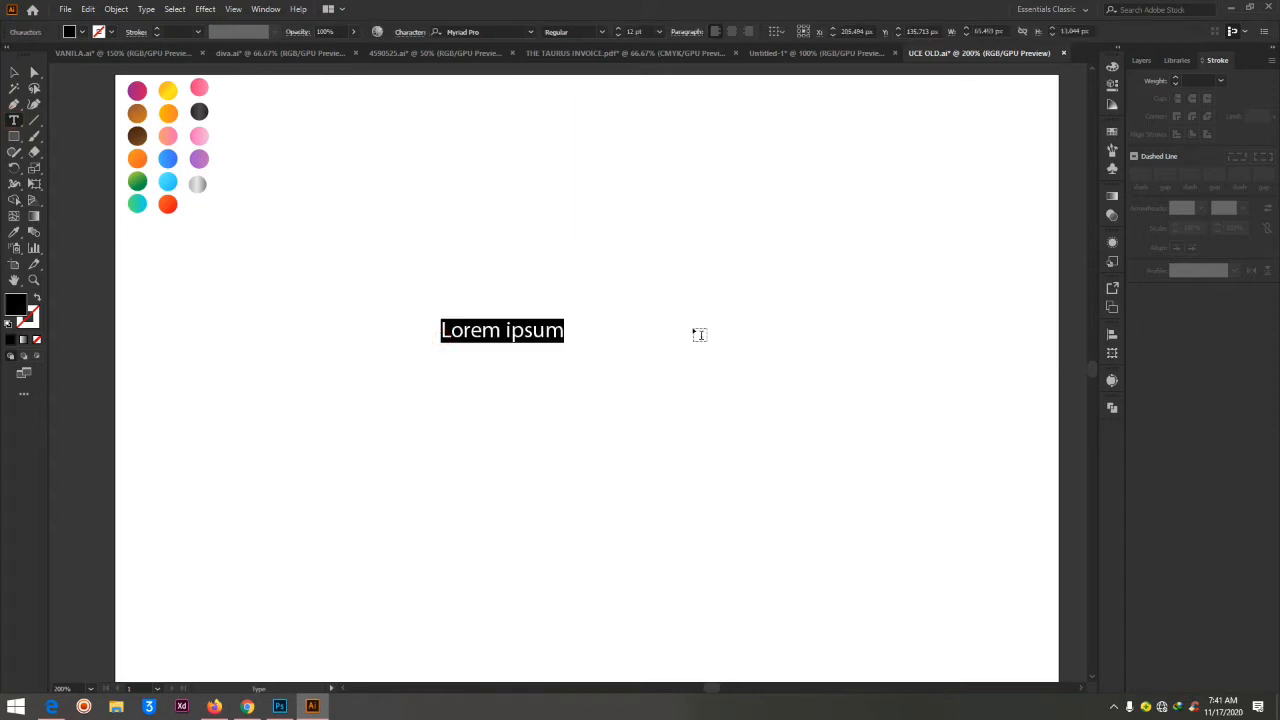
pyautogui.write('UC')
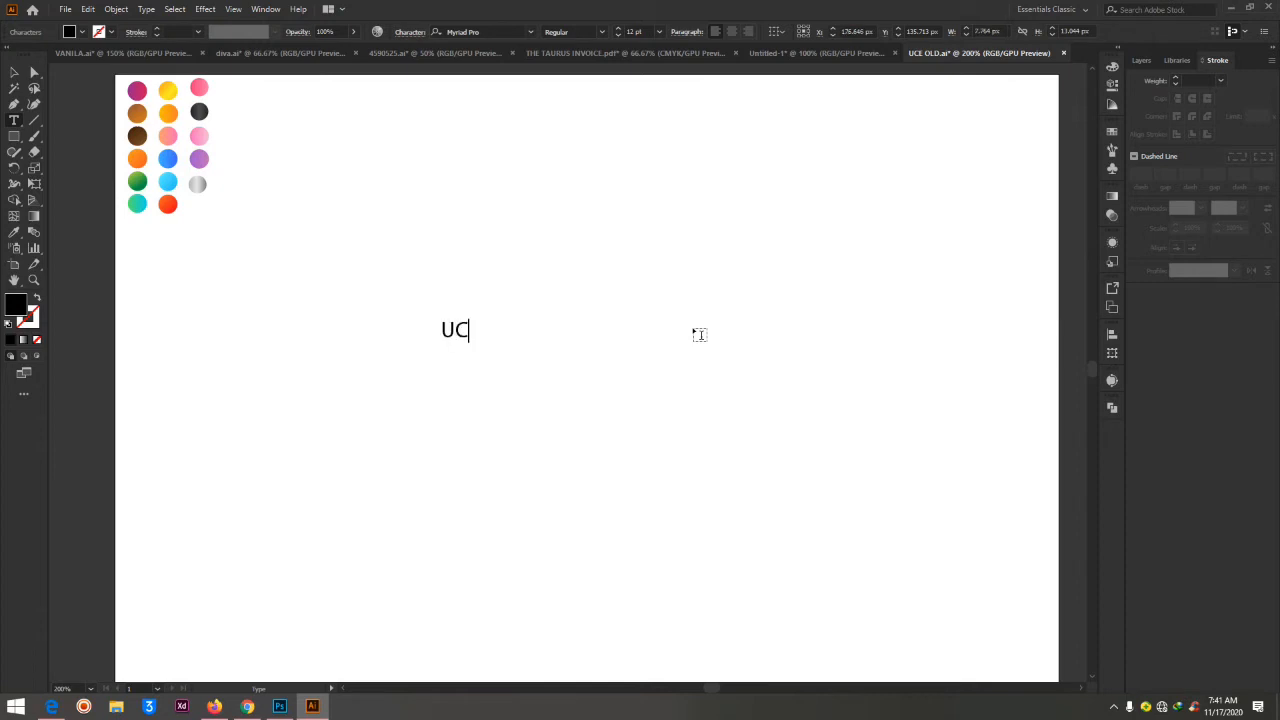
pyautogui.write('E')
pyautogui.hotkey('ctrl', 'a')
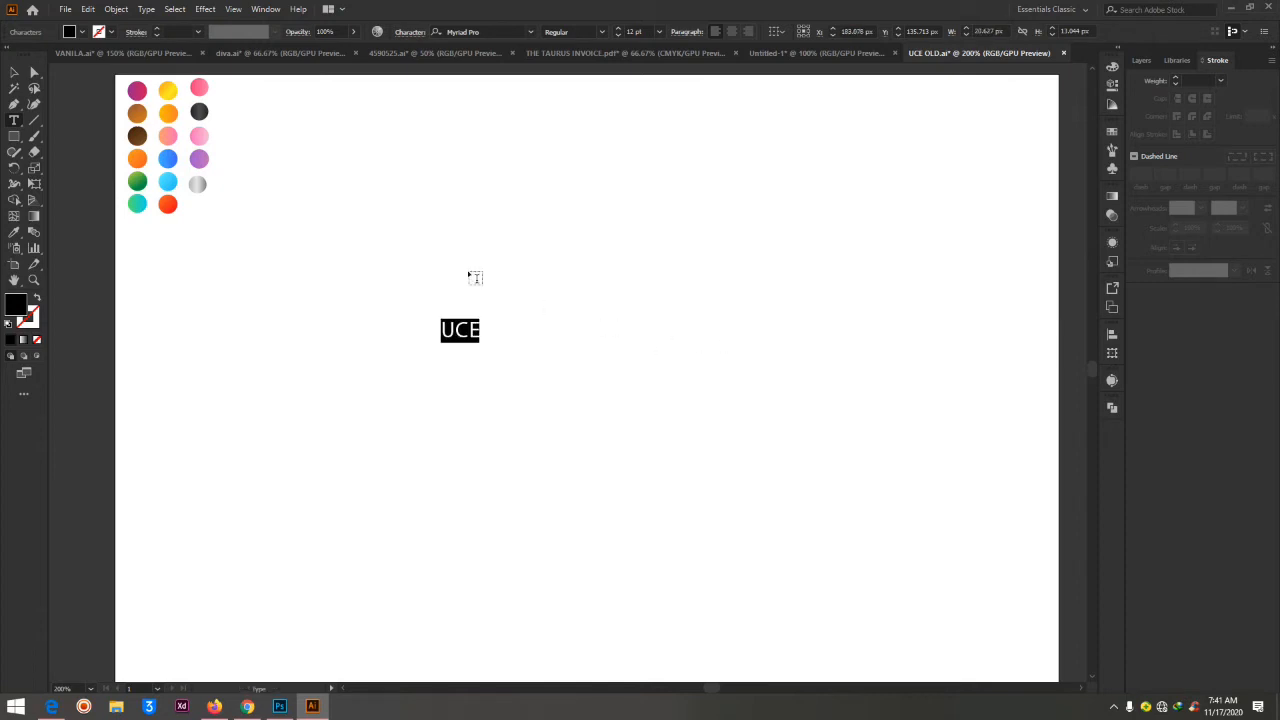
pyautogui.press('Escape')
pyautogui.click(17, 73)
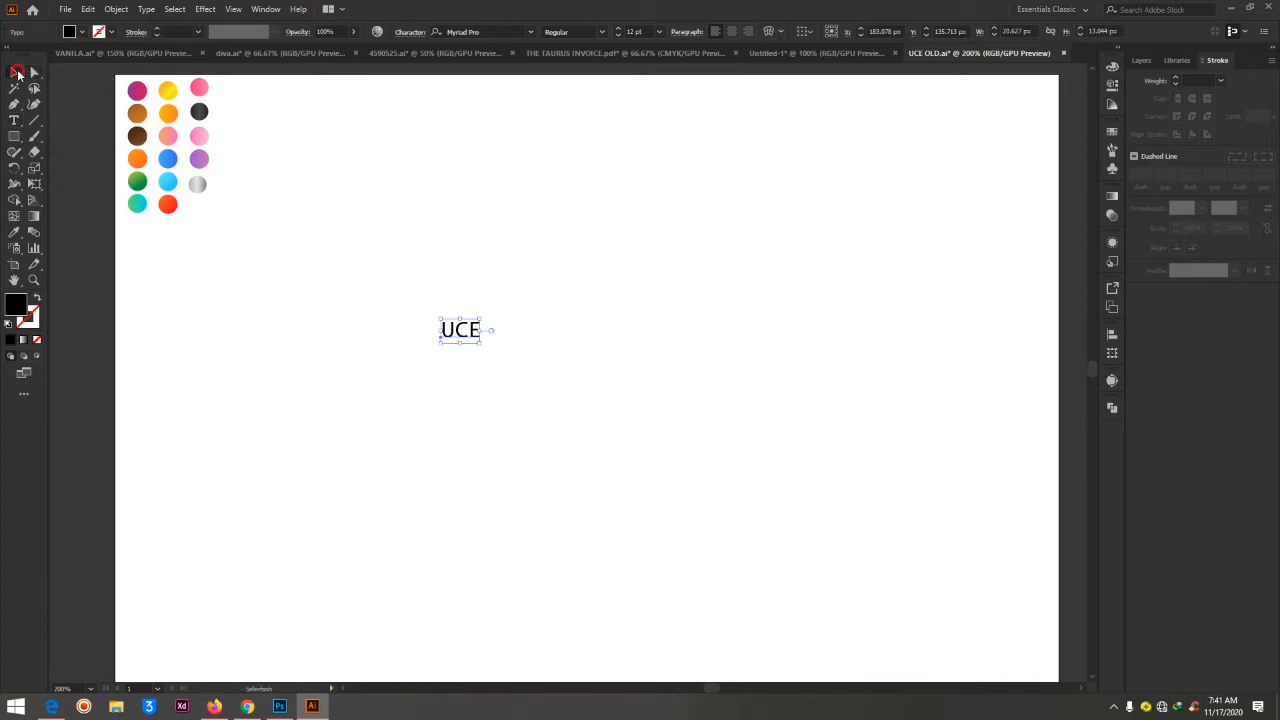
# Enlarge the UCE text to about 106 pt, move it to the artboard's upper part and place a copy below it
pyautogui.moveTo(479, 342); pyautogui.dragTo(790, 534)
pyautogui.moveTo(579, 372); pyautogui.dragTo(534, 226)
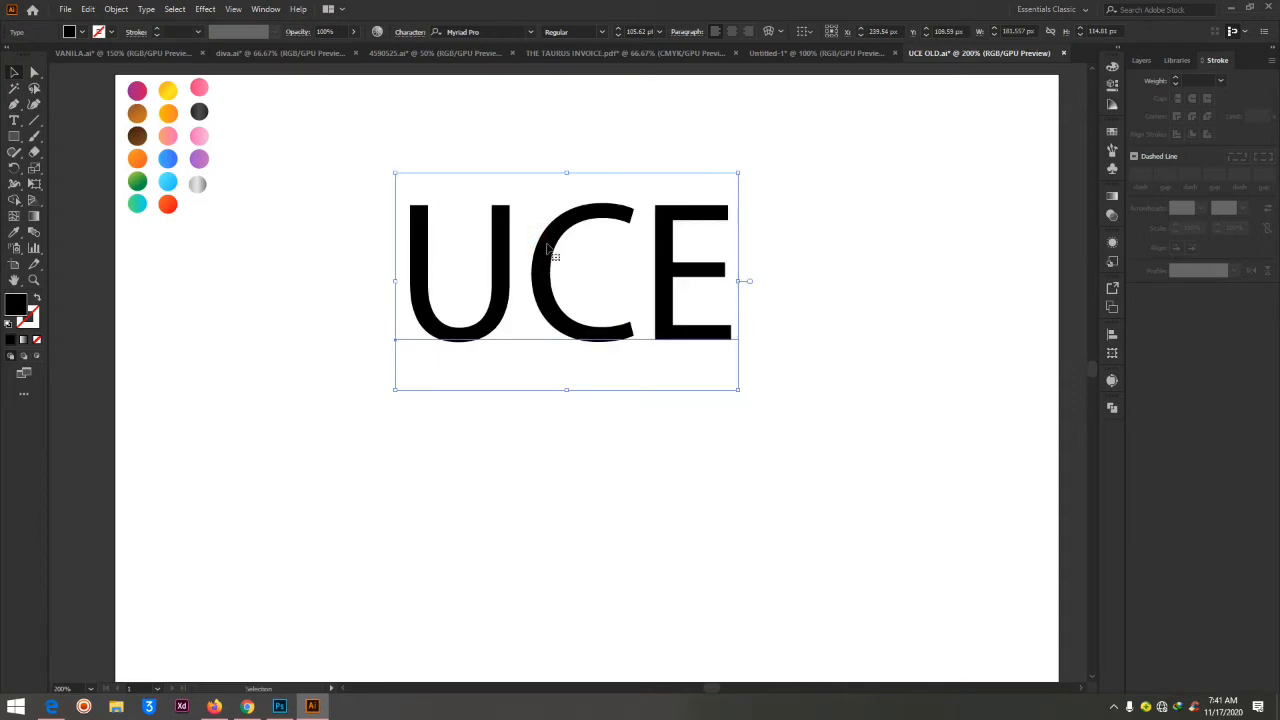
pyautogui.moveTo(548, 247); pyautogui.dragTo(550, 452)
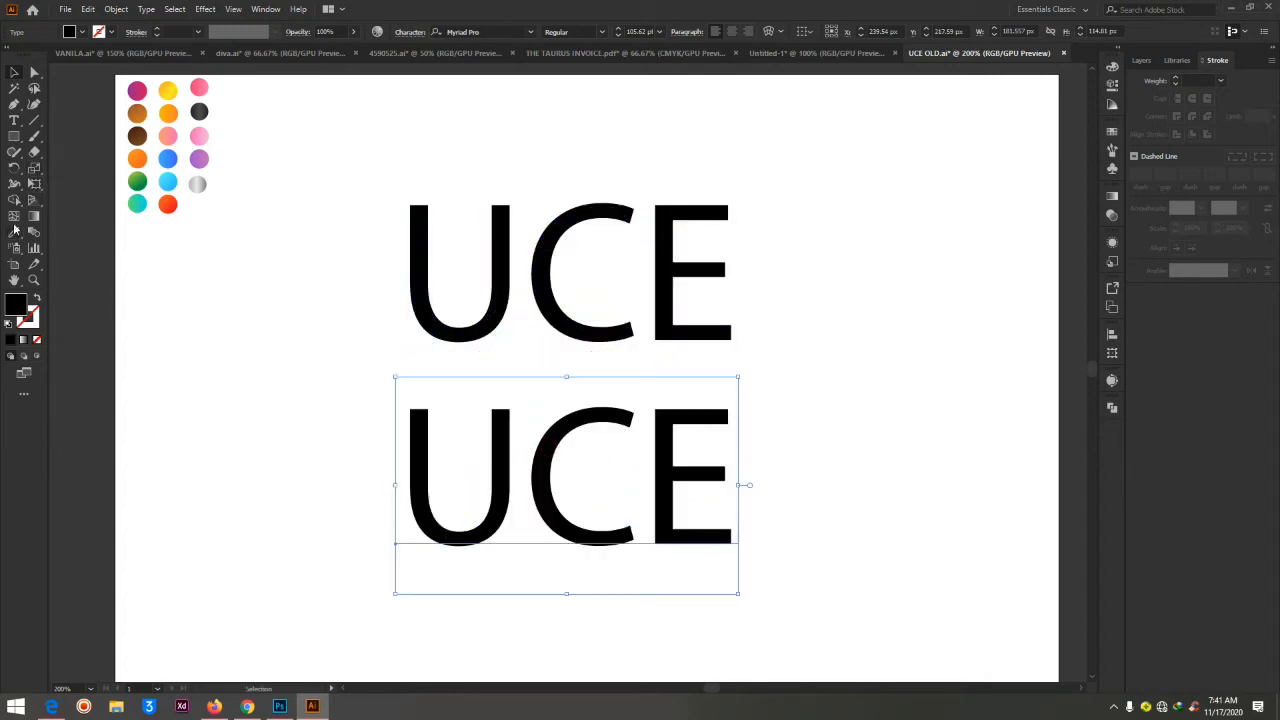
# Change the font of the lower UCE copy to Nexa Bold
pyautogui.click(14, 120)
pyautogui.click(529, 517)
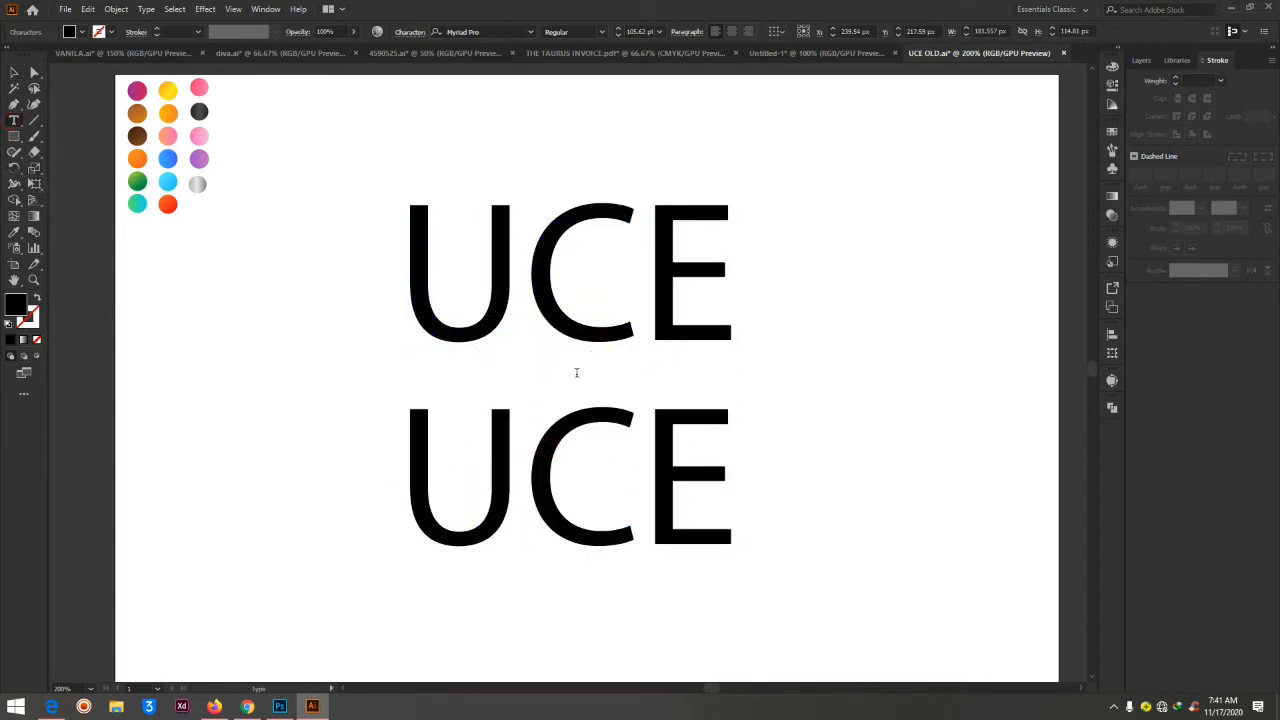
pyautogui.hotkey('ctrl', 'a')
pyautogui.click(476, 32)
pyautogui.press('Down')
pyautogui.press('Down')
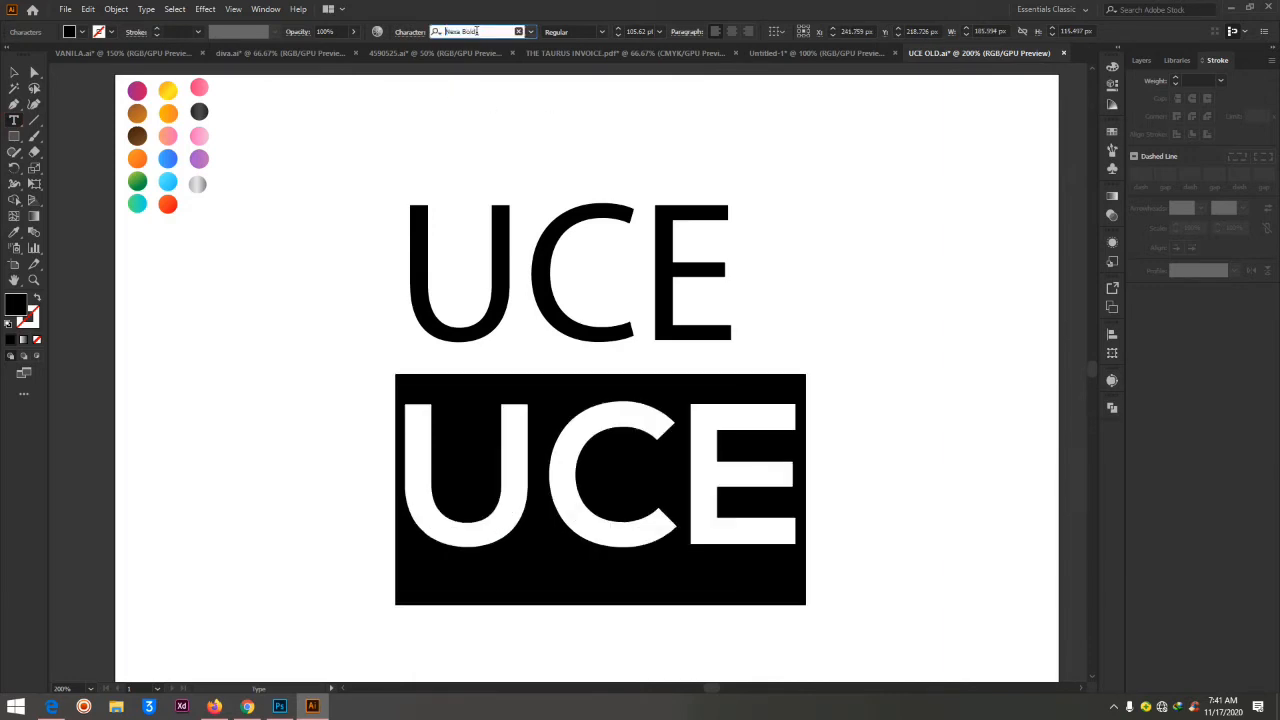
pyautogui.press('Down')
pyautogui.press('Up')
pyautogui.click(768, 416)
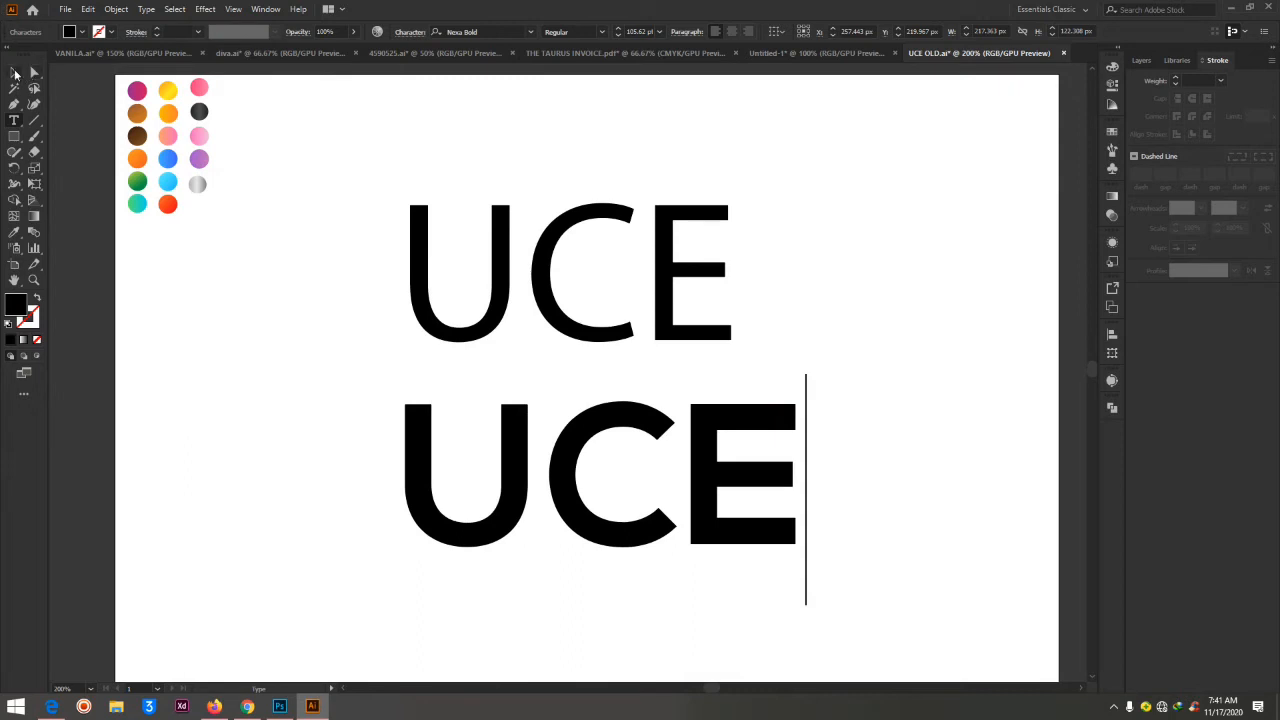
pyautogui.click(14, 72)
pyautogui.click(1038, 419)
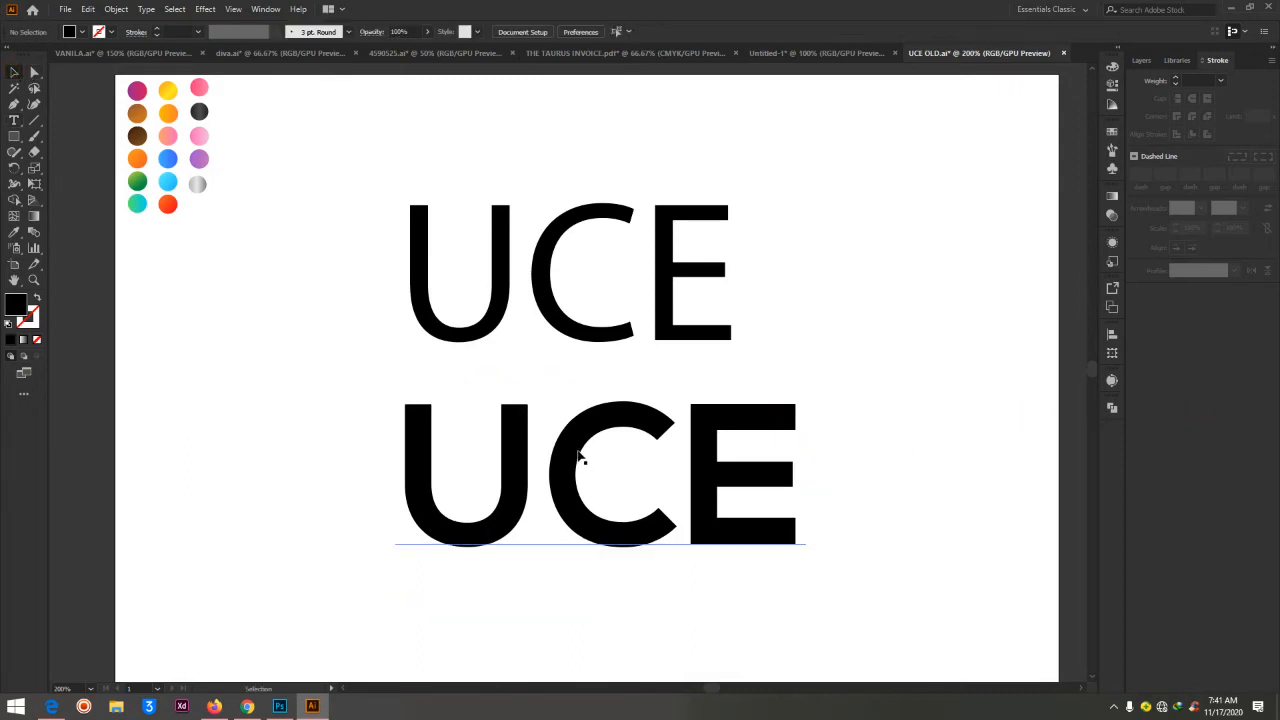
# Delete the extra bold copy and the original Myriad Pro UCE text, and move the remaining bold text up toward the artboard's centre
pyautogui.moveTo(578, 458); pyautogui.dragTo(326, 506)
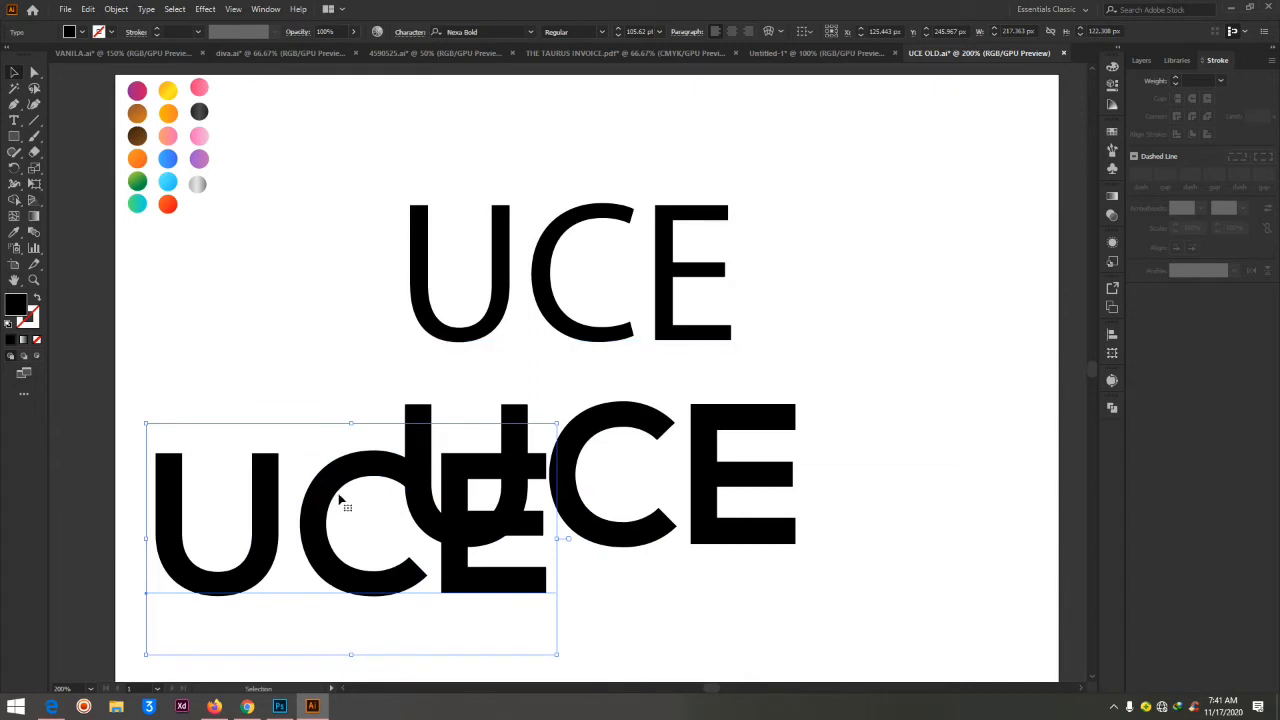
pyautogui.press('Delete')
pyautogui.moveTo(366, 157); pyautogui.dragTo(832, 362)
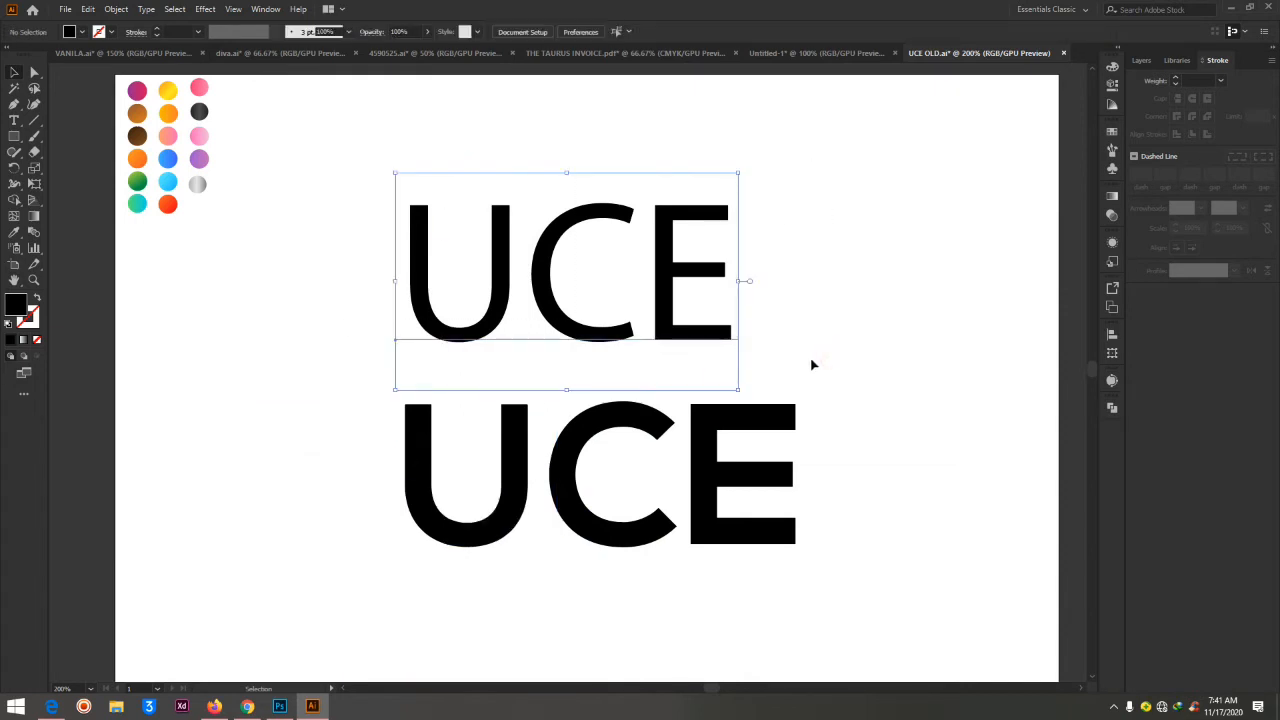
pyautogui.press('Delete')
pyautogui.moveTo(553, 487); pyautogui.dragTo(524, 383)
pyautogui.click(626, 191)
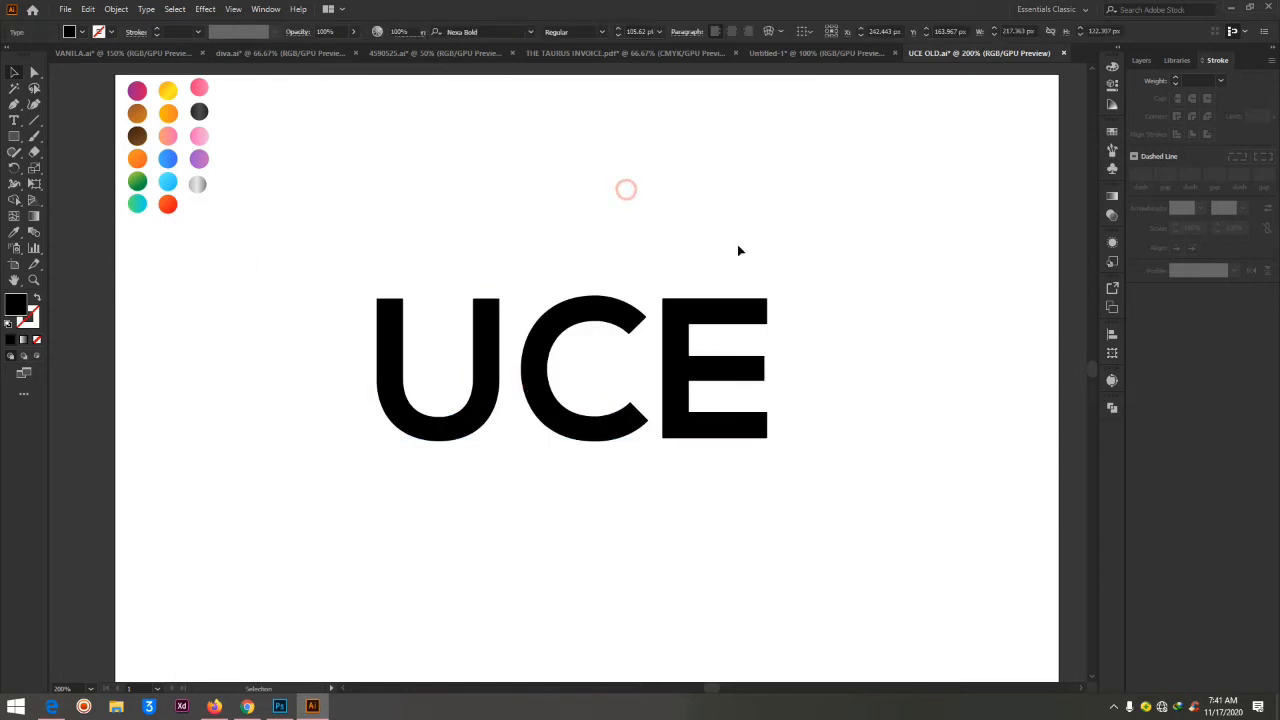
# Change the font of the UCE text to Insaniburger
pyautogui.click(532, 388)
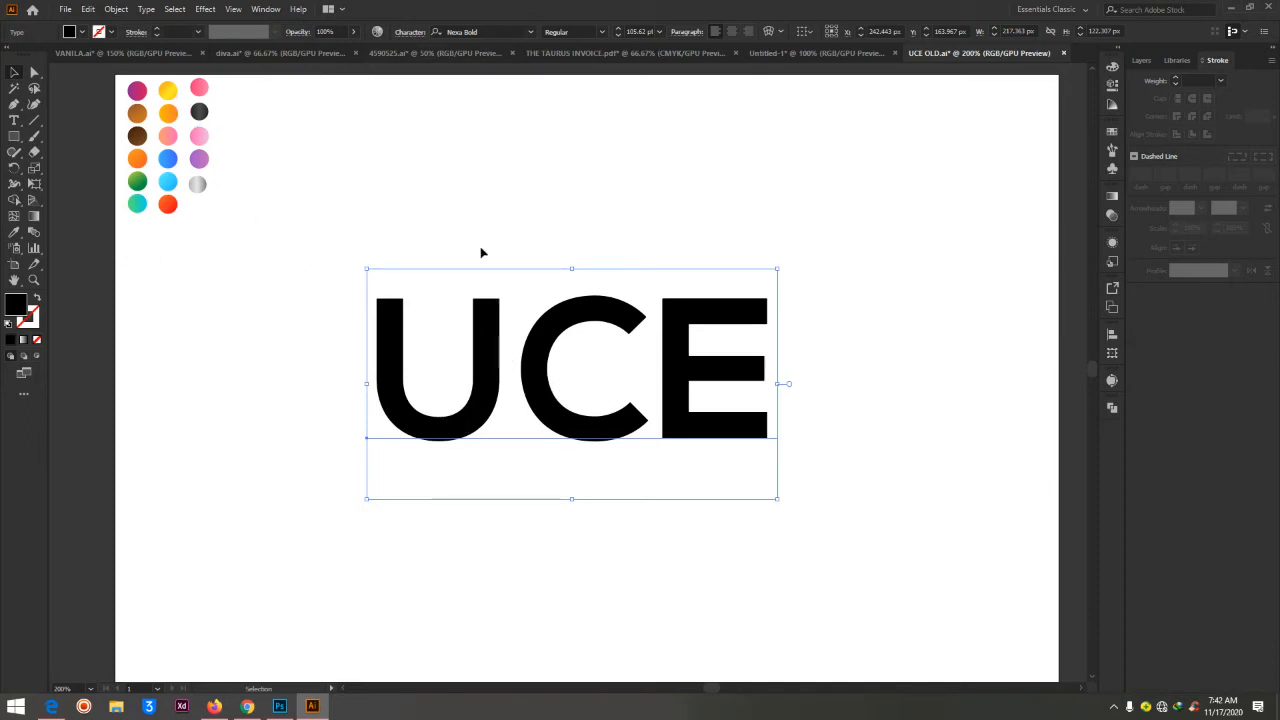
pyautogui.click(14, 120)
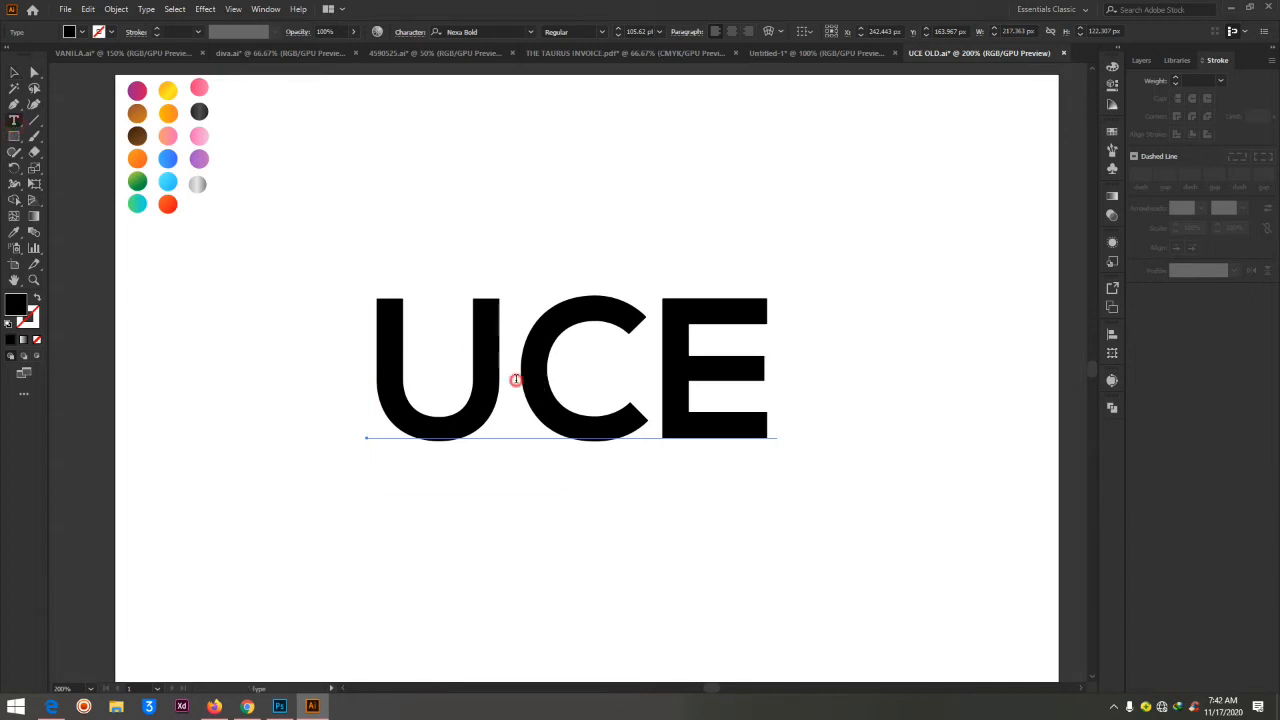
pyautogui.doubleClick(515, 379)
pyautogui.click(462, 31)
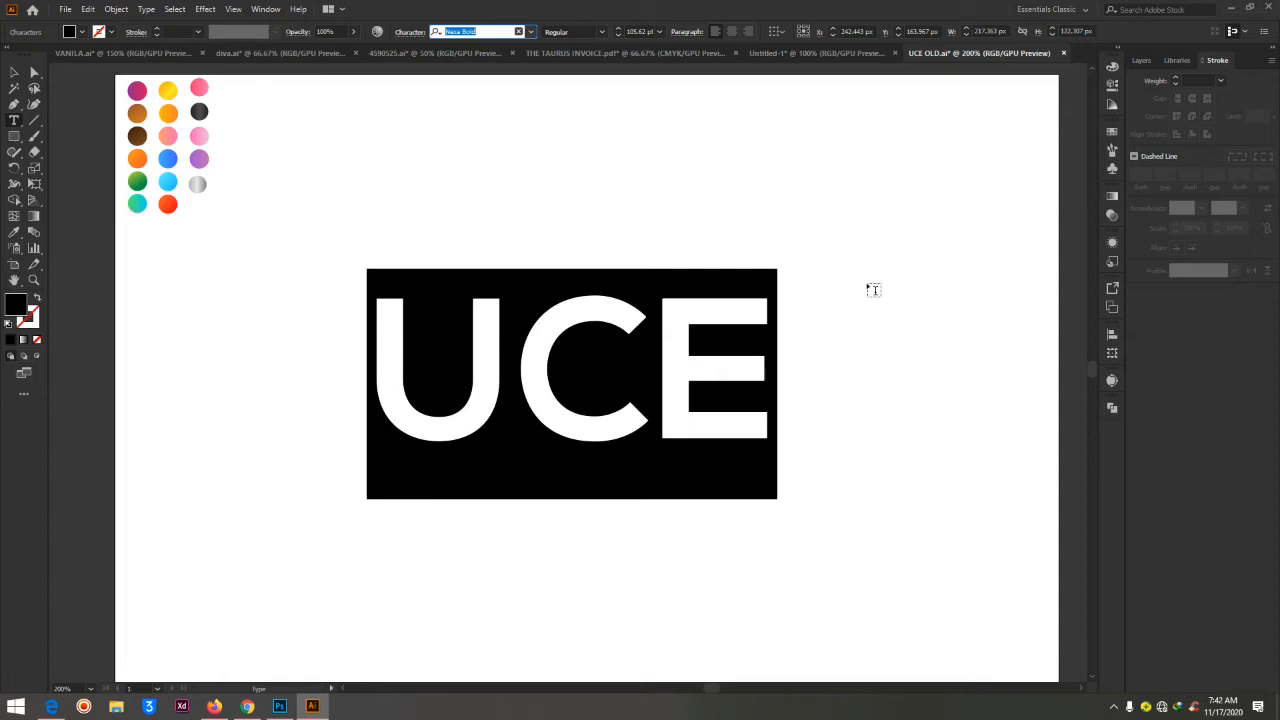
pyautogui.write('INS')
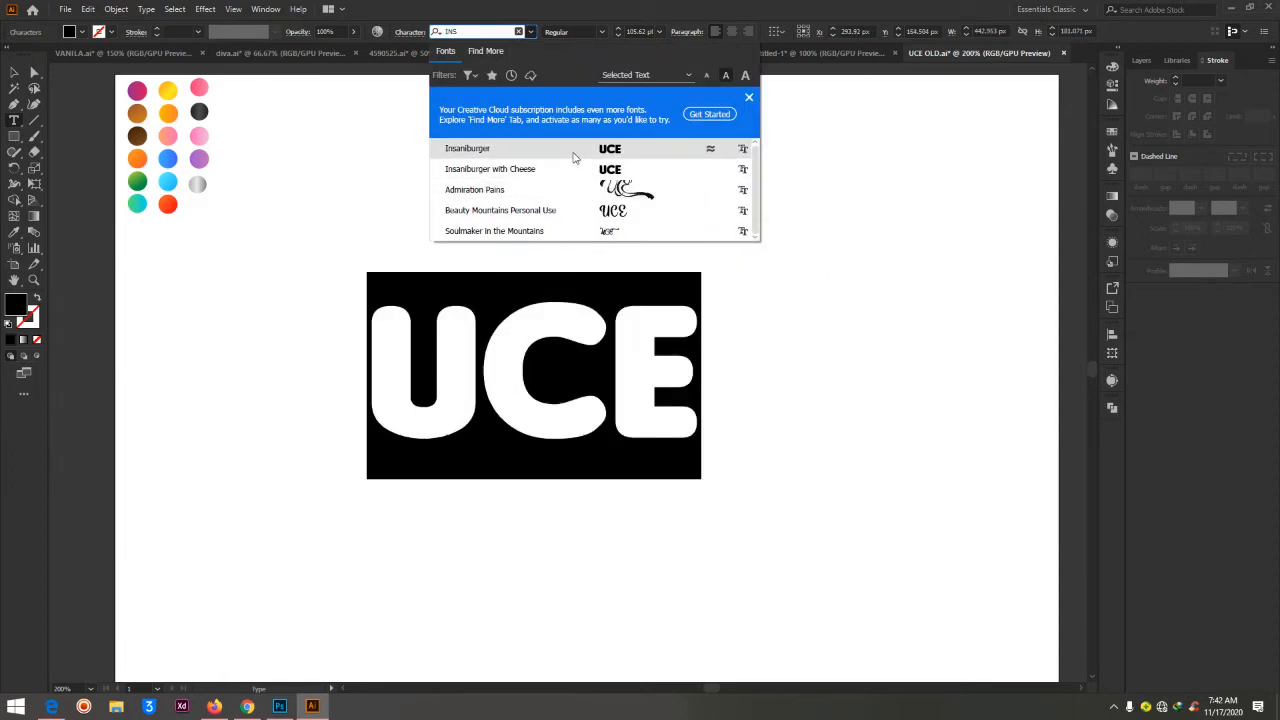
pyautogui.click(572, 149)
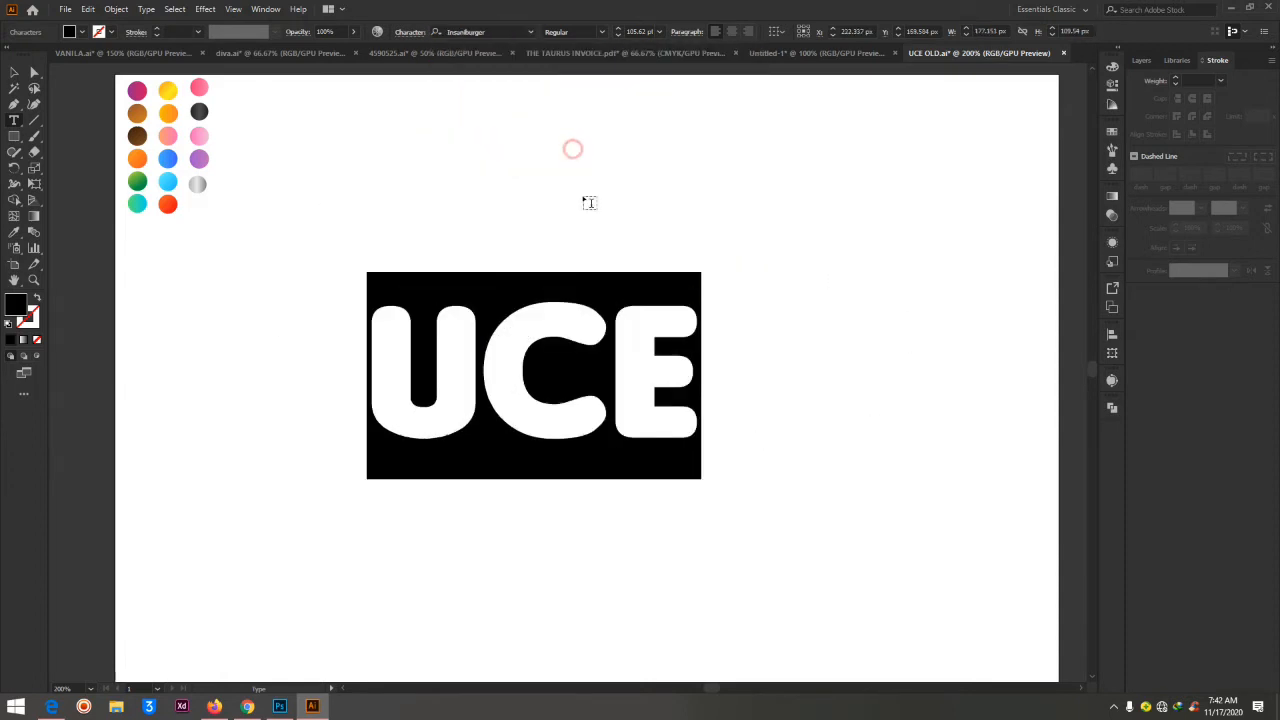
# Highlight the letters CE and U separately within the editable UCE text
pyautogui.click(483, 381)
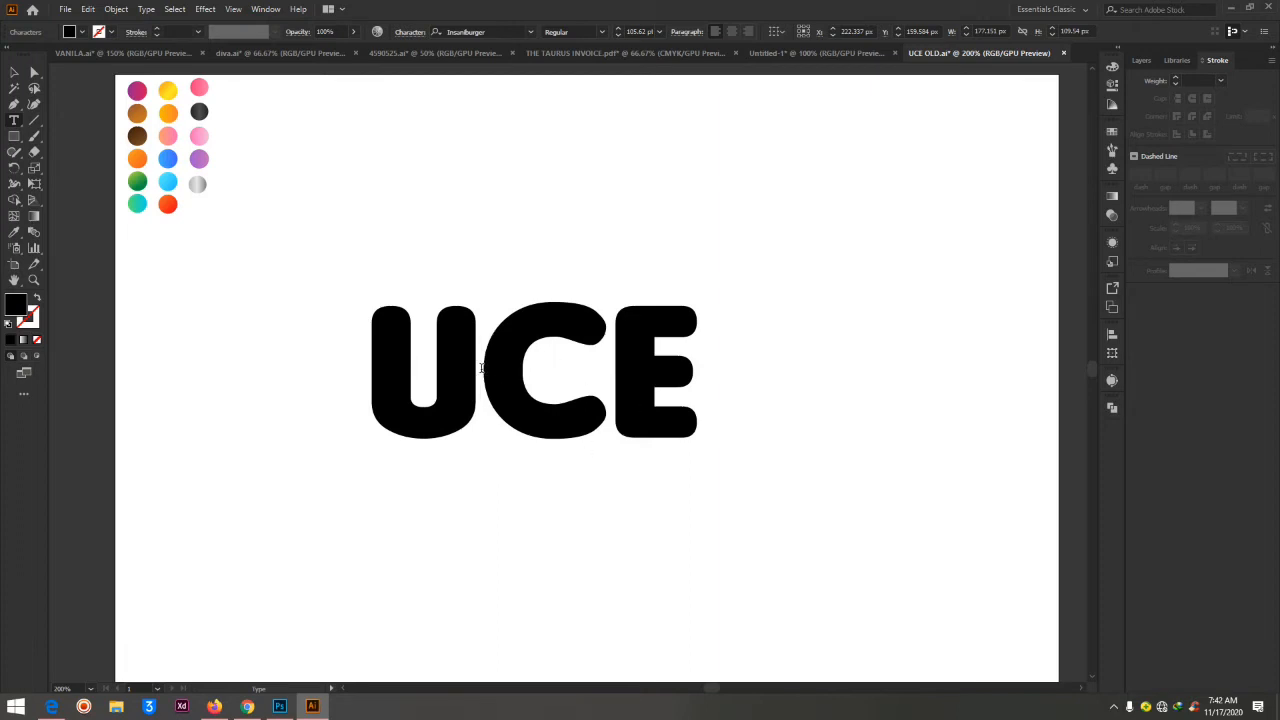
pyautogui.moveTo(481, 370); pyautogui.dragTo(700, 360)
pyautogui.moveTo(481, 370); pyautogui.dragTo(335, 385)
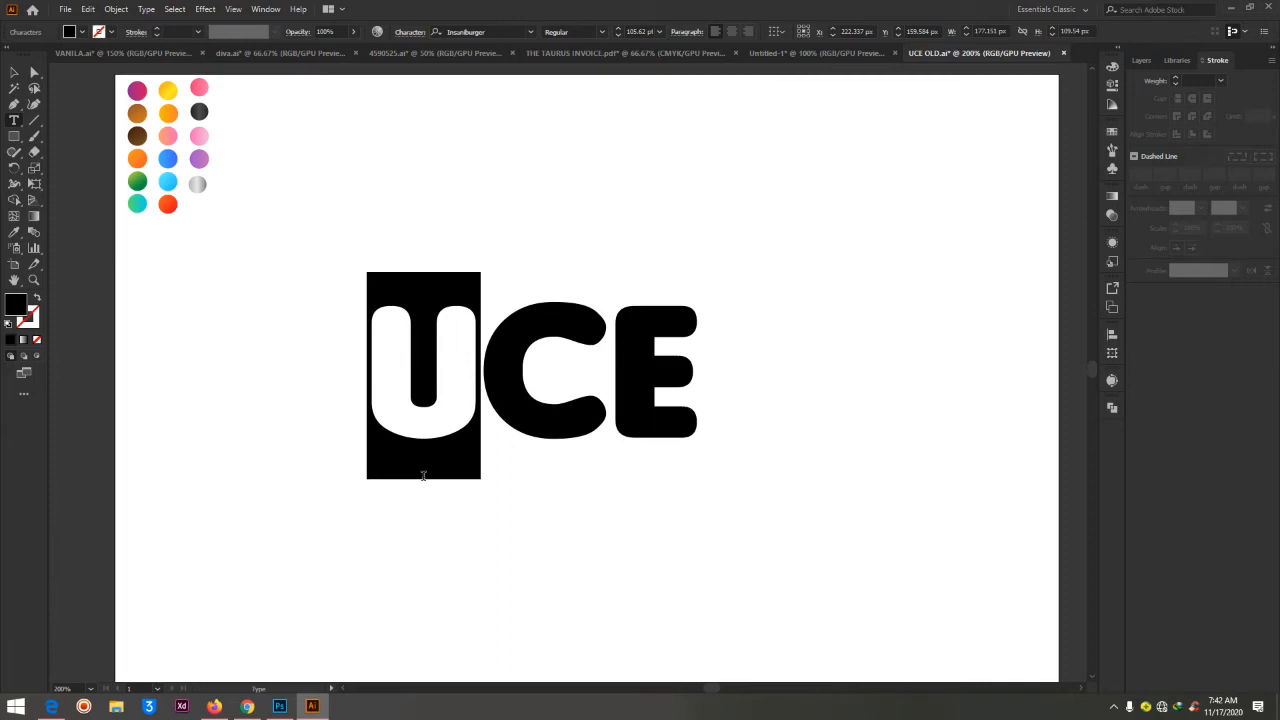
# Duplicate the UCE text below itself, leaving only CE in the upper text and only U in the lower one
pyautogui.click(34, 72)
pyautogui.moveTo(505, 377); pyautogui.dragTo(543, 392)
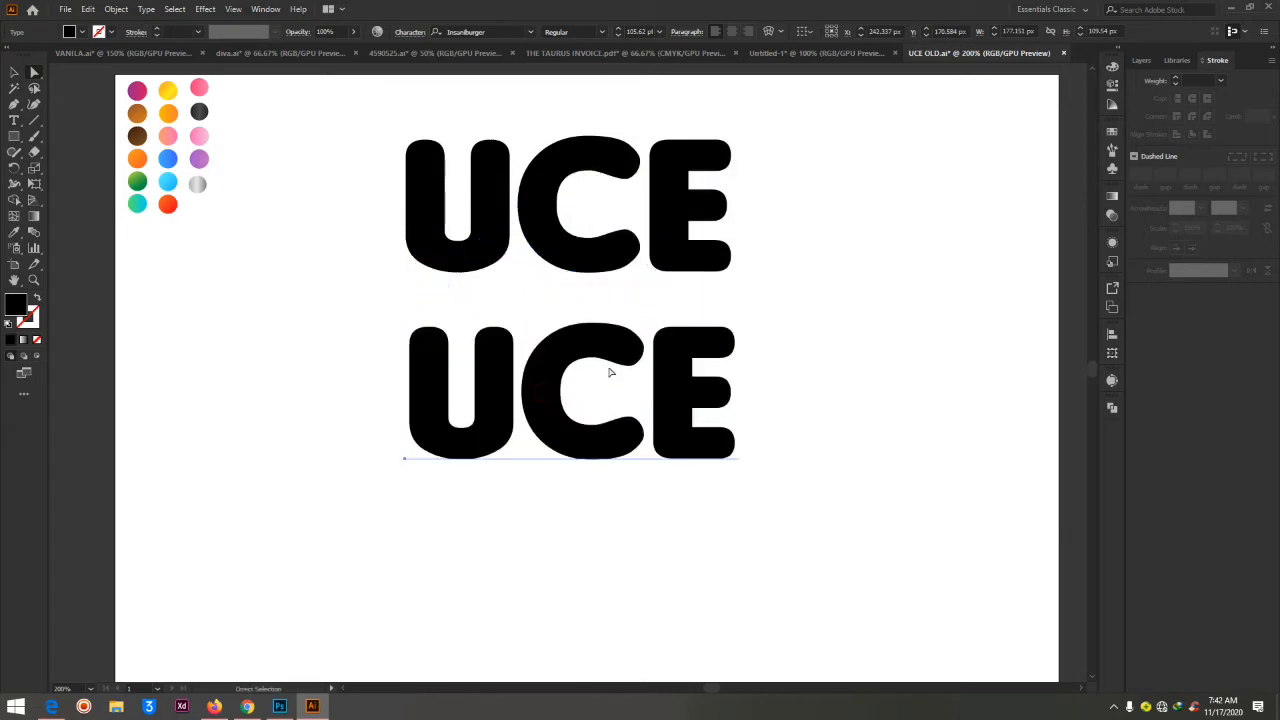
pyautogui.click(14, 121)
pyautogui.moveTo(510, 190); pyautogui.dragTo(329, 220)
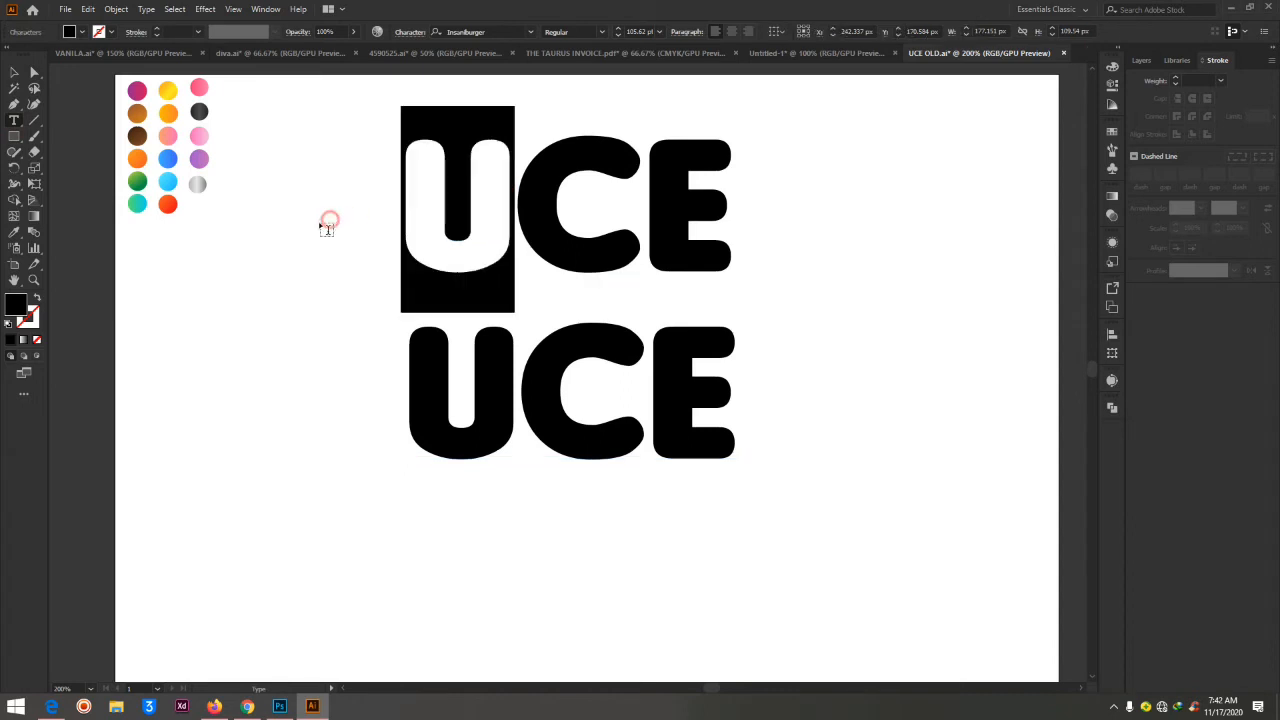
pyautogui.press('BackSpace')
pyautogui.moveTo(522, 386); pyautogui.dragTo(1046, 397)
pyautogui.press('BackSpace')
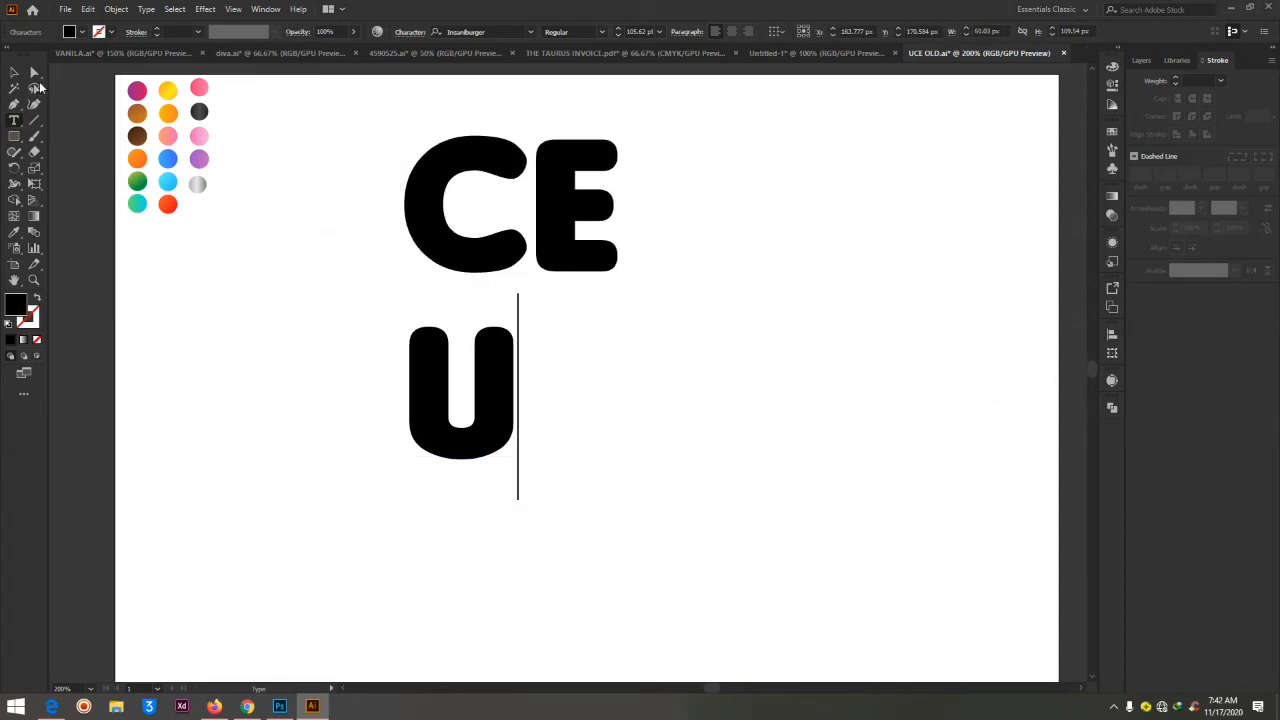
# Move the separate CE text down beside the U, leaving it slightly higher
pyautogui.click(35, 73)
pyautogui.moveTo(403, 205); pyautogui.dragTo(582, 292)
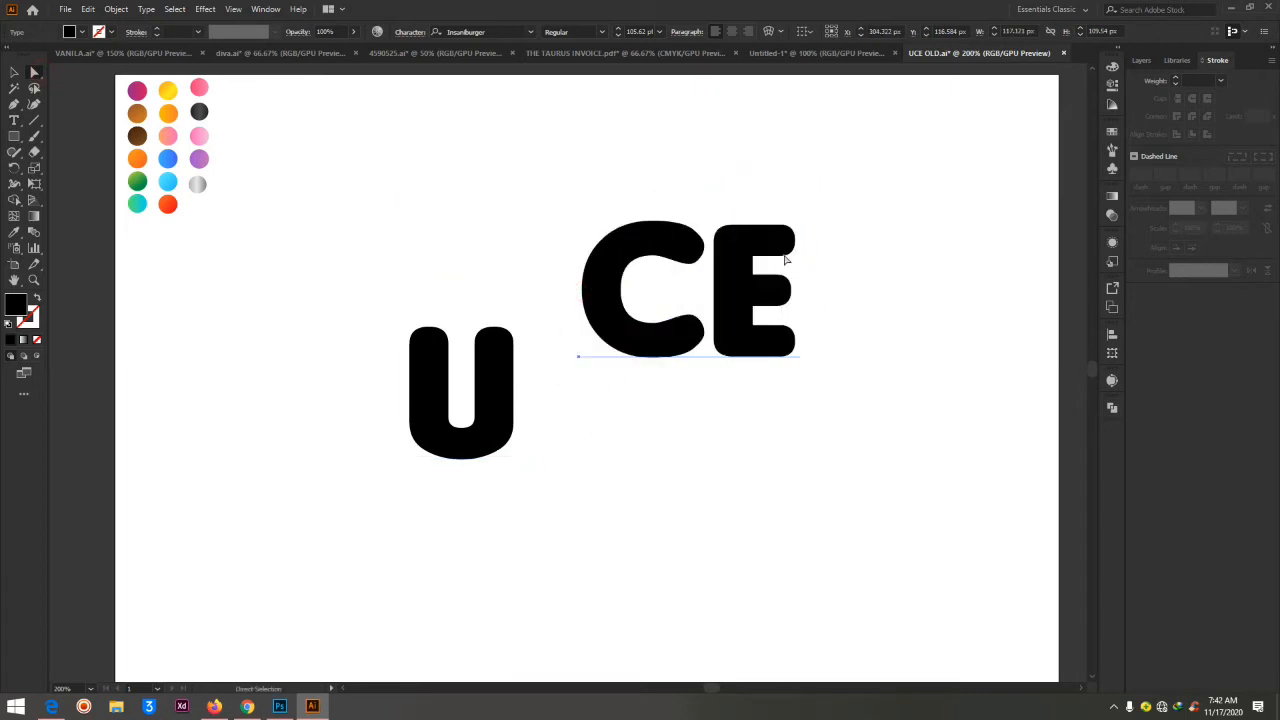
pyautogui.click(495, 406)
pyautogui.click(597, 308)
pyautogui.press('v')
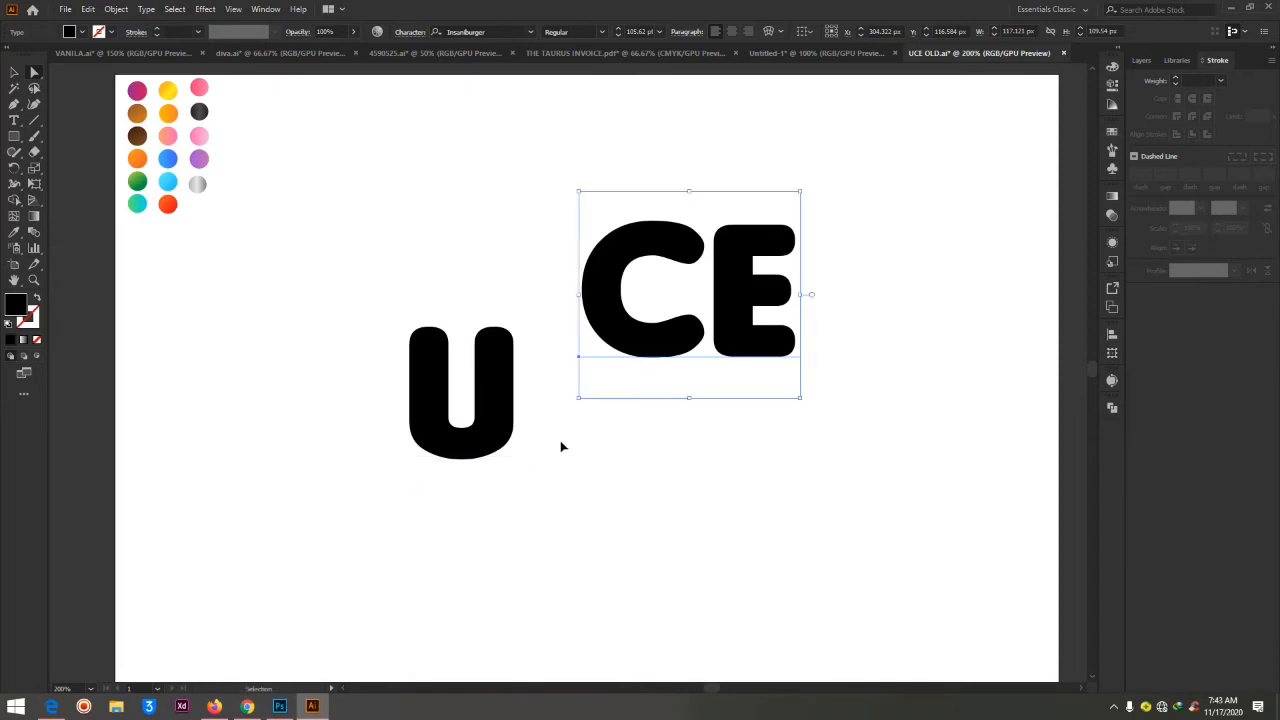
# Undo the letter separation and the duplication so that a single UCE text remains
pyautogui.hotkey('ctrl', 'z')
pyautogui.hotkey('ctrl', 'z')
pyautogui.hotkey('ctrl', 'z')
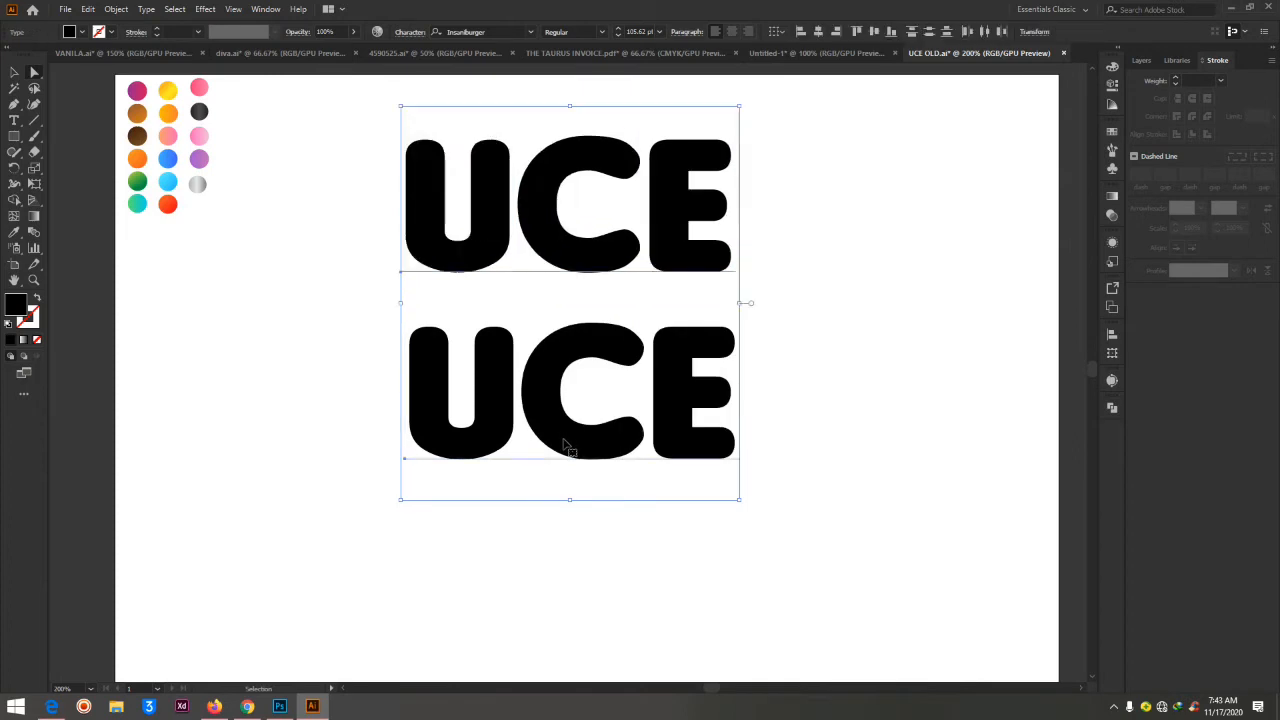
pyautogui.hotkey('ctrl', 'z')
# Move the UCE text down toward the artboard's centre and deselect it
pyautogui.press('a')
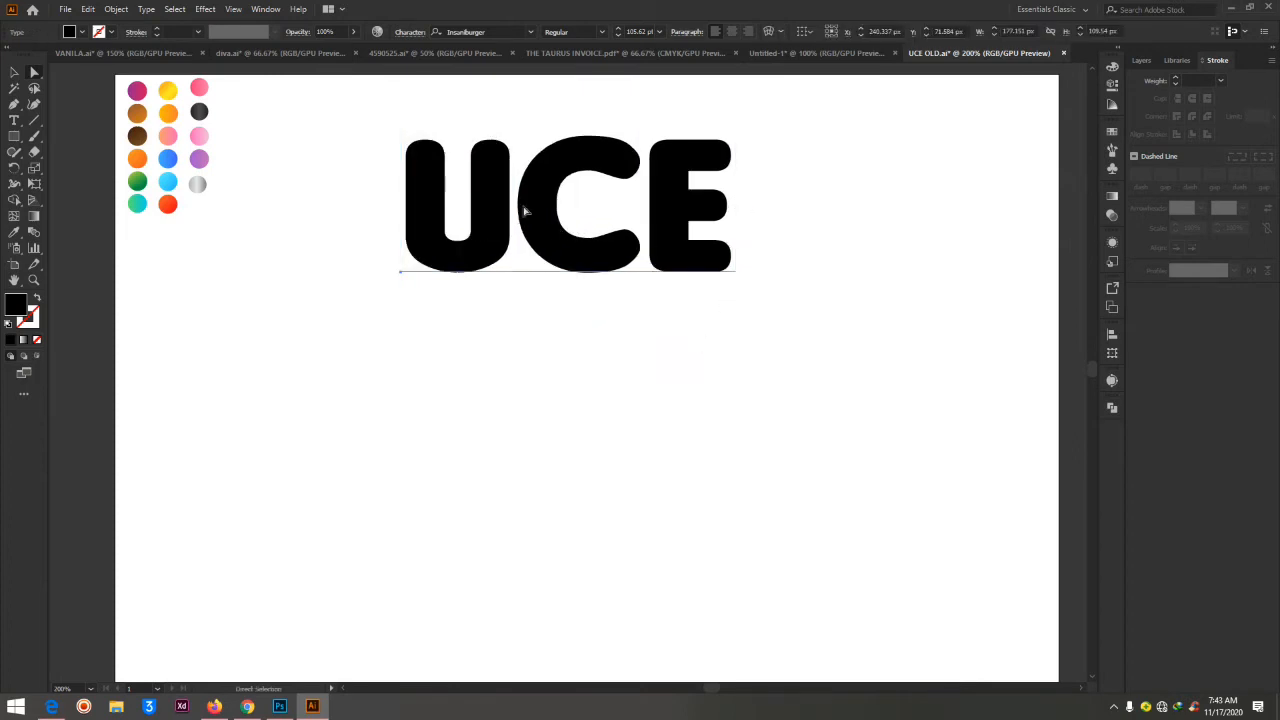
pyautogui.moveTo(524, 211); pyautogui.dragTo(512, 411)
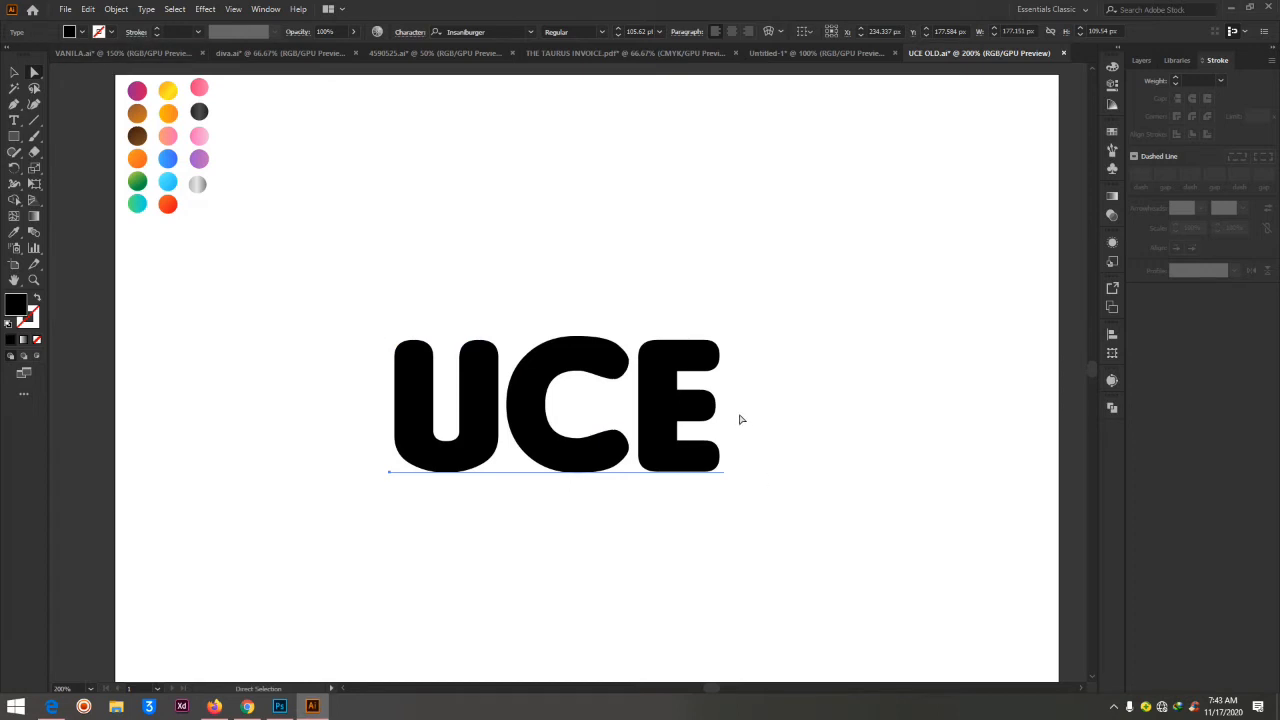
pyautogui.press('v')
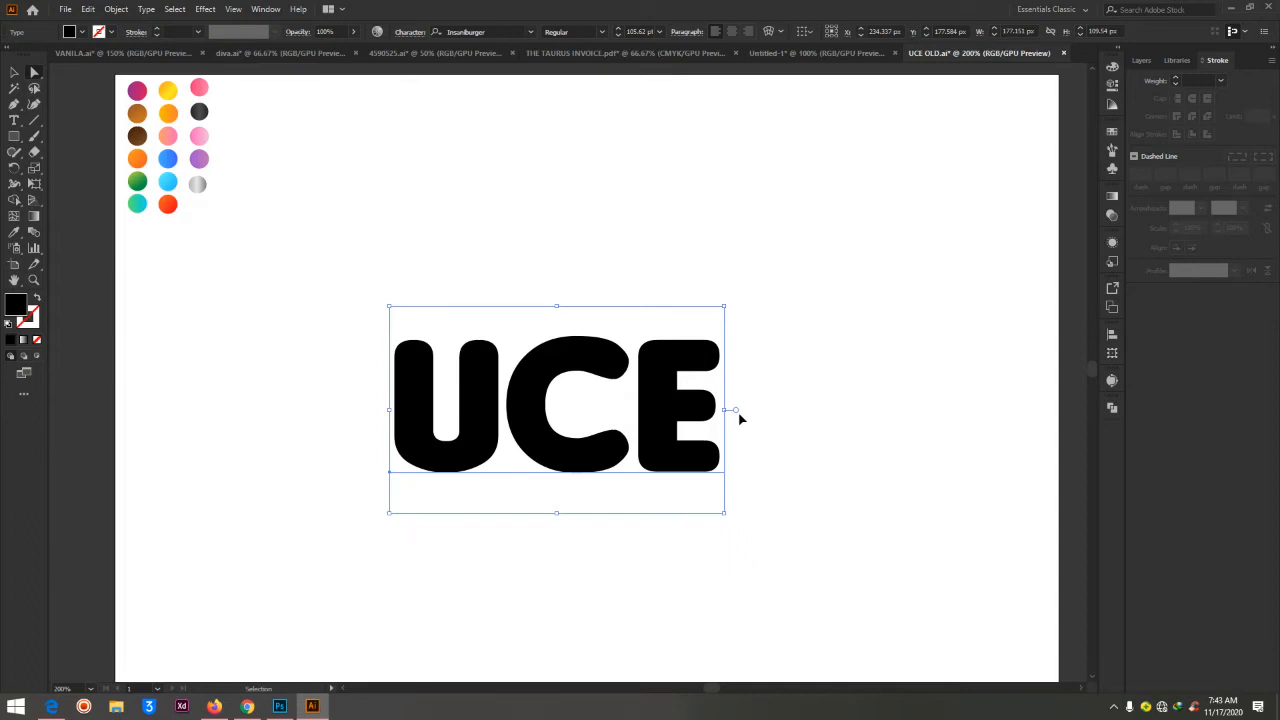
pyautogui.press('a')
pyautogui.click(853, 304)
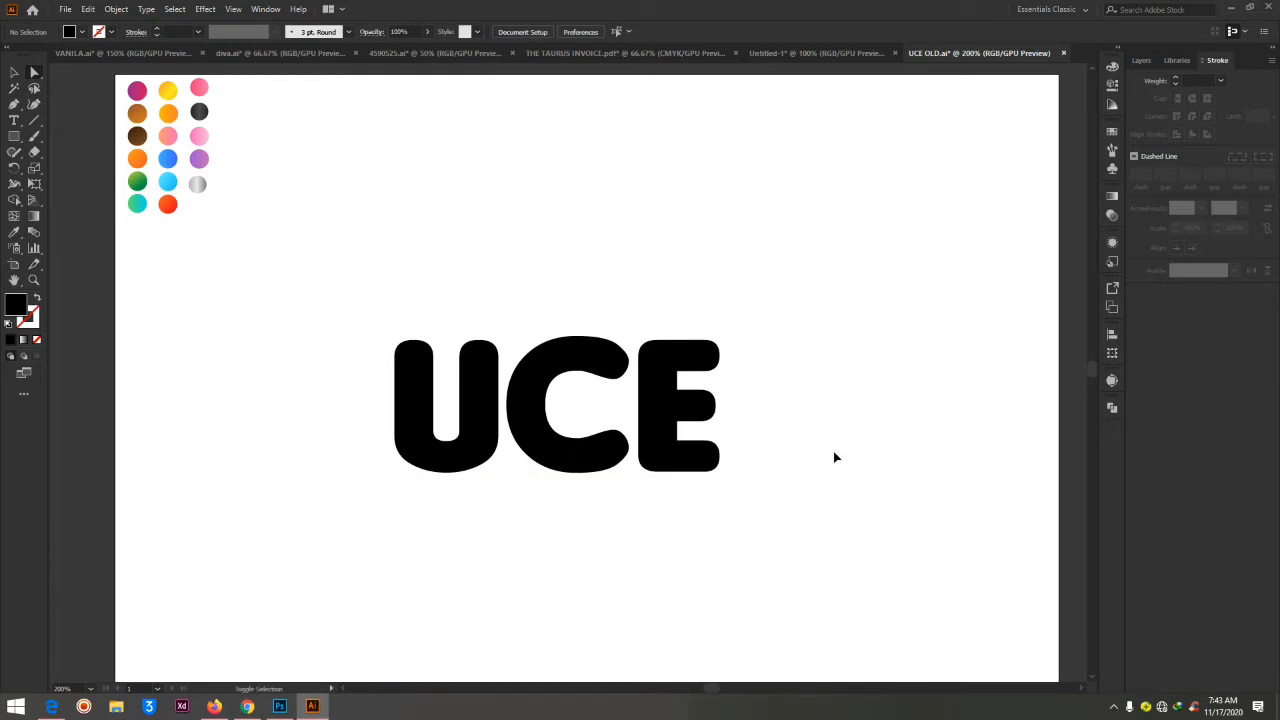
# Convert the UCE text to outlines
pyautogui.click(719, 368)
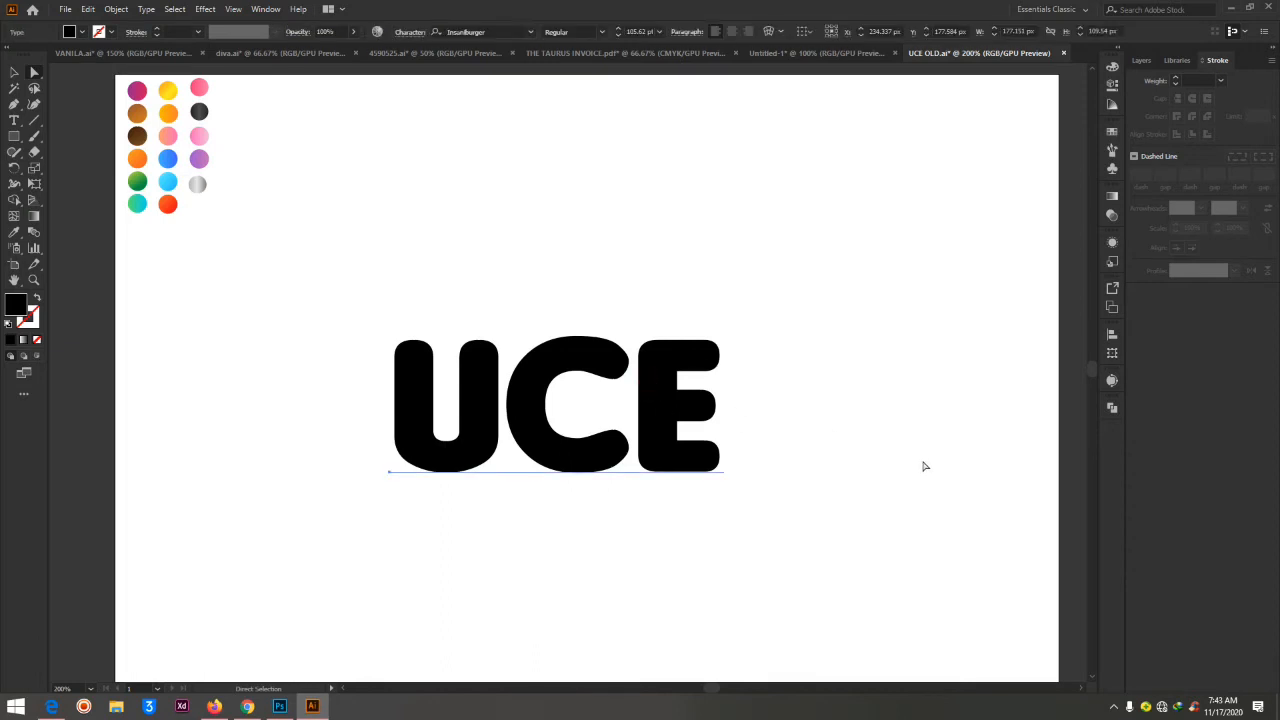
pyautogui.press('v')
pyautogui.hotkey('ctrl', 'shift', 'o')
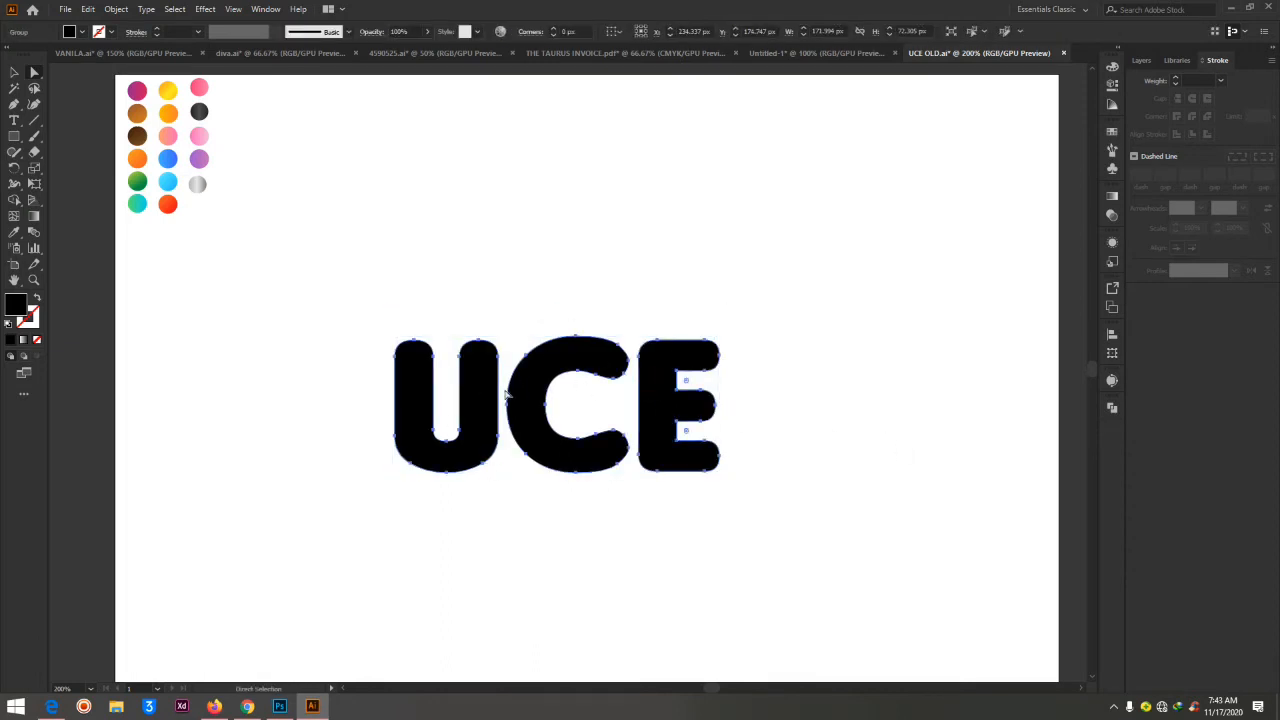
# Try reshaping the outlined U with the Curvature tool by pulling its left and lower anchor points outward
pyautogui.hotkey('shift', '~')
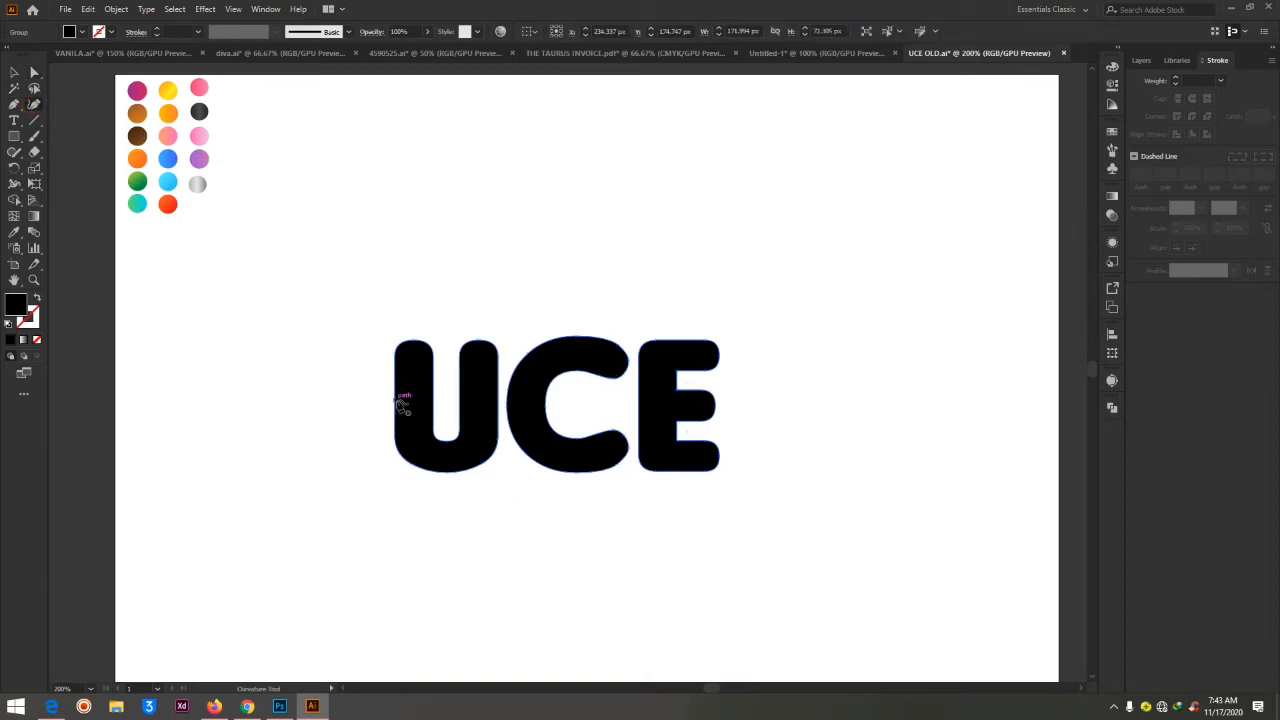
pyautogui.click(395, 398)
pyautogui.moveTo(394, 357); pyautogui.dragTo(290, 386)
pyautogui.moveTo(398, 452); pyautogui.dragTo(314, 549)
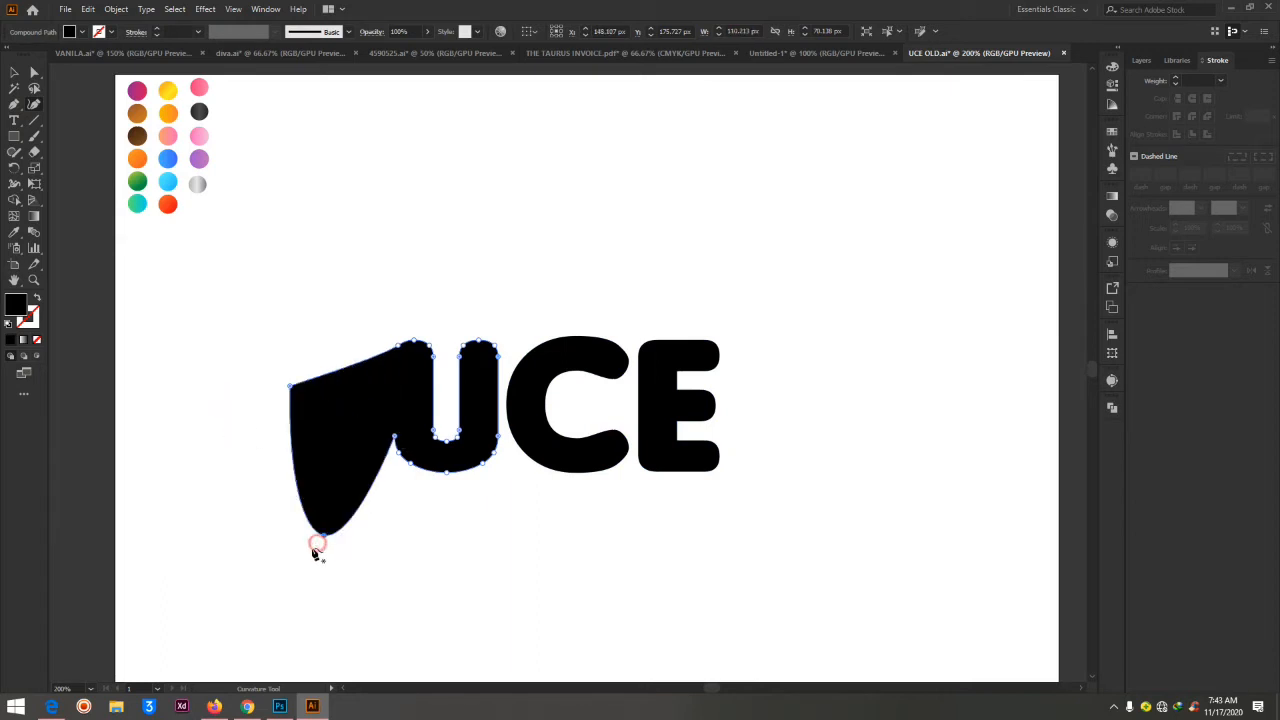
pyautogui.moveTo(400, 466); pyautogui.dragTo(390, 527)
pyautogui.moveTo(410, 465); pyautogui.dragTo(433, 541)
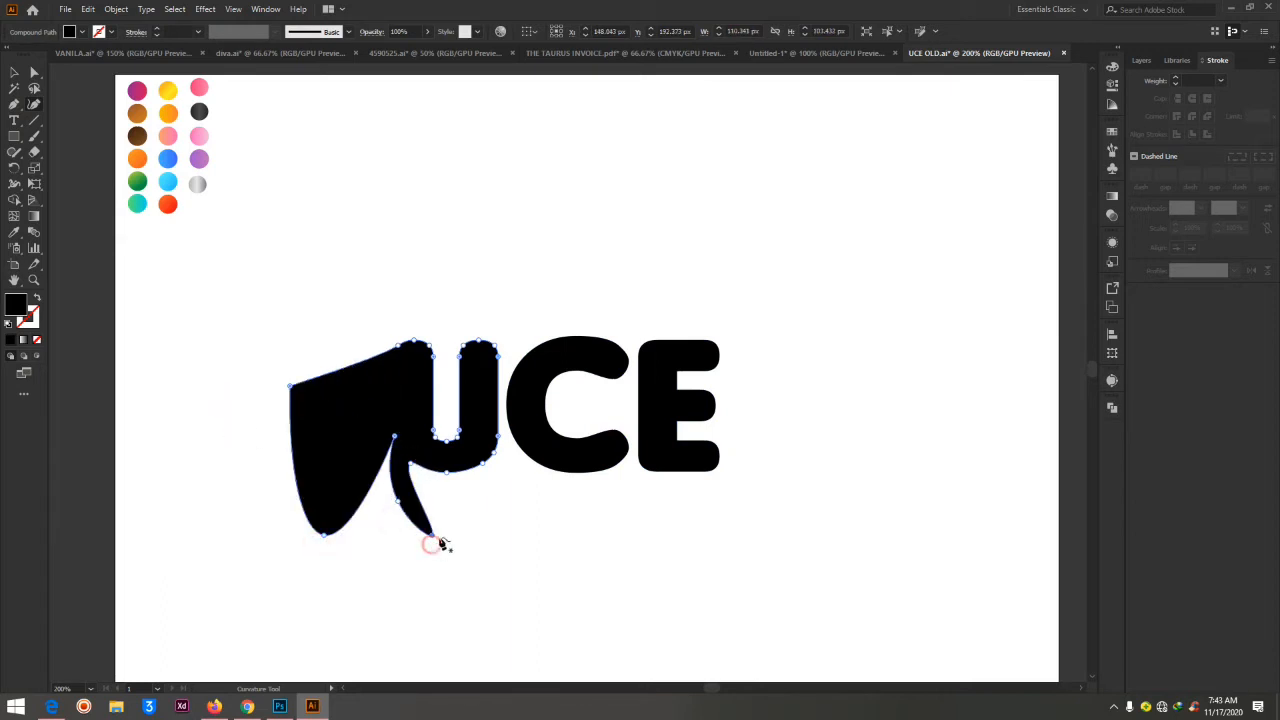
# Undo the Curvature tool edits to restore the U's original outline
pyautogui.hotkey('ctrl', 'z')
pyautogui.hotkey('ctrl', 'z')
pyautogui.hotkey('ctrl', 'z')
pyautogui.hotkey('ctrl', 'z')
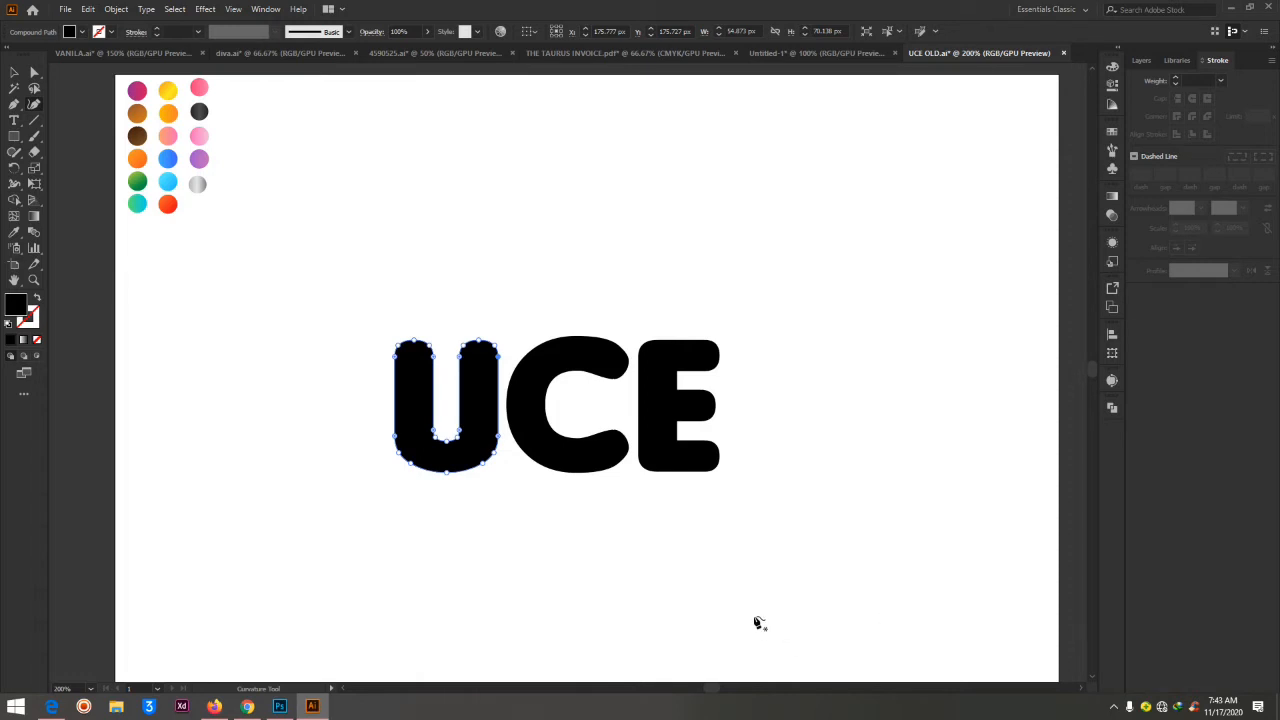
# Select only the outlined U and move it left, away from the CE letters
pyautogui.click(33, 73)
pyautogui.click(614, 217)
pyautogui.click(492, 400)
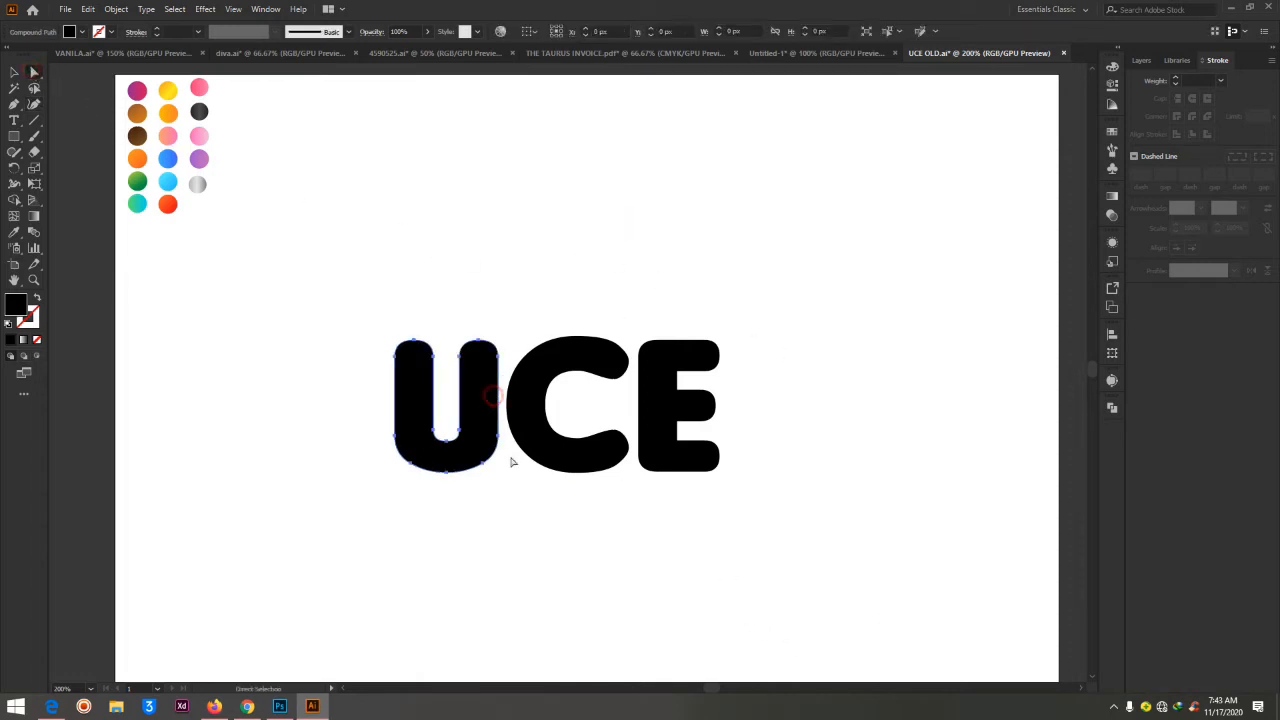
pyautogui.click(482, 412)
pyautogui.moveTo(482, 412); pyautogui.dragTo(388, 431)
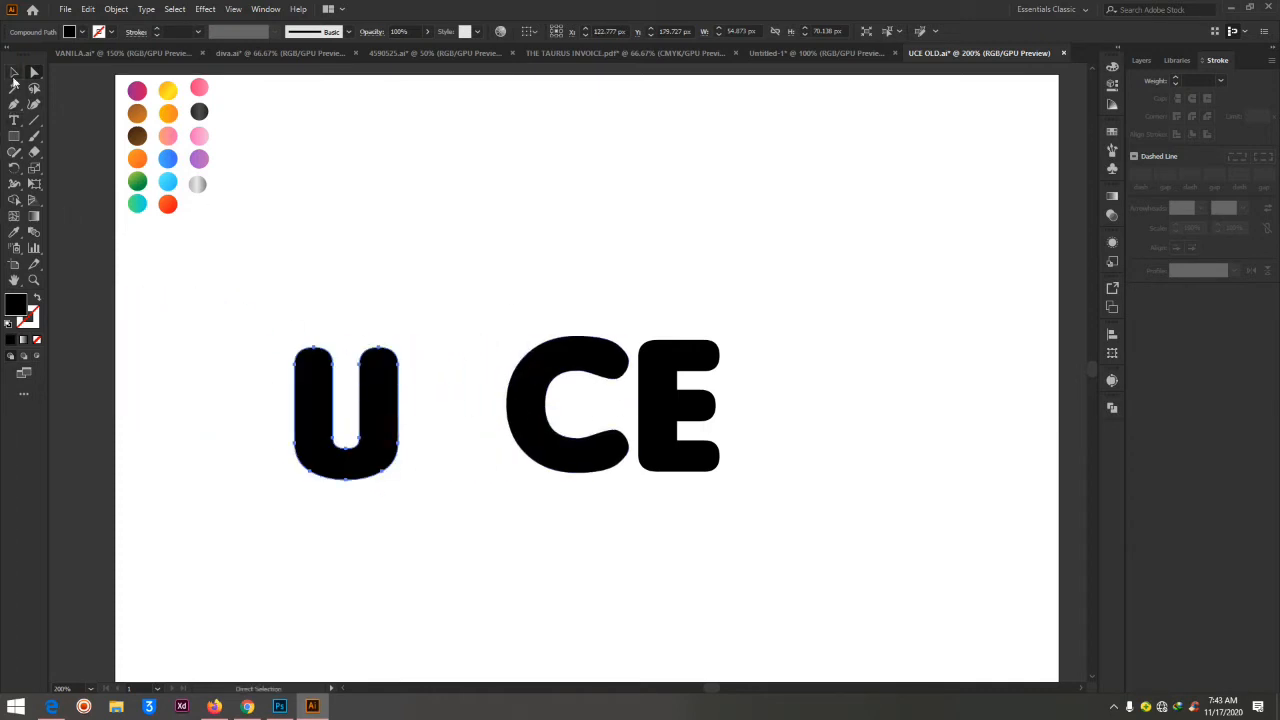
# Stretch the U to about 93 px high and about 66 px wide, and deselect it
pyautogui.click(14, 73)
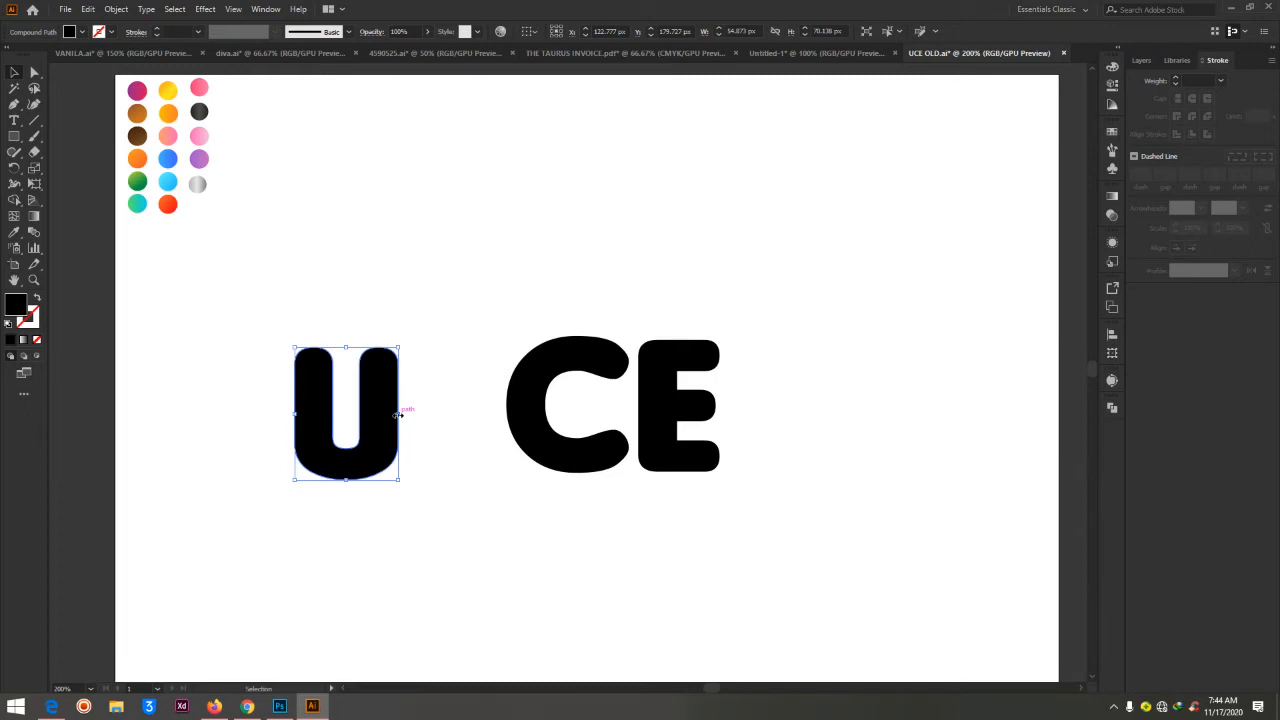
pyautogui.moveTo(347, 480); pyautogui.dragTo(346, 524)
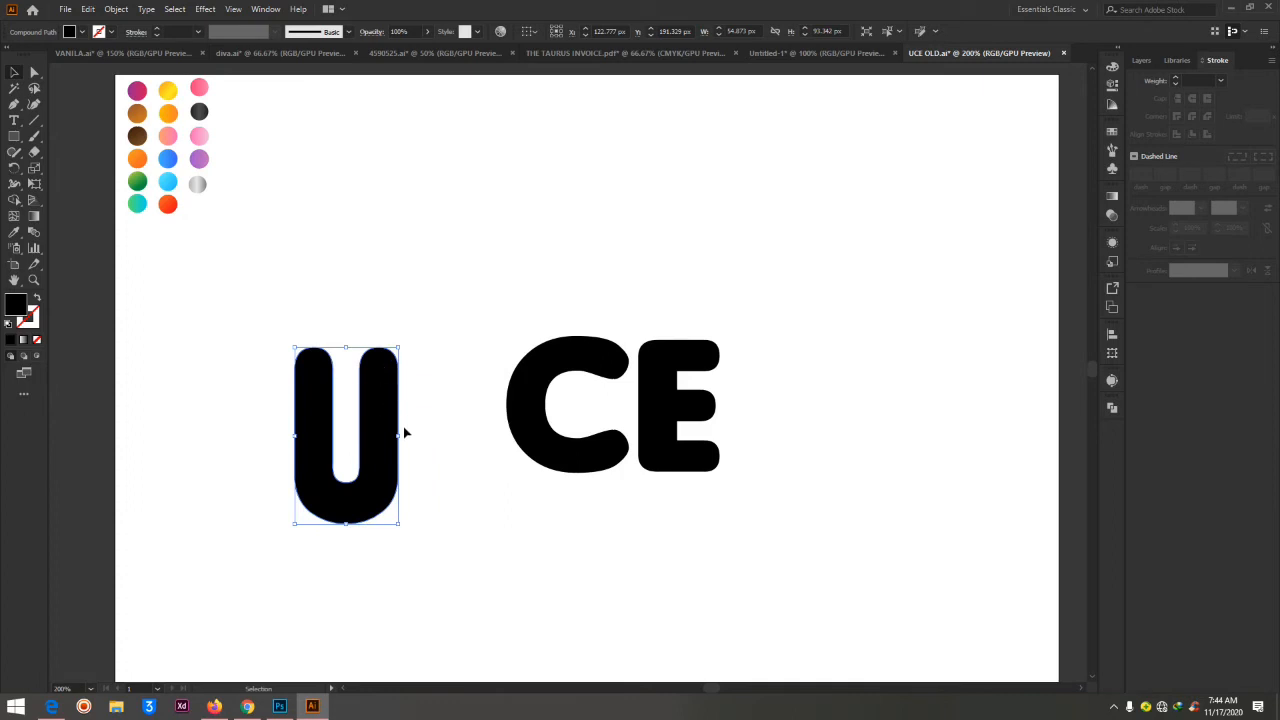
pyautogui.moveTo(400, 434); pyautogui.dragTo(421, 439)
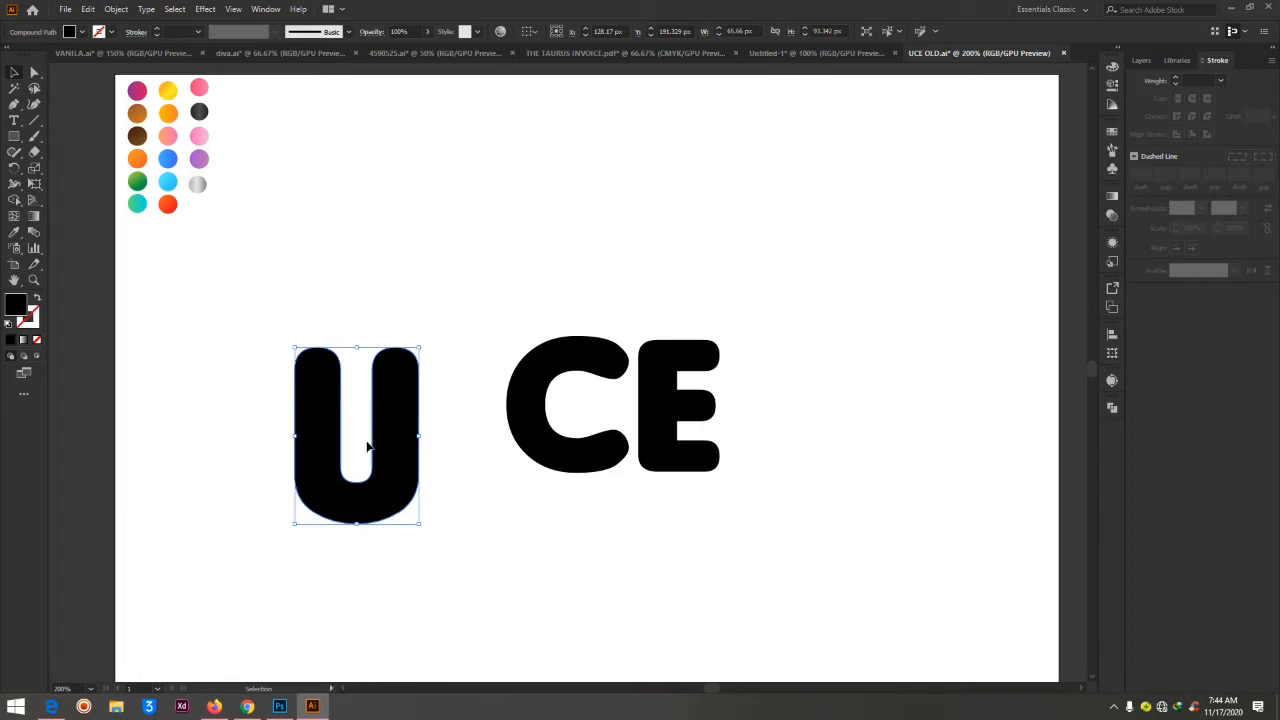
pyautogui.click(397, 290)
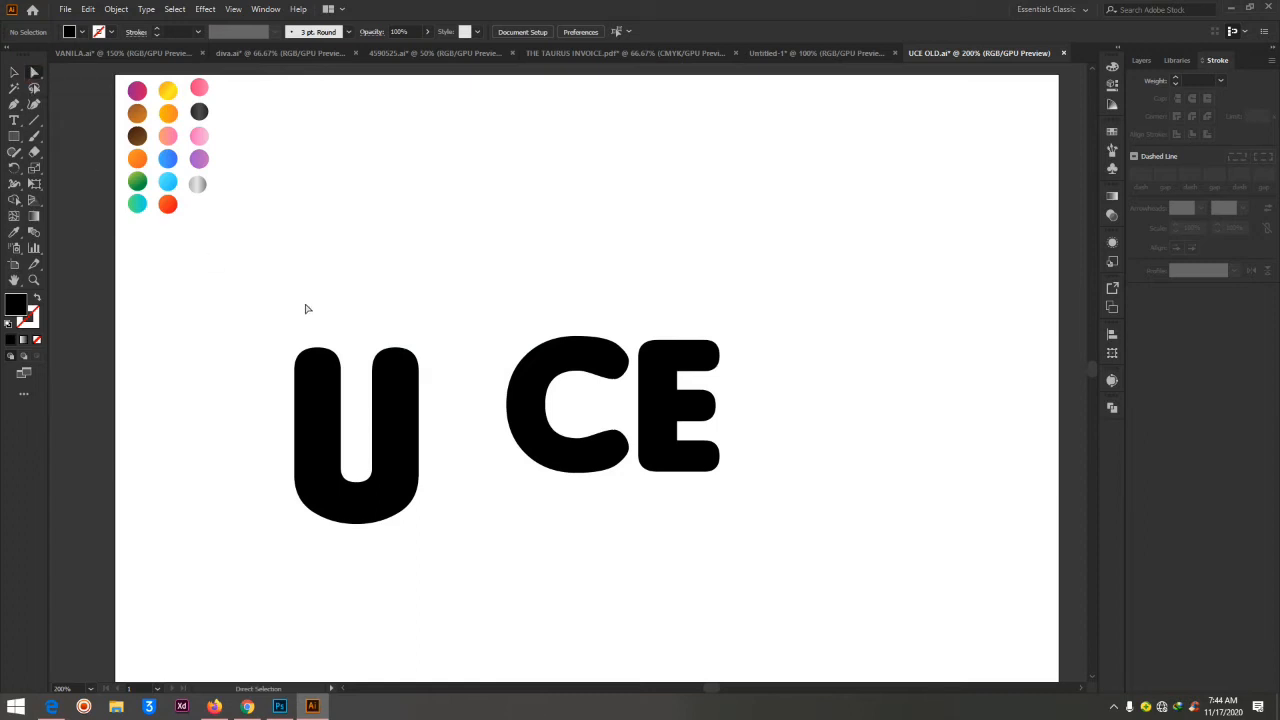
# Select the anchor points at the top of both U arms and lower them to make the letter about 86 px high
pyautogui.moveTo(277, 318); pyautogui.dragTo(457, 412)
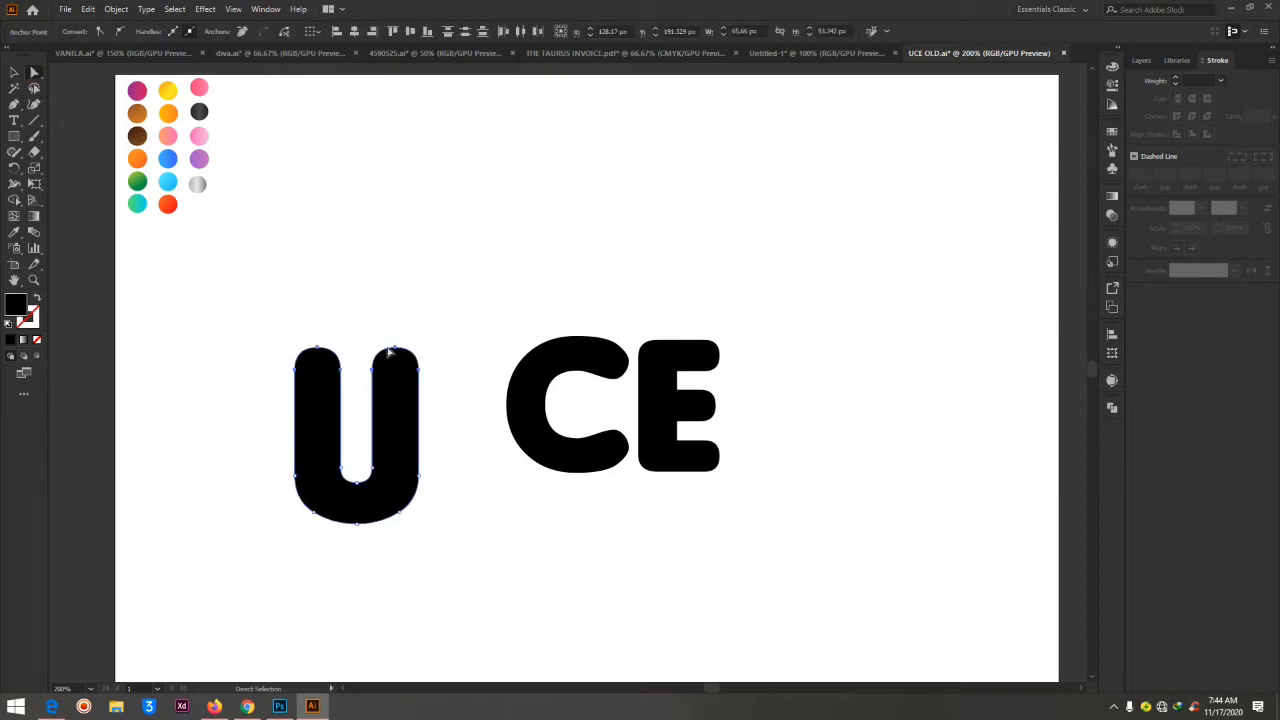
pyautogui.moveTo(385, 345); pyautogui.dragTo(387, 380)
pyautogui.click(330, 296)
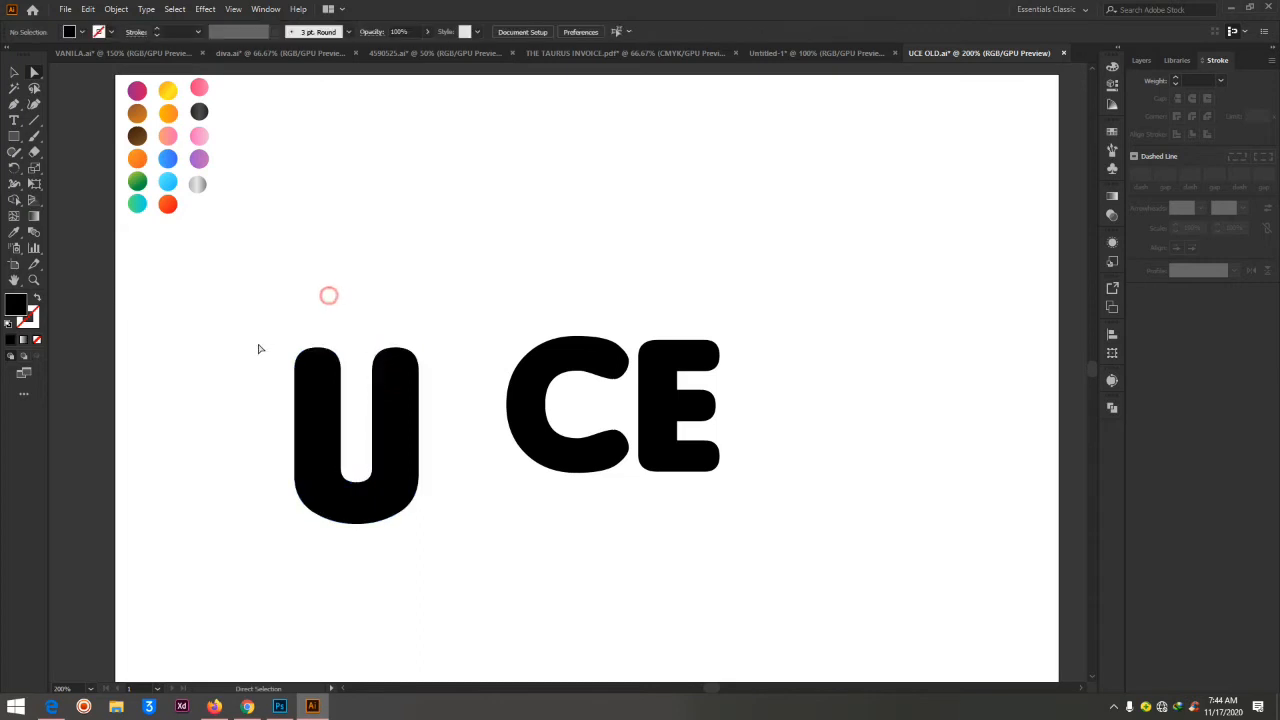
pyautogui.moveTo(257, 345); pyautogui.dragTo(466, 406)
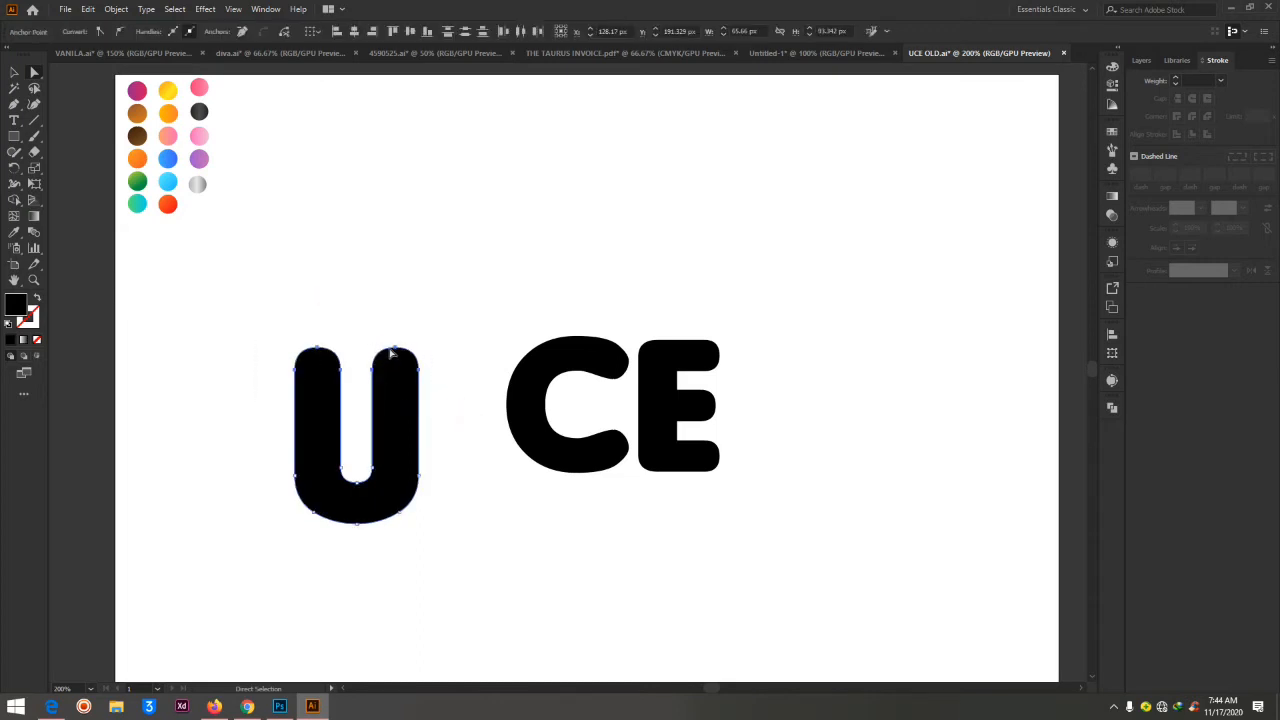
pyautogui.moveTo(391, 353); pyautogui.dragTo(387, 363)
pyautogui.click(426, 206)
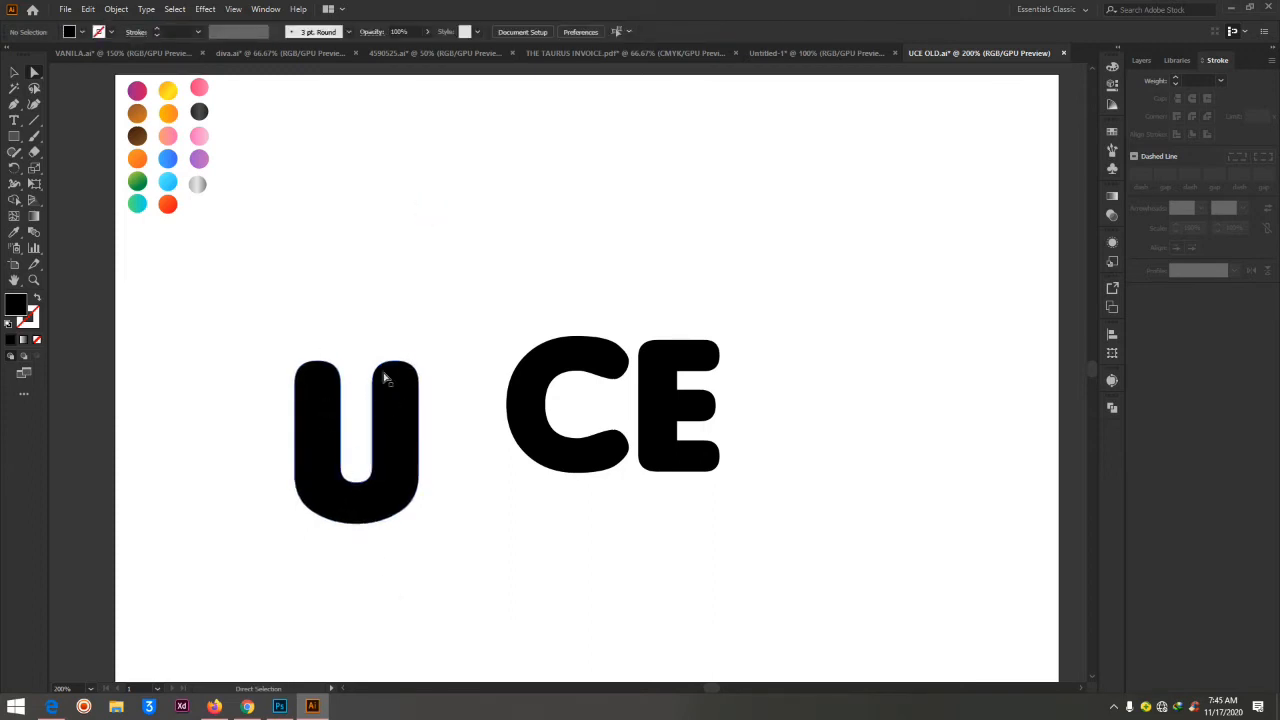
# Raise the top anchor points of the U's right arm to make the letter about 108 px high
pyautogui.moveTo(354, 331); pyautogui.dragTo(459, 414)
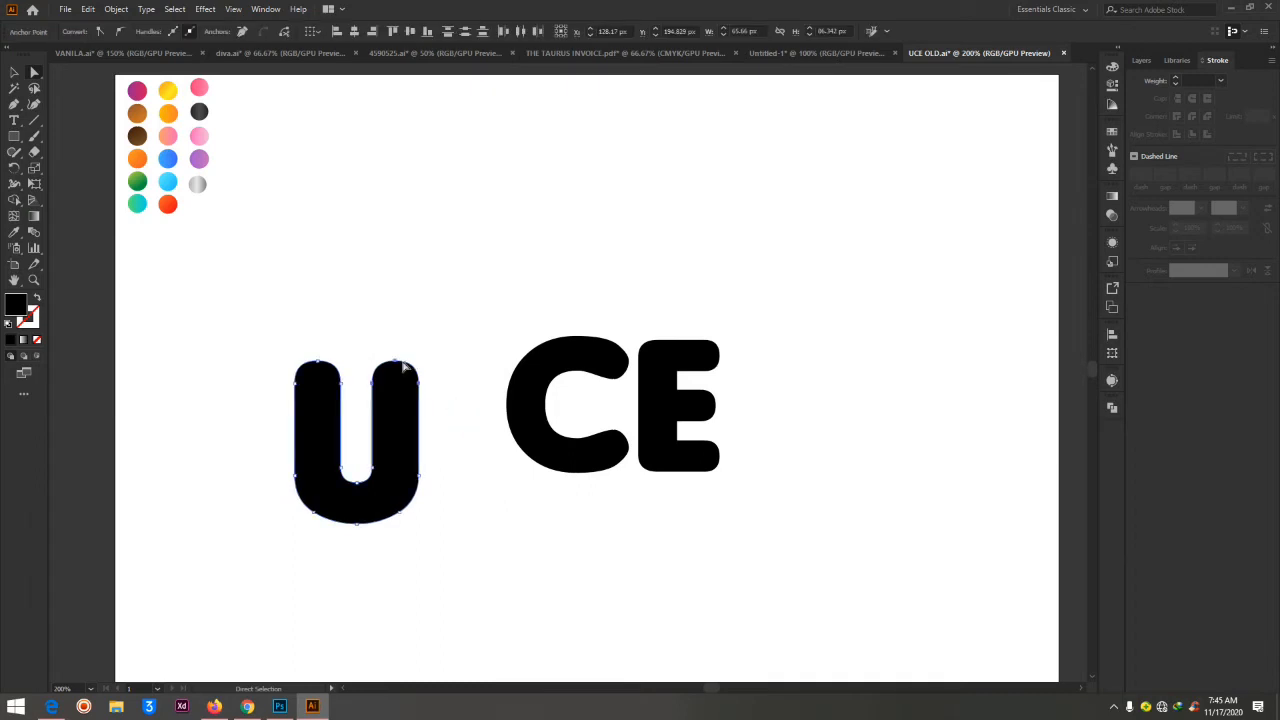
pyautogui.moveTo(405, 364); pyautogui.dragTo(404, 322)
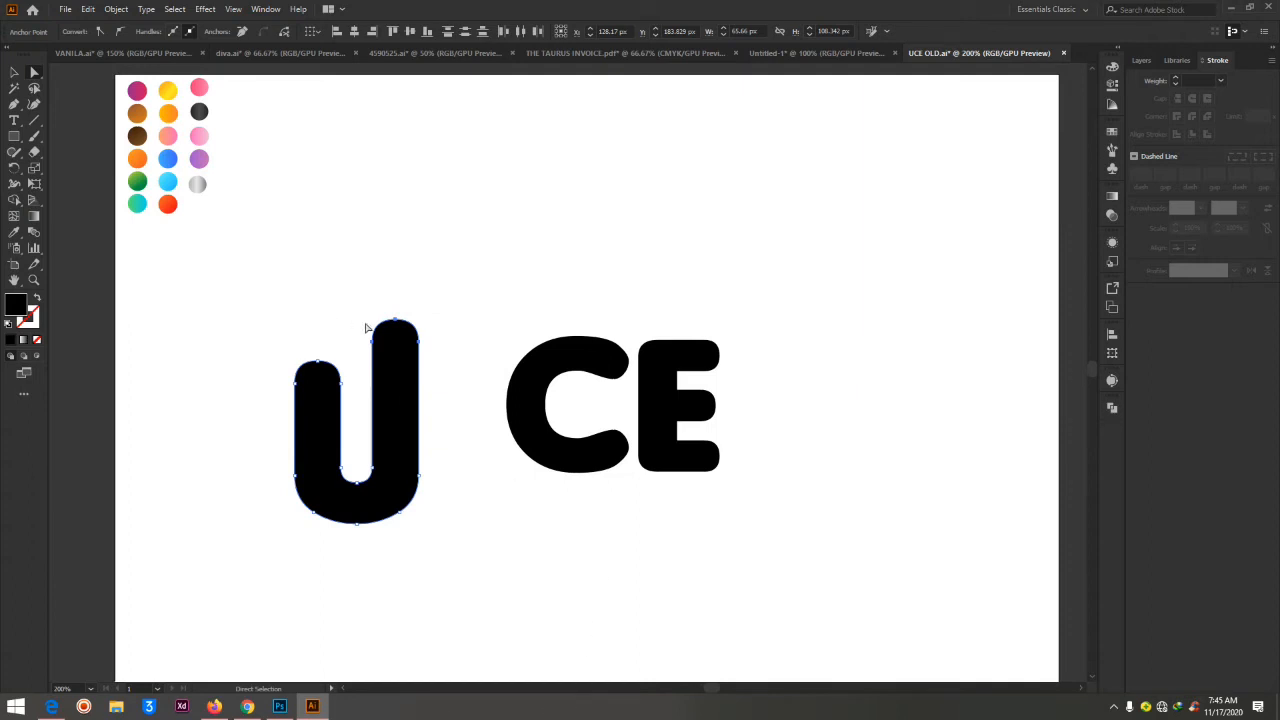
pyautogui.click(448, 281)
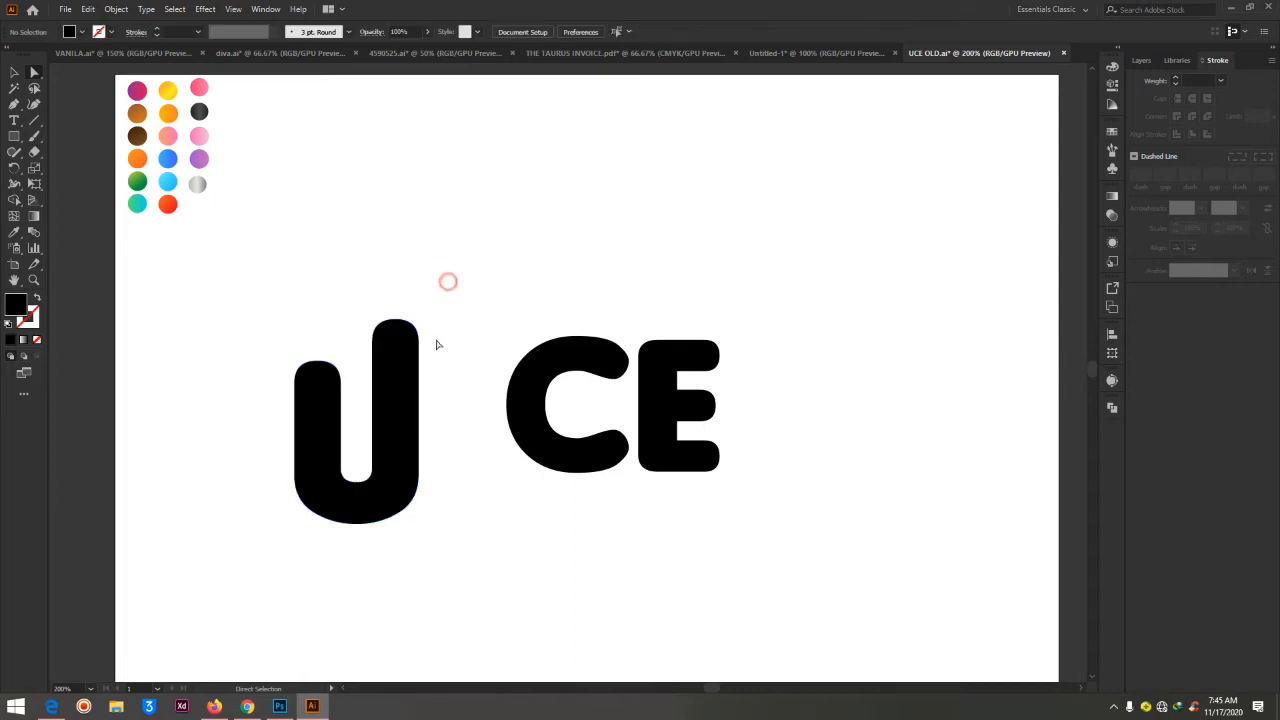
# Move the whole U beside the C, with its base roughly level with the other letters, and deselect it
pyautogui.click(402, 438)
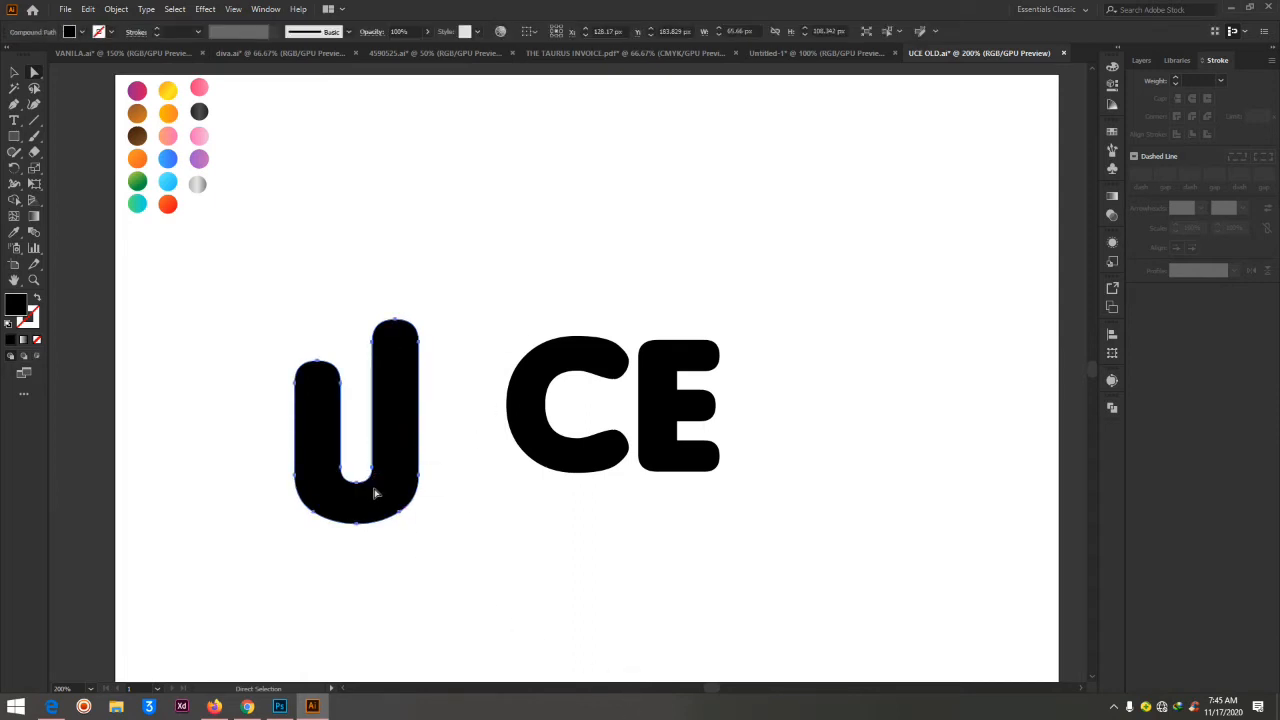
pyautogui.moveTo(393, 421); pyautogui.dragTo(471, 360)
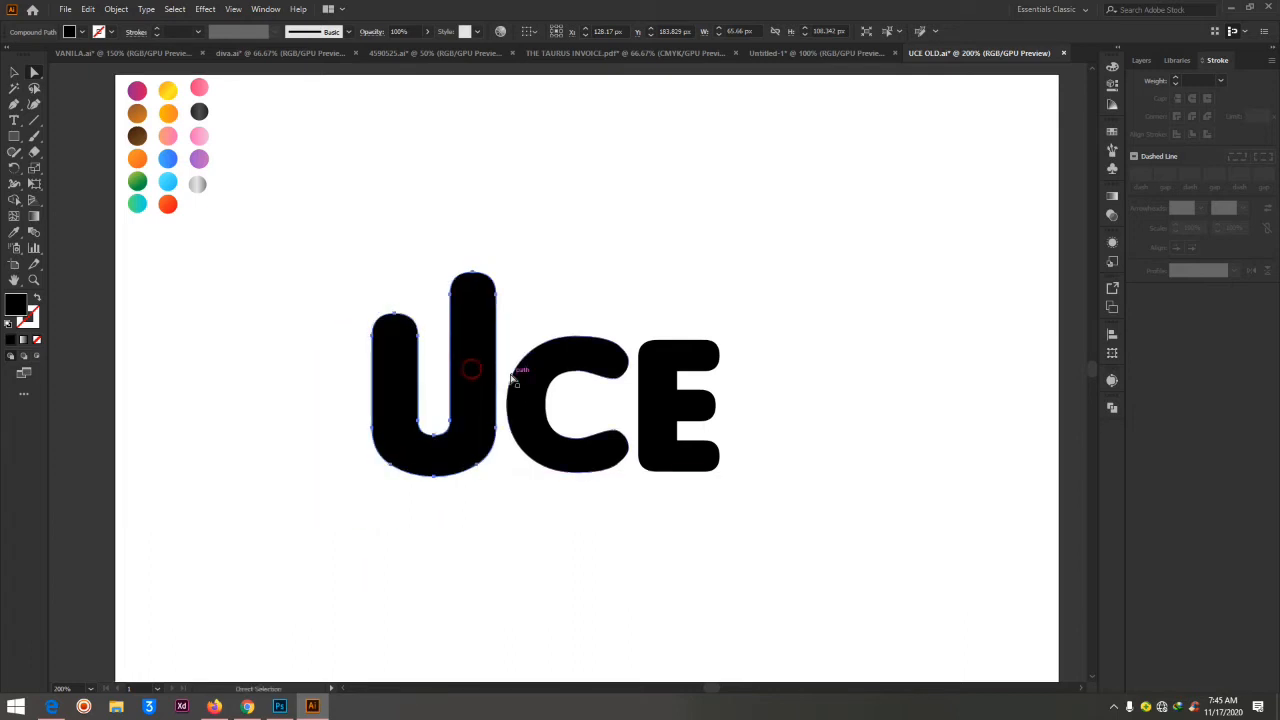
pyautogui.click(567, 191)
# Lower the top anchor points of the U's left arm to match the top of the C
pyautogui.moveTo(356, 290); pyautogui.dragTo(401, 342)
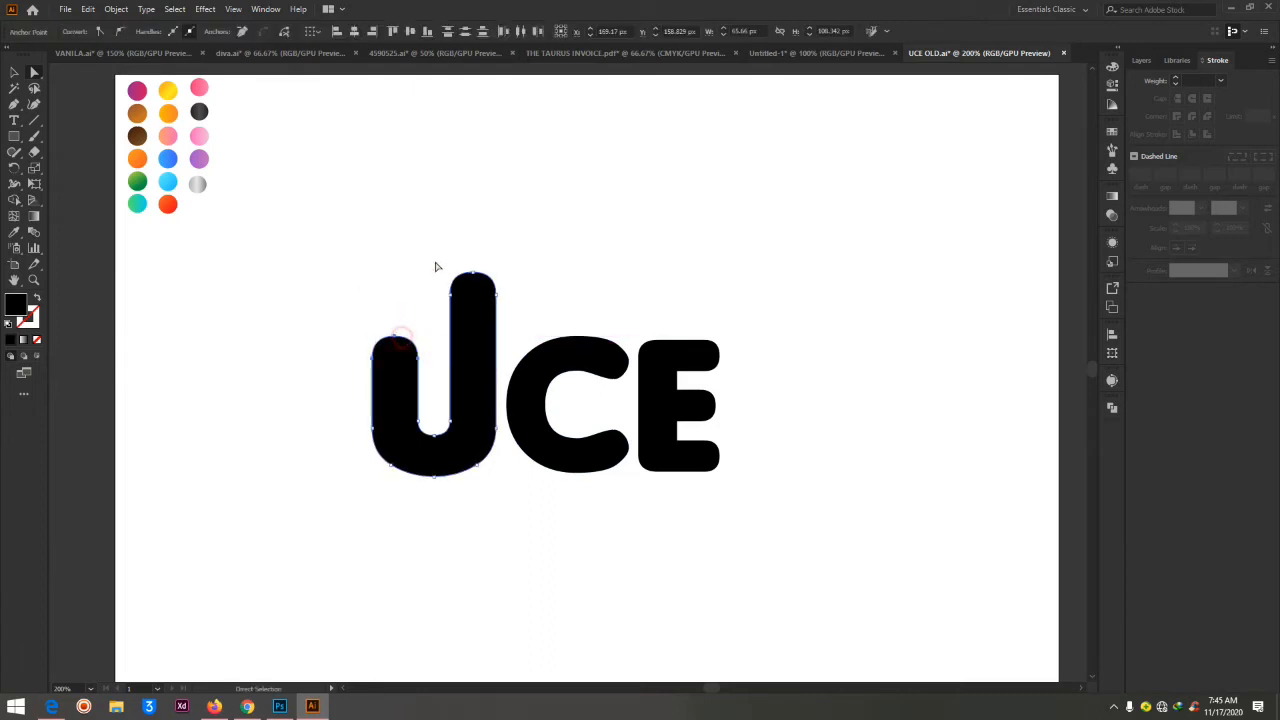
pyautogui.click(583, 234)
pyautogui.moveTo(356, 303); pyautogui.dragTo(423, 371)
# Draw a horizontal line about 223 px long across the letter tops as an alignment check, and delete it
pyautogui.click(35, 121)
pyautogui.moveTo(341, 337); pyautogui.dragTo(762, 336)
pyautogui.press('Delete')
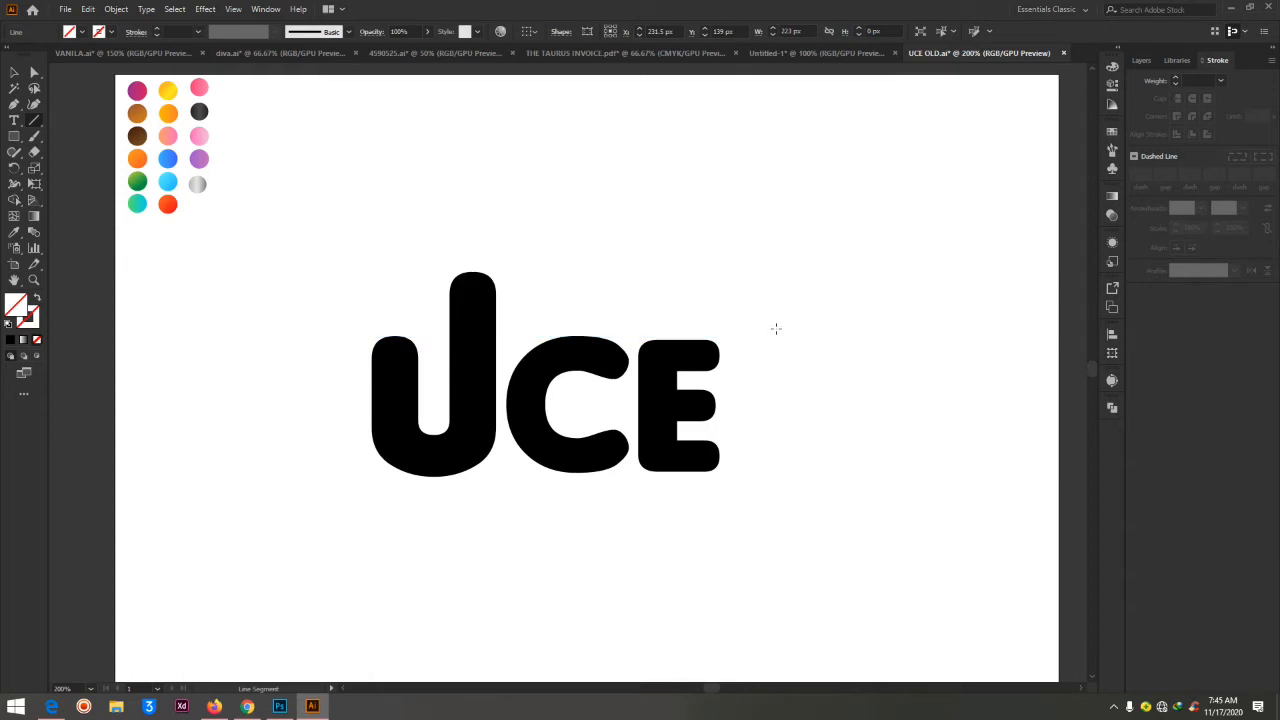
# Lower the top anchor points of the U's right arm to make the letter about 95 px high, and deselect it
pyautogui.scroll(1, 776, 329)
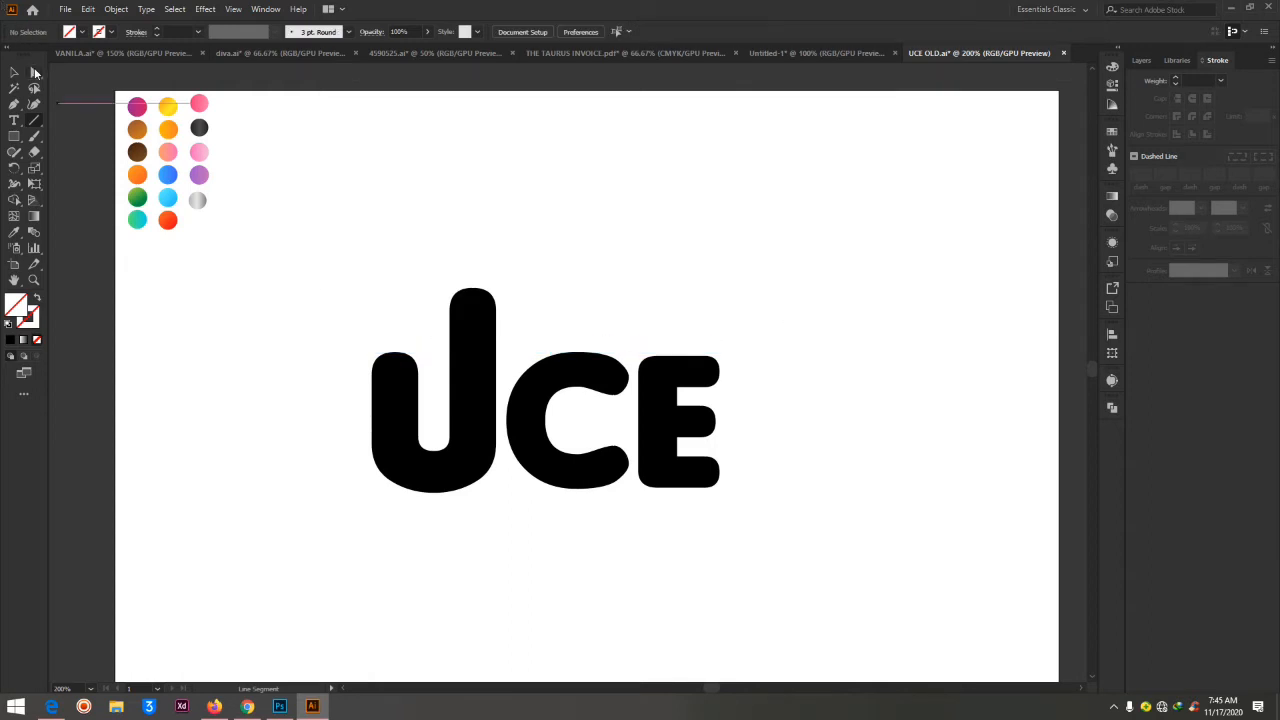
pyautogui.click(35, 73)
pyautogui.moveTo(416, 275); pyautogui.dragTo(518, 325)
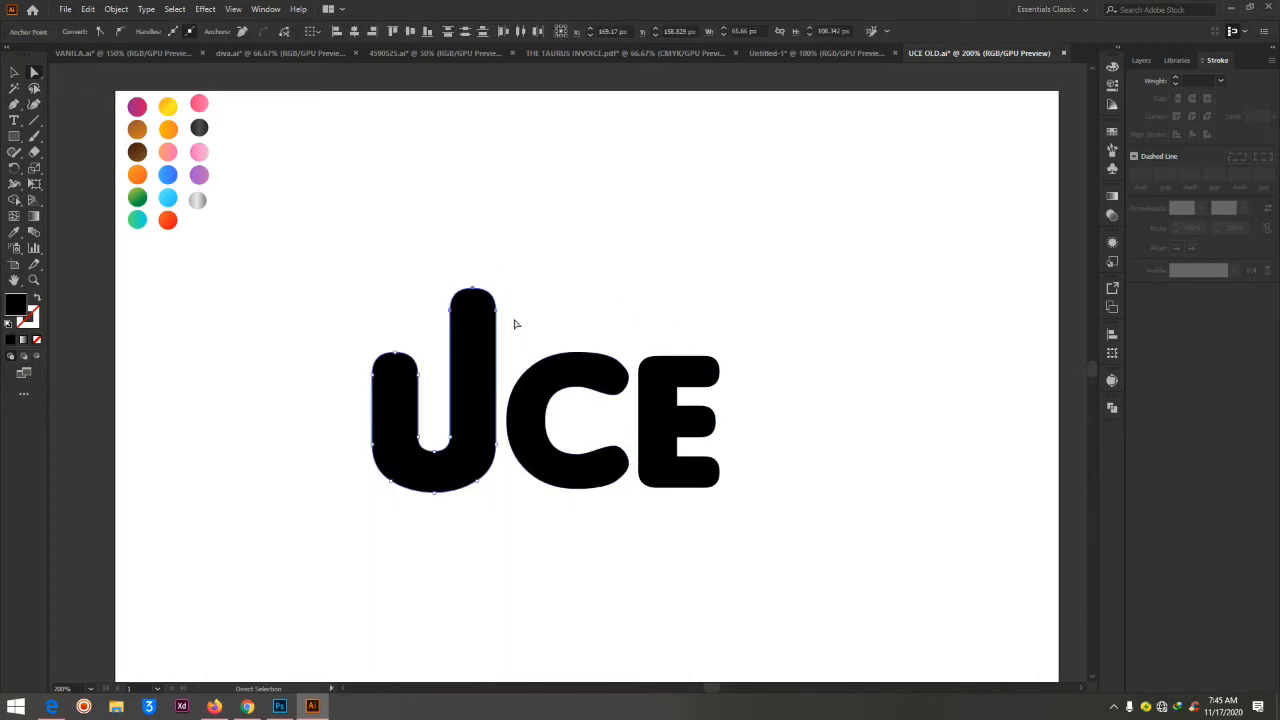
pyautogui.moveTo(476, 288); pyautogui.dragTo(480, 320)
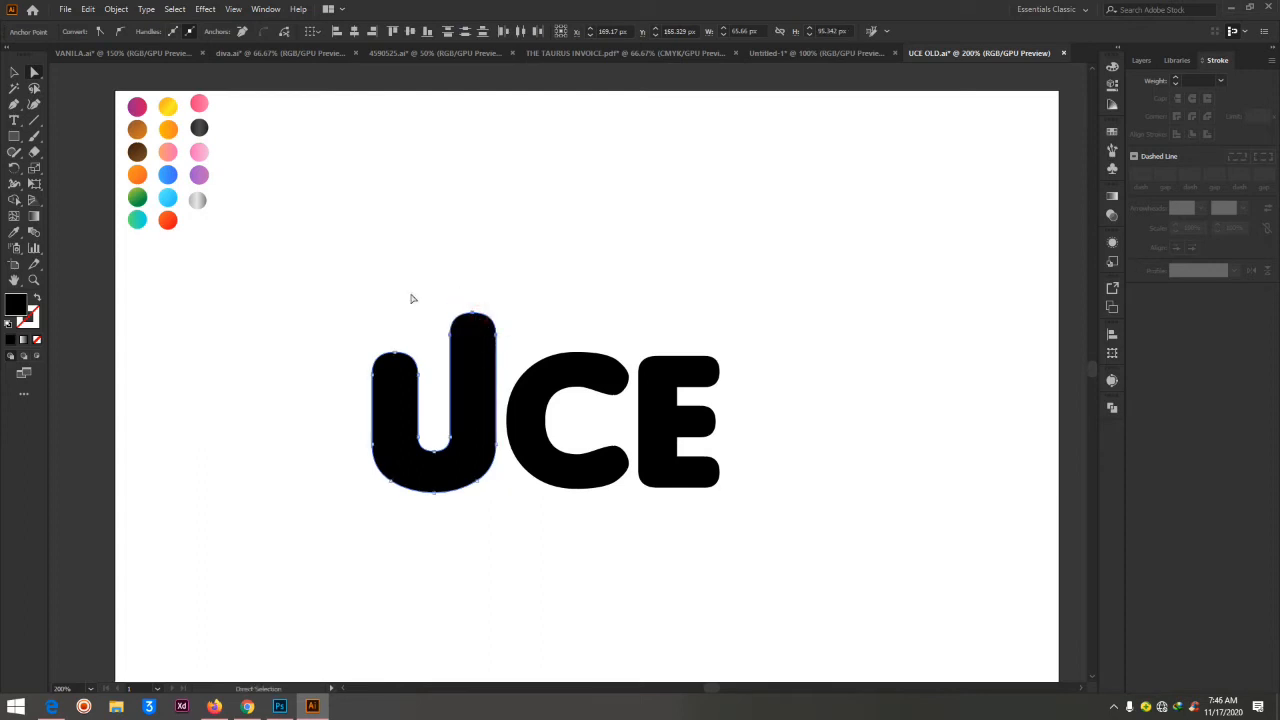
pyautogui.click(706, 311)
pyautogui.click(471, 357)
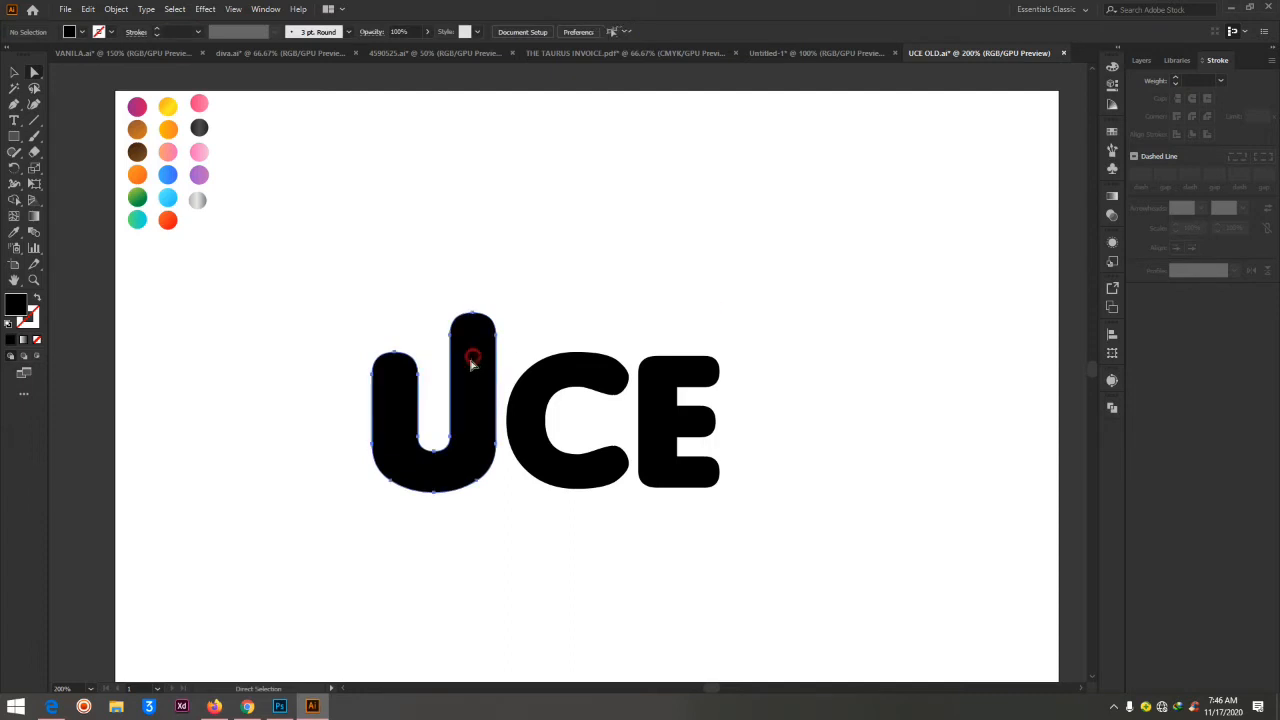
pyautogui.click(553, 228)
# Draw a closed lightning bolt shape with the Pen tool beside the E, about 27 px wide and 75 px high
pyautogui.click(14, 104)
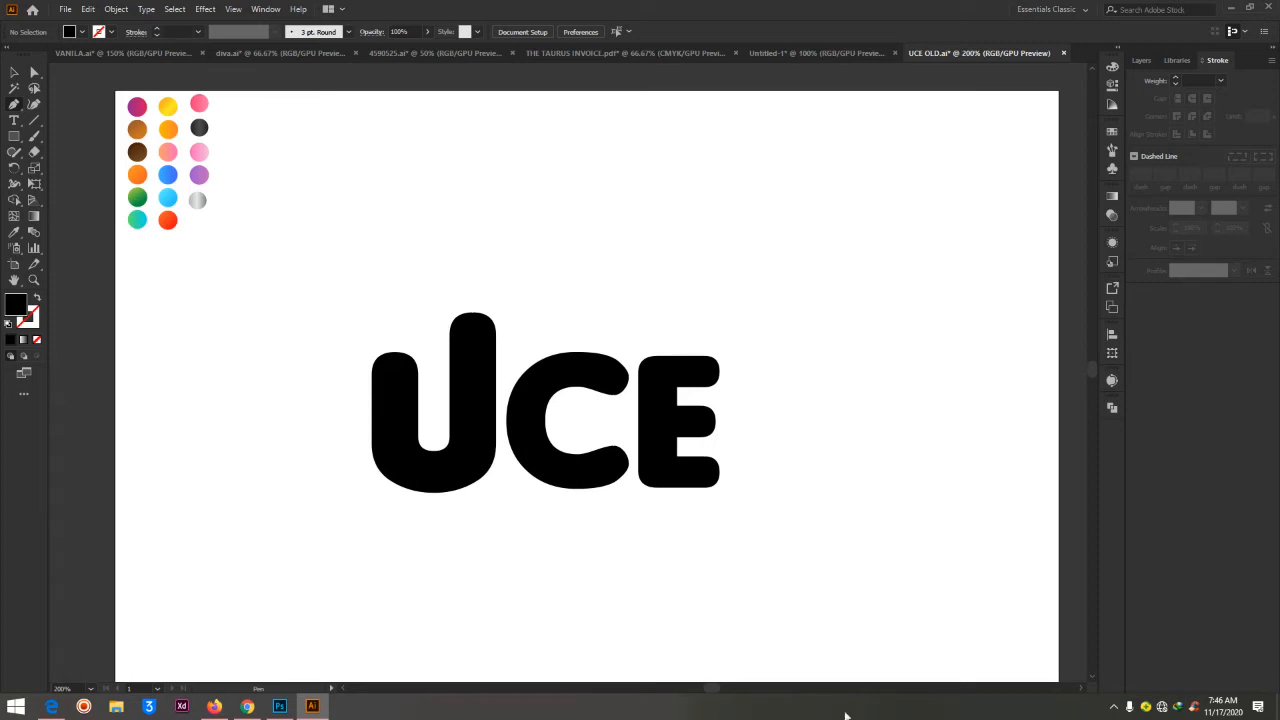
pyautogui.click(788, 501)
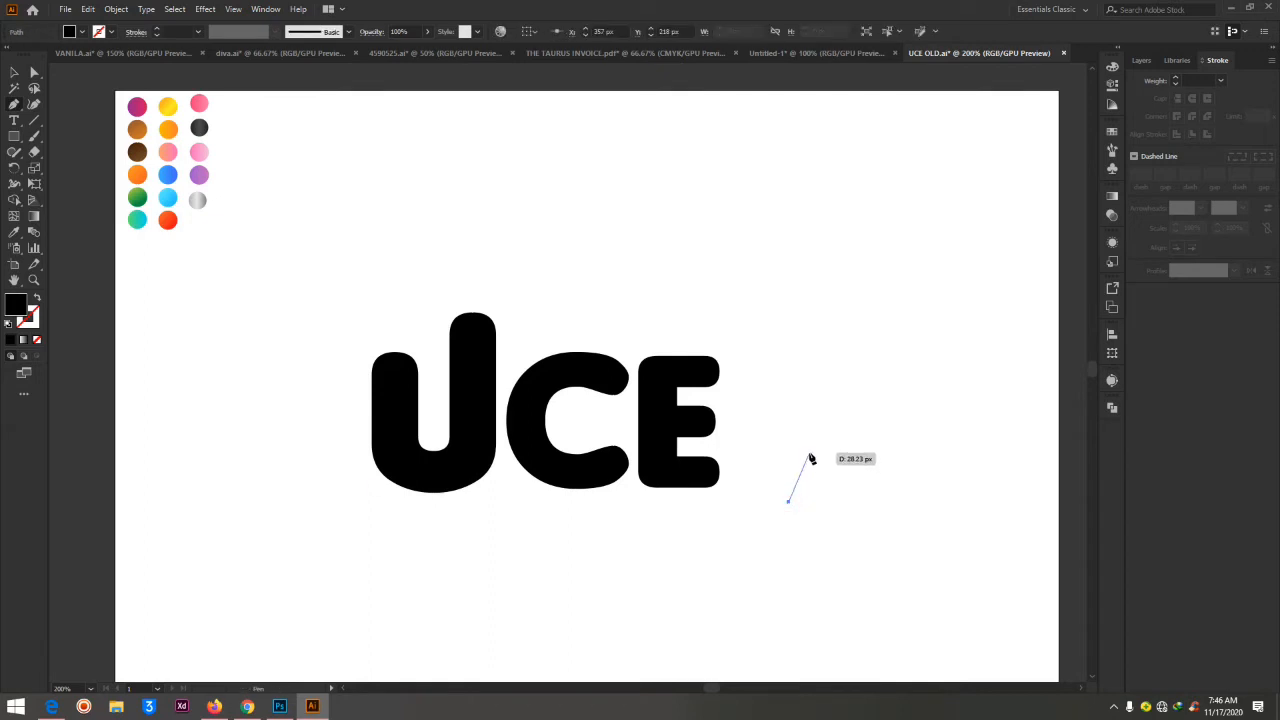
pyautogui.click(810, 457)
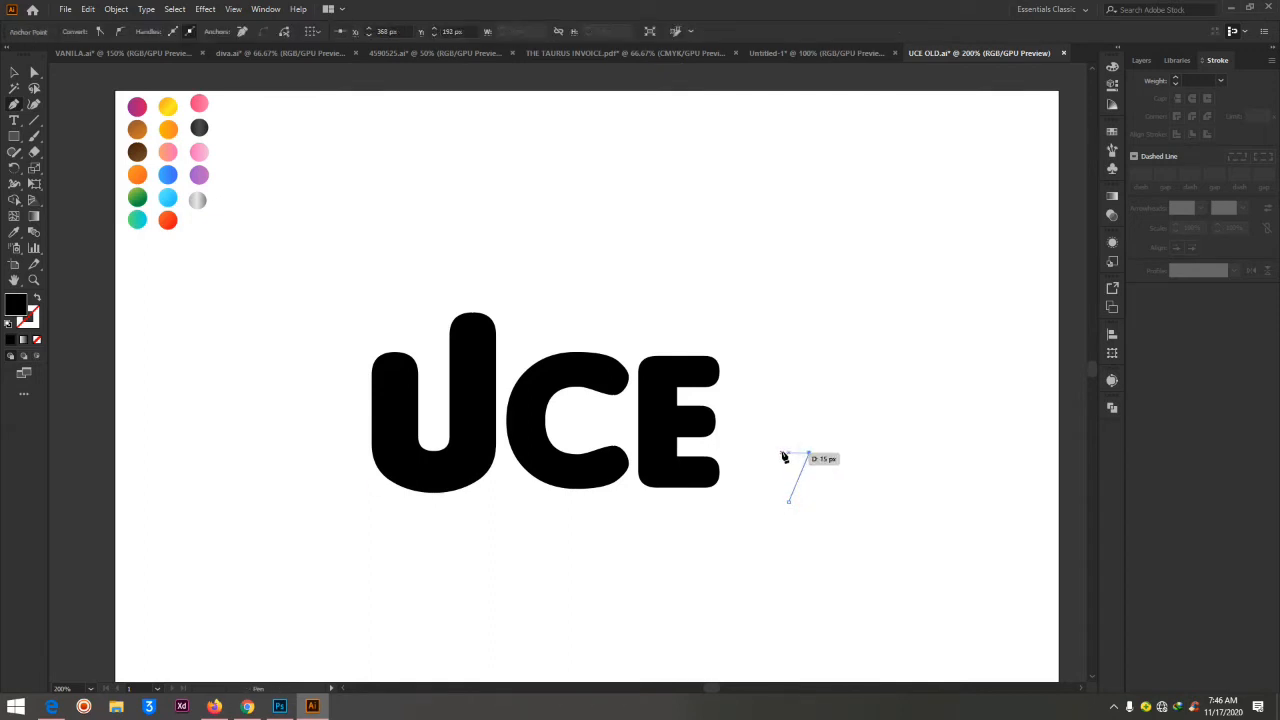
pyautogui.click(783, 456)
pyautogui.click(782, 361)
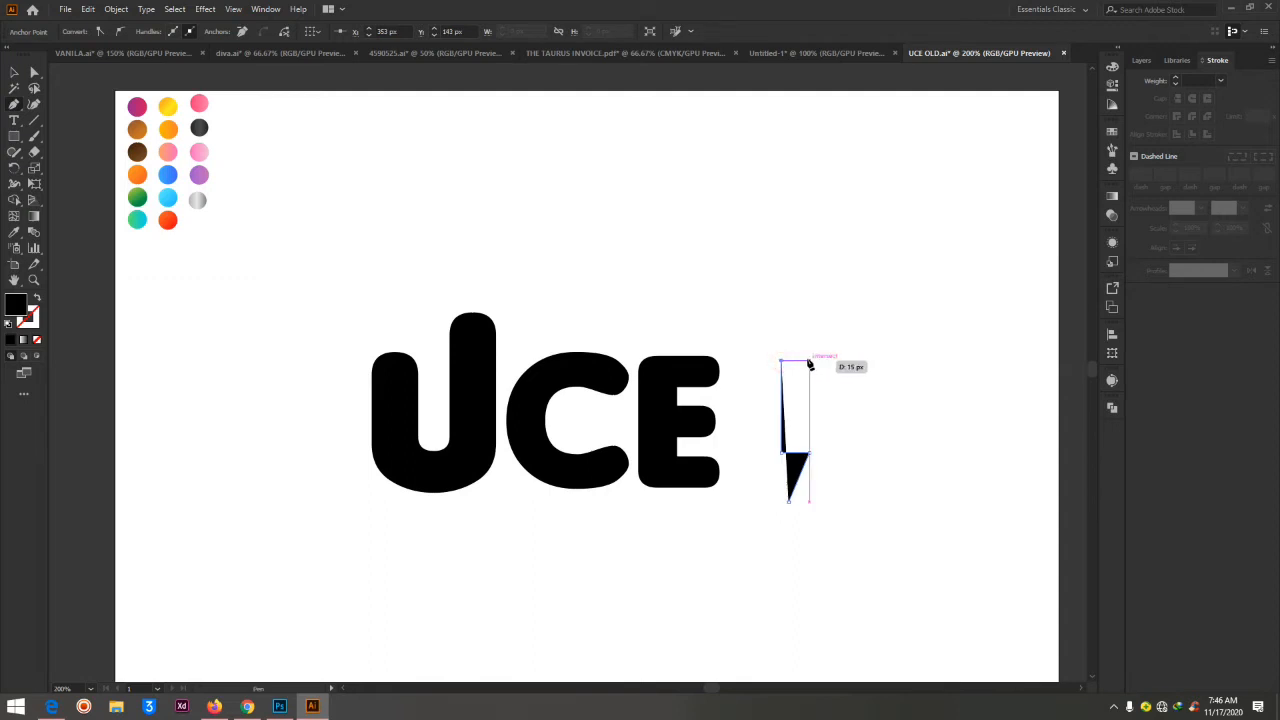
pyautogui.click(803, 361)
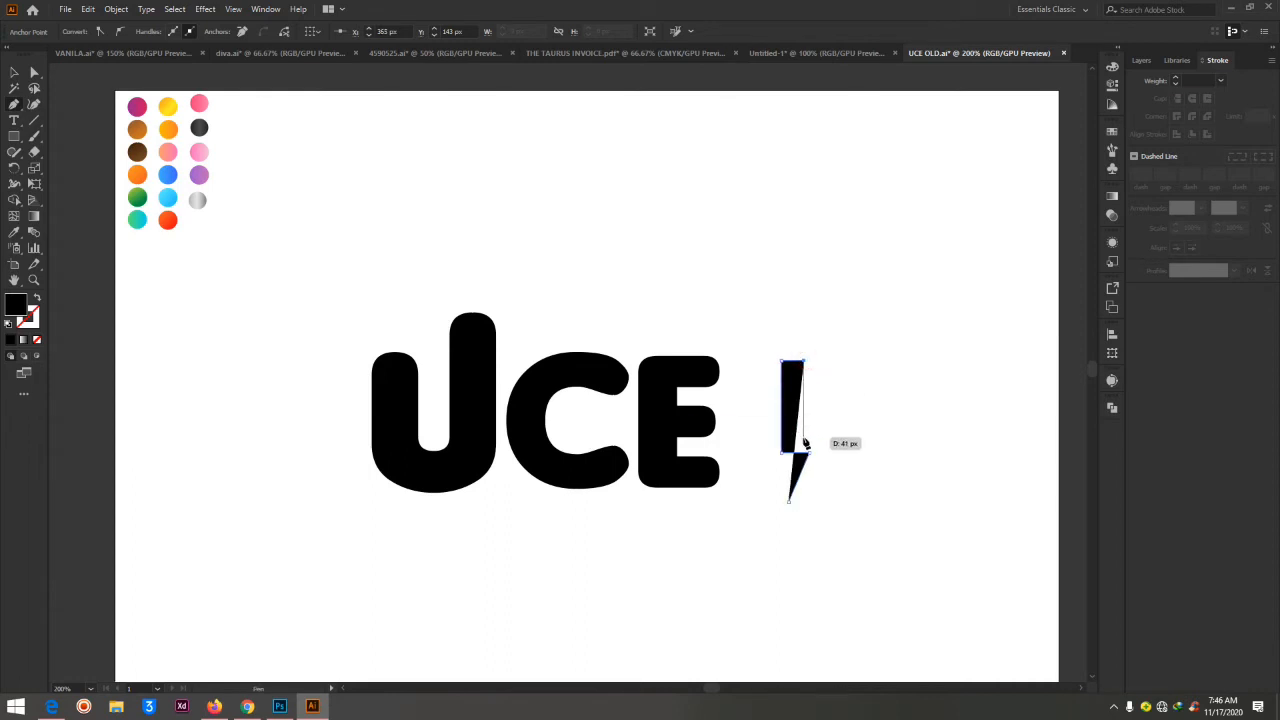
pyautogui.click(804, 441)
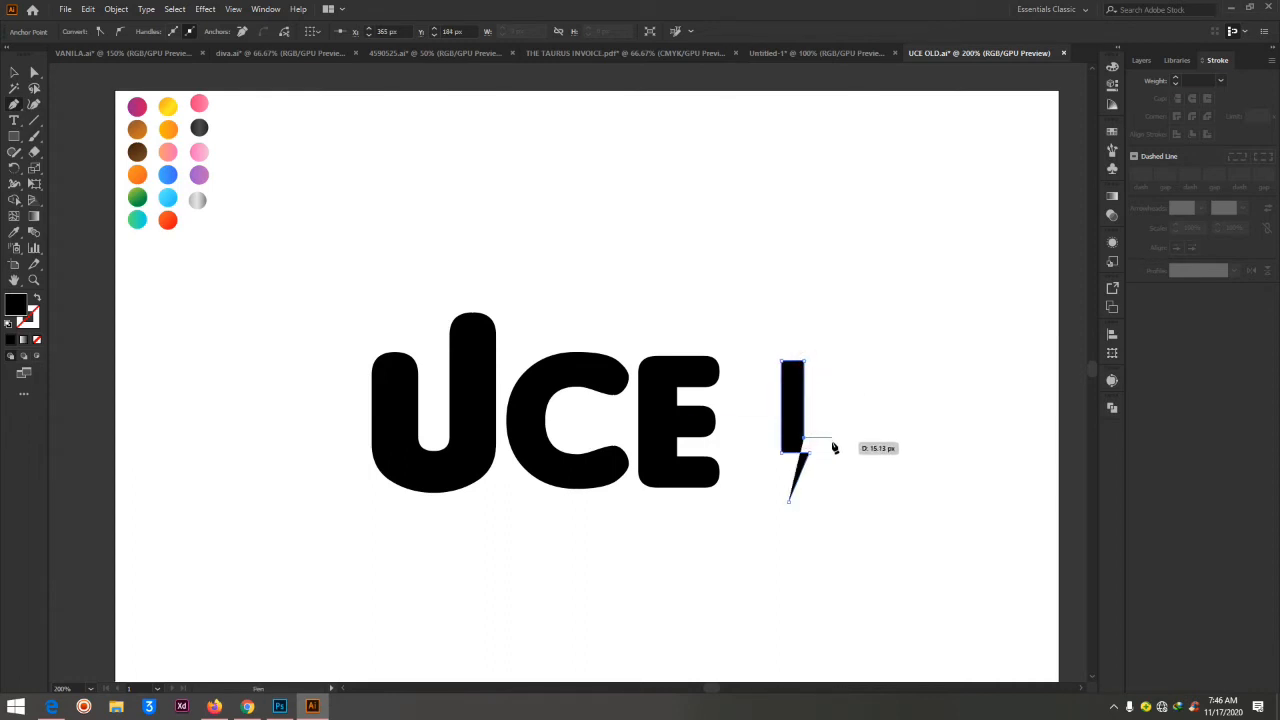
pyautogui.click(831, 438)
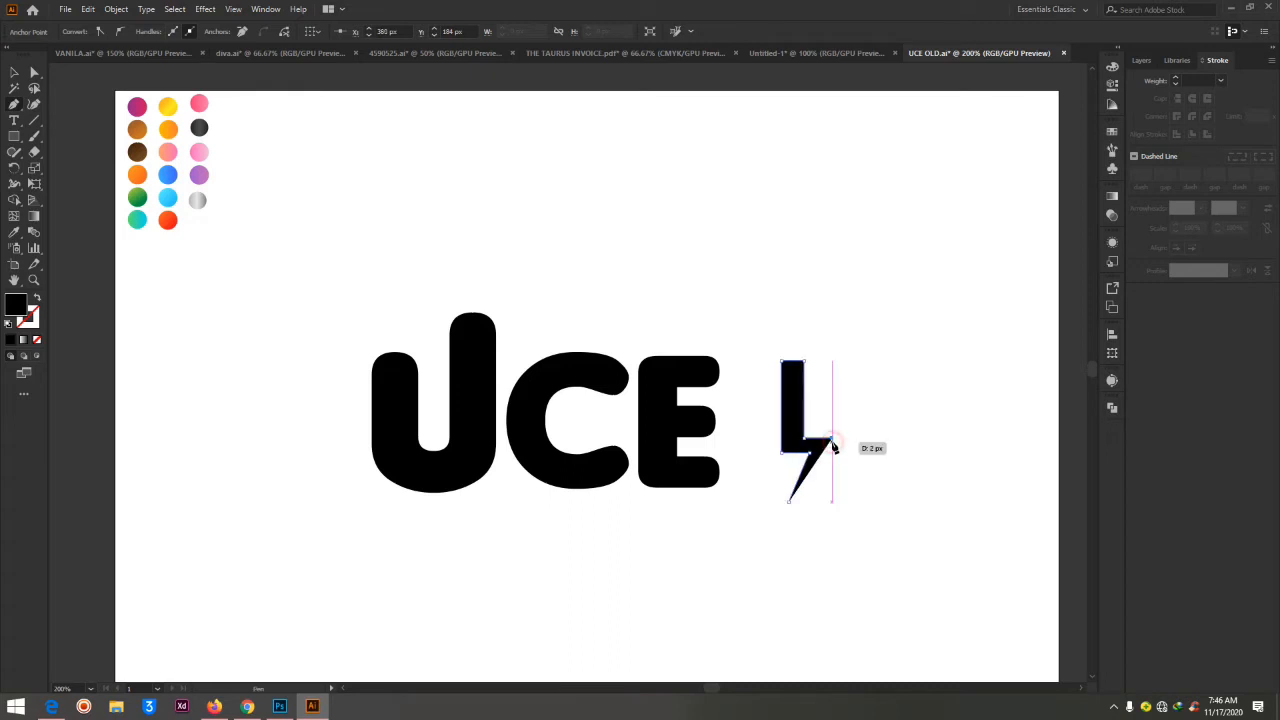
pyautogui.click(790, 503)
# Place the lightning bolt over the inner edge of the U's right arm and fill it with light grey
pyautogui.click(34, 72)
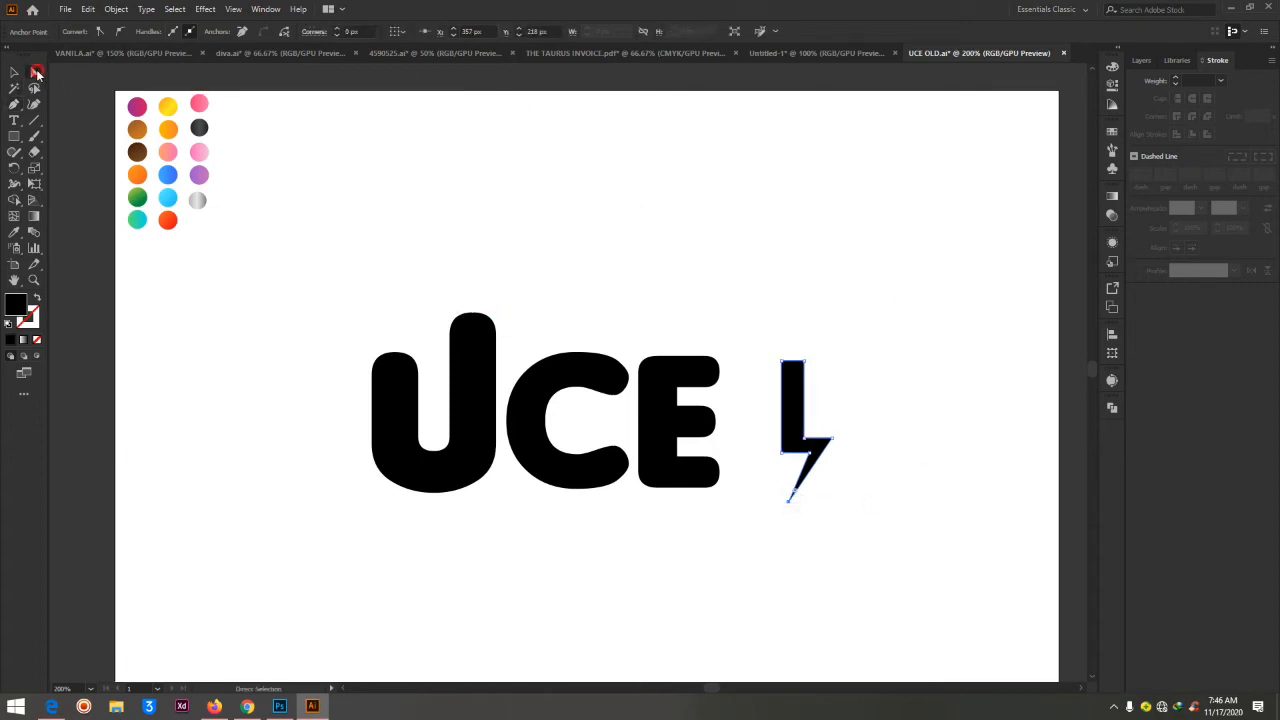
pyautogui.moveTo(792, 415); pyautogui.dragTo(449, 356)
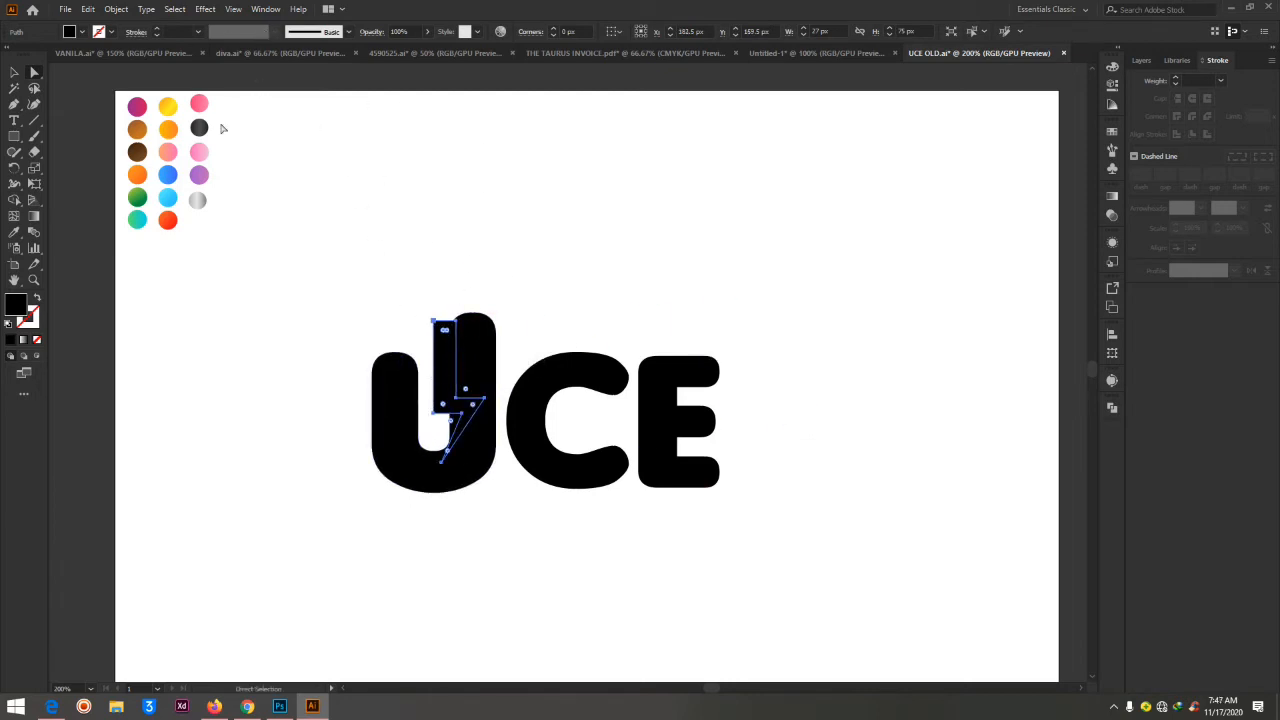
pyautogui.click(81, 32)
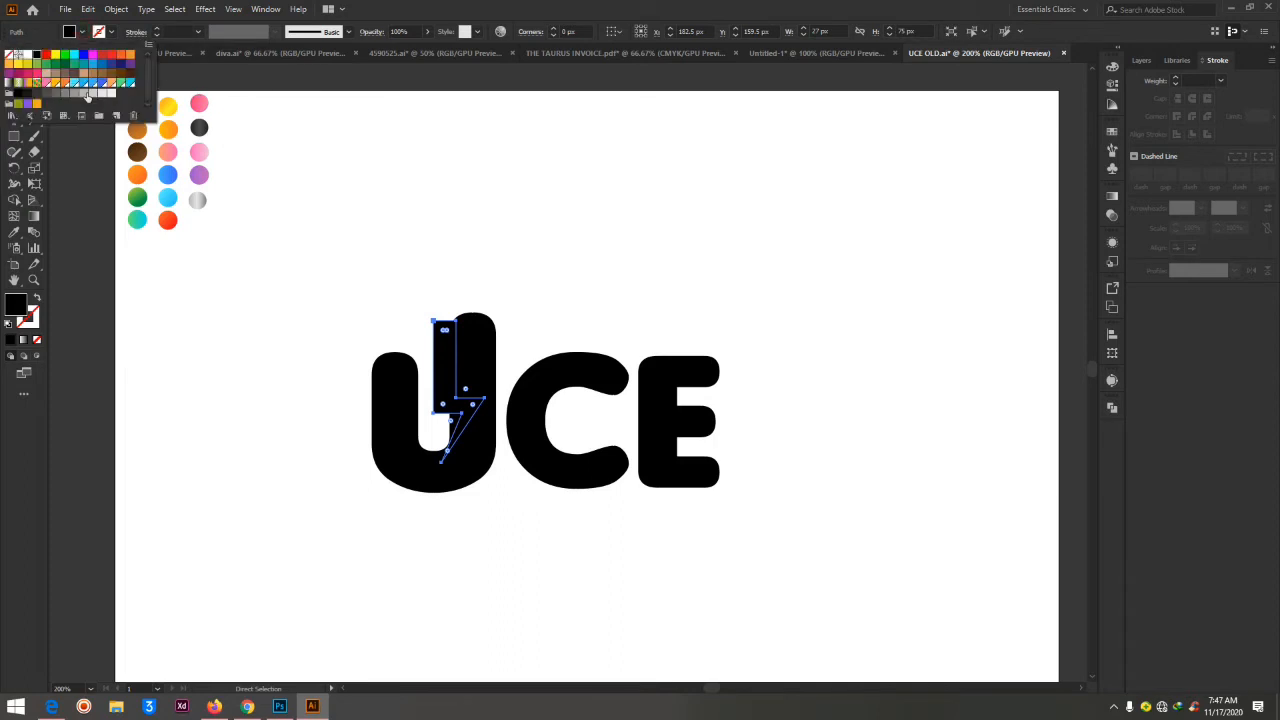
pyautogui.click(70, 93)
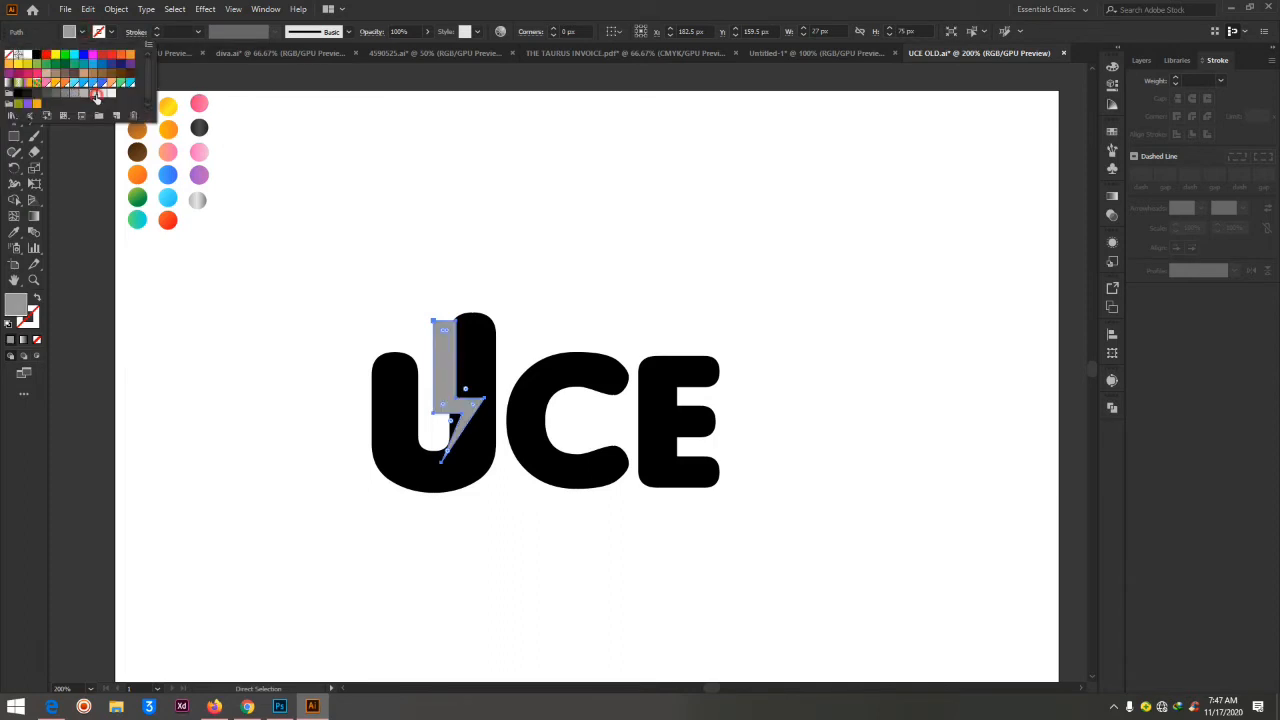
pyautogui.click(95, 95)
pyautogui.click(108, 94)
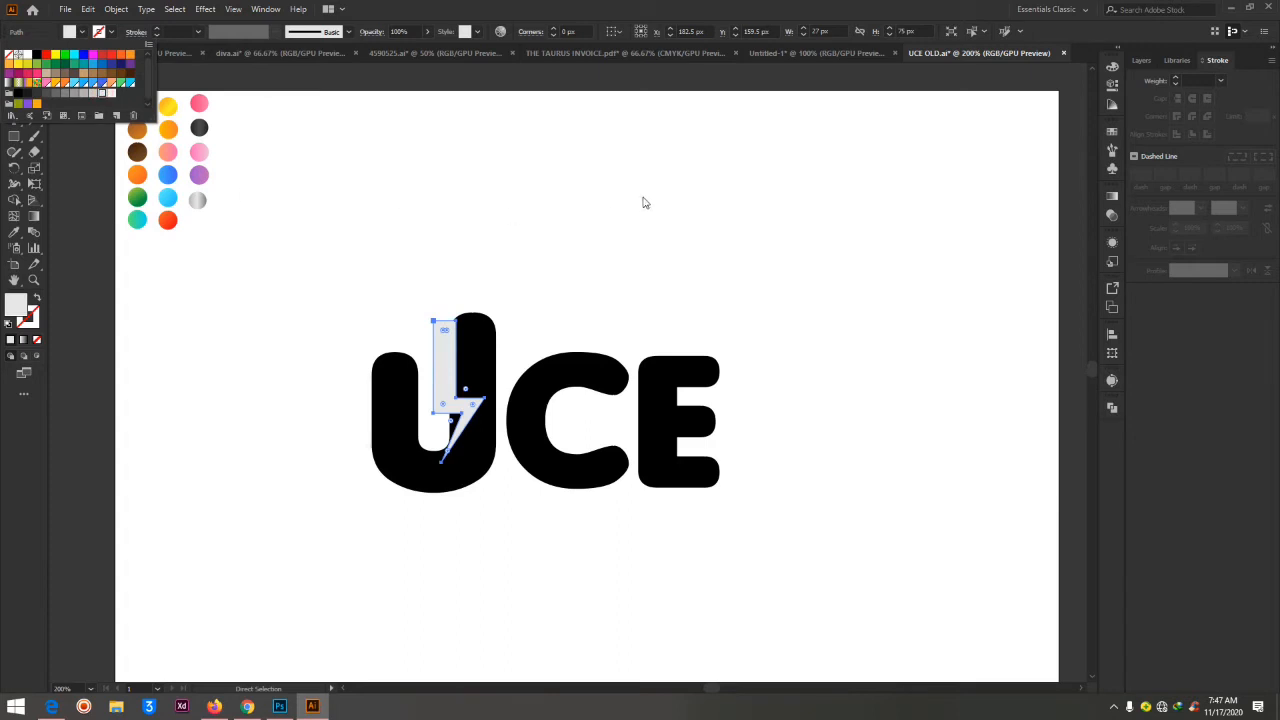
pyautogui.click(605, 220)
pyautogui.click(560, 270)
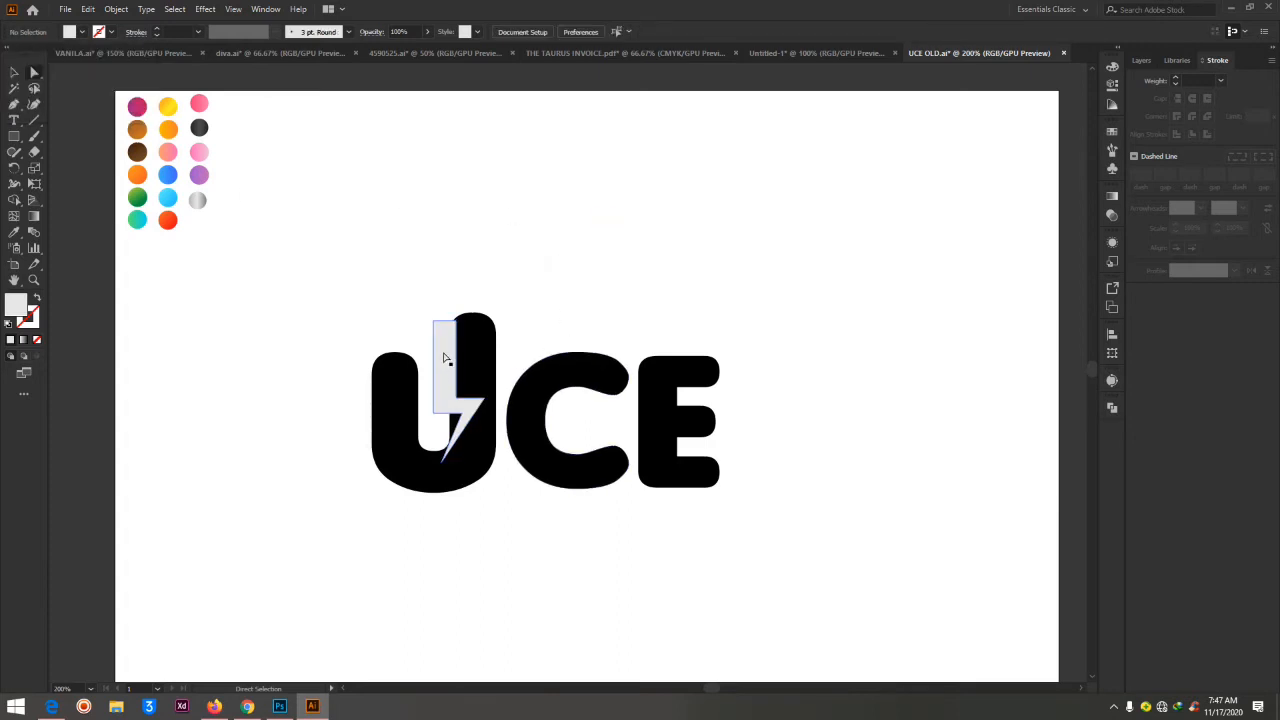
# Select the C and E together and move them up and to the right, clear of the U
pyautogui.hotkey('ctrl', '=')
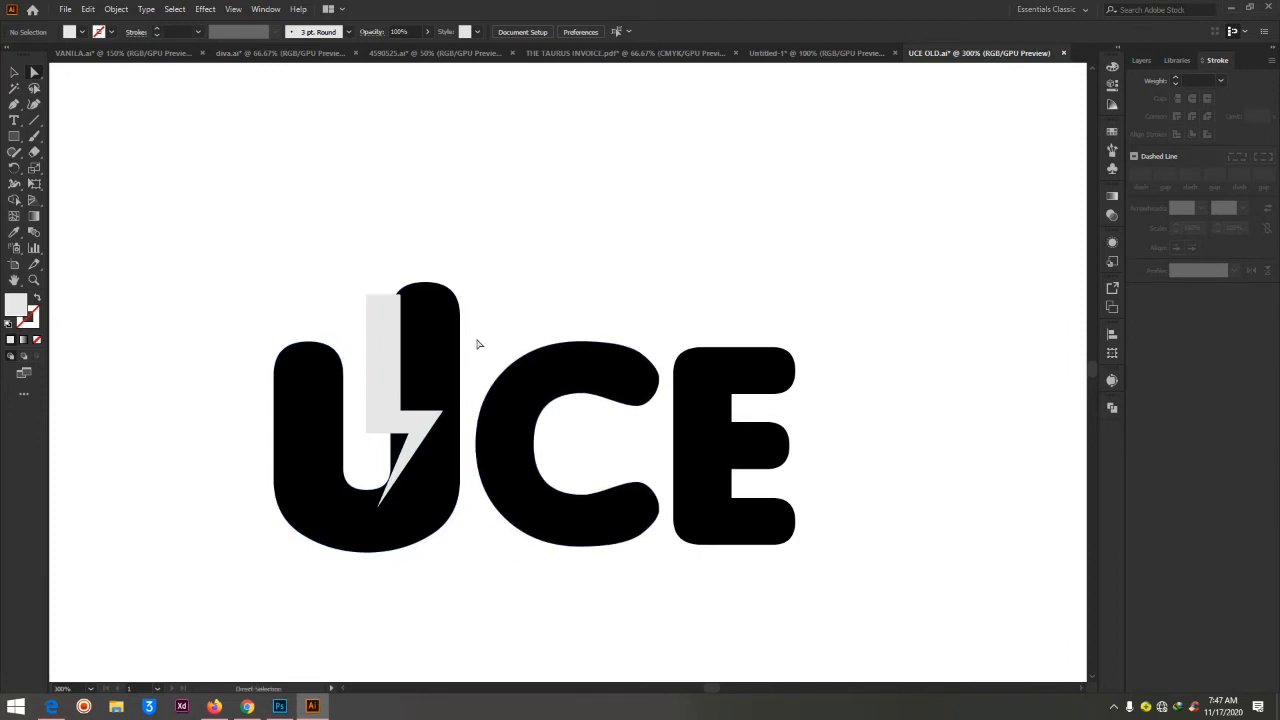
pyautogui.moveTo(475, 318); pyautogui.dragTo(938, 549)
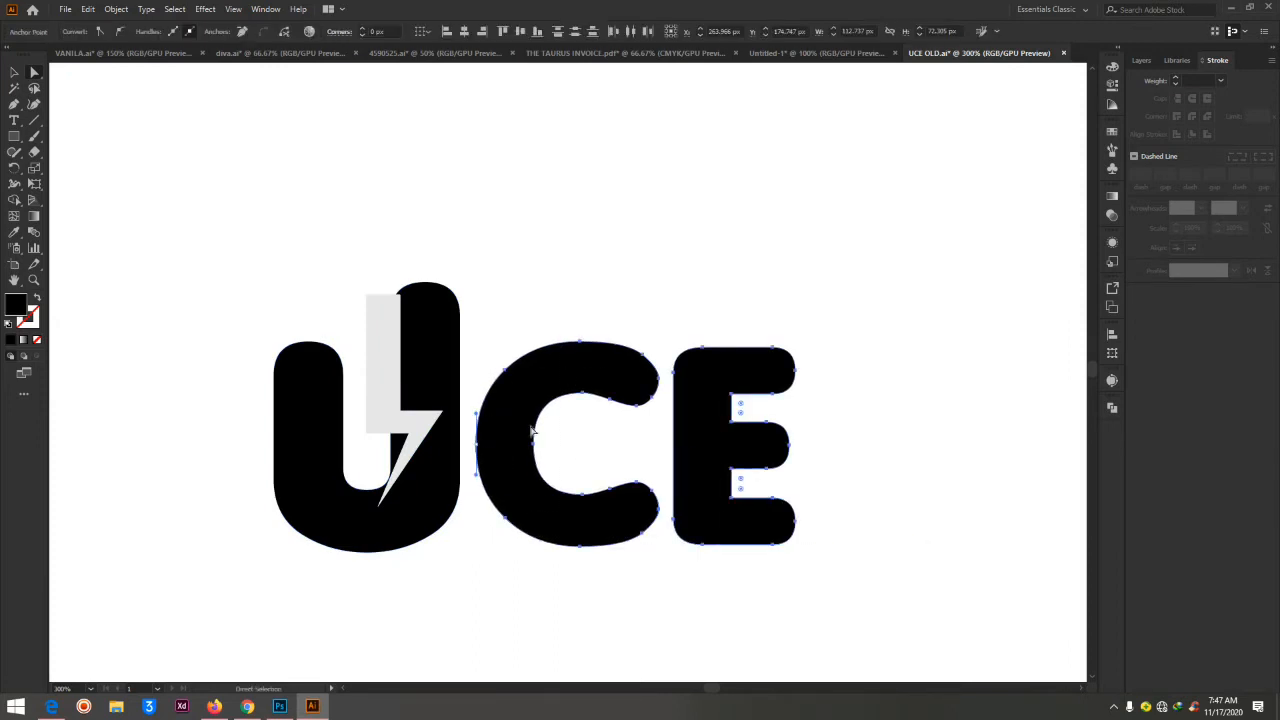
pyautogui.click(556, 270)
pyautogui.moveTo(472, 297); pyautogui.dragTo(935, 600)
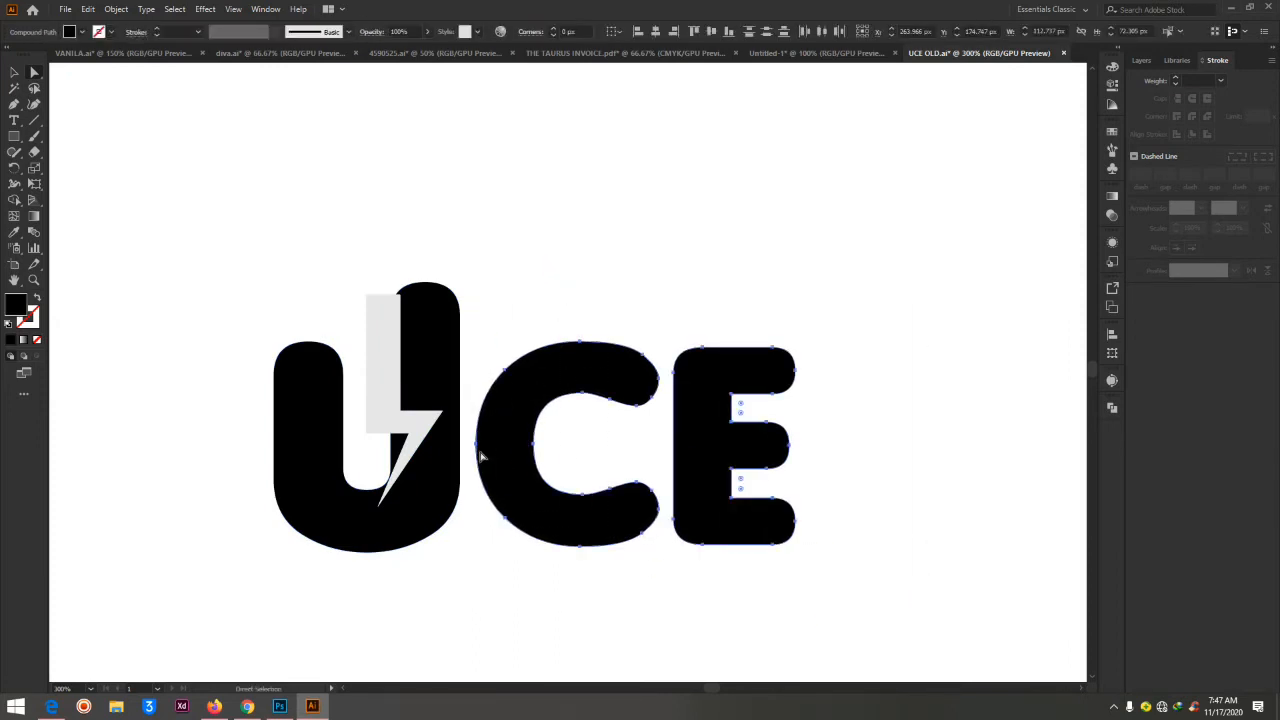
pyautogui.moveTo(476, 449); pyautogui.dragTo(814, 163)
# Move the U and the lightning bolt together to the right into the empty space, and deselect them
pyautogui.moveTo(228, 263); pyautogui.dragTo(596, 680)
pyautogui.moveTo(344, 464); pyautogui.dragTo(574, 440)
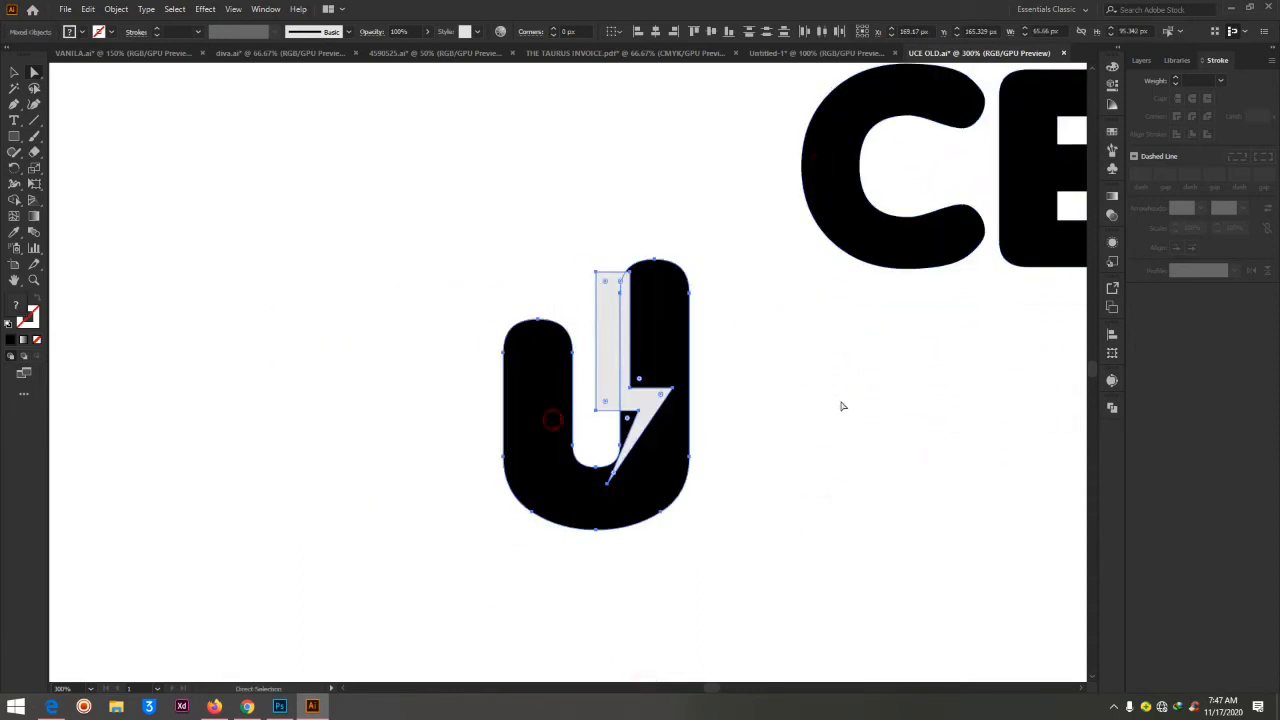
pyautogui.click(723, 397)
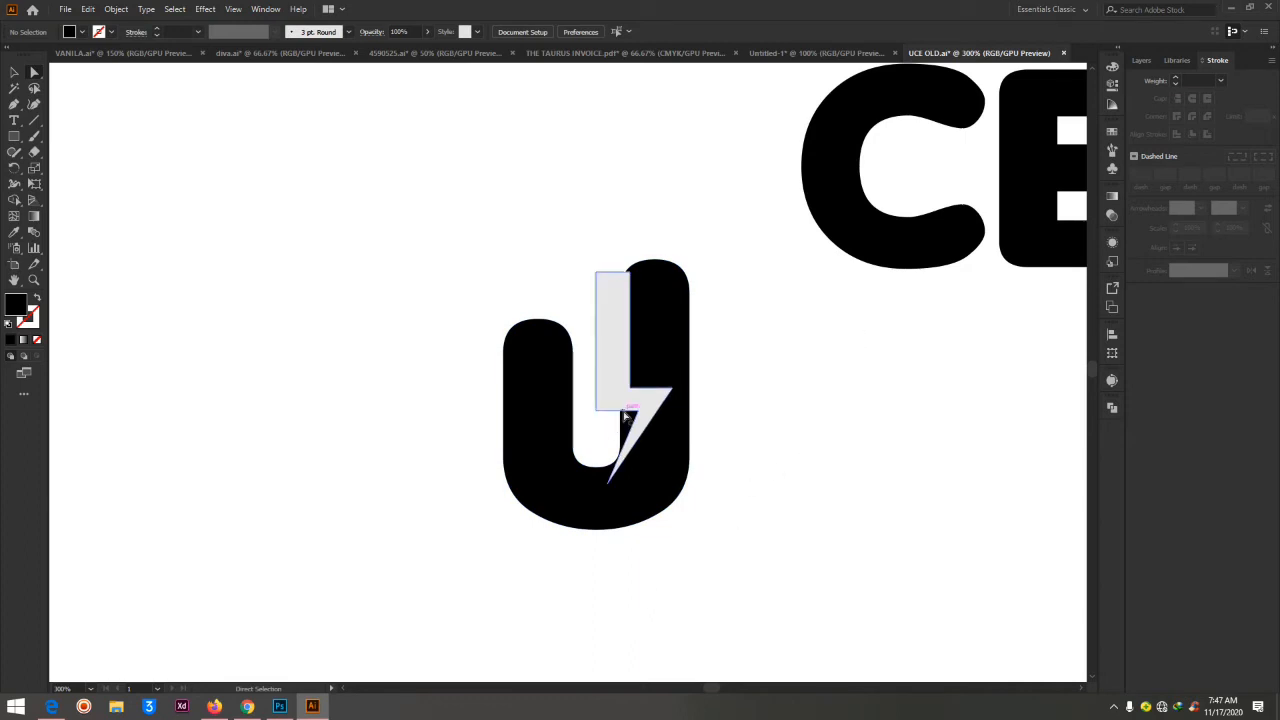
# Shift only the lightning bolt about 2 px left along the inner edge of the U's right arm
pyautogui.click(613, 343)
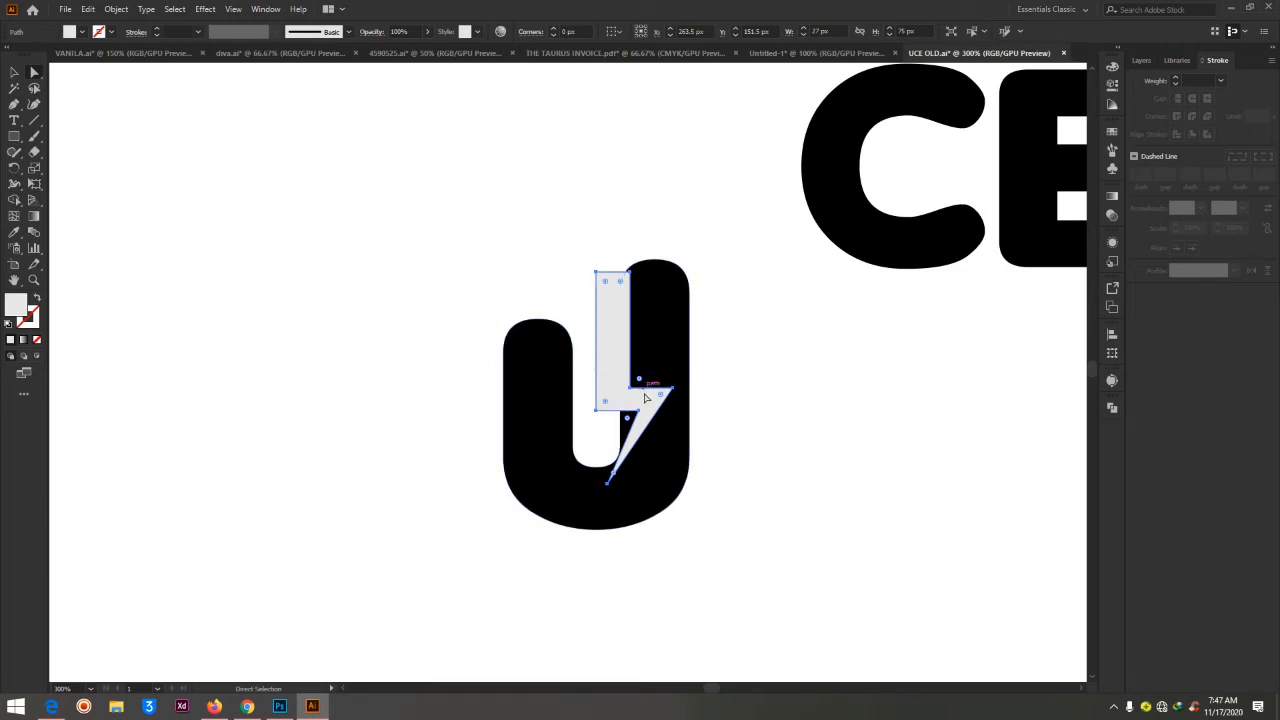
pyautogui.scroll(2, 655, 415)
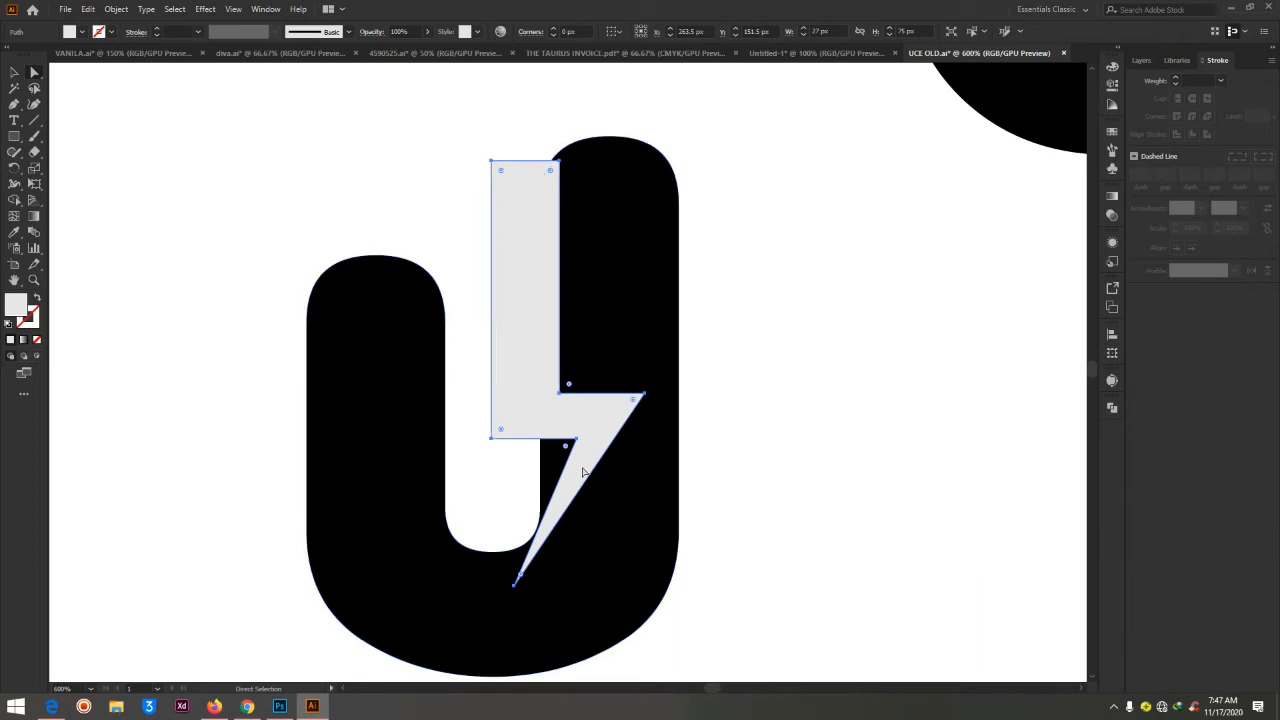
pyautogui.moveTo(597, 430); pyautogui.dragTo(586, 429)
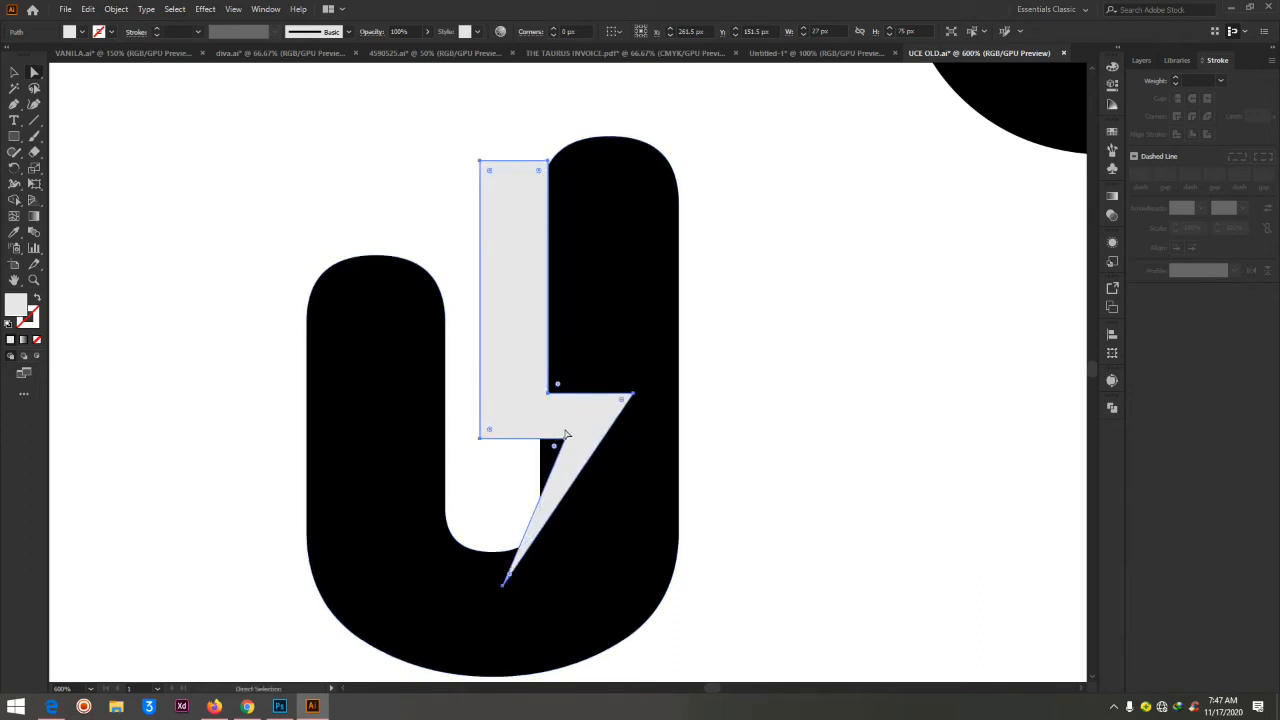
# Round the bolt's two inner corners, right-hand point and lower-left corner to a radius of about 2.09 px
pyautogui.click(565, 437)
pyautogui.click(554, 447)
pyautogui.keyDown('shift'); pyautogui.click(557, 385); pyautogui.keyUp('shift')
pyautogui.keyDown('shift'); pyautogui.click(620, 402); pyautogui.keyUp('shift')
pyautogui.moveTo(490, 432); pyautogui.dragTo(494, 429)
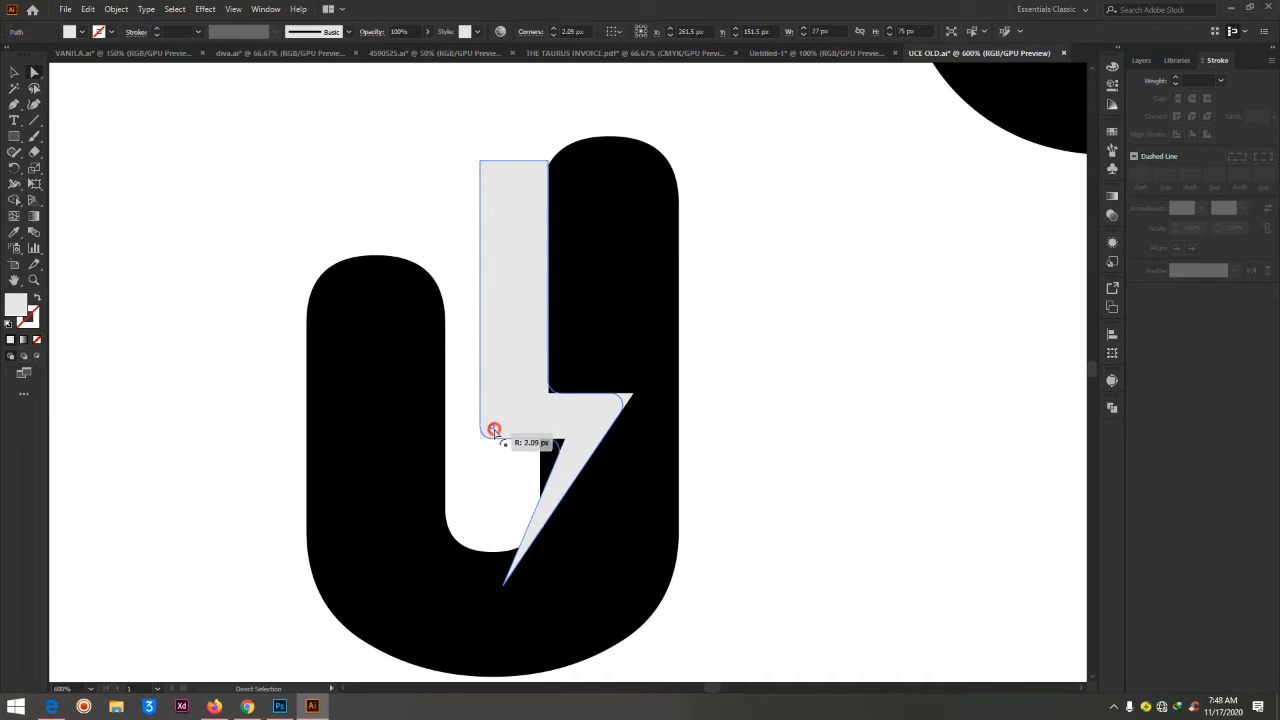
pyautogui.moveTo(494, 430); pyautogui.dragTo(491, 426)
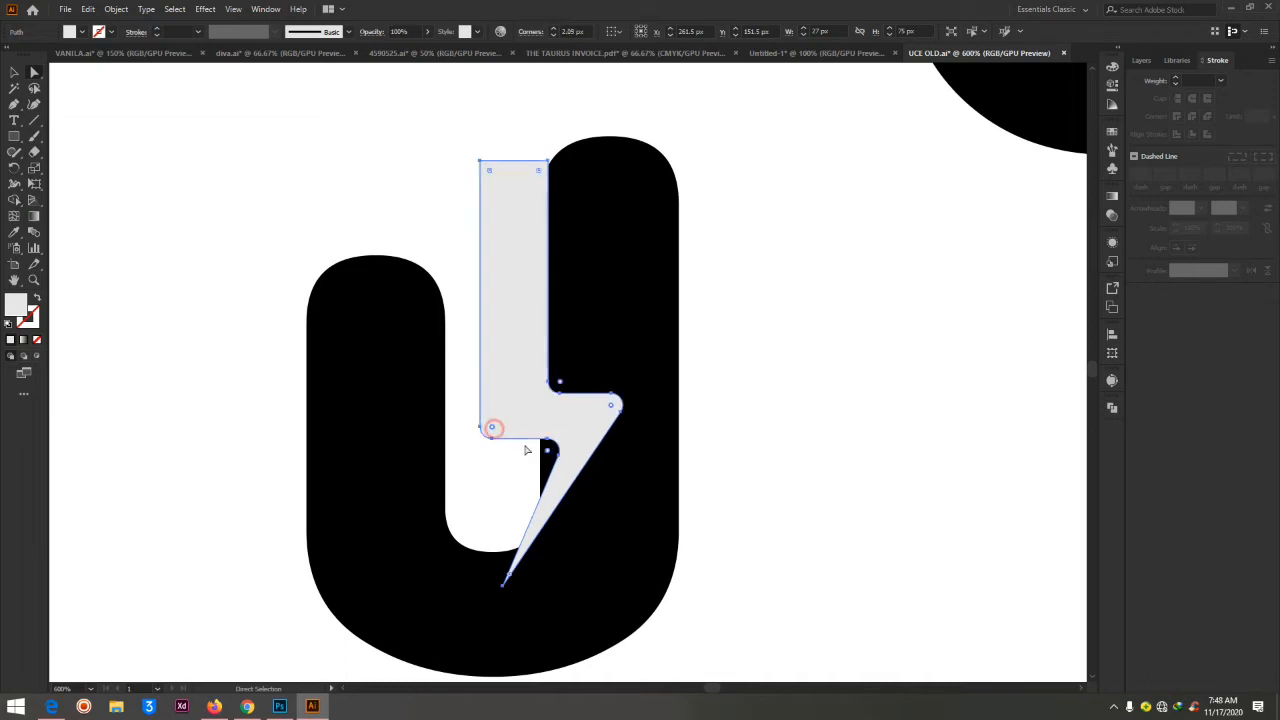
pyautogui.click(751, 400)
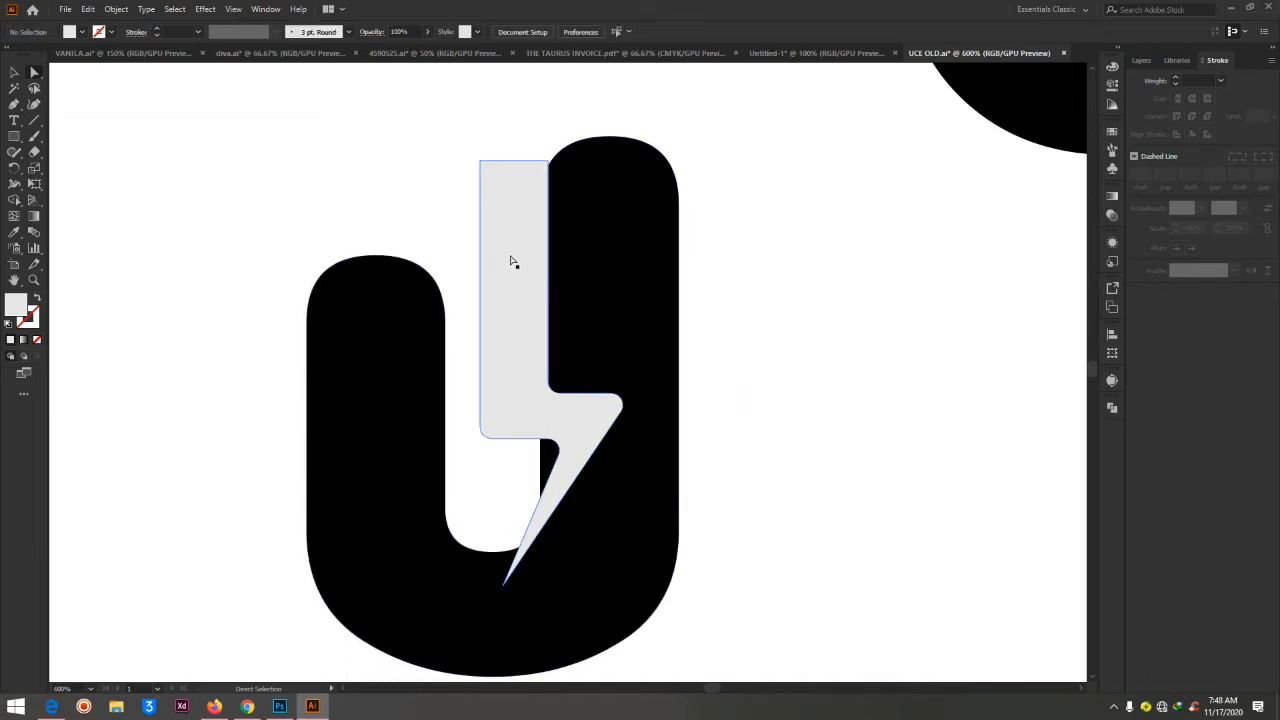
# Shift the rounded bolt about 1 px right and 1 px up over the U's right arm
pyautogui.click(511, 193)
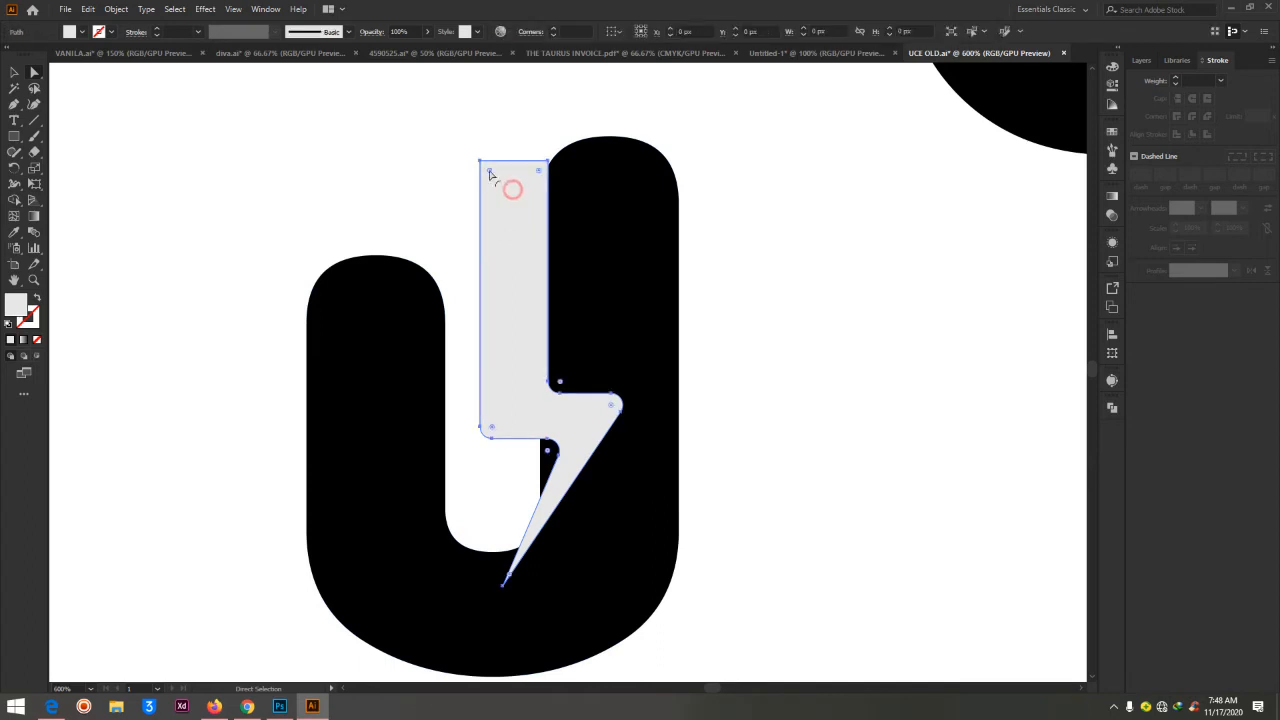
pyautogui.keyDown('shift'); pyautogui.click(555, 166); pyautogui.keyUp('shift')
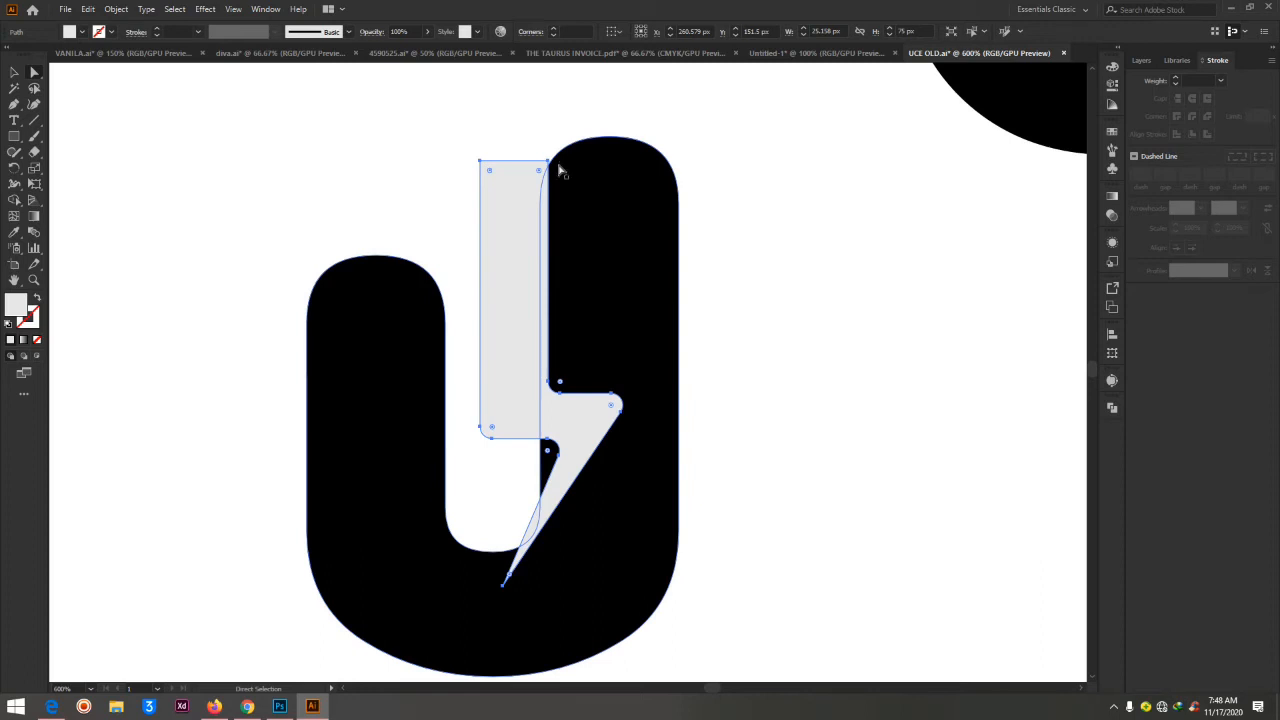
pyautogui.moveTo(517, 214); pyautogui.dragTo(523, 210)
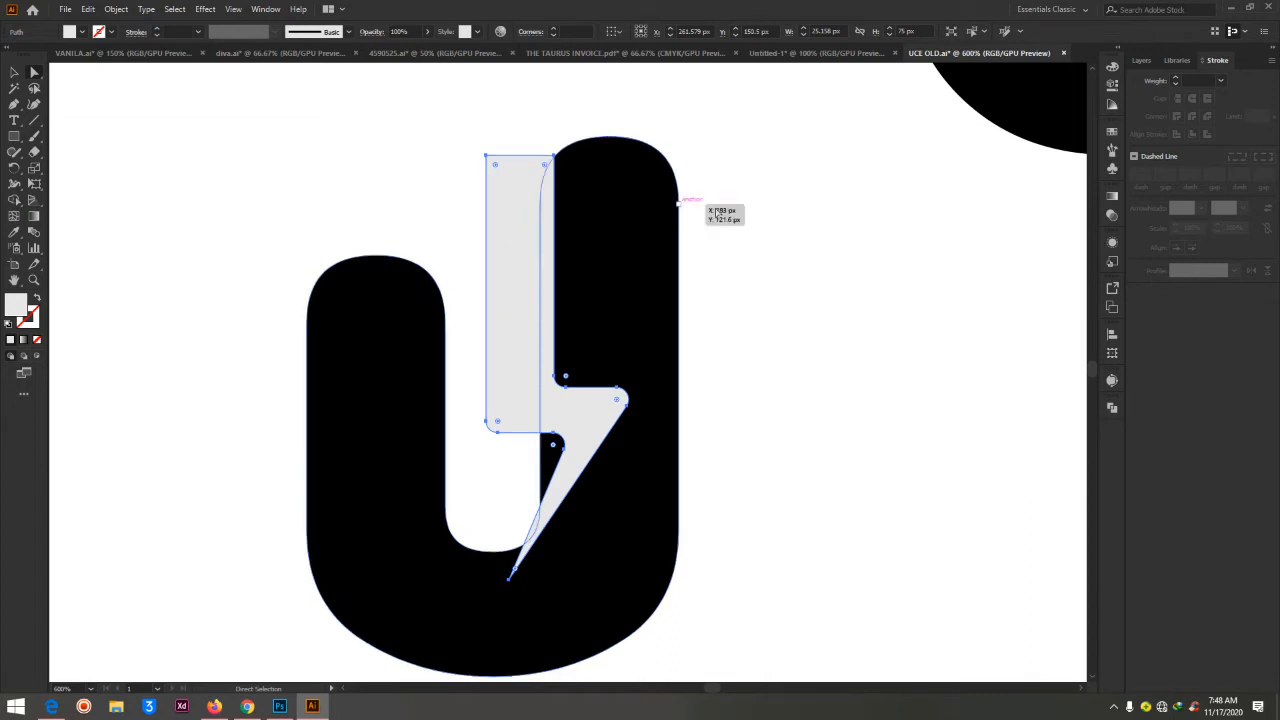
# Try to round the lightning bolt's square upper-left corner, and undo the rounding
pyautogui.click(771, 191)
pyautogui.click(521, 219)
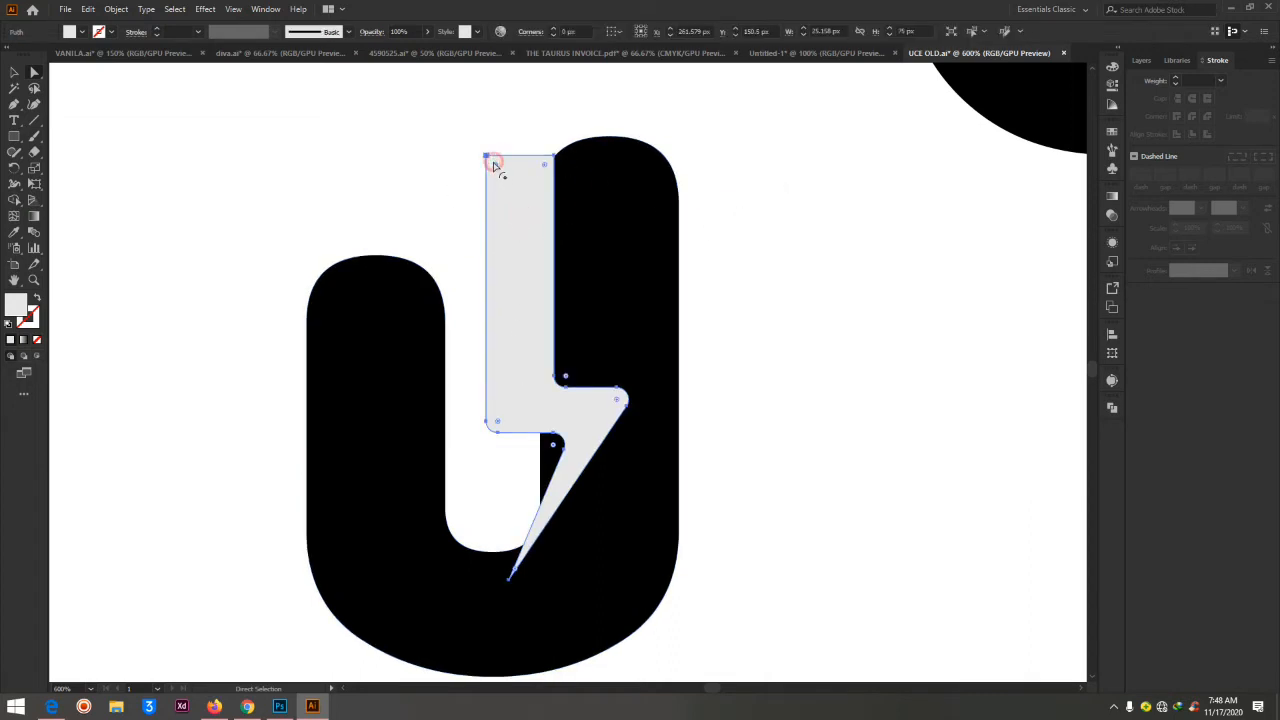
pyautogui.moveTo(495, 166); pyautogui.dragTo(588, 342)
pyautogui.hotkey('ctrl', 'z')
# Lower the bolt's upper-left anchor about 6 px to slant its top edge, and round that corner into a large curve
pyautogui.moveTo(487, 158); pyautogui.dragTo(488, 160)
pyautogui.moveTo(487, 156); pyautogui.dragTo(486, 189)
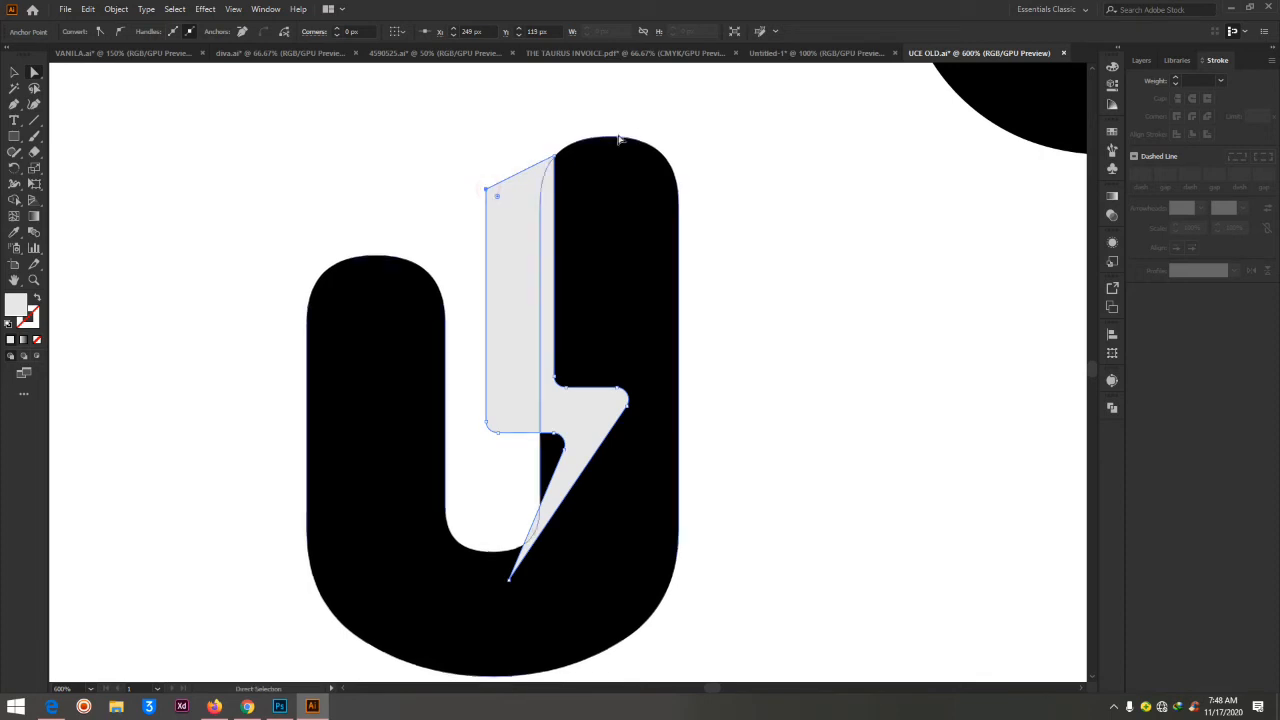
pyautogui.click(735, 130)
pyautogui.click(522, 240)
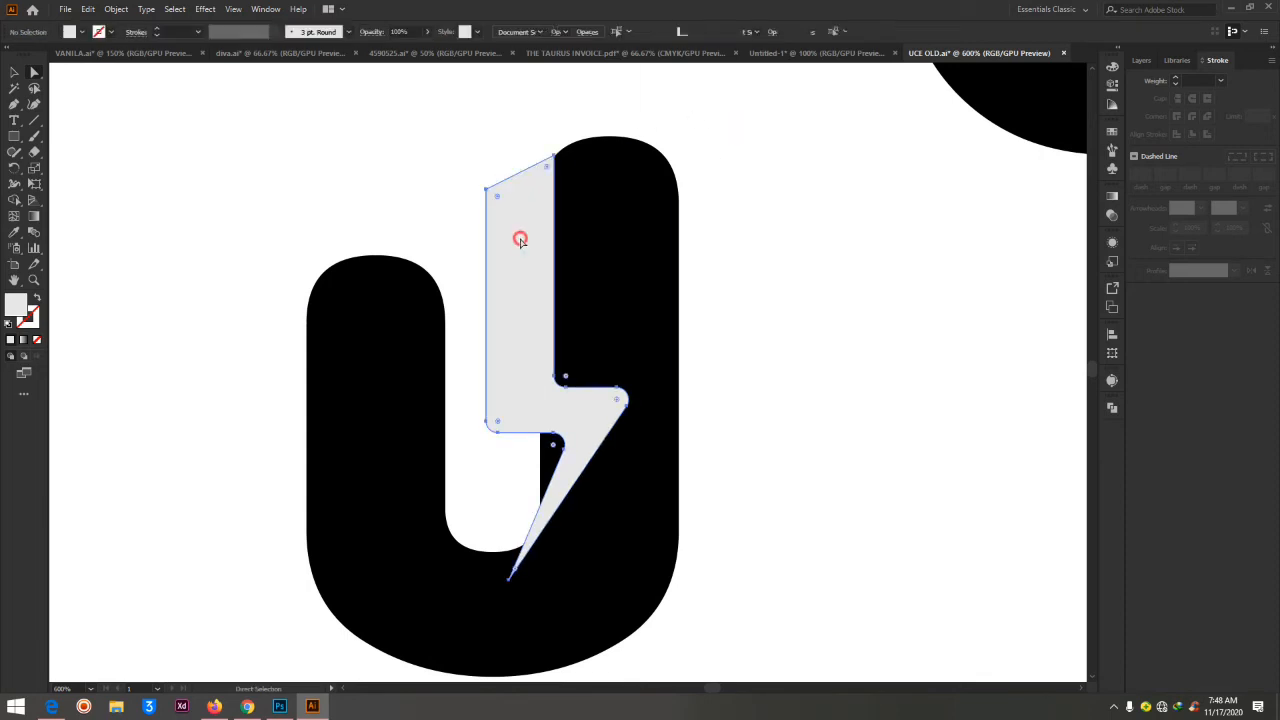
pyautogui.moveTo(498, 200); pyautogui.dragTo(616, 332)
pyautogui.click(788, 212)
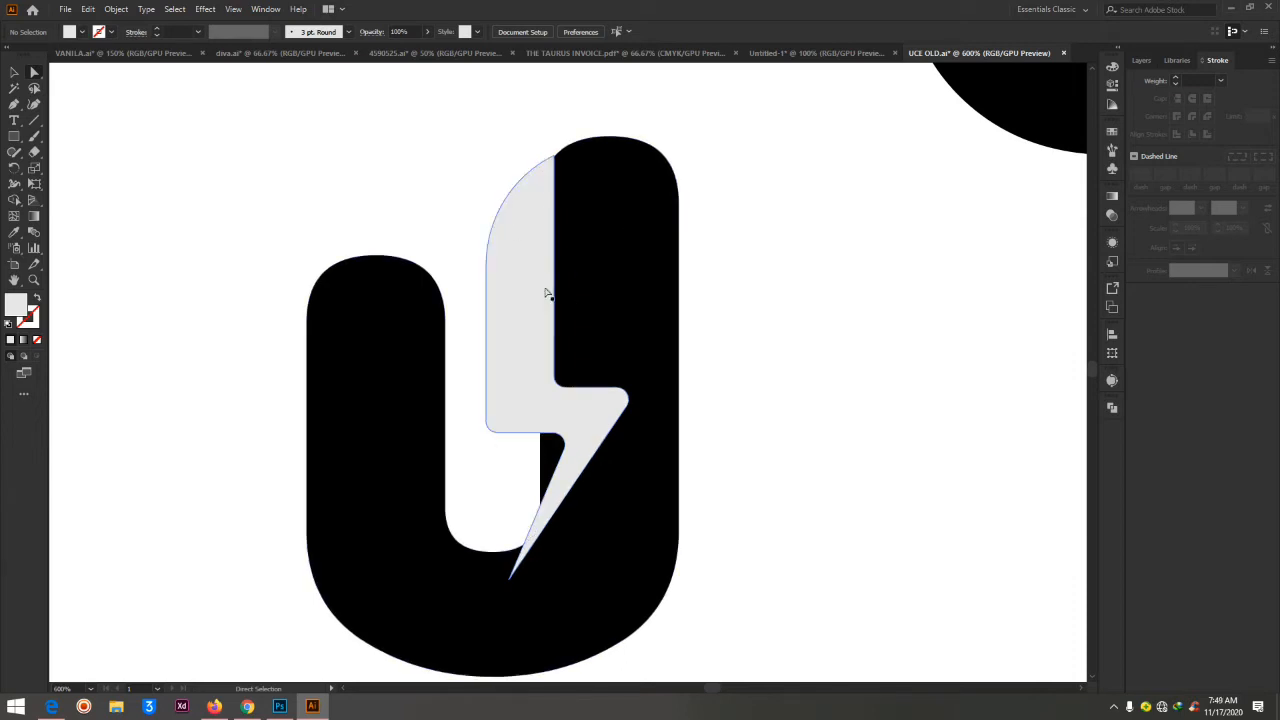
# Erase the black sliver of the U inside the bolt's lower notch with the Eraser tool, and deselect the U
pyautogui.click(648, 272)
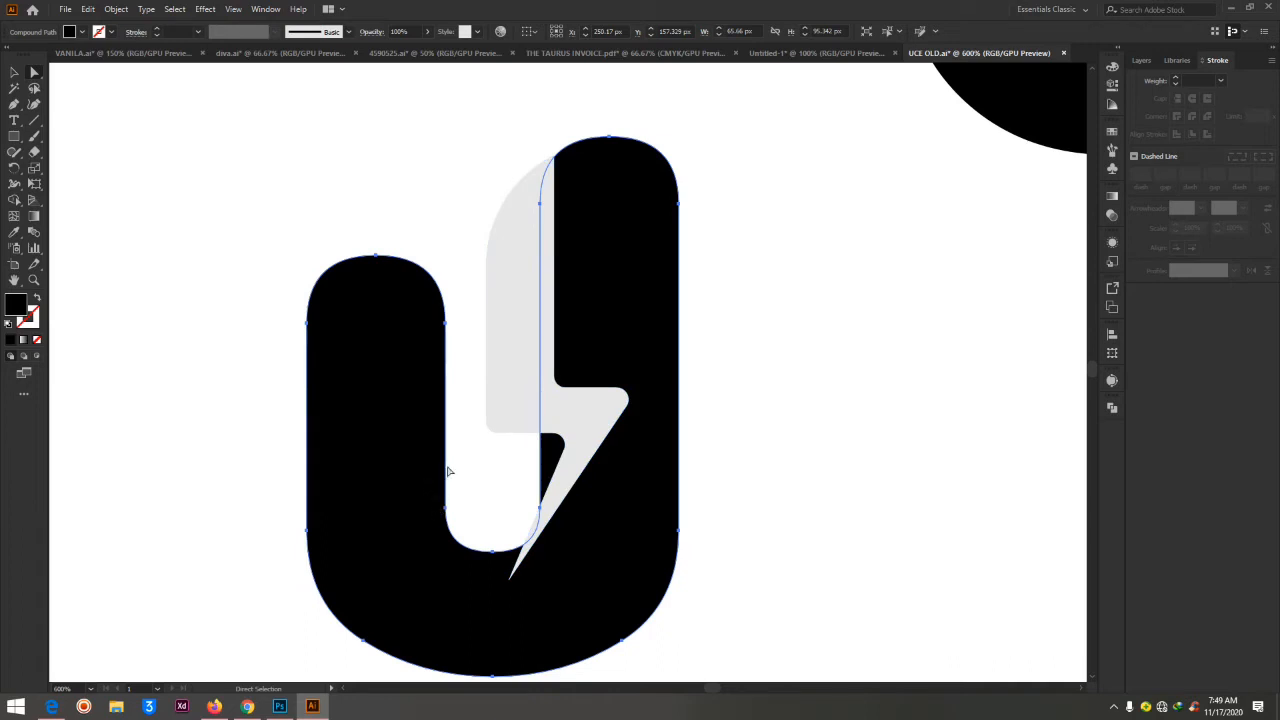
pyautogui.click(36, 154)
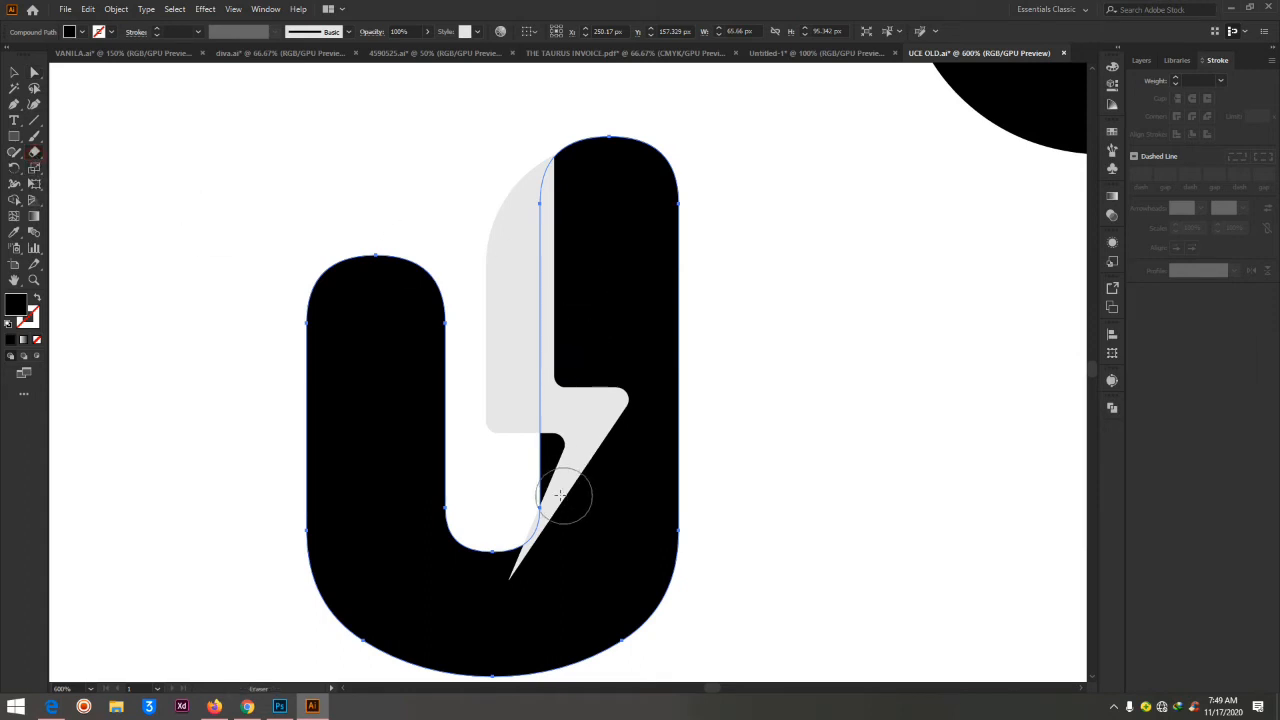
pyautogui.moveTo(535, 443); pyautogui.dragTo(526, 495)
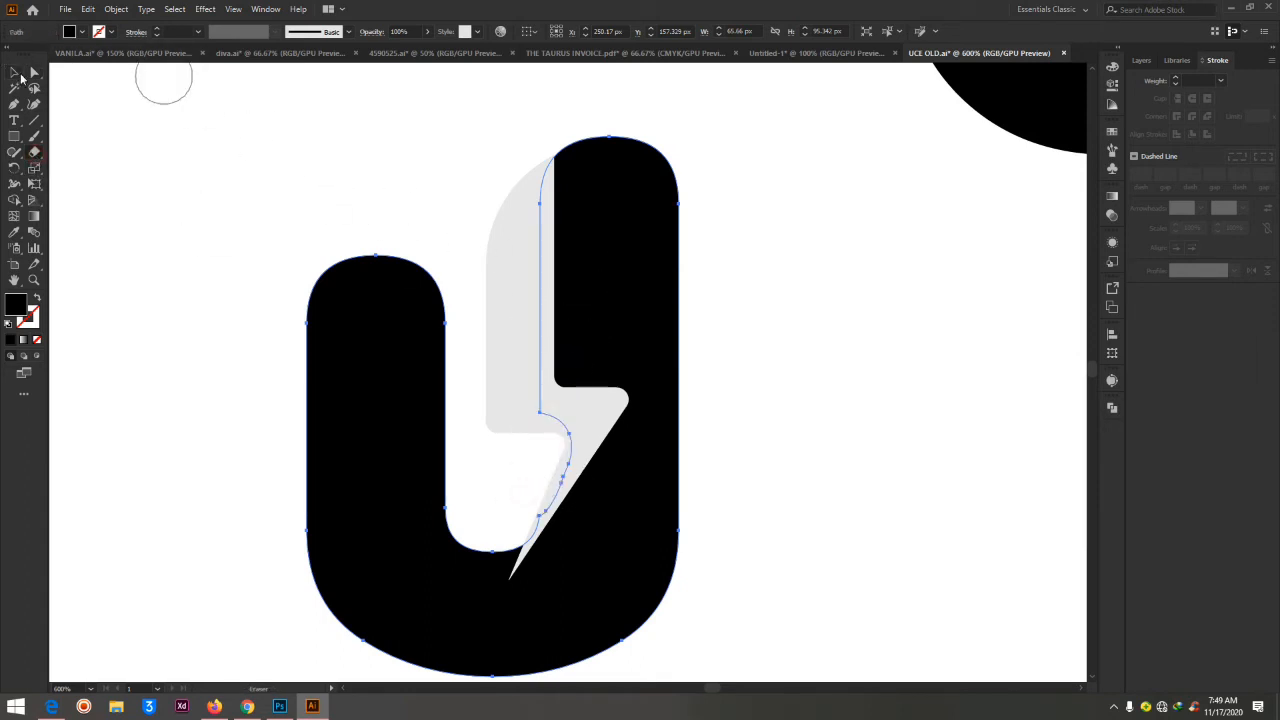
pyautogui.click(34, 73)
pyautogui.click(744, 203)
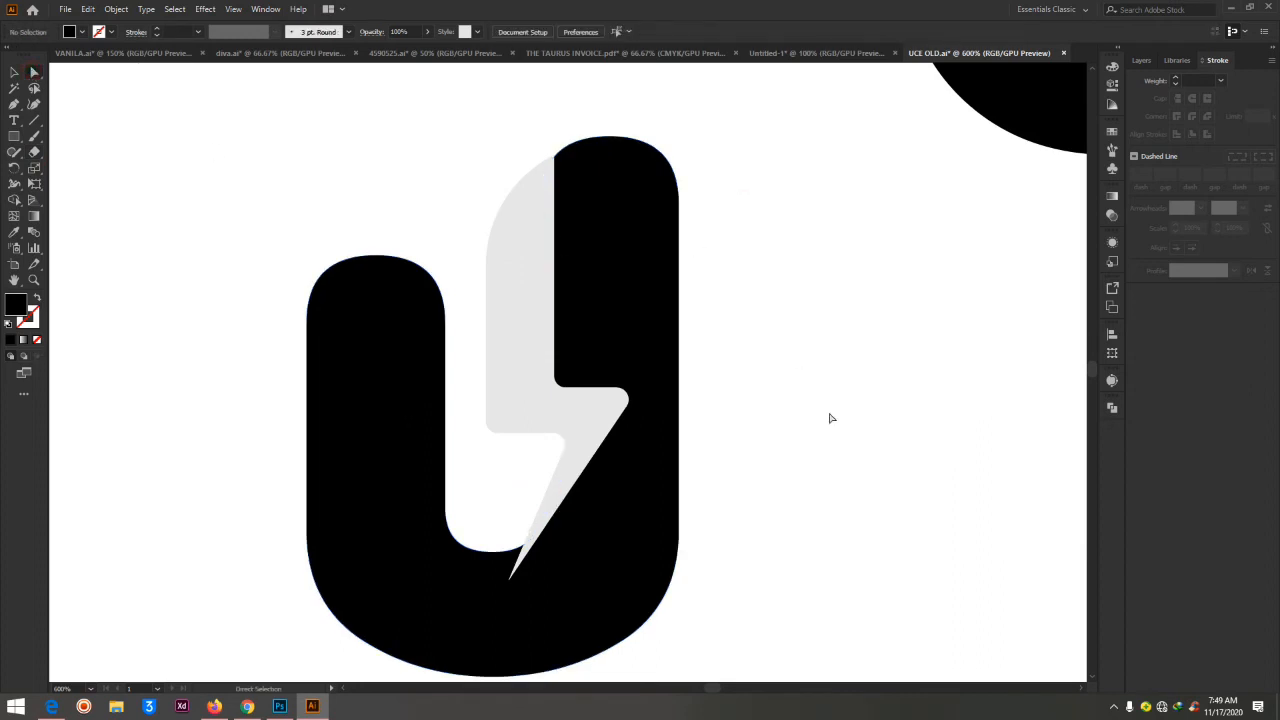
# Draw a black rectangle about 11 px wide and 17 px high over the U's inner lower-left curve
pyautogui.click(13, 138)
pyautogui.moveTo(435, 477); pyautogui.dragTo(497, 577)
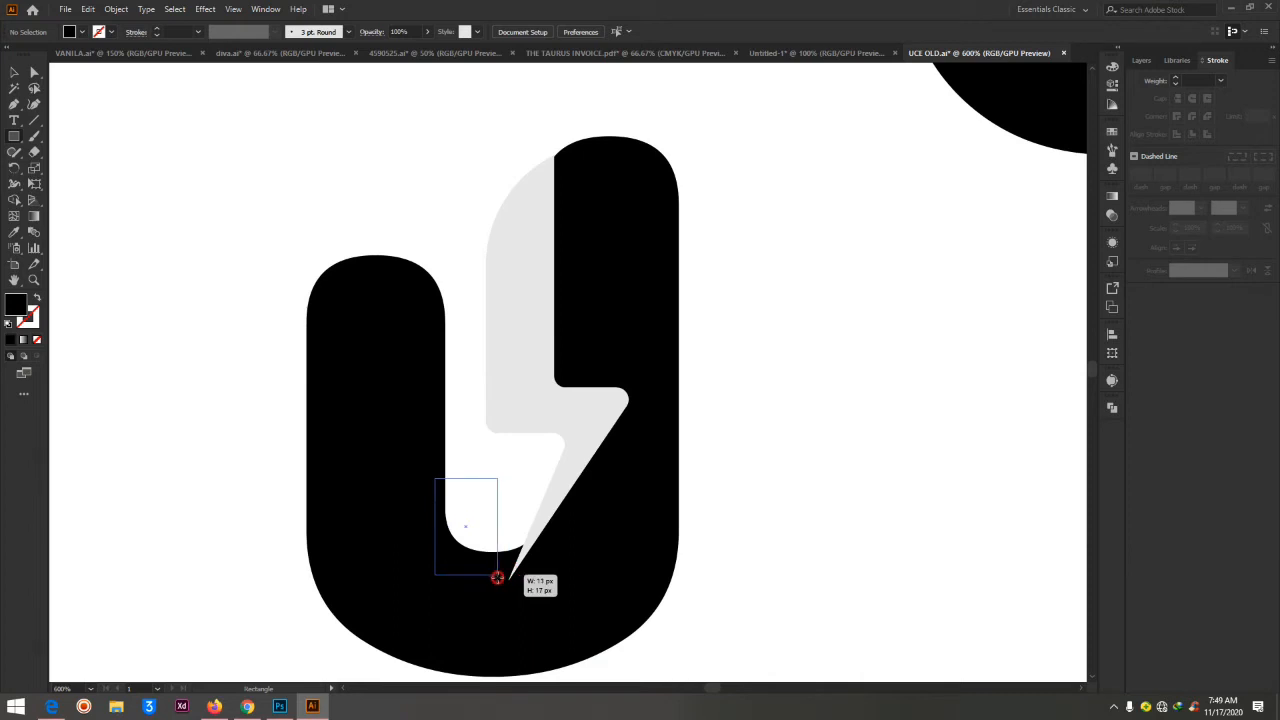
pyautogui.moveTo(497, 577); pyautogui.dragTo(497, 577)
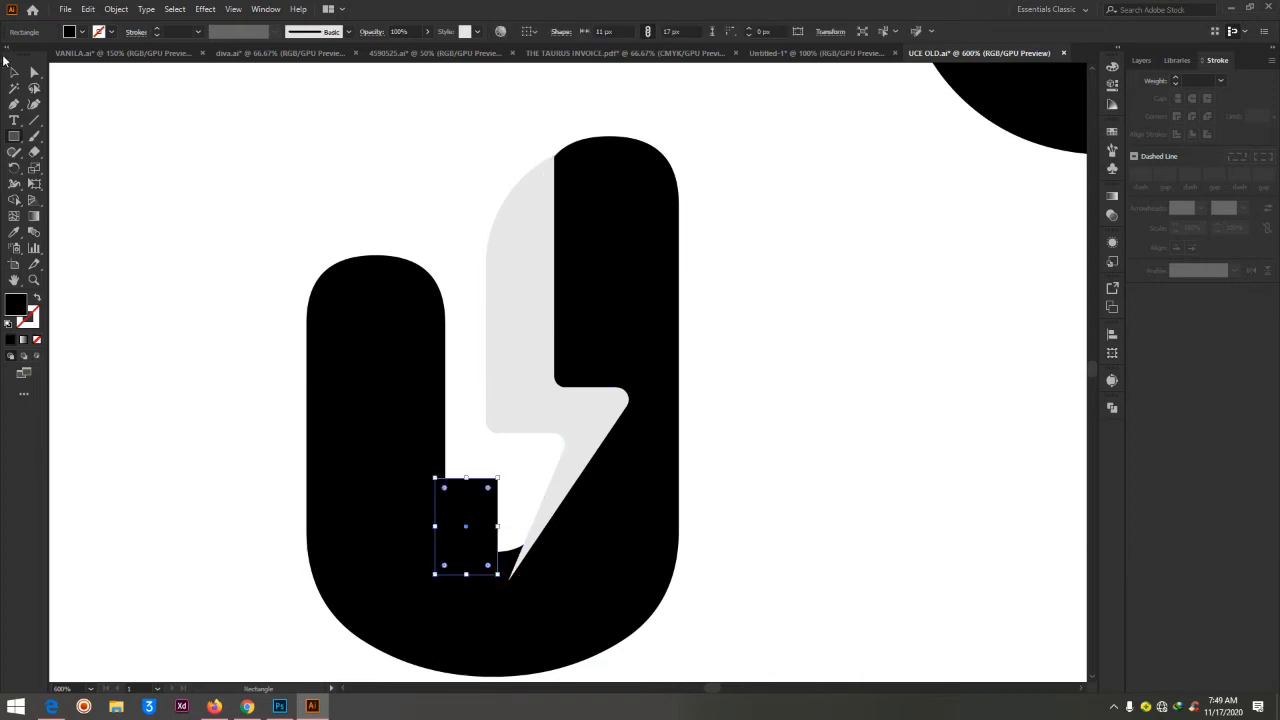
# Unite the small black rectangle with the U using the Pathfinder, and deselect the combined shape
pyautogui.click(34, 72)
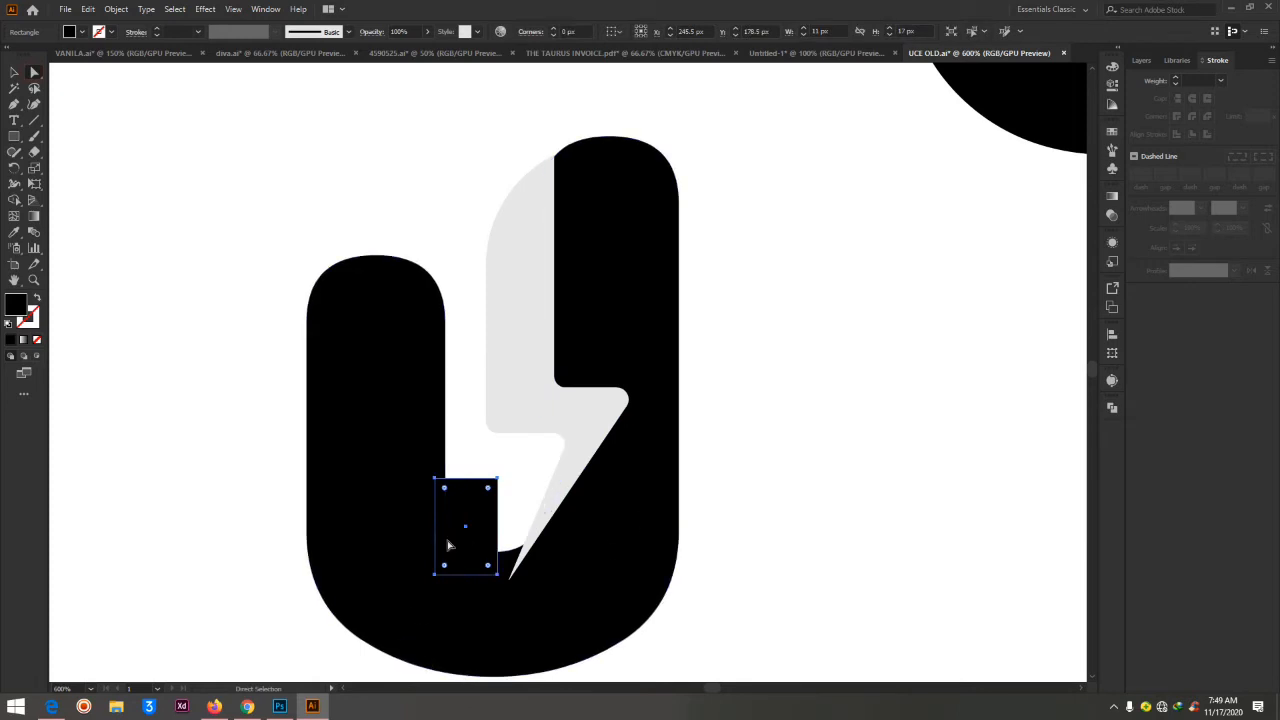
pyautogui.keyDown('shift'); pyautogui.click(371, 430); pyautogui.keyUp('shift')
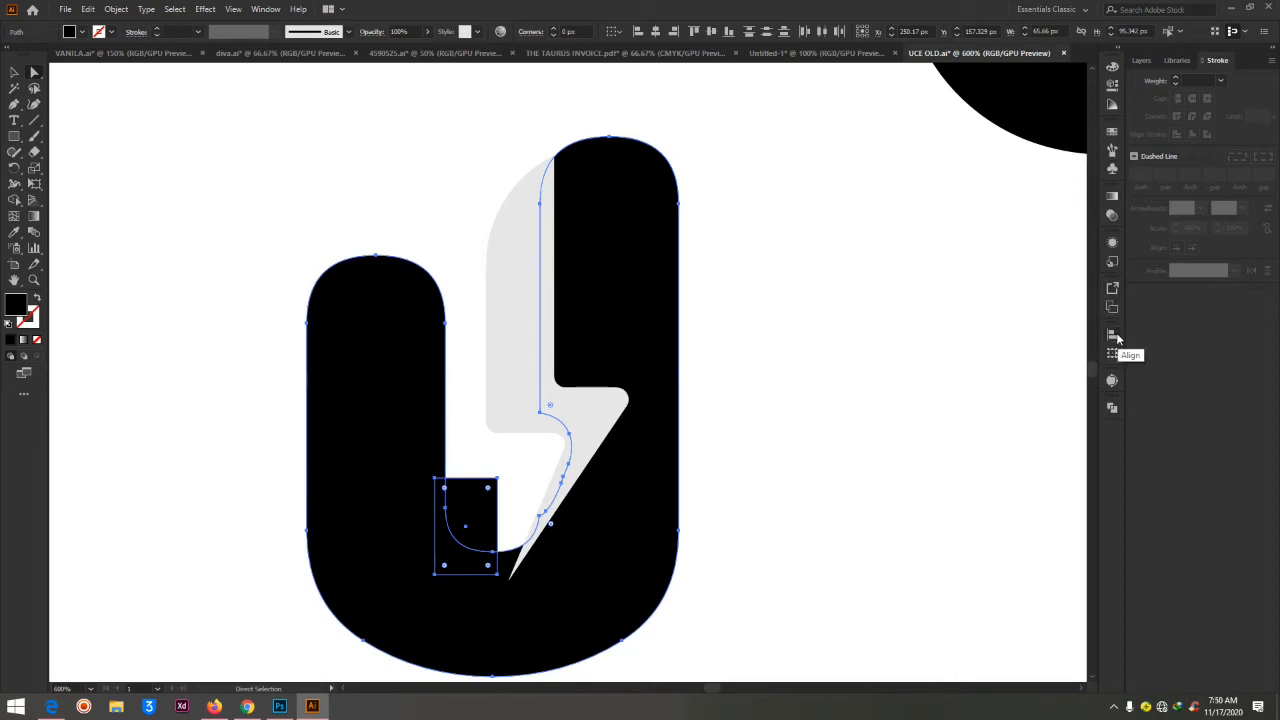
pyautogui.click(1112, 410)
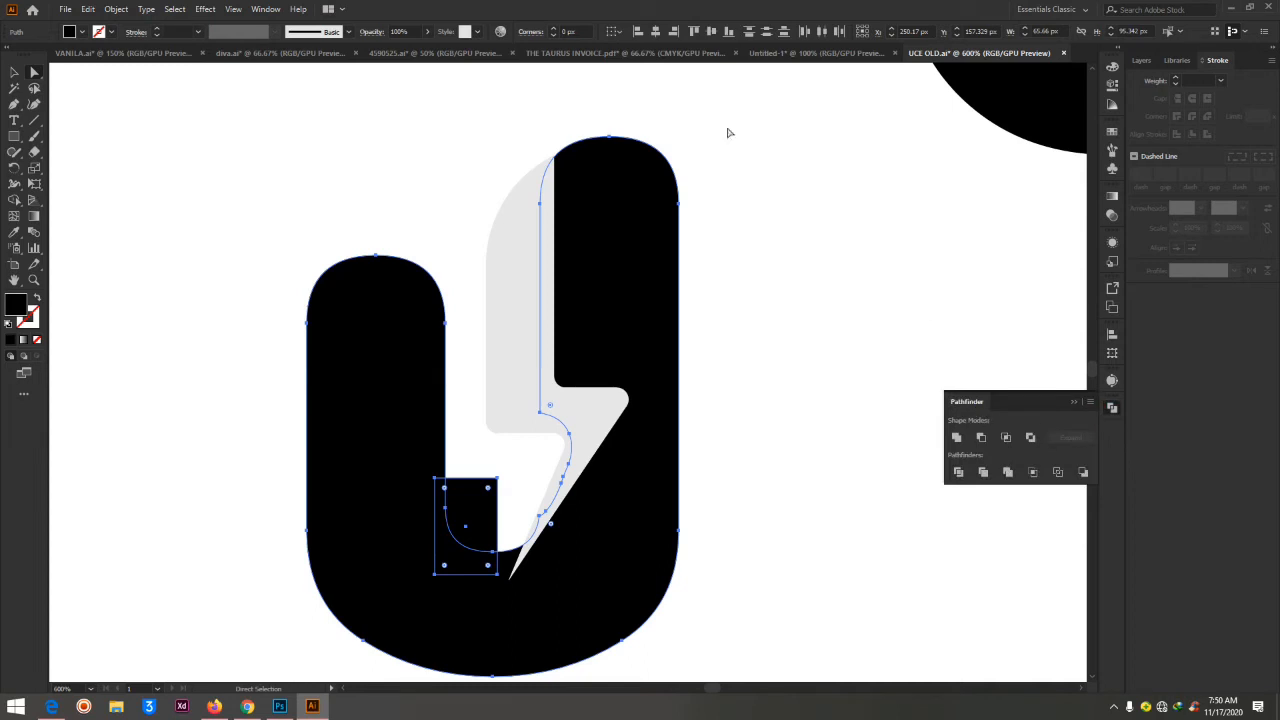
pyautogui.click(264, 9)
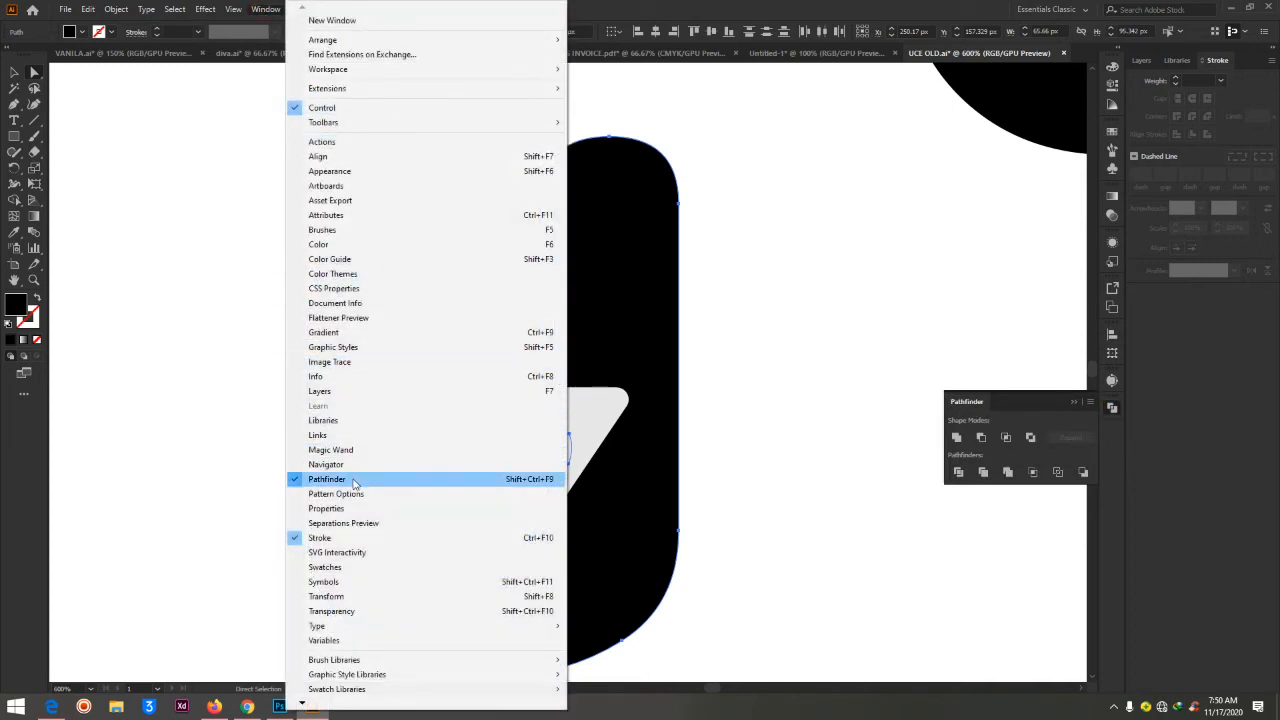
pyautogui.click(1022, 405)
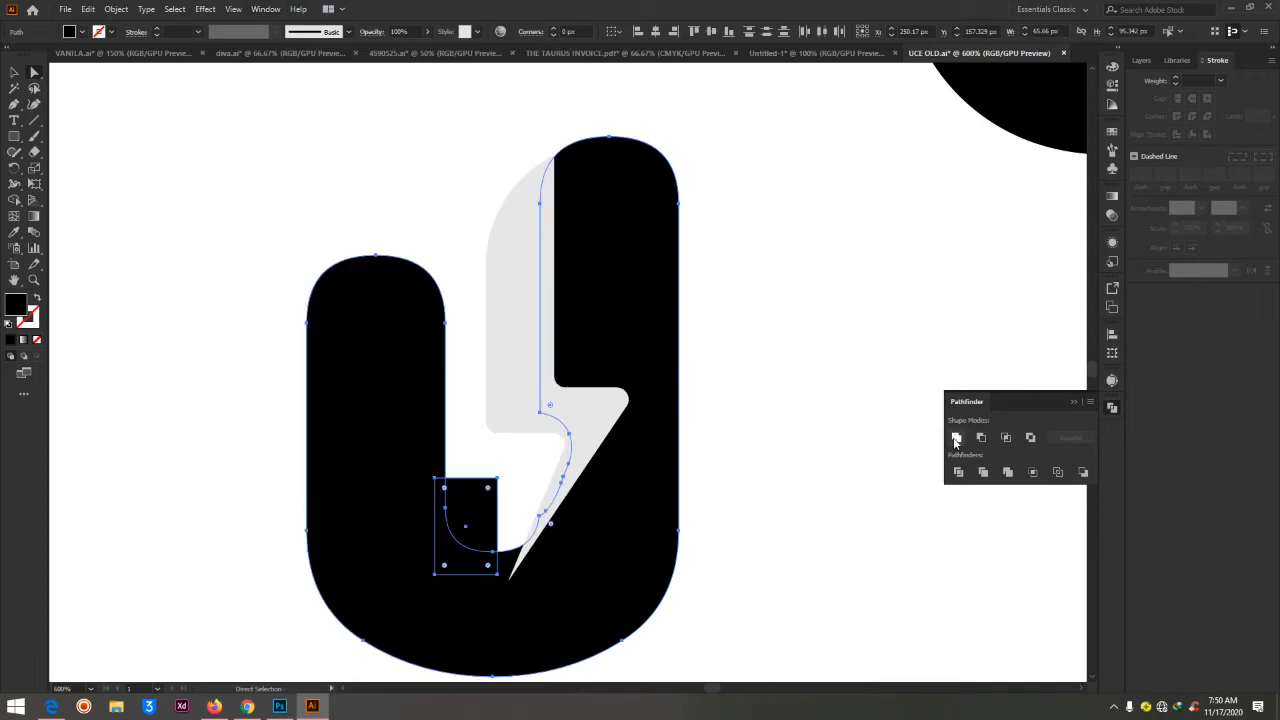
pyautogui.click(955, 438)
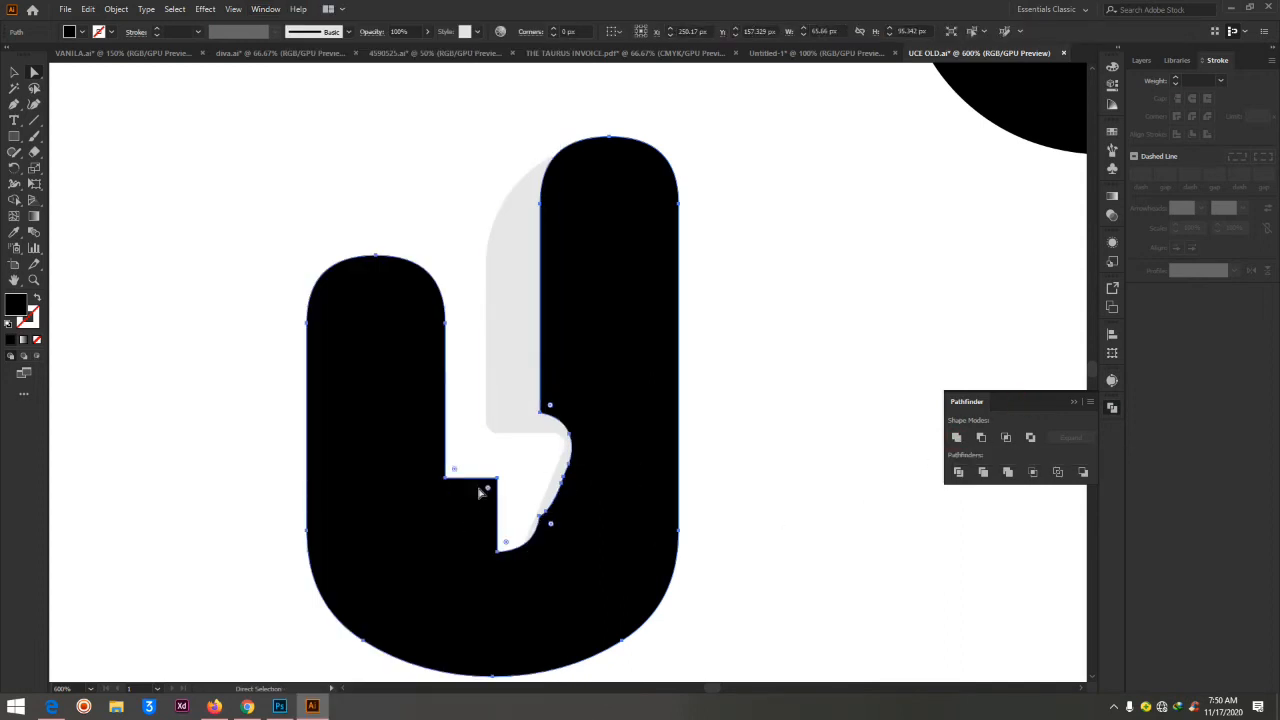
pyautogui.click(794, 257)
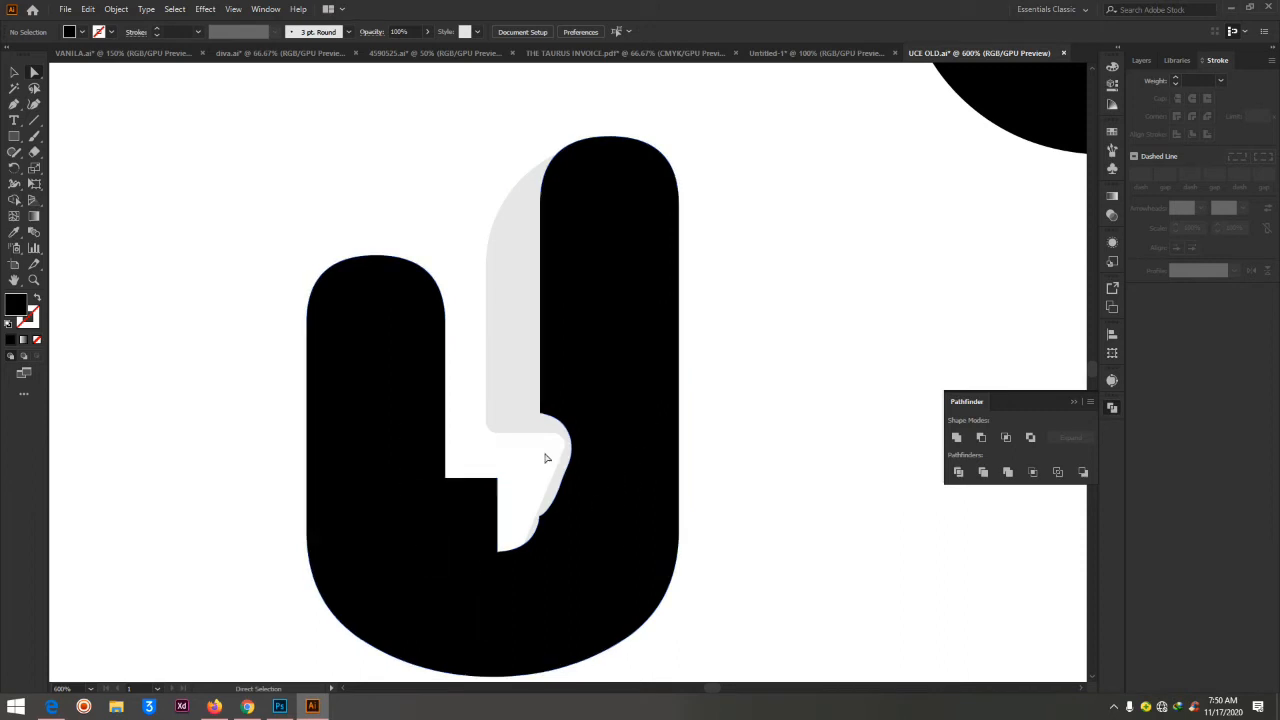
# Bring the lightning bolt to the front, above the united U, and deselect it
pyautogui.click(508, 346)
pyautogui.rightClick(508, 348)
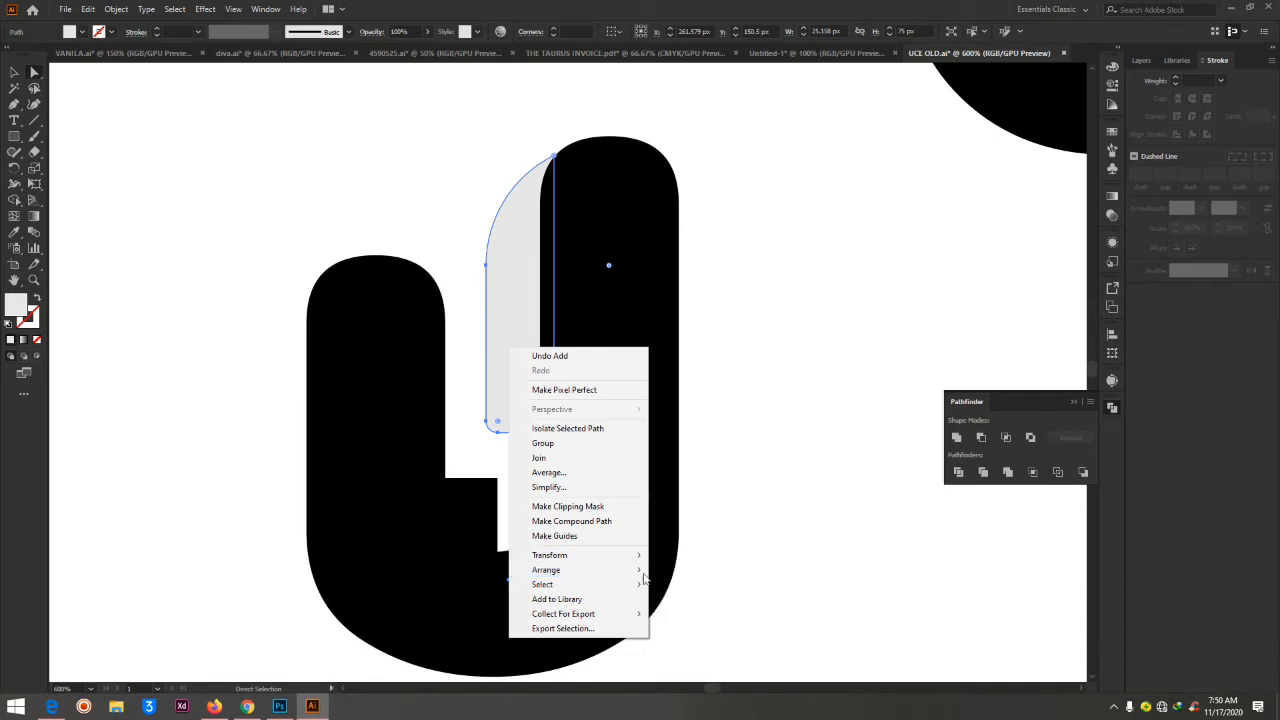
pyautogui.moveTo(616, 571)
pyautogui.click(688, 570)
pyautogui.click(796, 367)
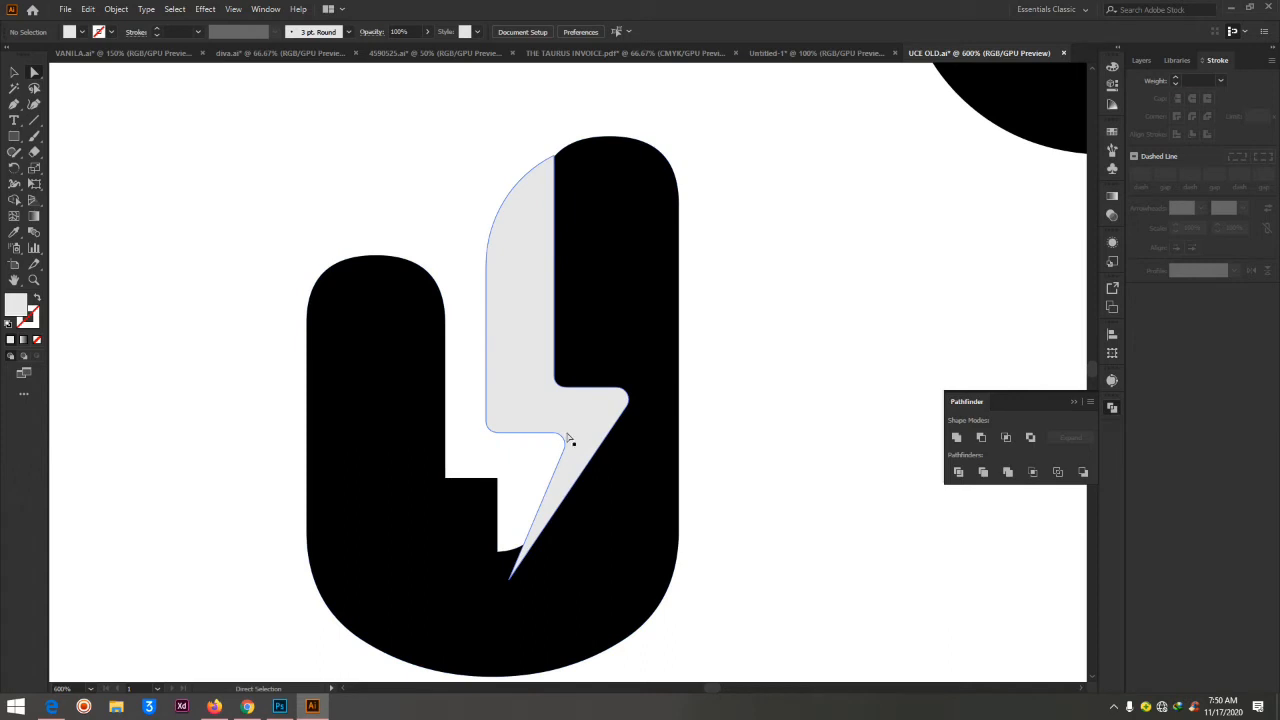
# Move the bolt's bottom tip with the Curvature tool to where the added block's right edge meets the U's inner curve
pyautogui.click(563, 482)
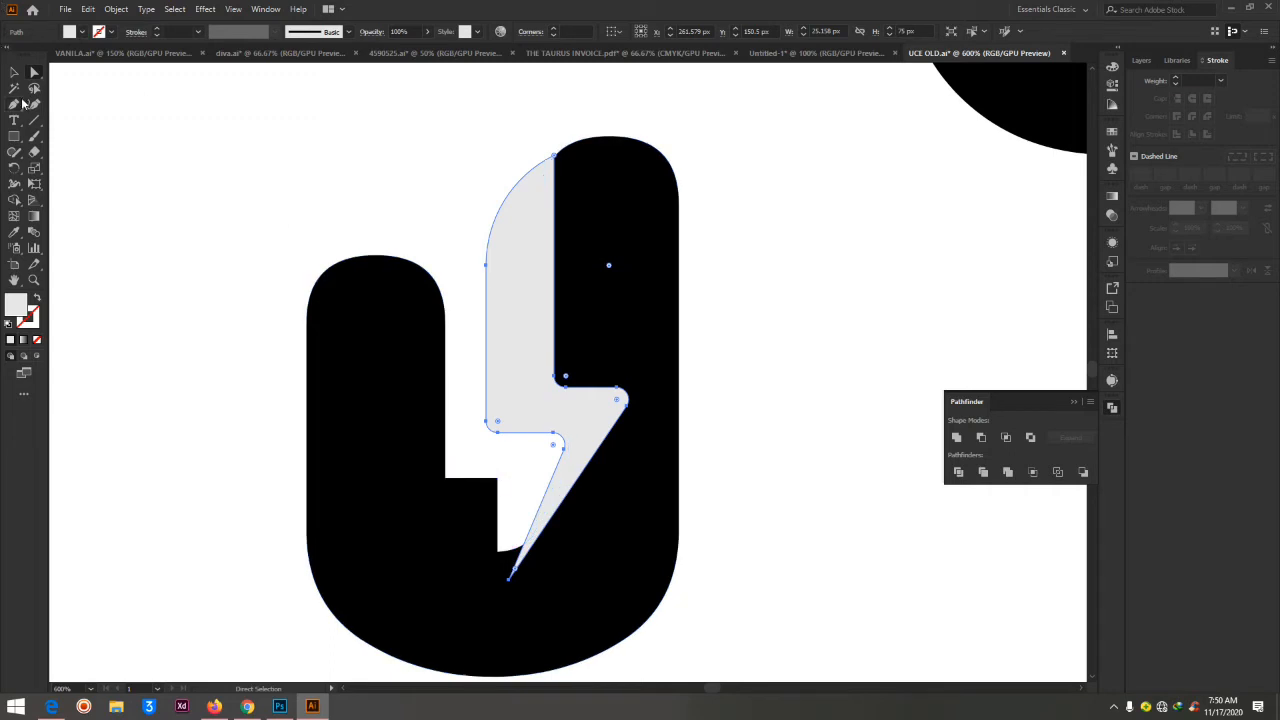
pyautogui.click(15, 105)
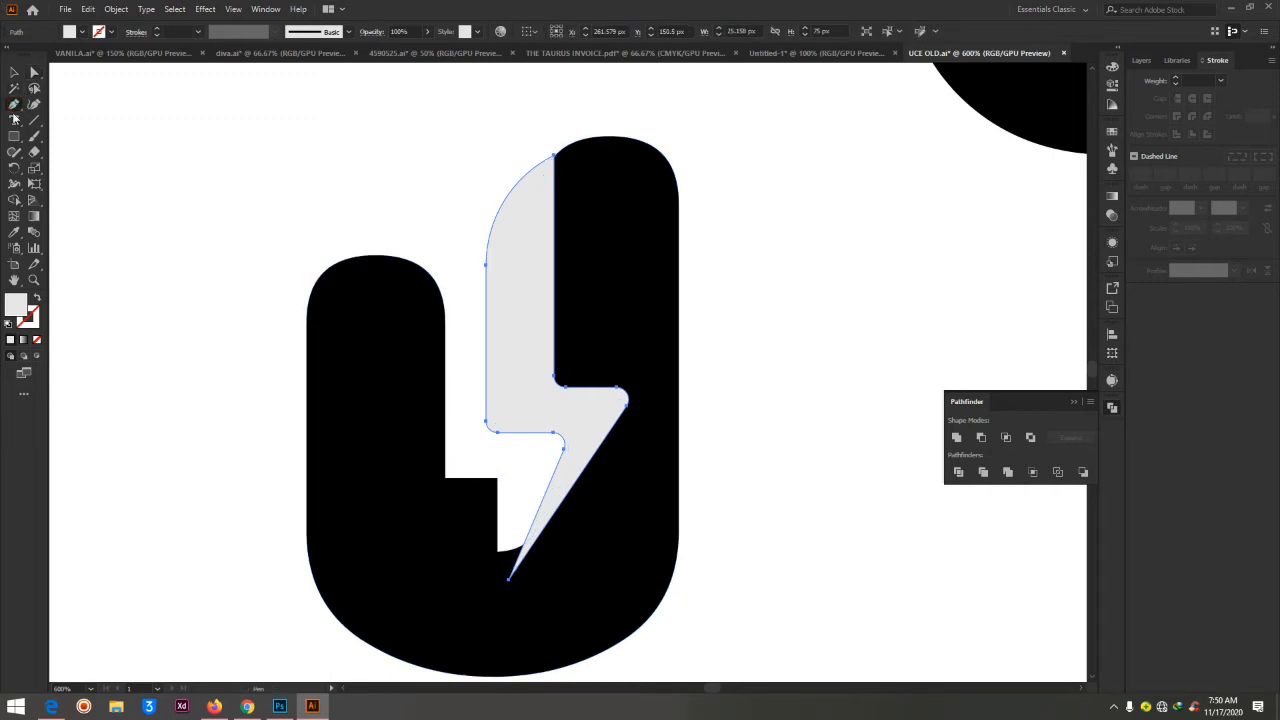
pyautogui.click(34, 104)
pyautogui.moveTo(509, 579); pyautogui.dragTo(498, 552)
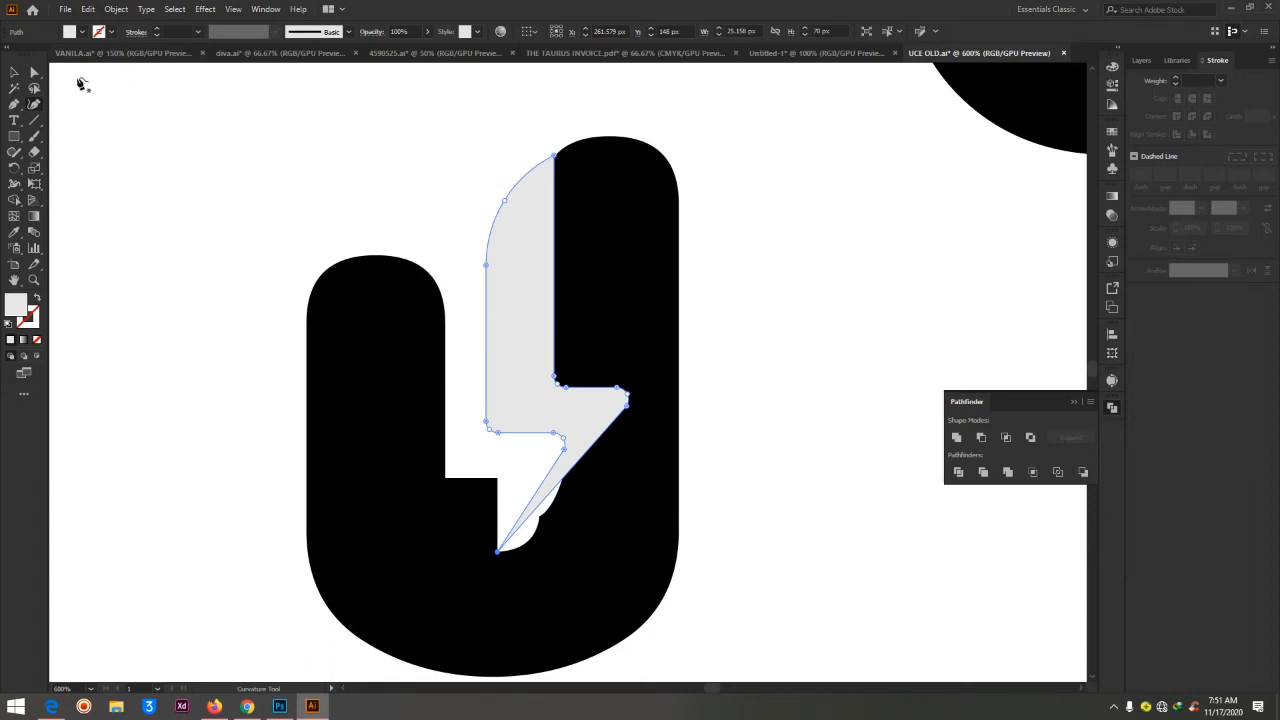
# Draw a closed four-point Pen shape over the white gap along the right side of the bolt's lower point
pyautogui.click(15, 137)
pyautogui.click(13, 104)
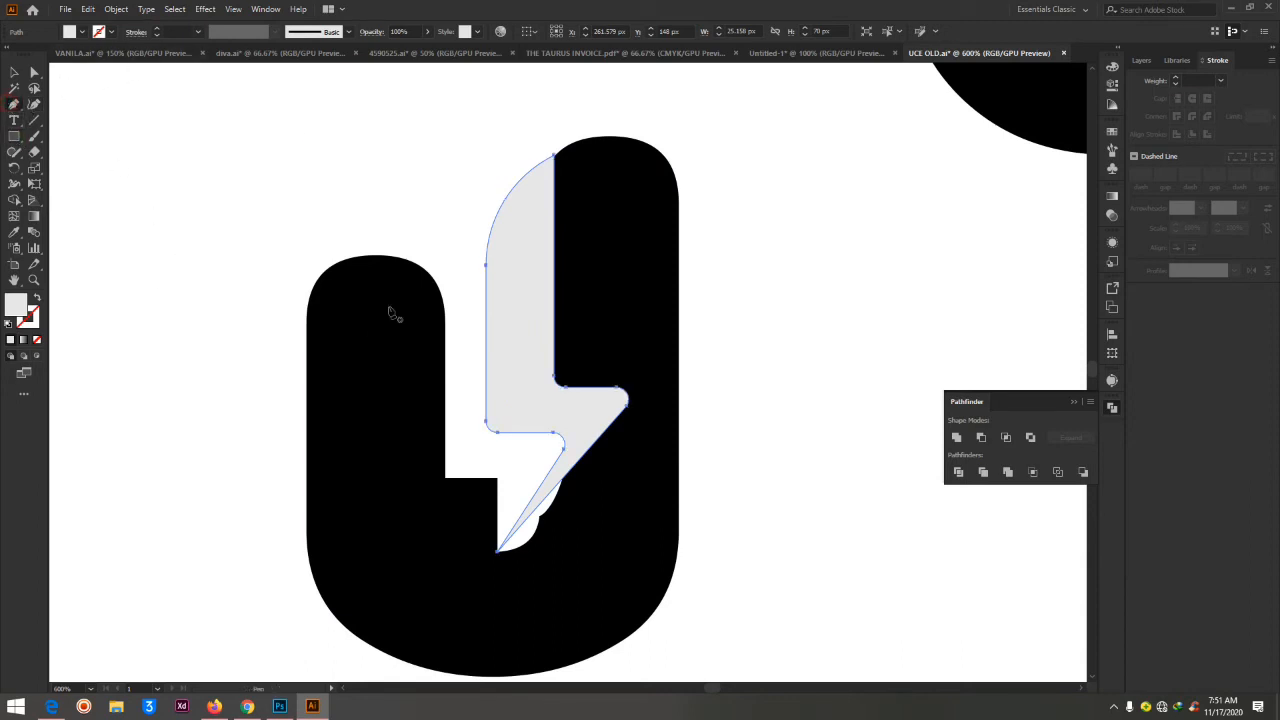
pyautogui.click(581, 443)
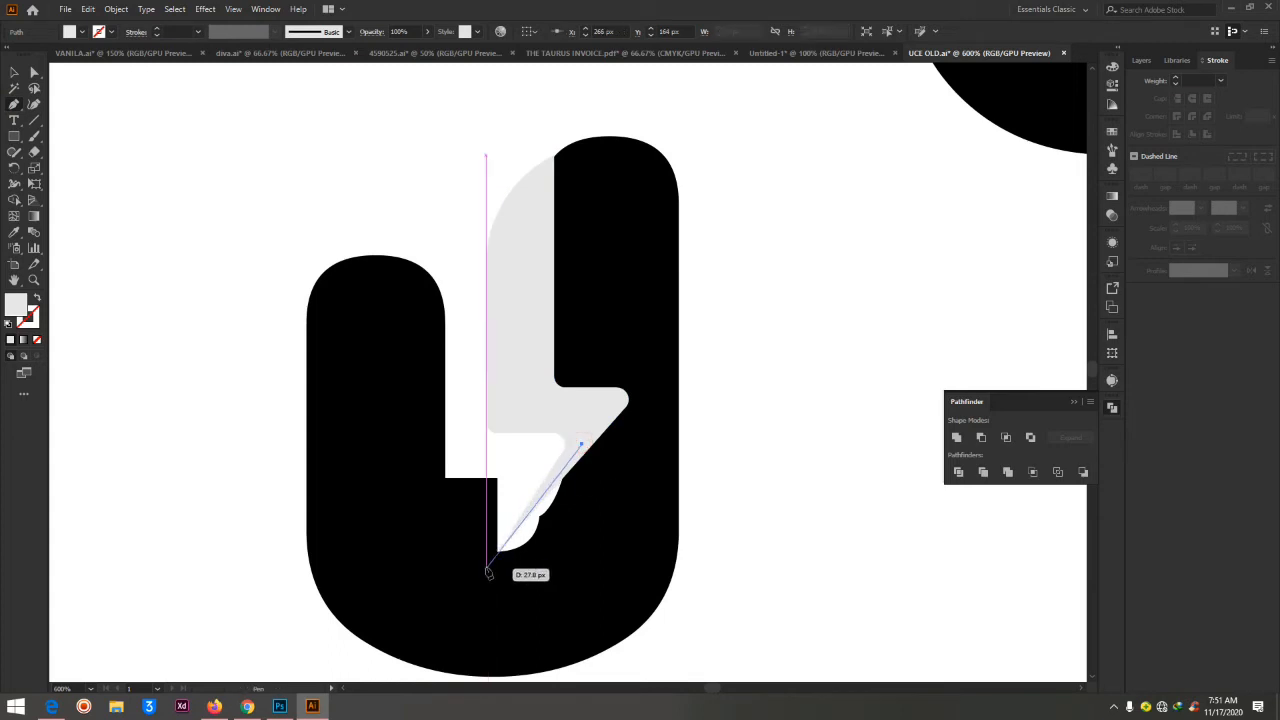
pyautogui.click(486, 572)
pyautogui.click(553, 563)
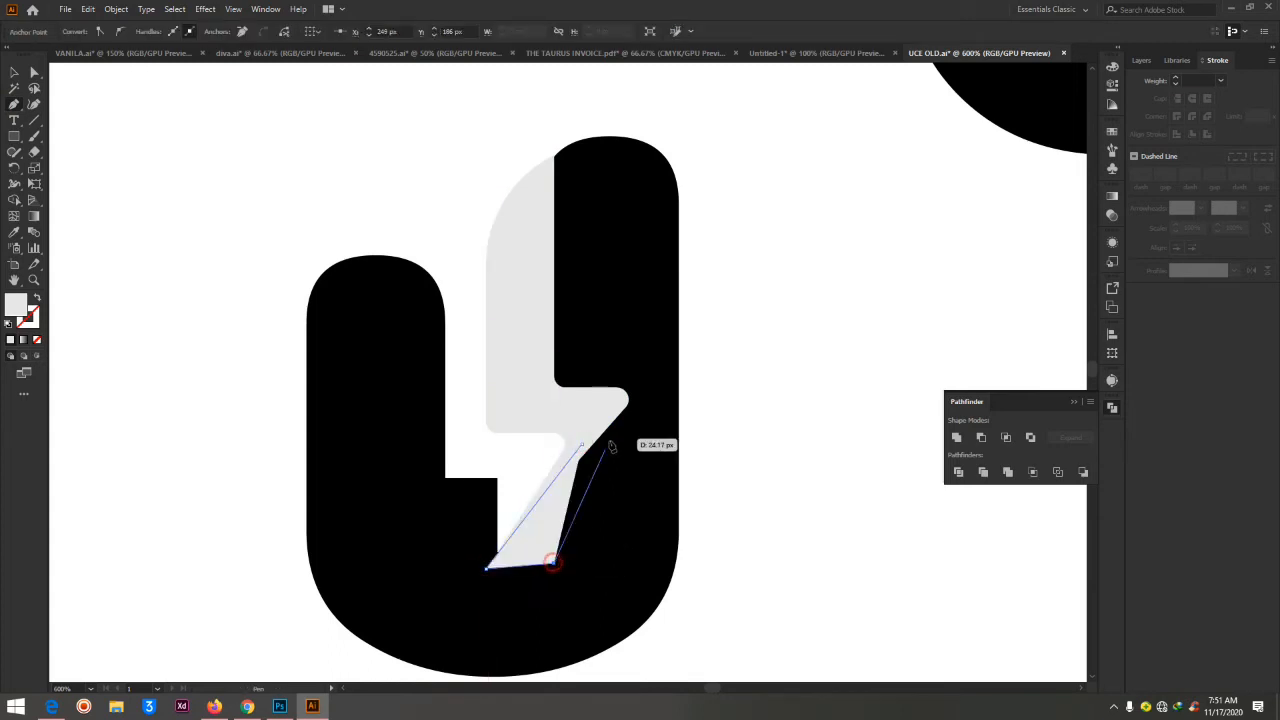
pyautogui.click(588, 465)
pyautogui.click(581, 443)
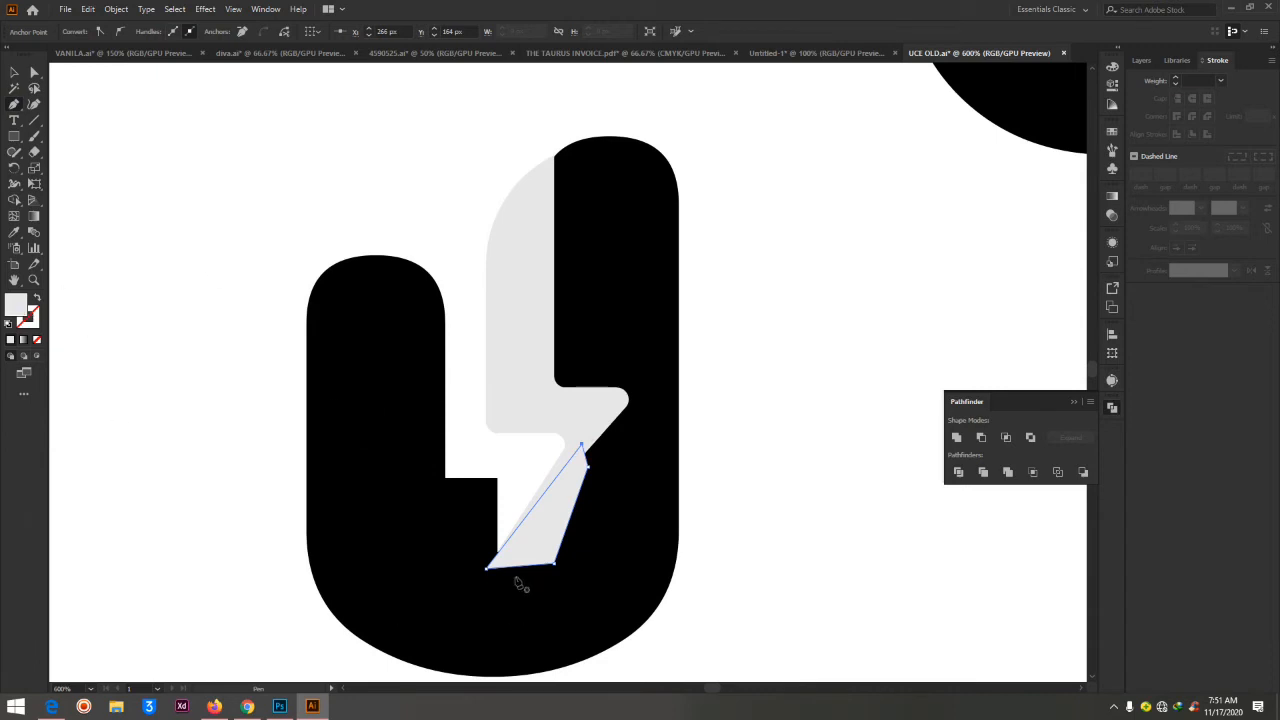
# Select the U together with the new four-point patch and unite them with the Pathfinder
pyautogui.click(34, 72)
pyautogui.click(407, 510)
pyautogui.keyDown('shift'); pyautogui.click(387, 440); pyautogui.keyUp('shift')
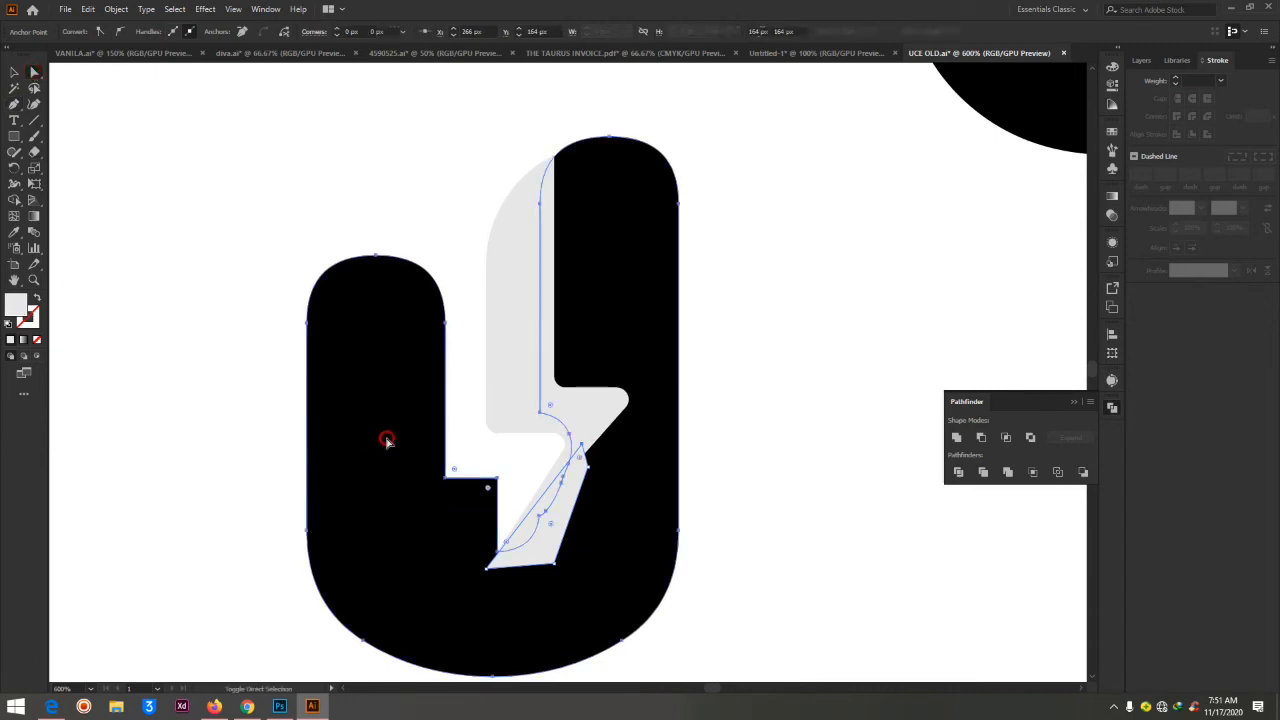
pyautogui.click(956, 437)
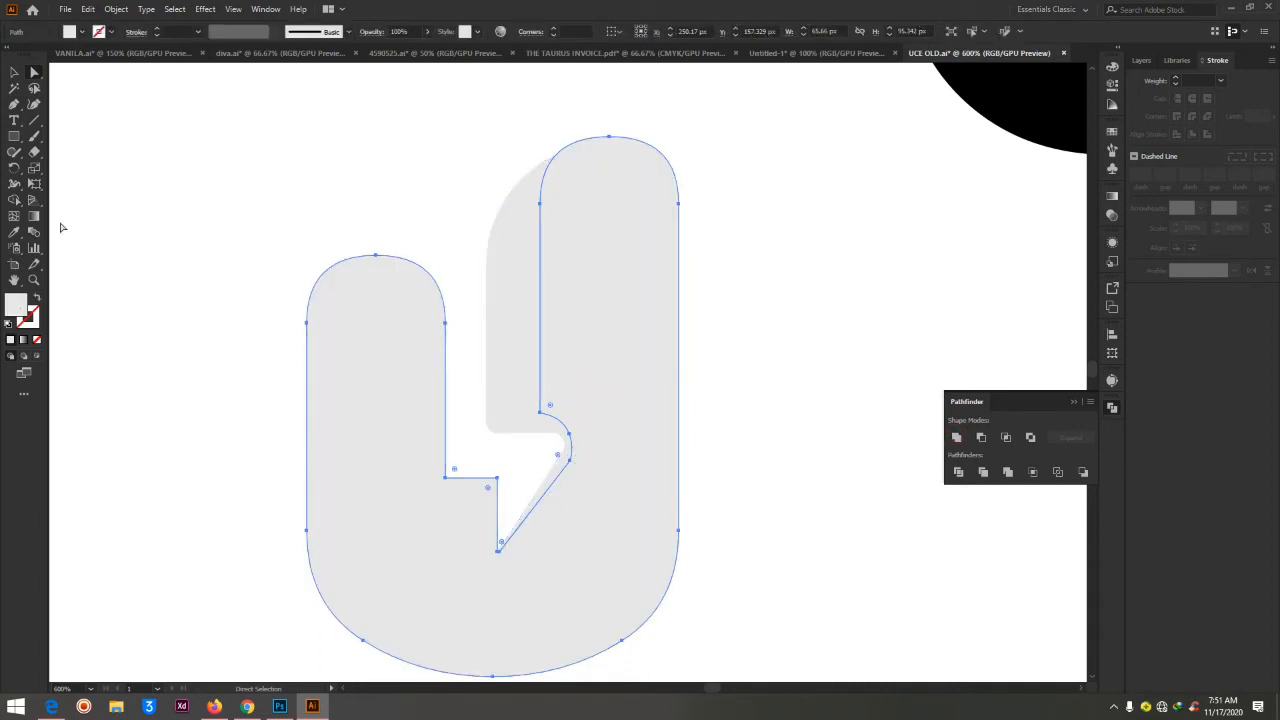
# Set the united U's fill to black (000000) and deselect it
pyautogui.doubleClick(16, 304)
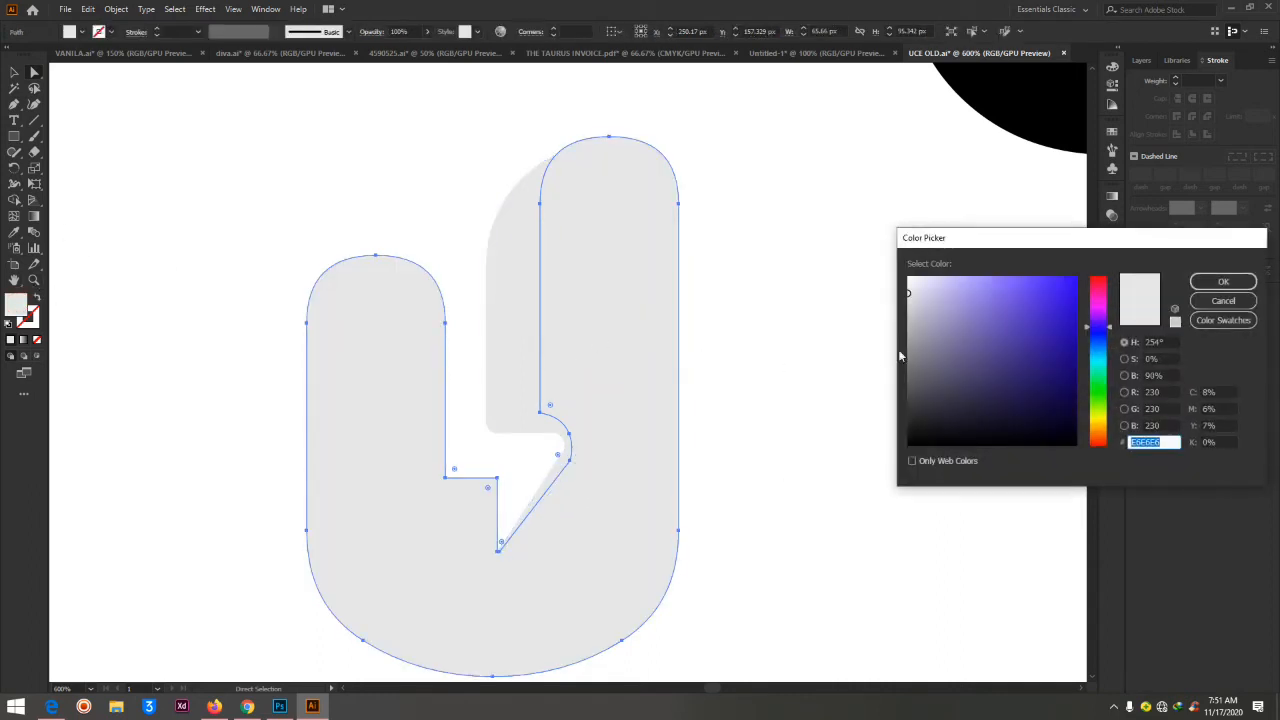
pyautogui.click(929, 411)
pyautogui.moveTo(928, 417); pyautogui.dragTo(890, 455)
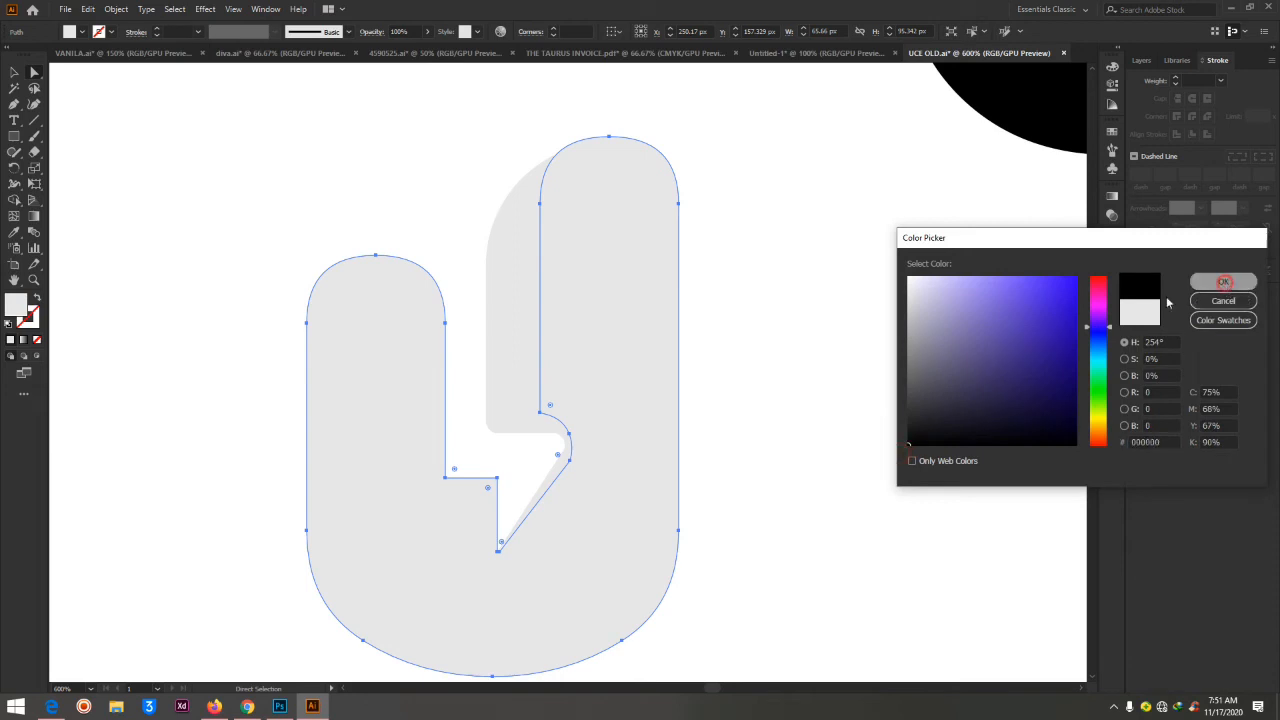
pyautogui.click(1223, 281)
pyautogui.click(808, 362)
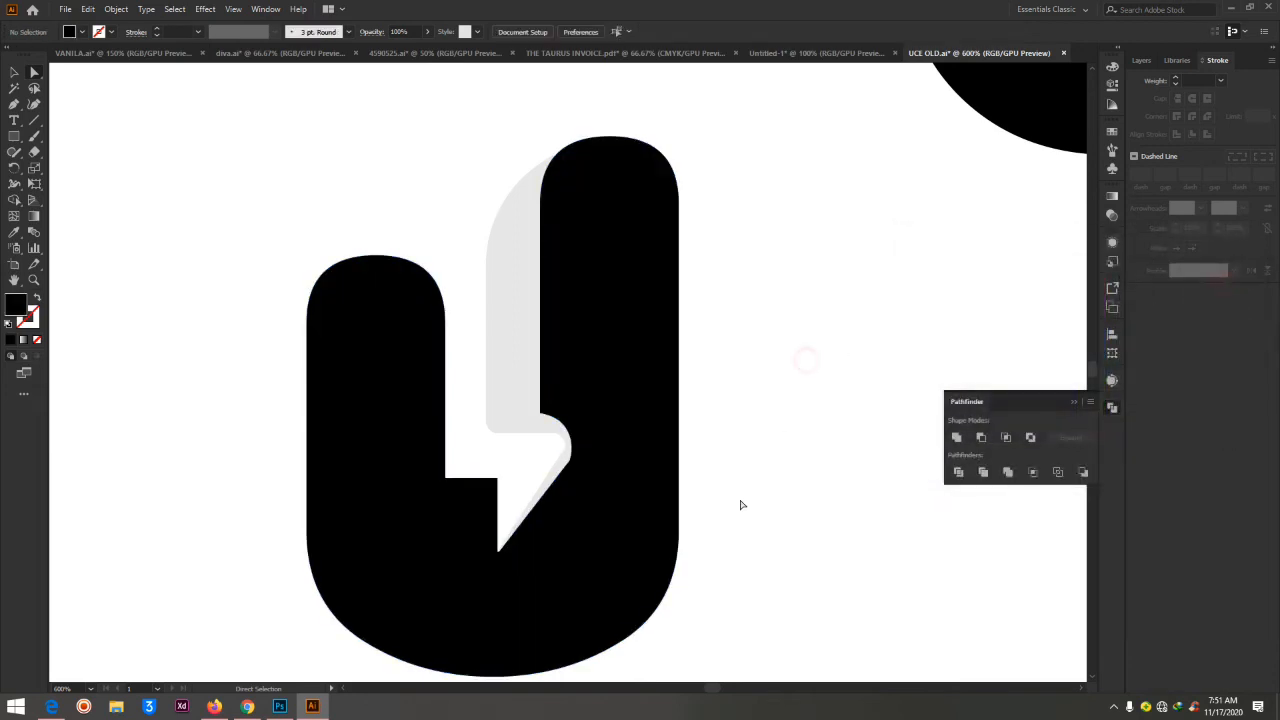
# Bring the bolt back in front of the recoloured U with Bring to Front, and deselect it
pyautogui.click(748, 331)
pyautogui.rightClick(495, 326)
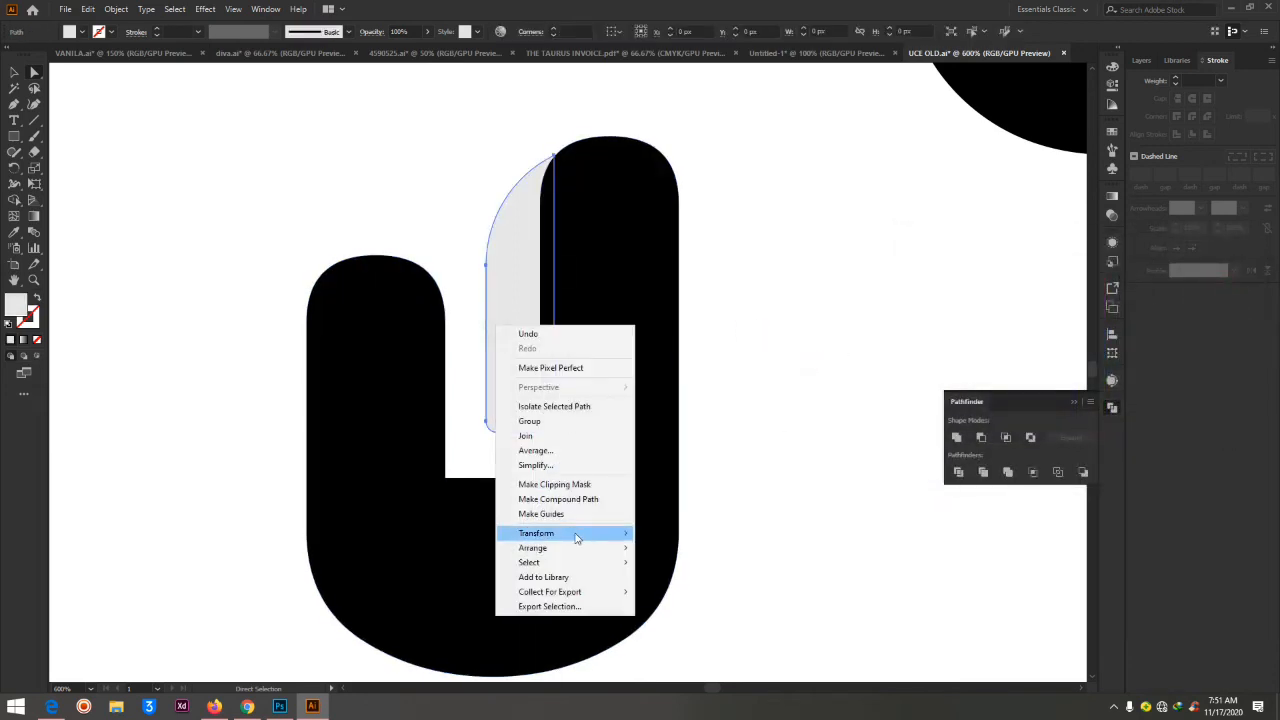
pyautogui.moveTo(575, 533)
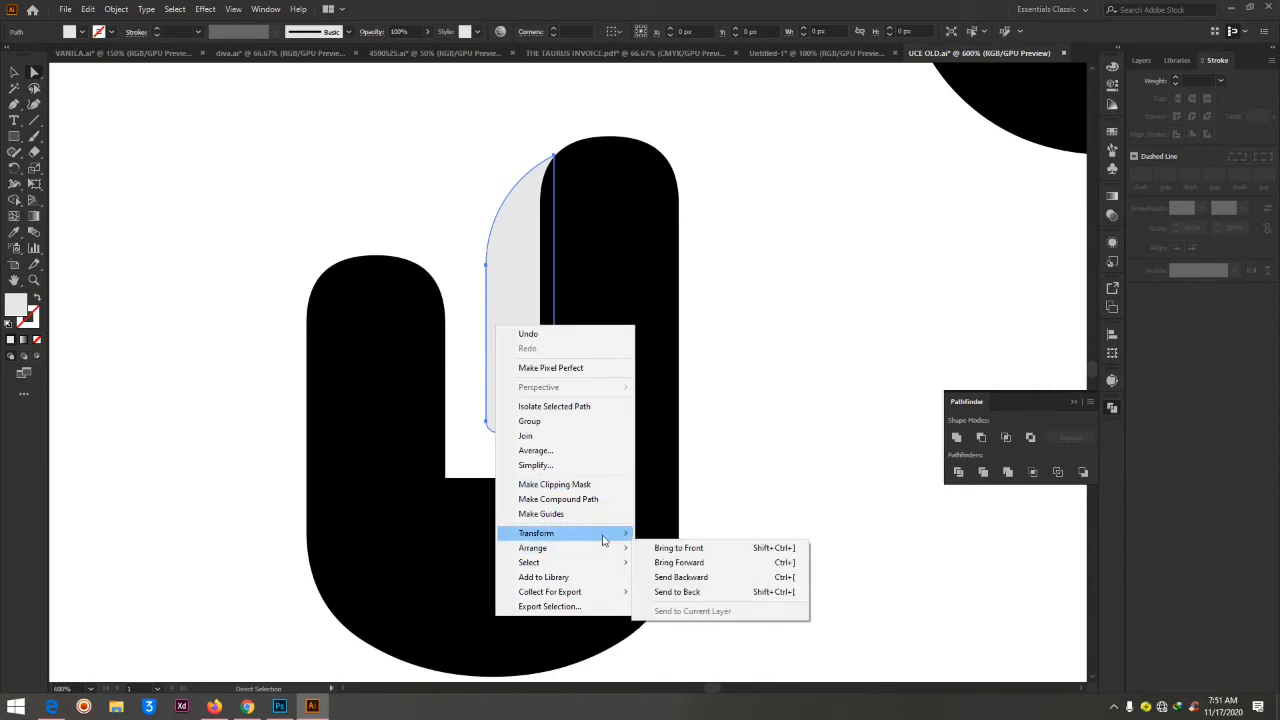
pyautogui.click(668, 547)
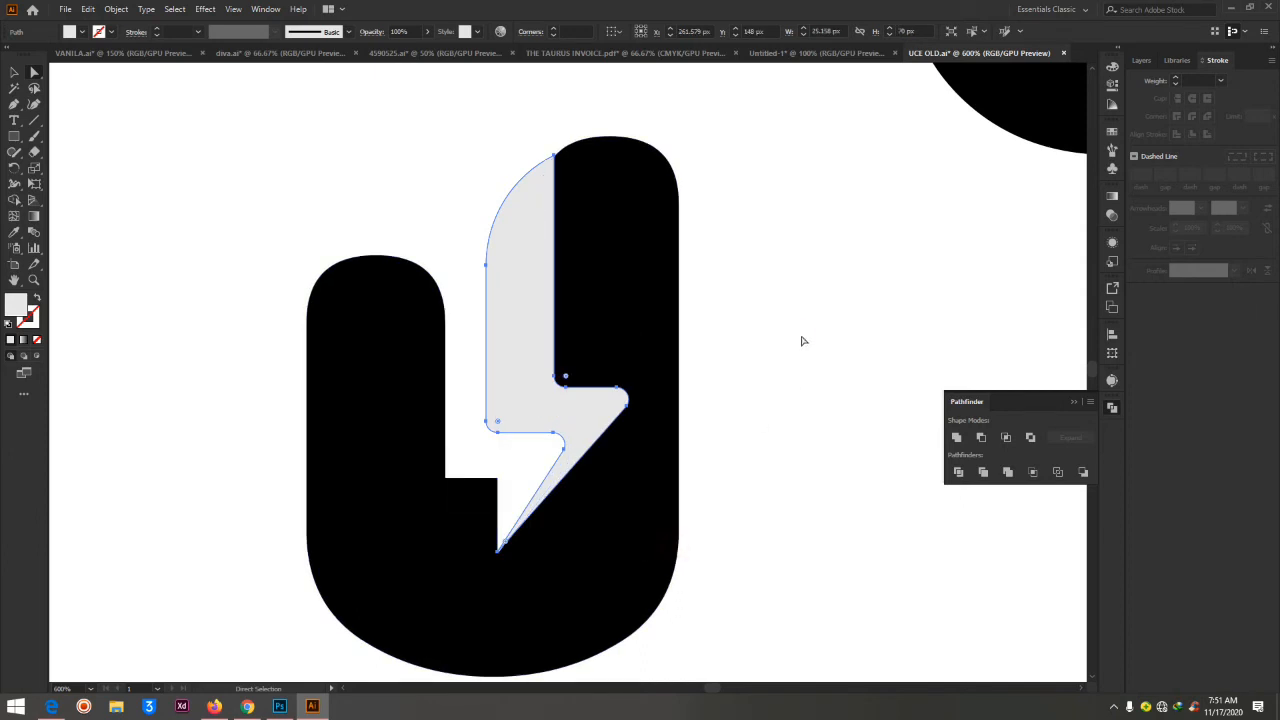
pyautogui.click(802, 335)
pyautogui.hotkey('ctrl', '-')
pyautogui.hotkey('ctrl', '-')
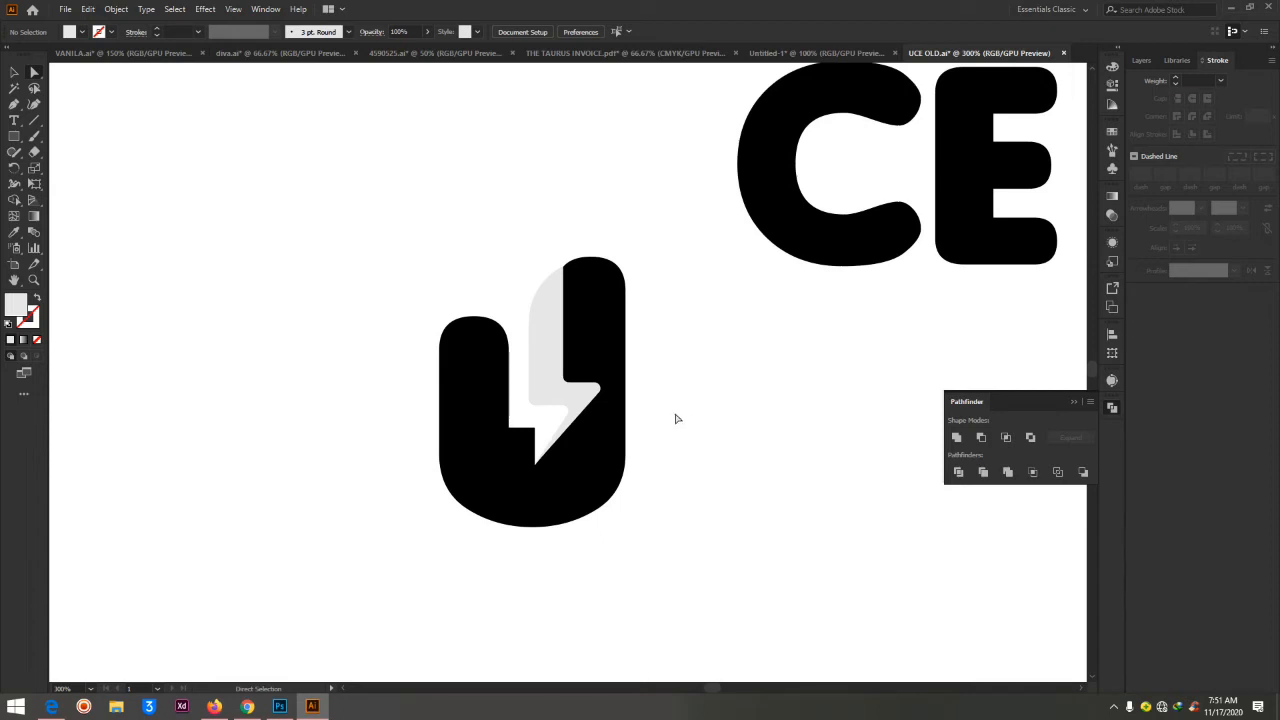
pyautogui.hotkey('ctrl', '+')
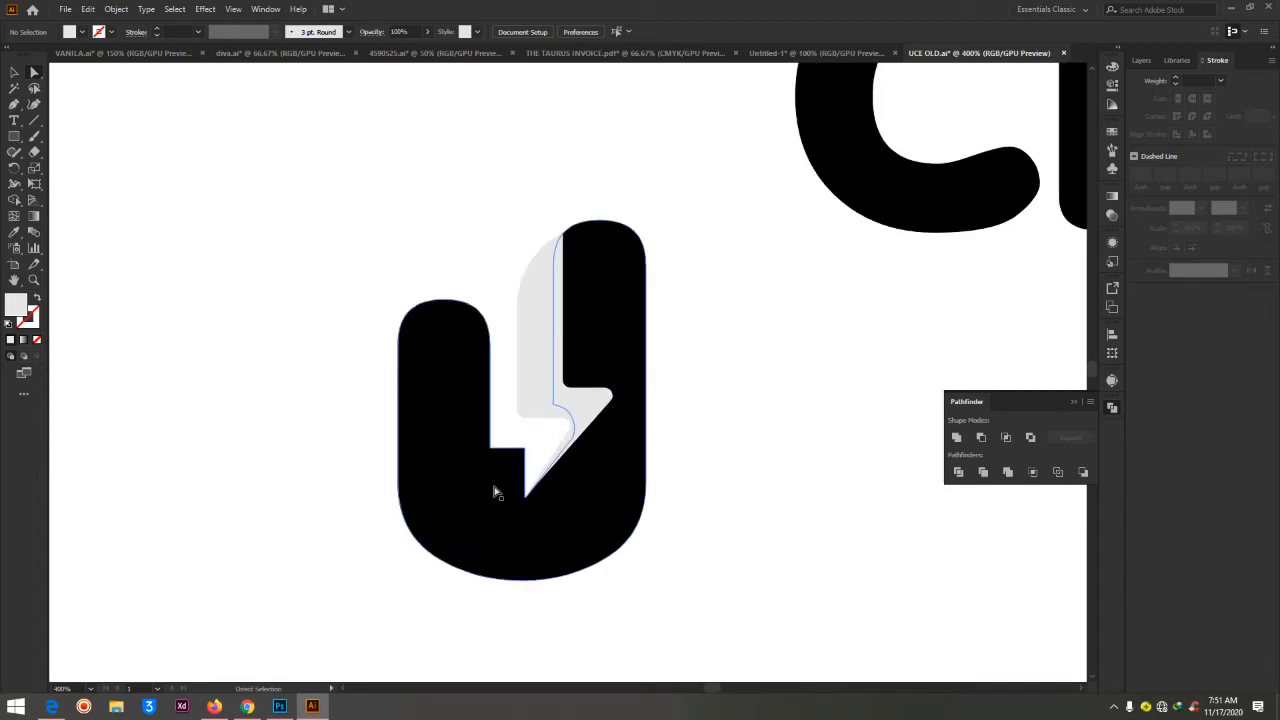
# Round the two corners of the stepped notch on the U's inner edge, just left of the bolt's lower point
pyautogui.click(508, 476)
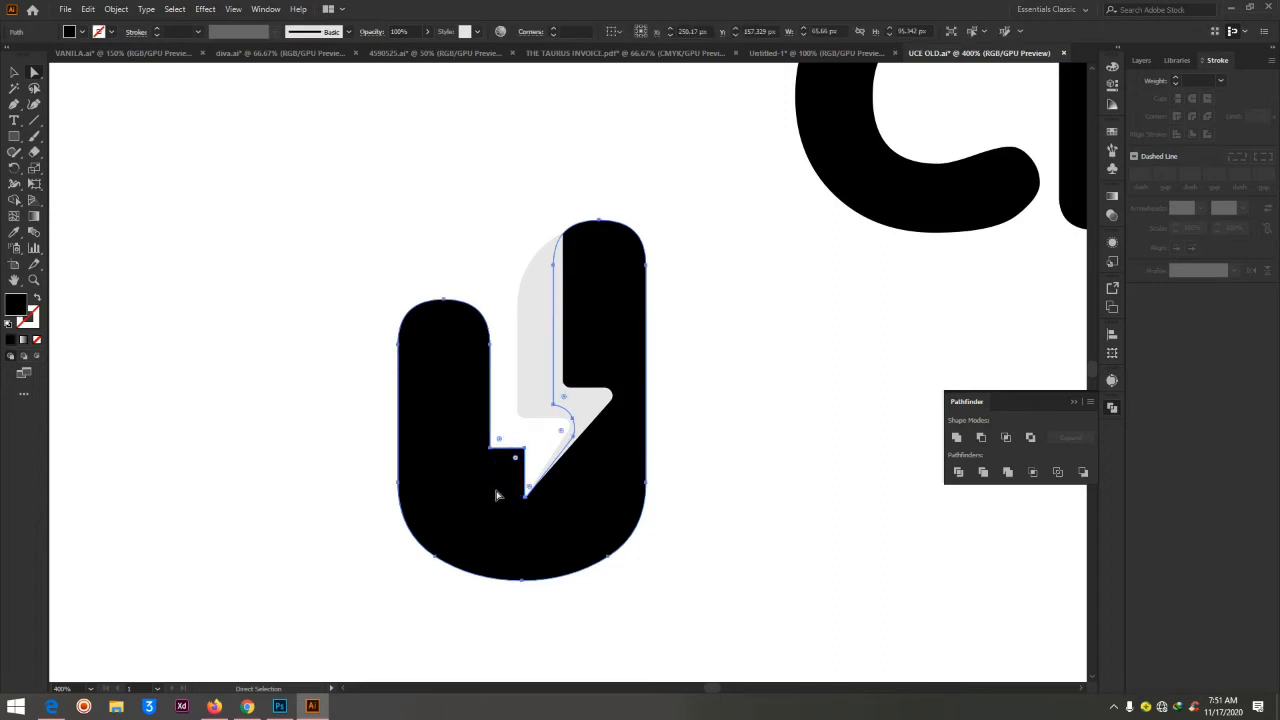
pyautogui.click(500, 440)
pyautogui.click(518, 459)
pyautogui.moveTo(518, 459); pyautogui.dragTo(508, 457)
pyautogui.click(743, 397)
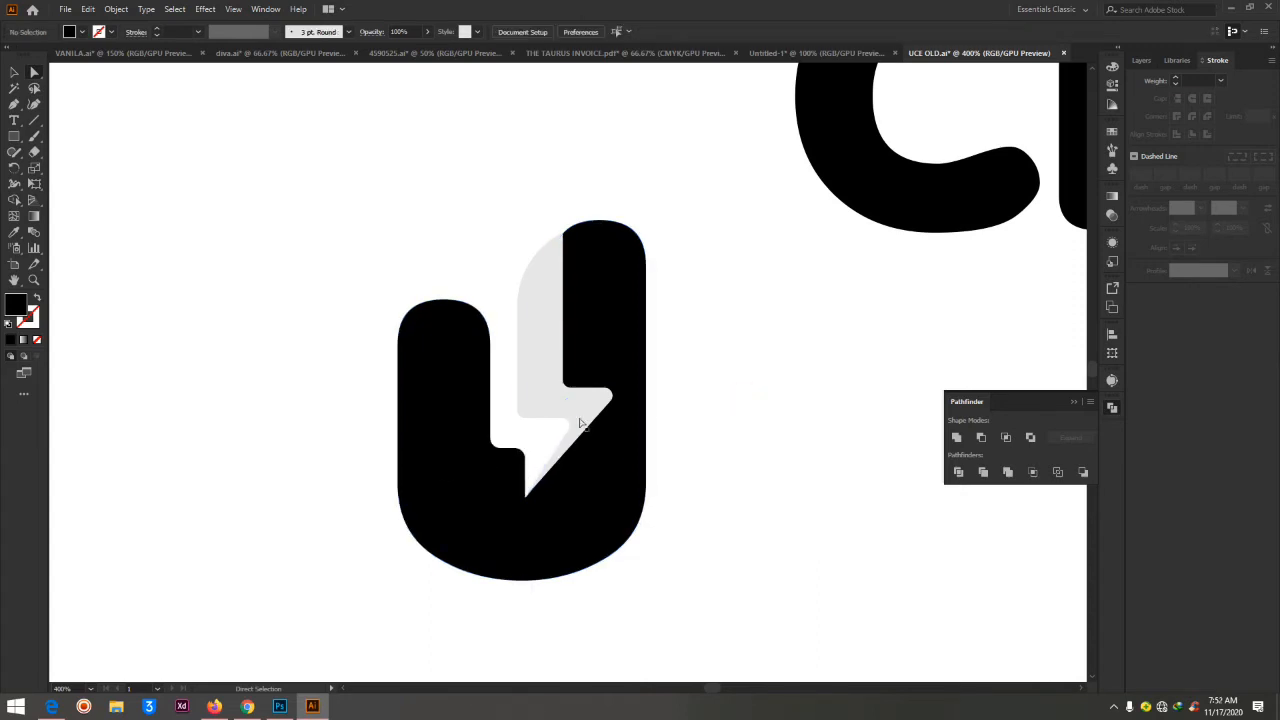
# Fill the U with the orange-red gradient sampled from the sample circle using the Eyedropper
pyautogui.hotkey('ctrl', '-')
pyautogui.hotkey('ctrl', '-')
pyautogui.hotkey('ctrl', '-')
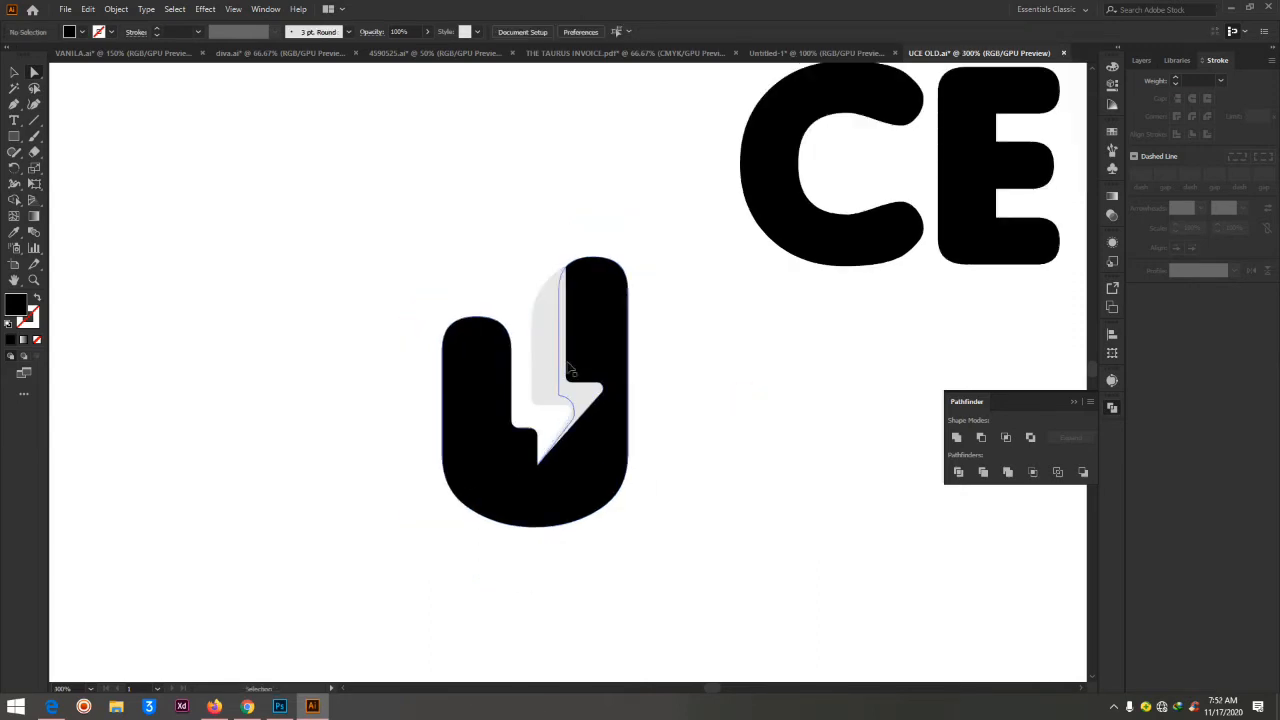
pyautogui.hotkey('ctrl', '+')
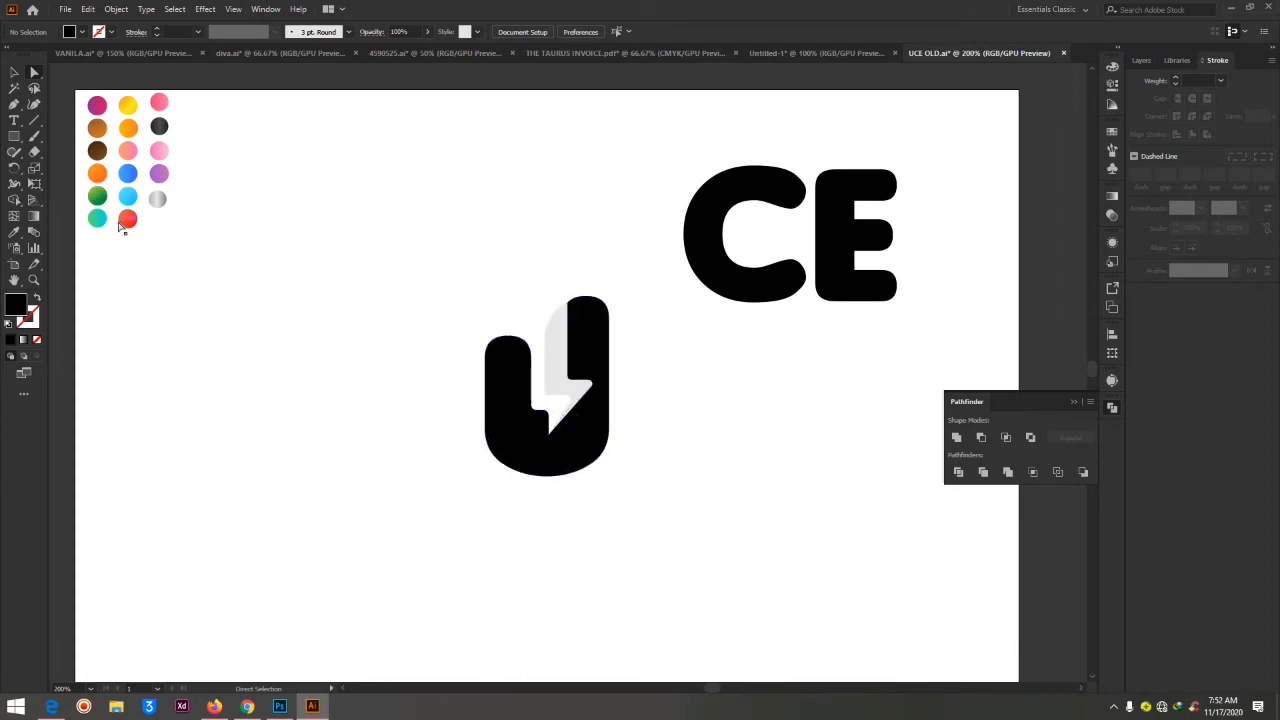
pyautogui.click(500, 371)
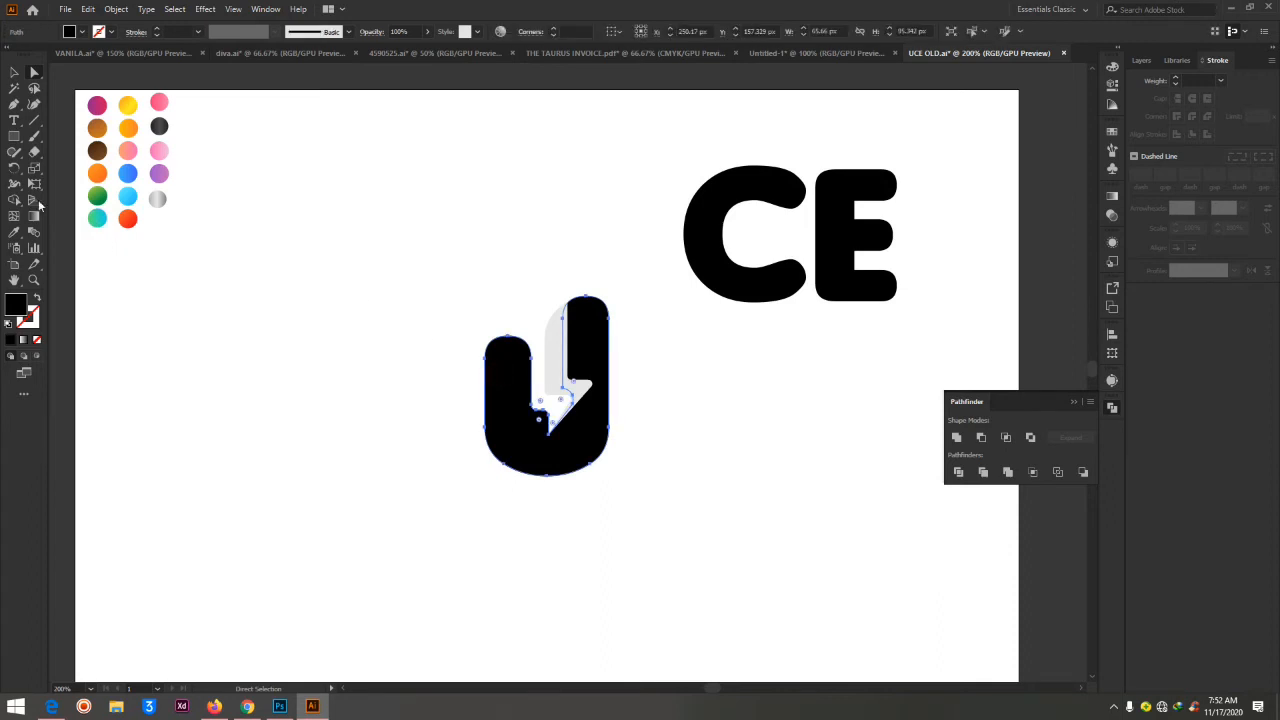
pyautogui.click(15, 231)
pyautogui.click(132, 217)
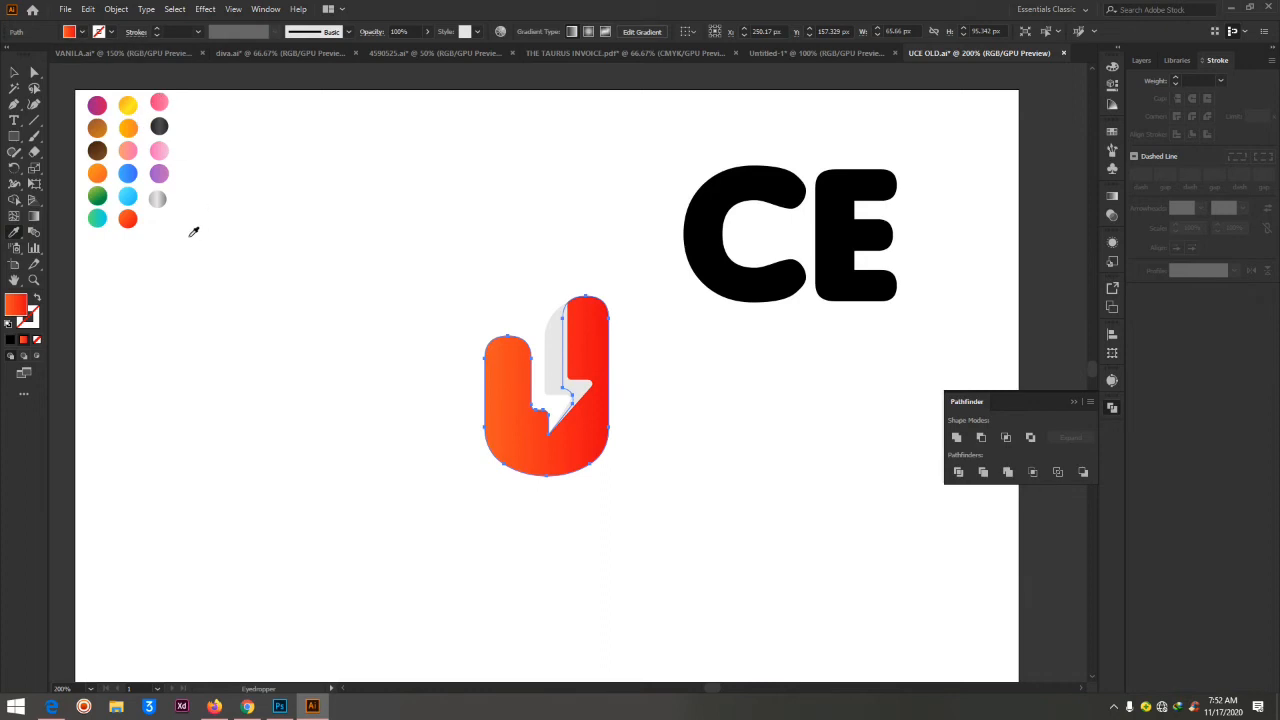
# Redirect the U's gradient to run from orange at the top to red at the base, and deselect it
pyautogui.click(34, 219)
pyautogui.moveTo(538, 322); pyautogui.dragTo(561, 466)
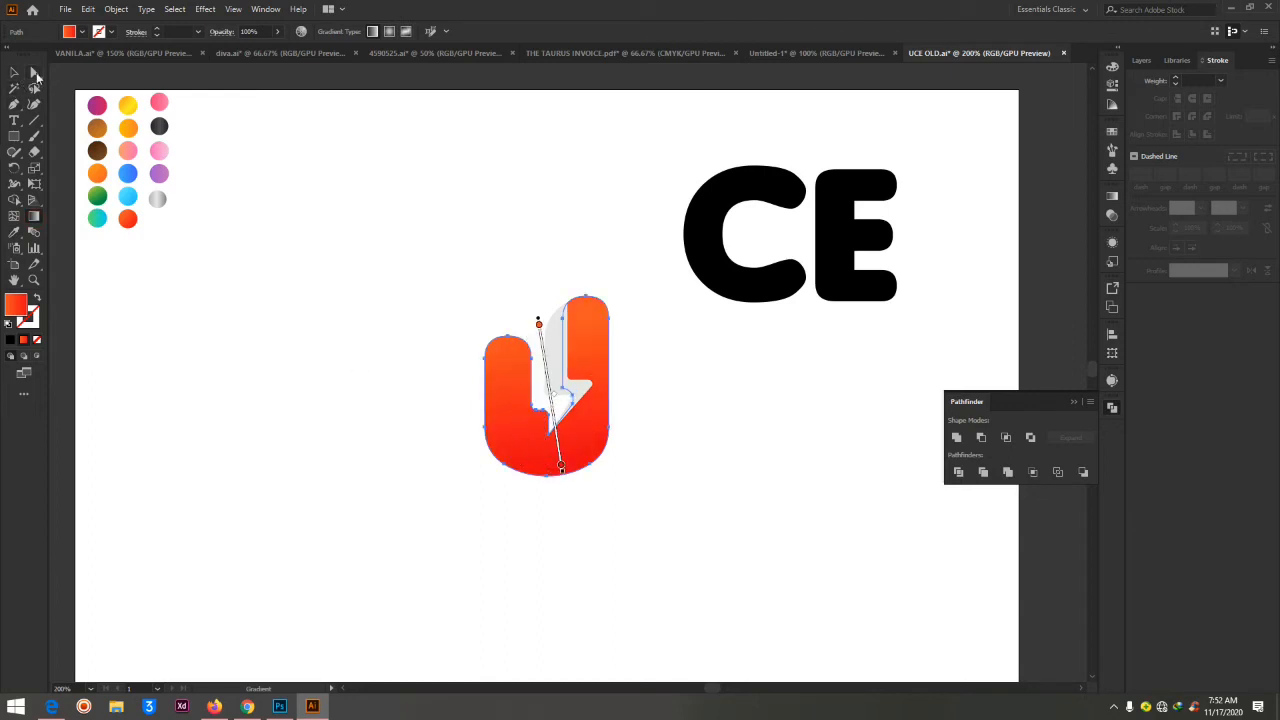
pyautogui.click(34, 73)
pyautogui.click(693, 350)
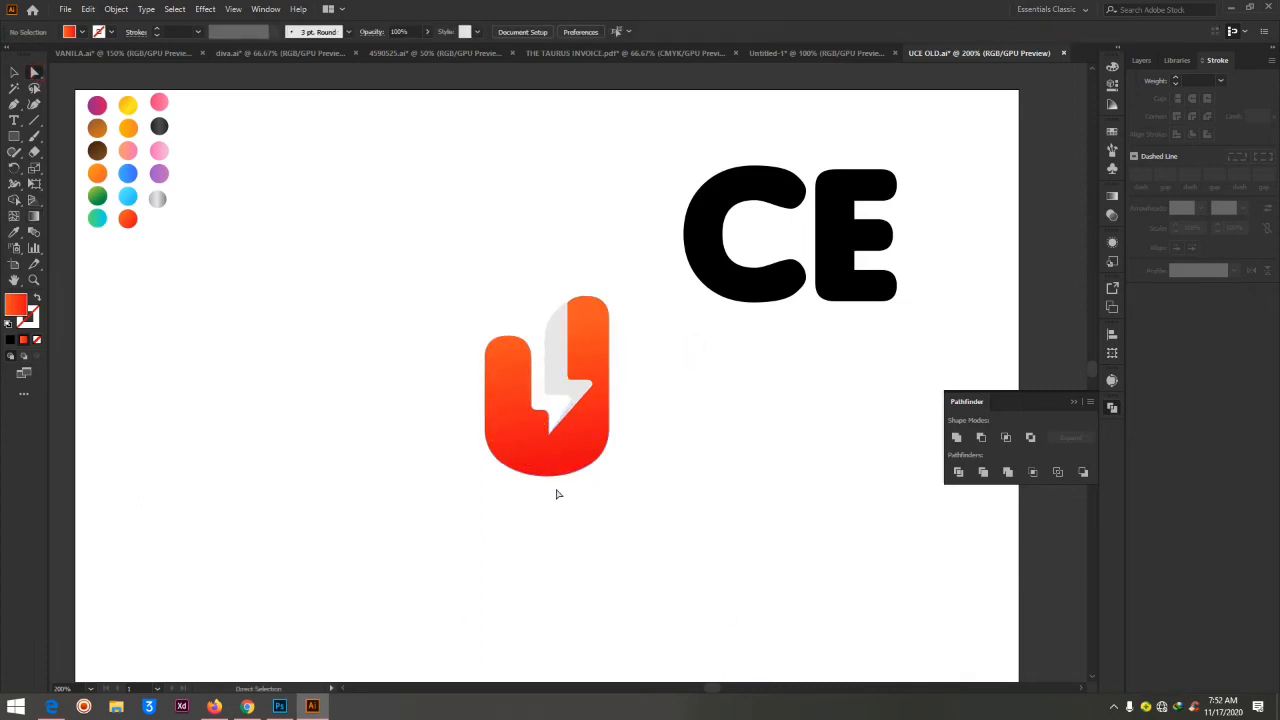
# Try to extend the U's rounded base downward by moving its lower anchor points
pyautogui.hotkey('ctrl', '=')
pyautogui.hotkey('ctrl', '=')
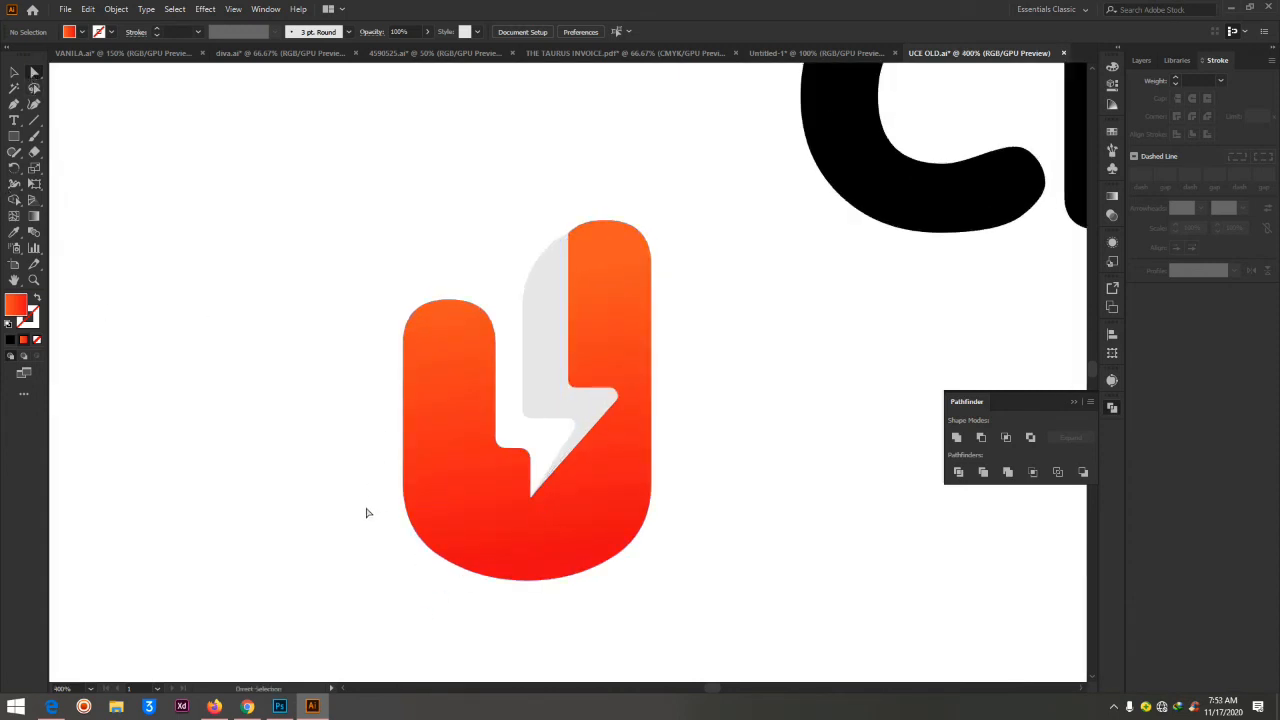
pyautogui.moveTo(366, 507); pyautogui.dragTo(729, 611)
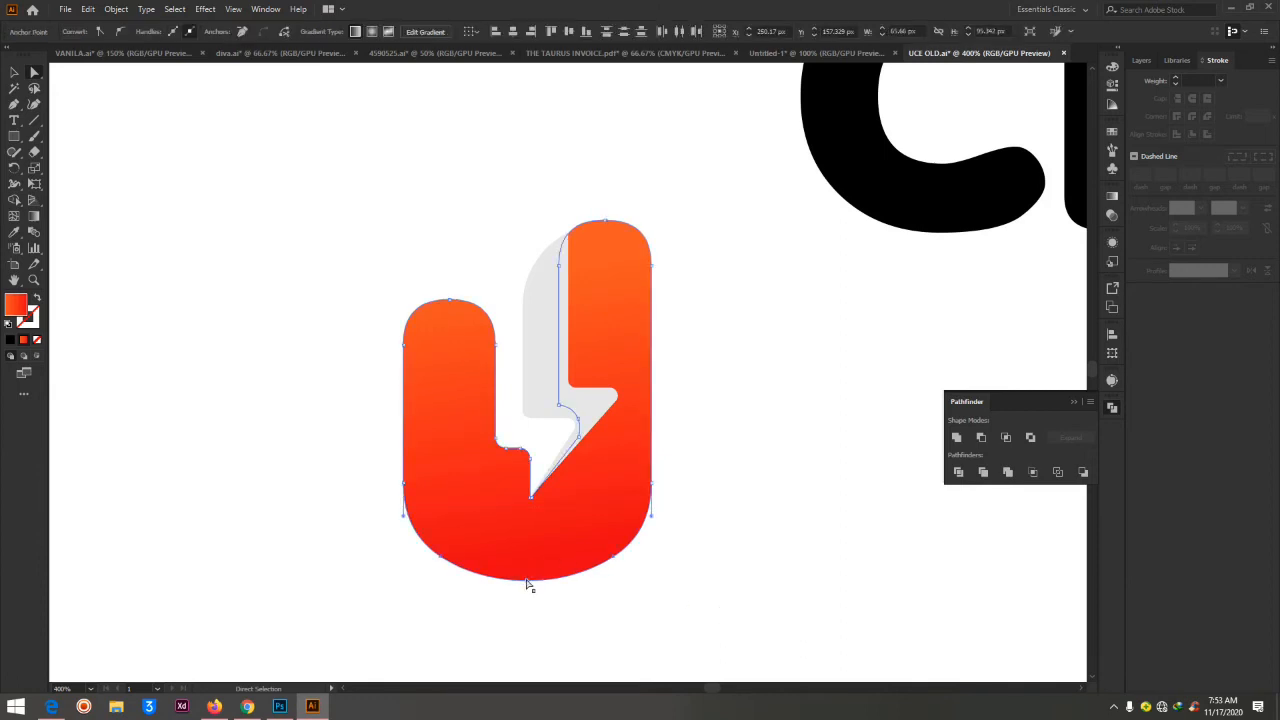
pyautogui.moveTo(528, 580); pyautogui.dragTo(530, 602)
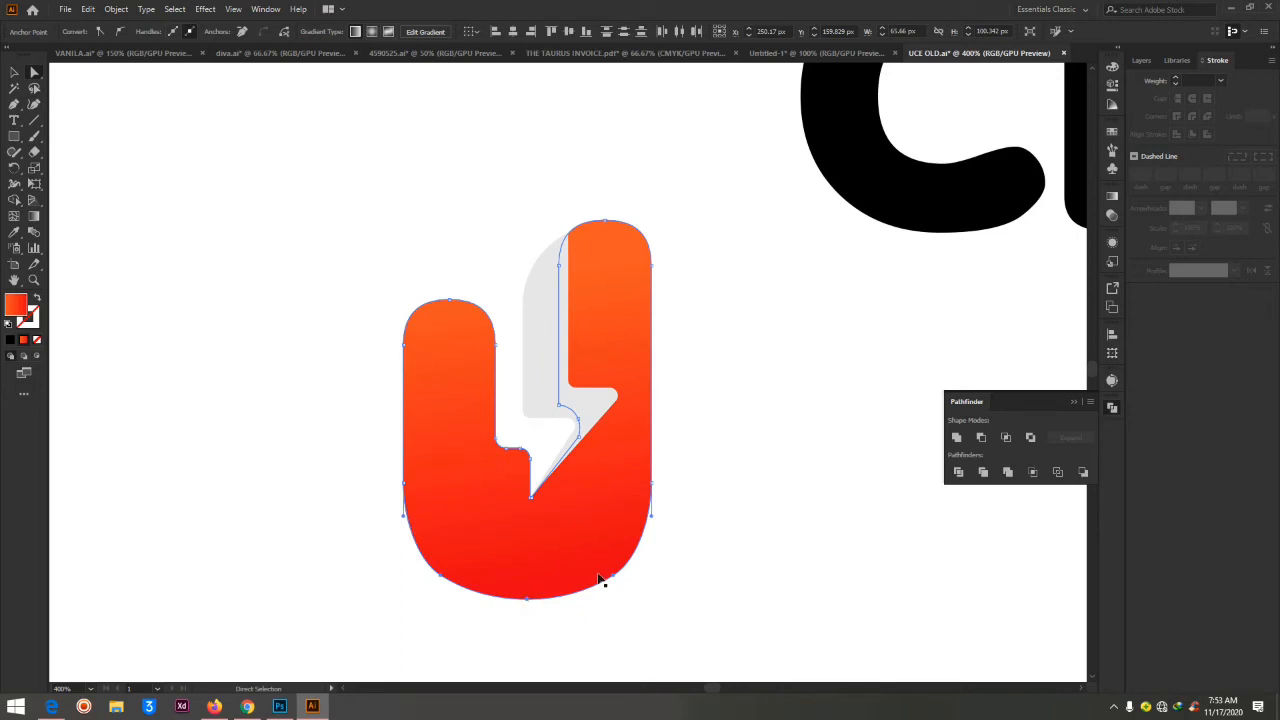
pyautogui.hotkey('ctrl', 'z')
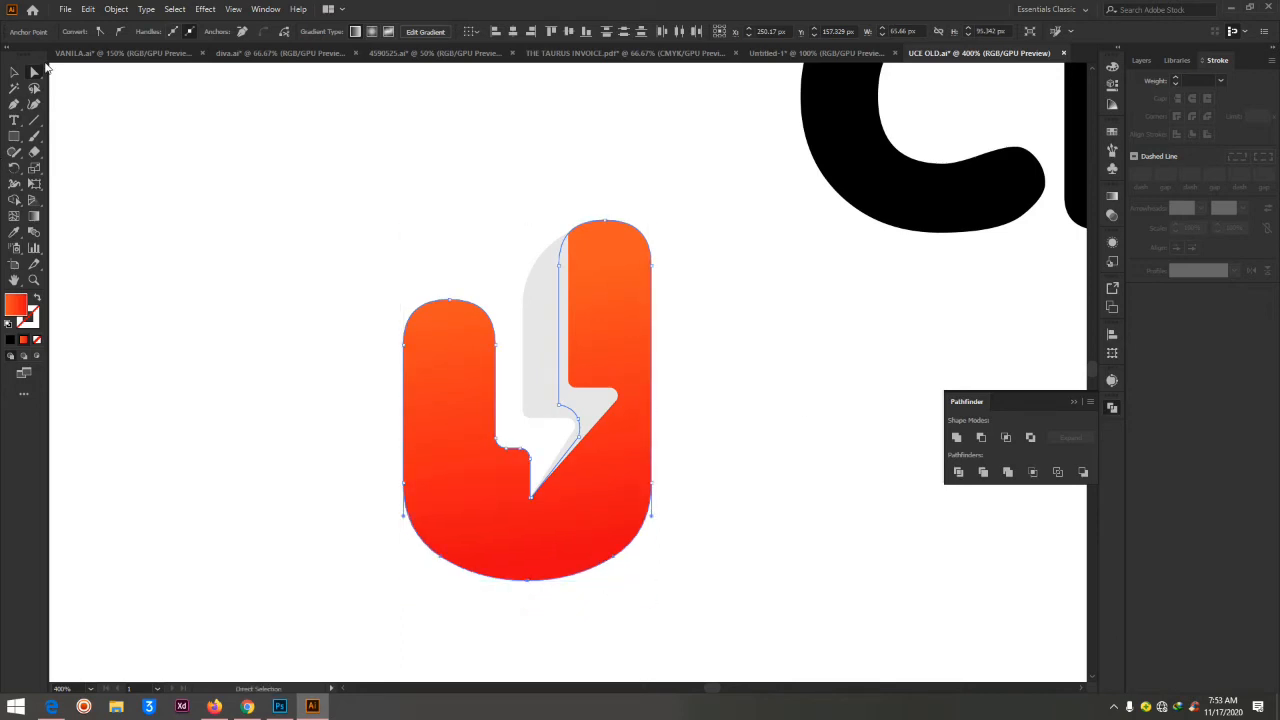
pyautogui.click(800, 262)
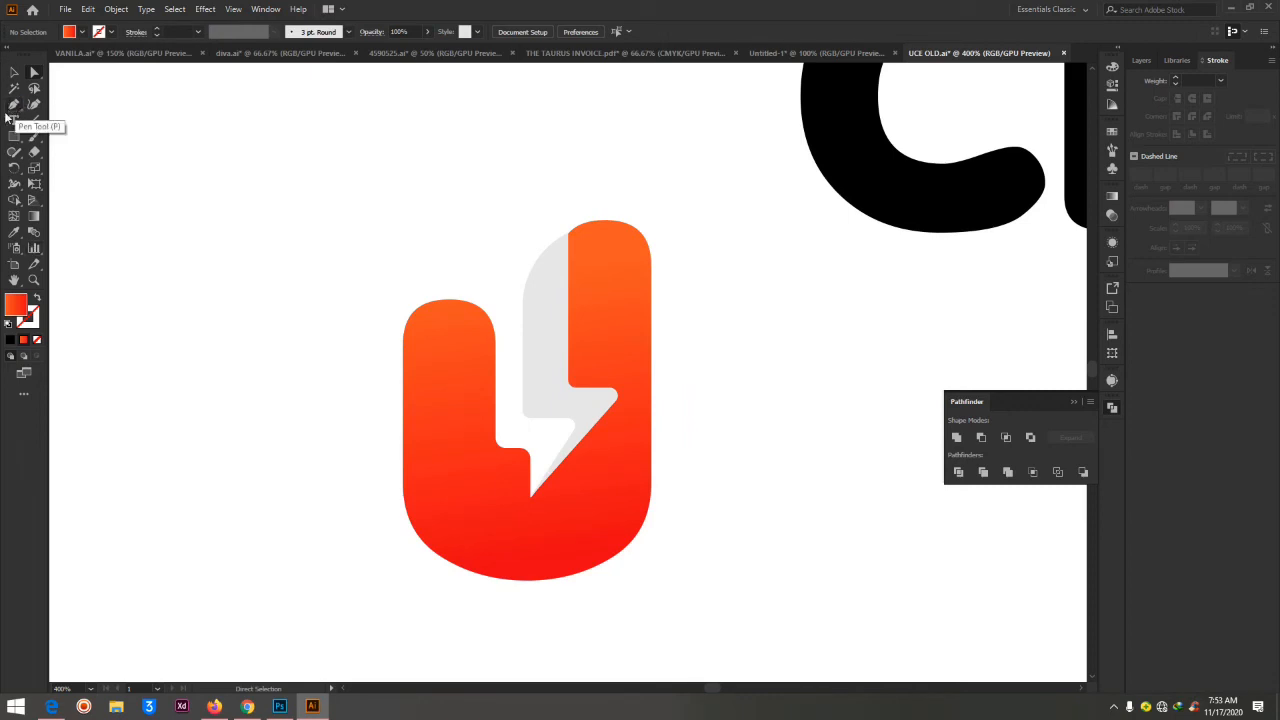
# Draw a closed five-point Pen shape over the U's base, with a straight horizontal top edge about 87 px wide
pyautogui.click(14, 104)
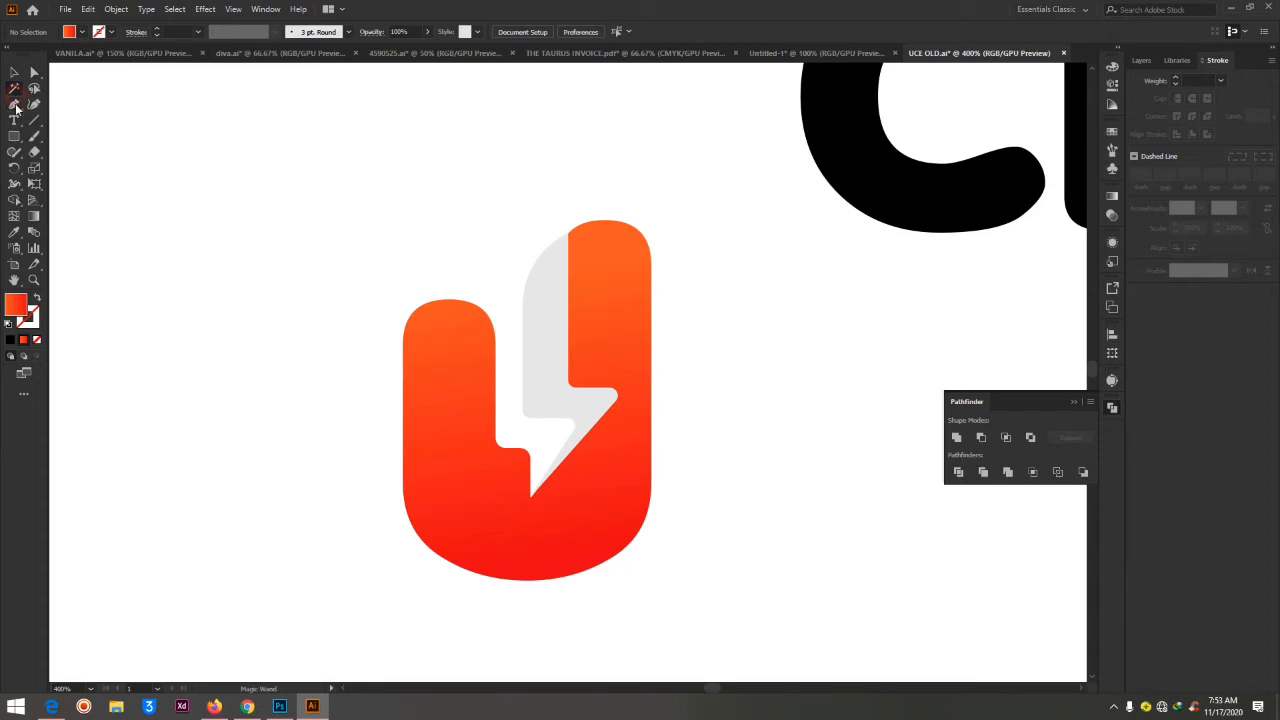
pyautogui.click(359, 493)
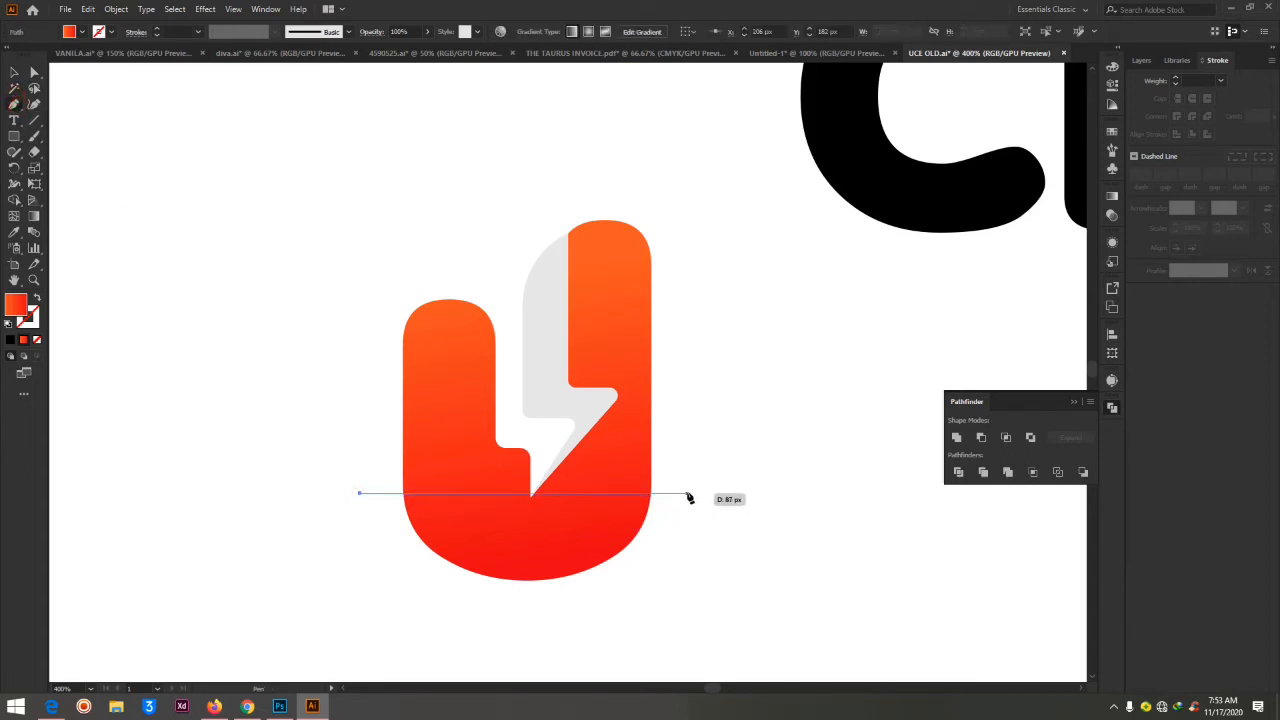
pyautogui.click(686, 494)
pyautogui.click(678, 592)
pyautogui.click(572, 632)
pyautogui.click(390, 626)
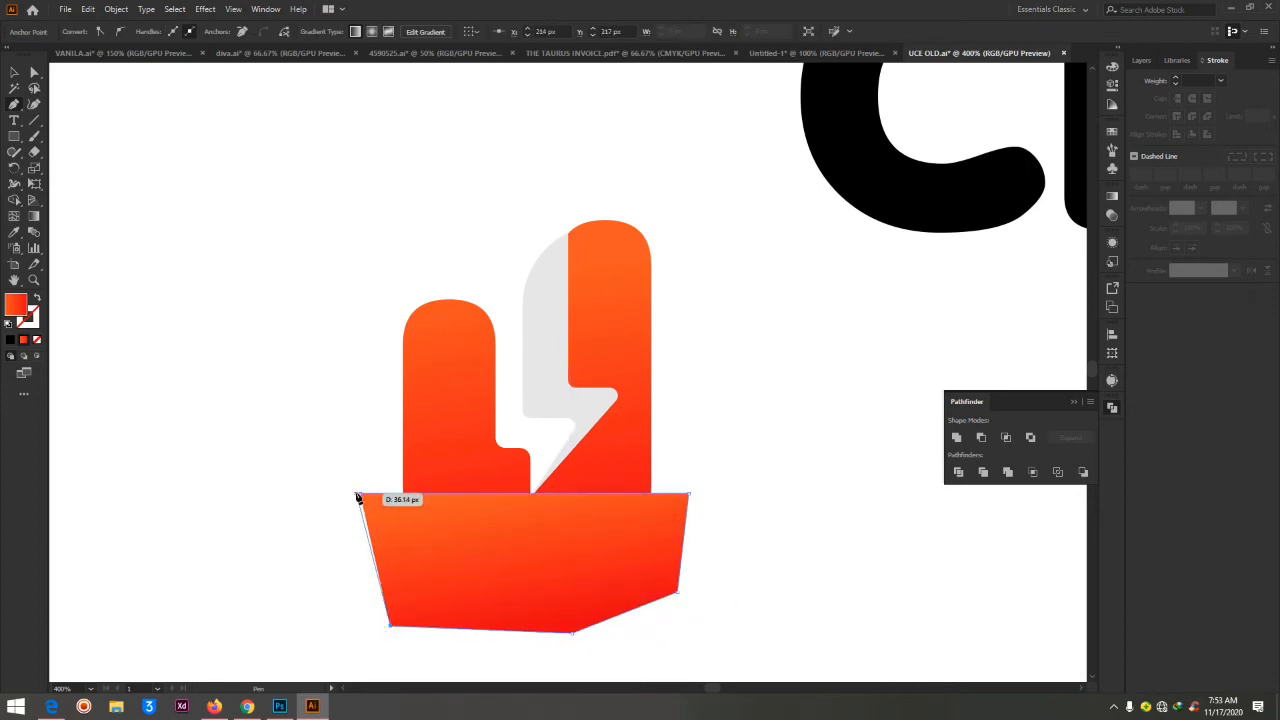
pyautogui.click(361, 495)
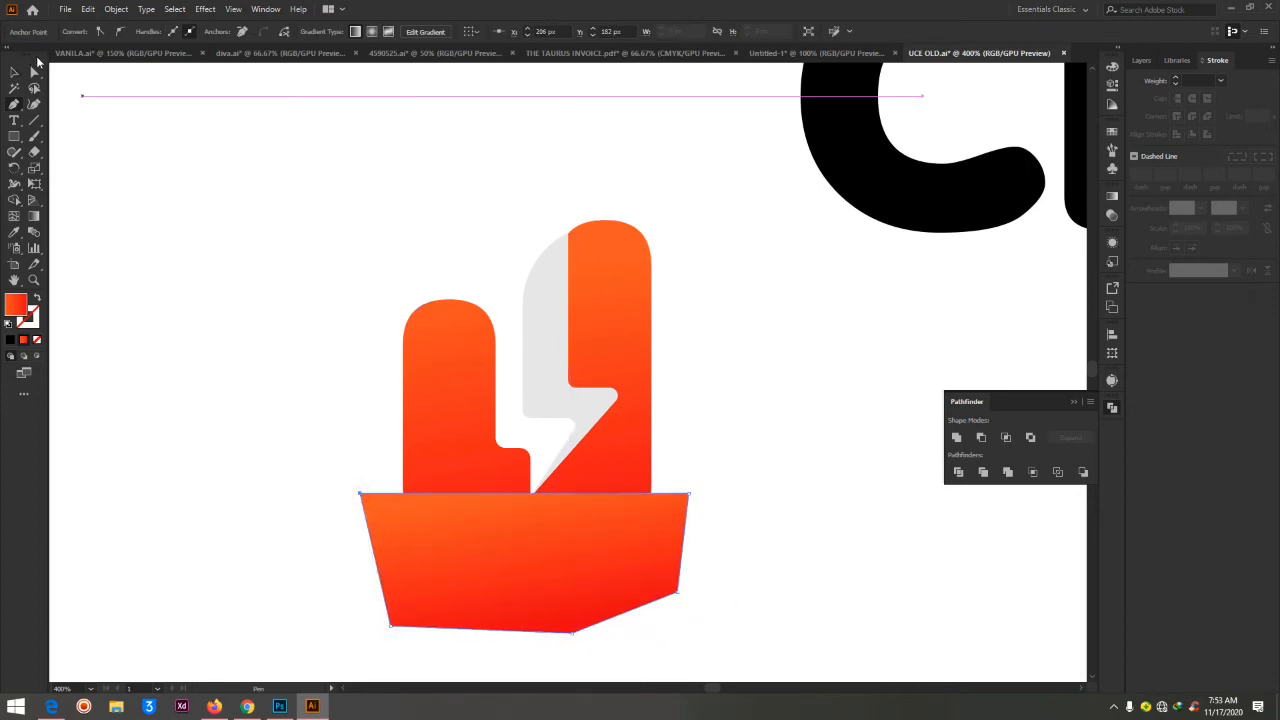
# Select the U with the Pen shape, remove the shape's area outside the U with Shape Builder, and deselect
pyautogui.click(34, 72)
pyautogui.click(457, 374)
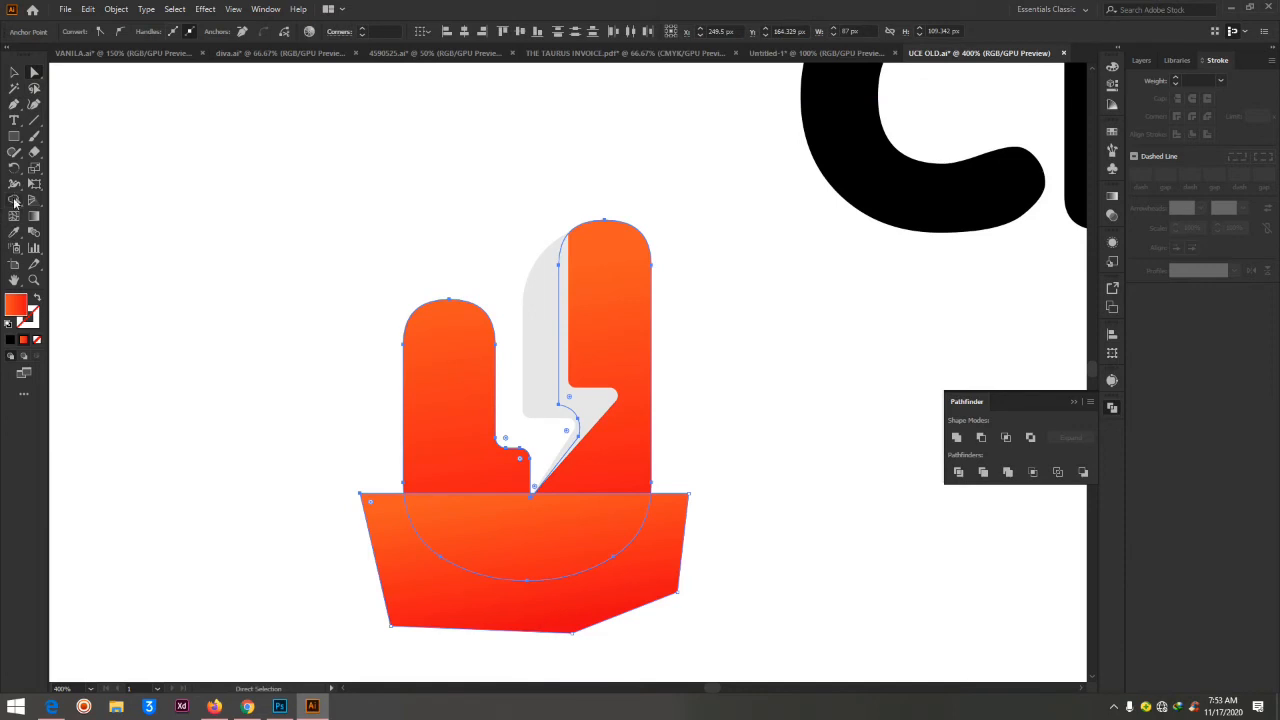
pyautogui.click(15, 200)
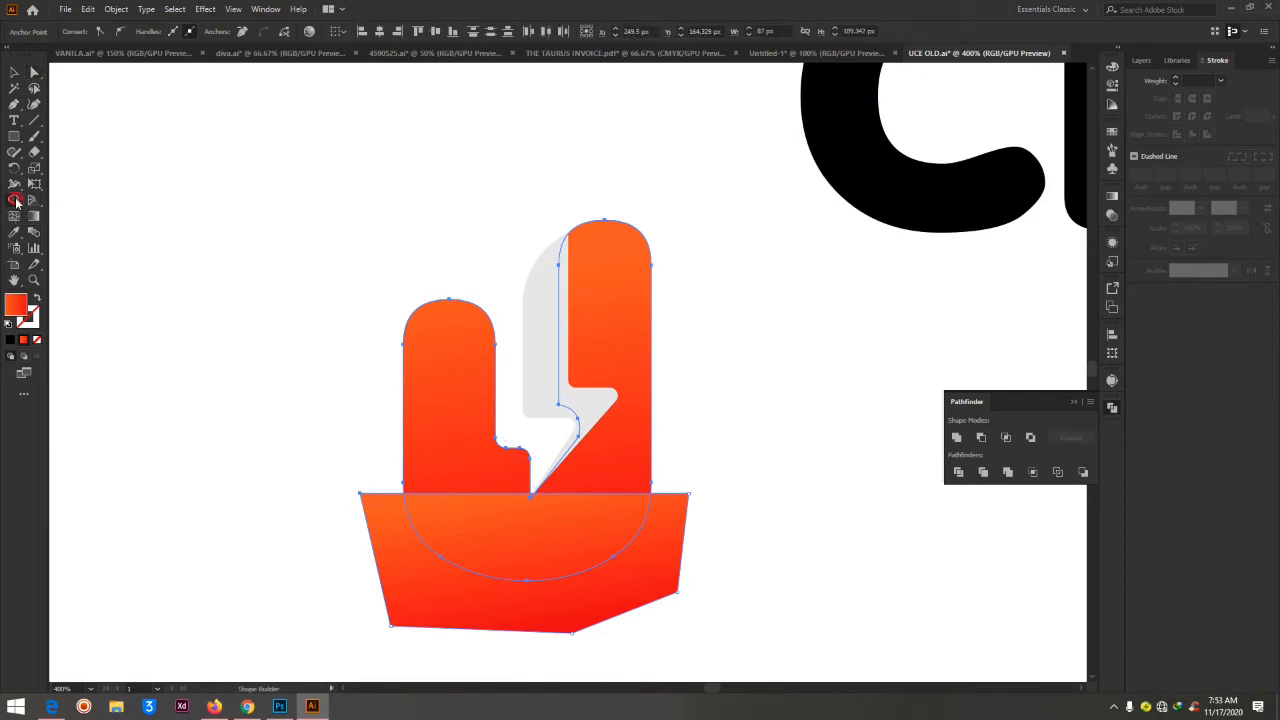
pyautogui.click(438, 602)
pyautogui.keyDown('alt'); pyautogui.click(449, 606); pyautogui.keyUp('alt')
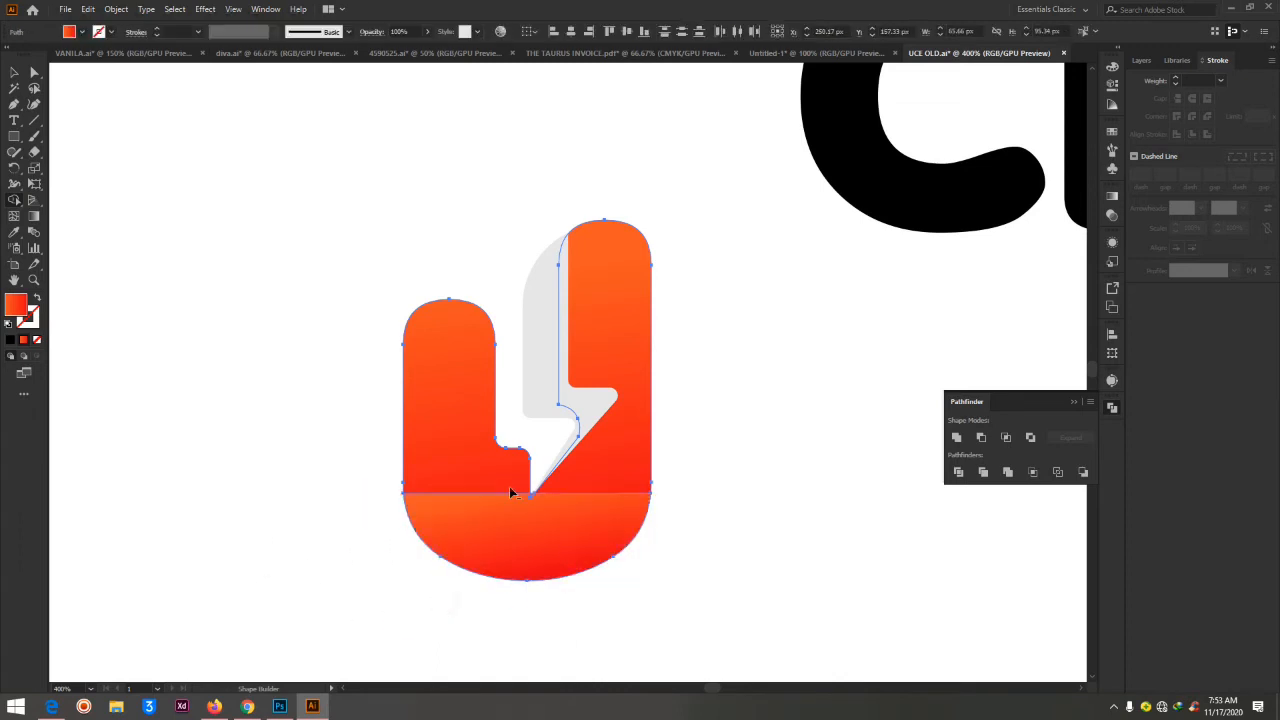
pyautogui.click(34, 72)
pyautogui.click(240, 166)
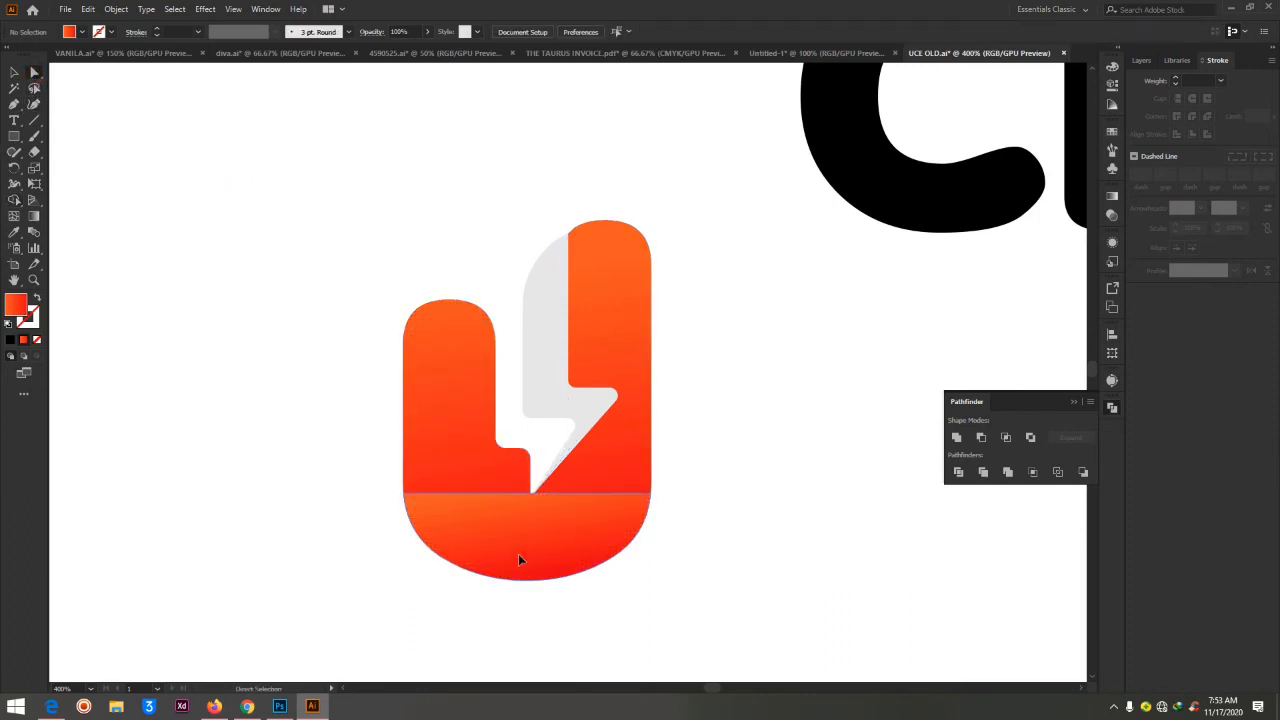
# Try to bend the base piece's top edge into a concave arc with raised ends using the Curvature tool, and delete the piece
pyautogui.click(518, 554)
pyautogui.click(35, 104)
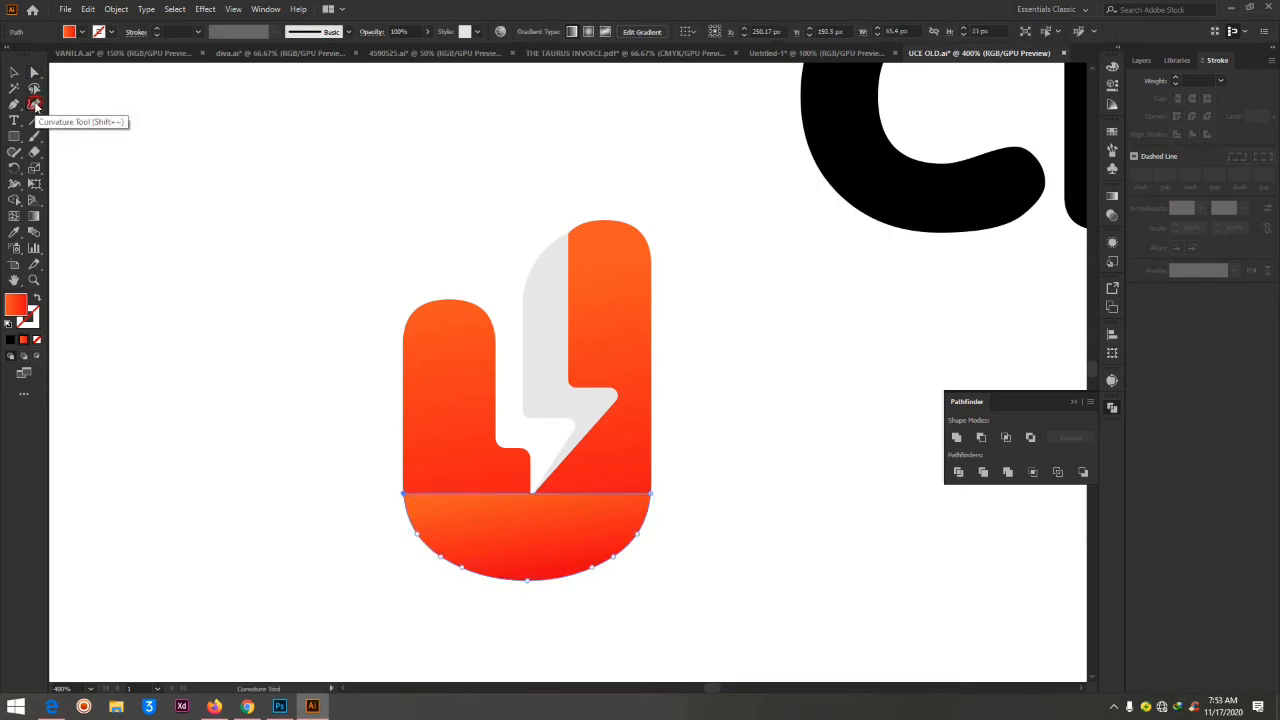
pyautogui.moveTo(517, 505); pyautogui.dragTo(523, 523)
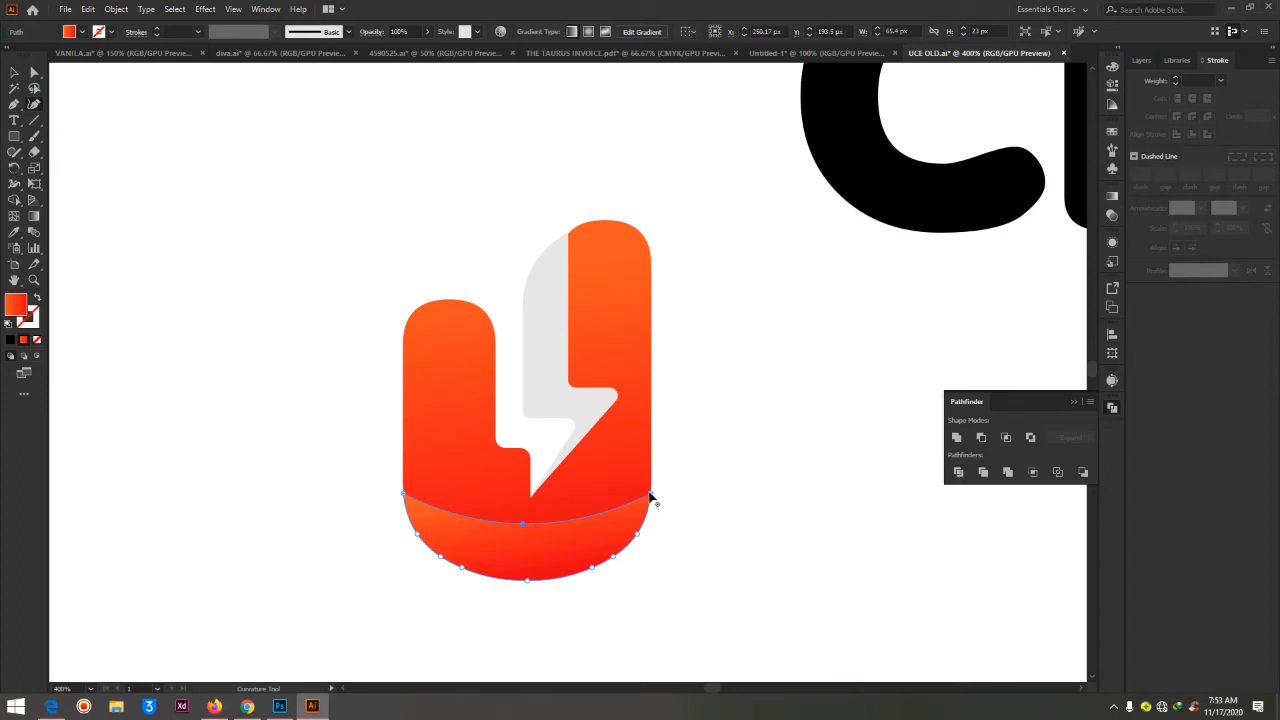
pyautogui.moveTo(651, 497); pyautogui.dragTo(651, 452)
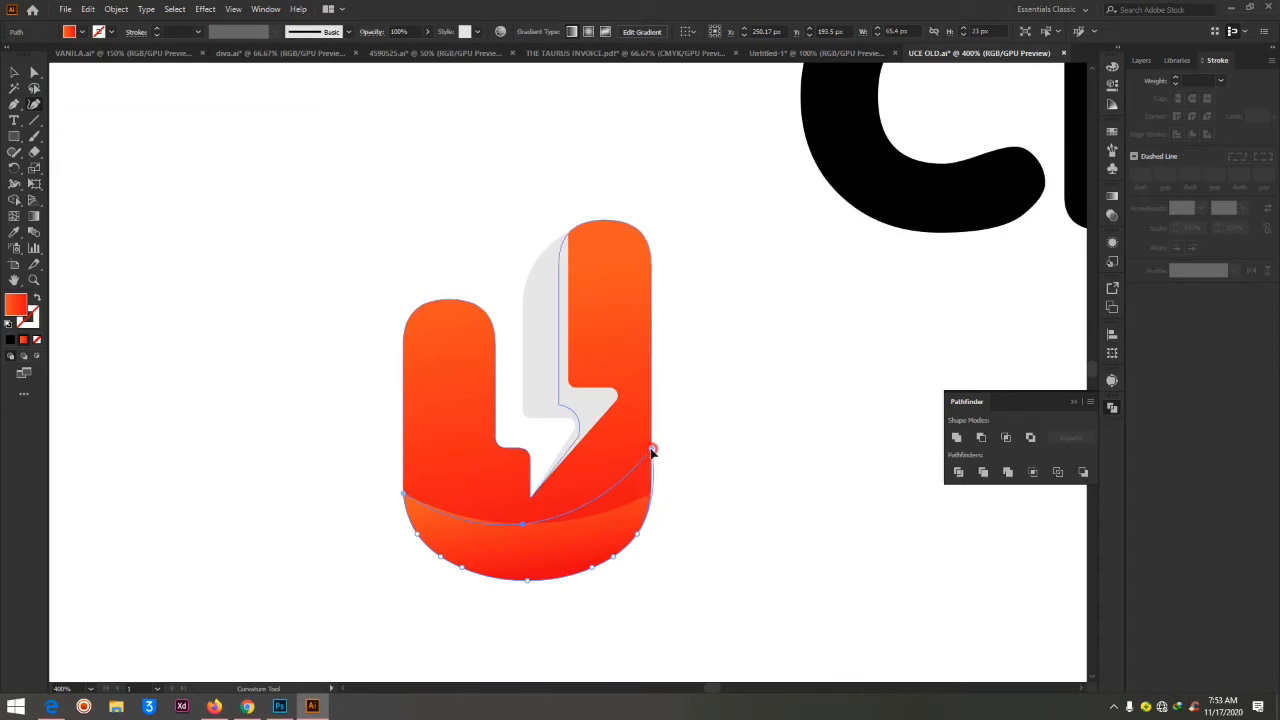
pyautogui.moveTo(404, 493); pyautogui.dragTo(404, 446)
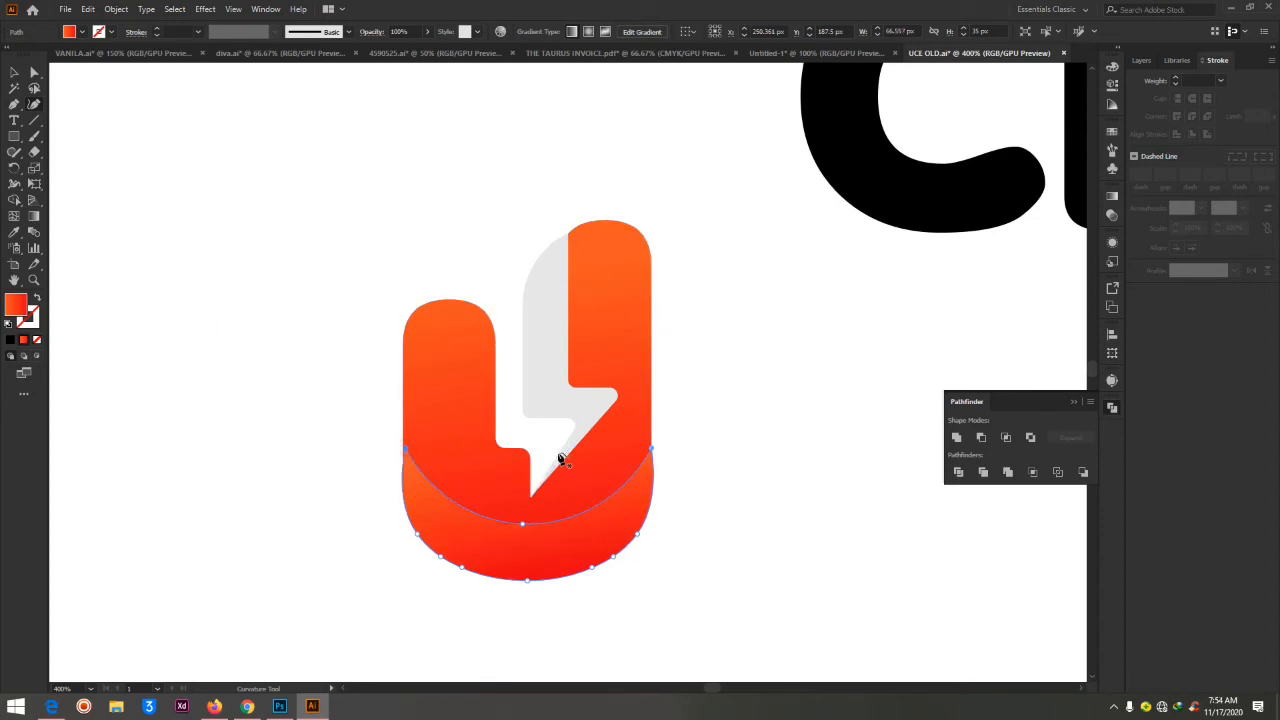
pyautogui.press('Delete')
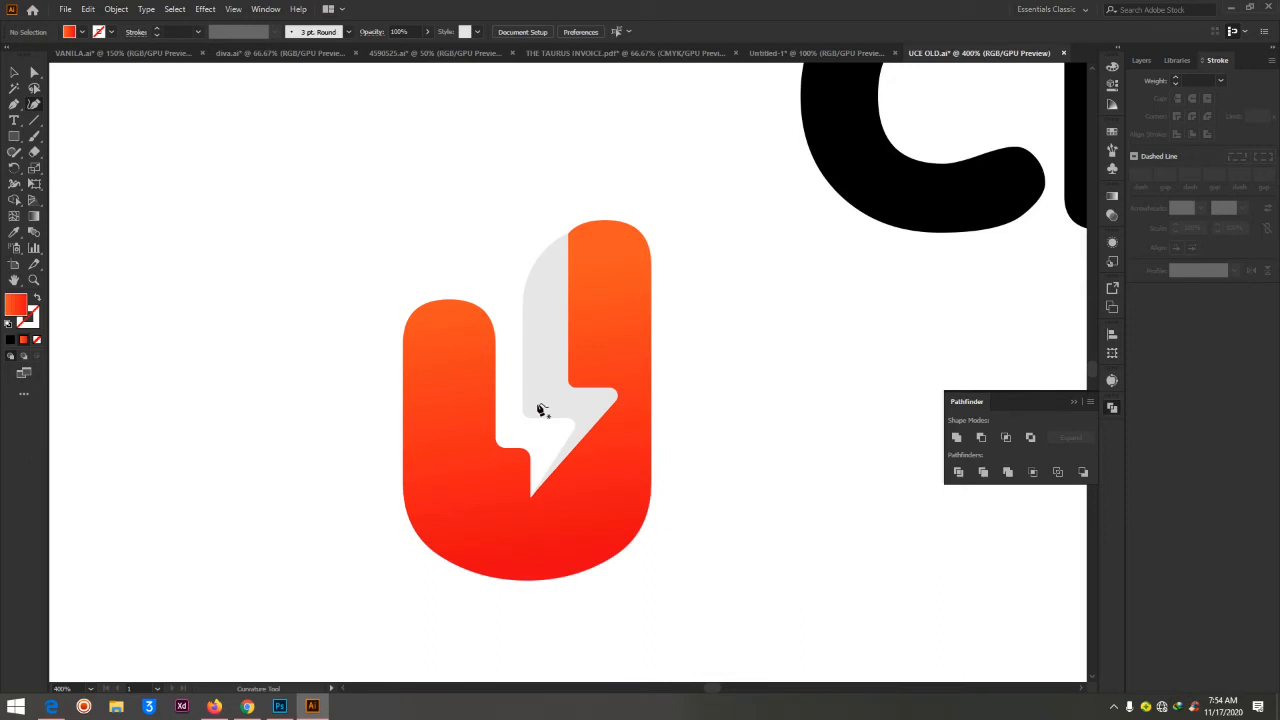
# Draw a 99 by 50 px rectangle over the U's lower part and remove its area outside the U with Shape Builder
pyautogui.click(17, 136)
pyautogui.moveTo(362, 471); pyautogui.dragTo(733, 659)
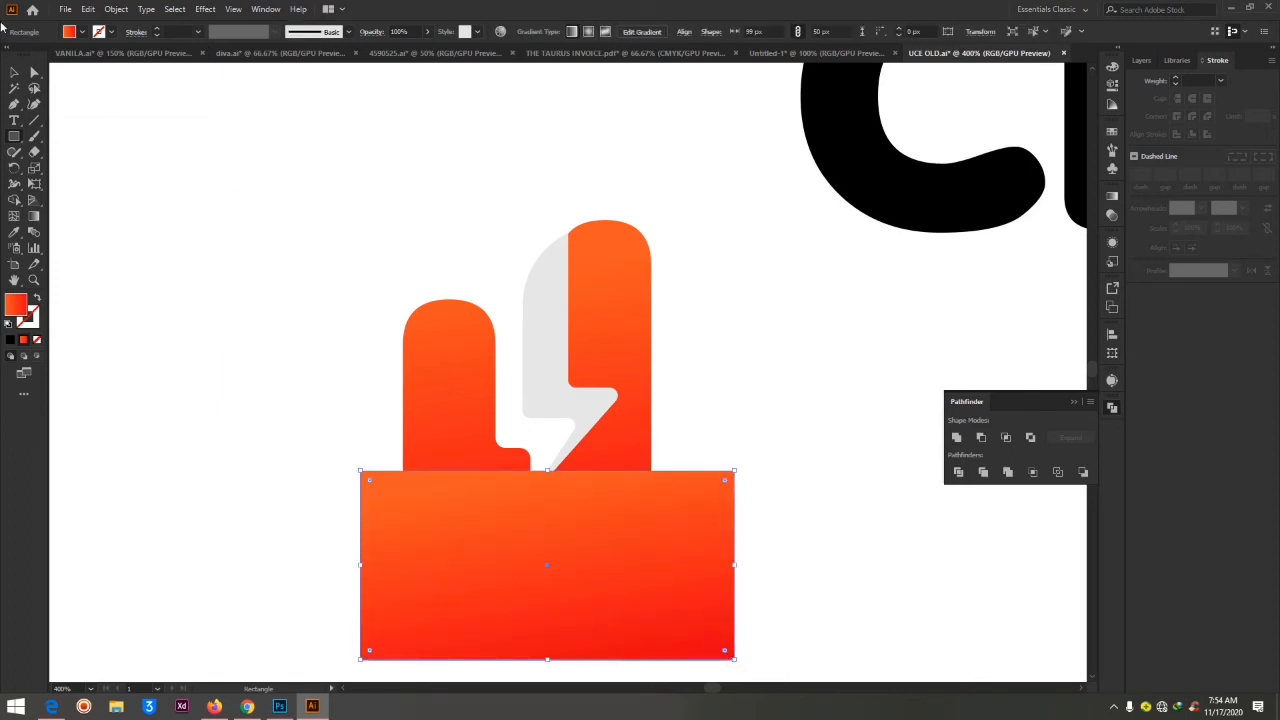
pyautogui.click(34, 74)
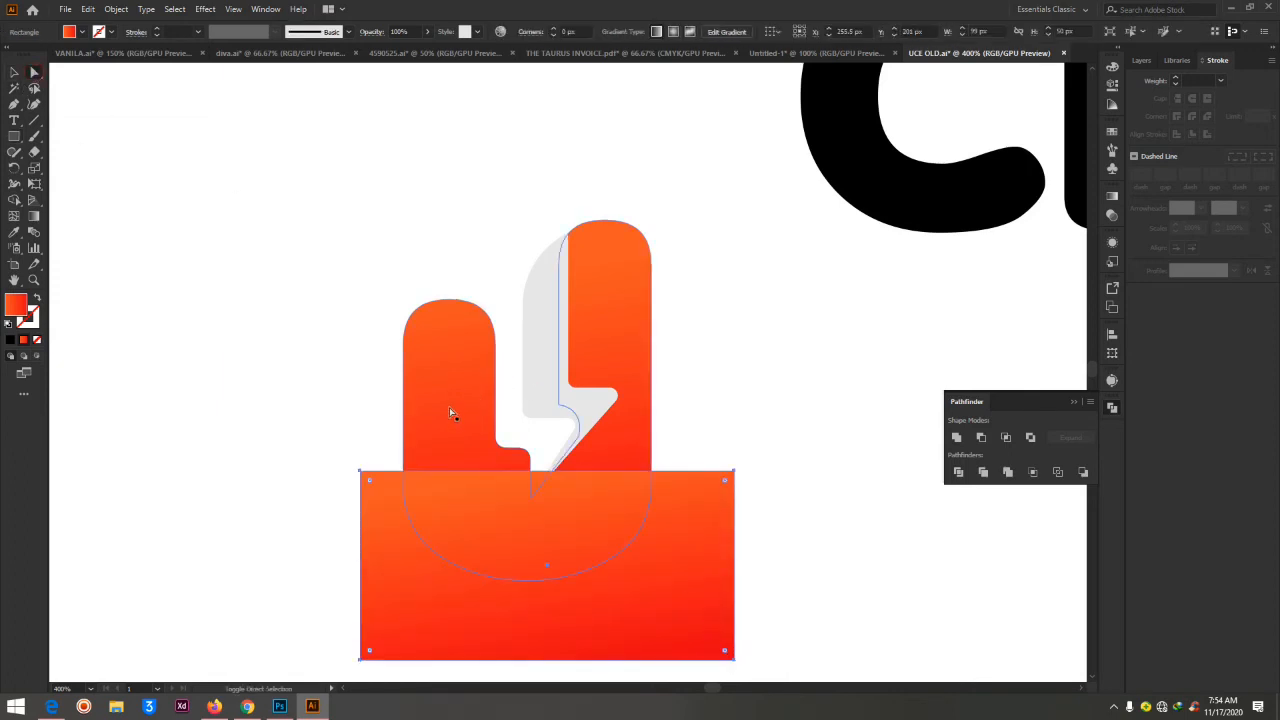
pyautogui.keyDown('shift'); pyautogui.click(447, 361); pyautogui.keyUp('shift')
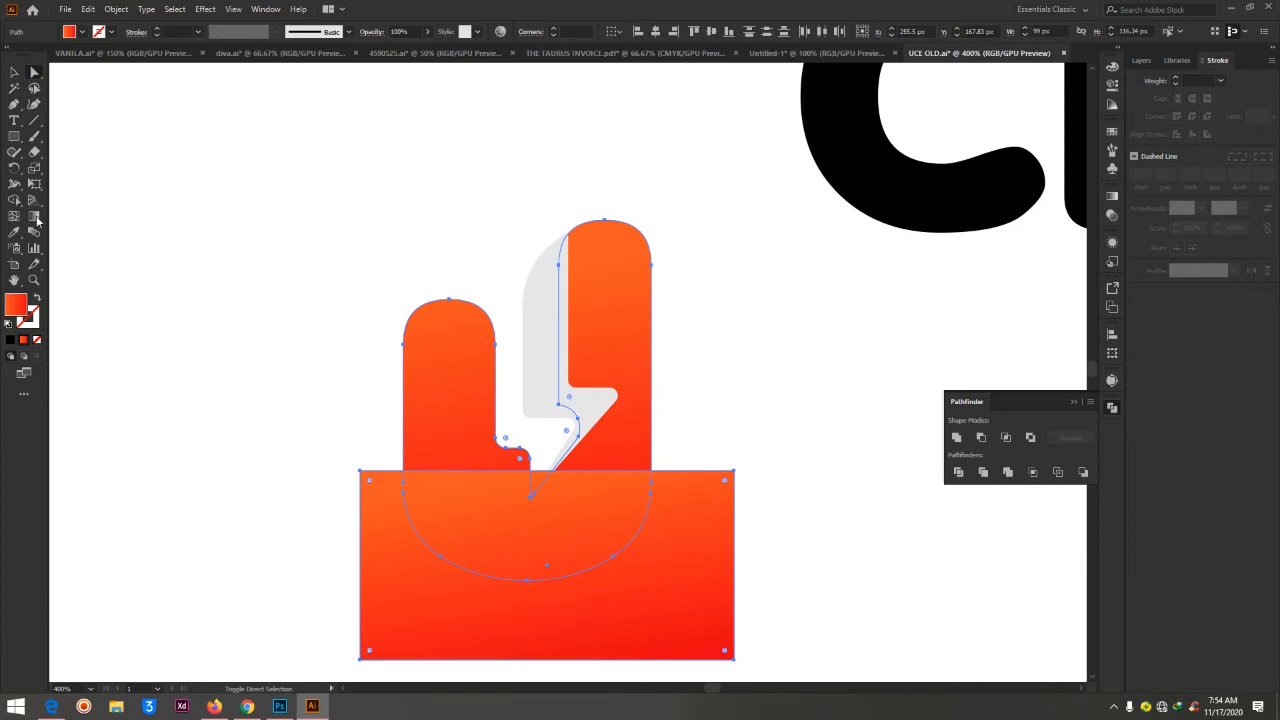
pyautogui.click(14, 200)
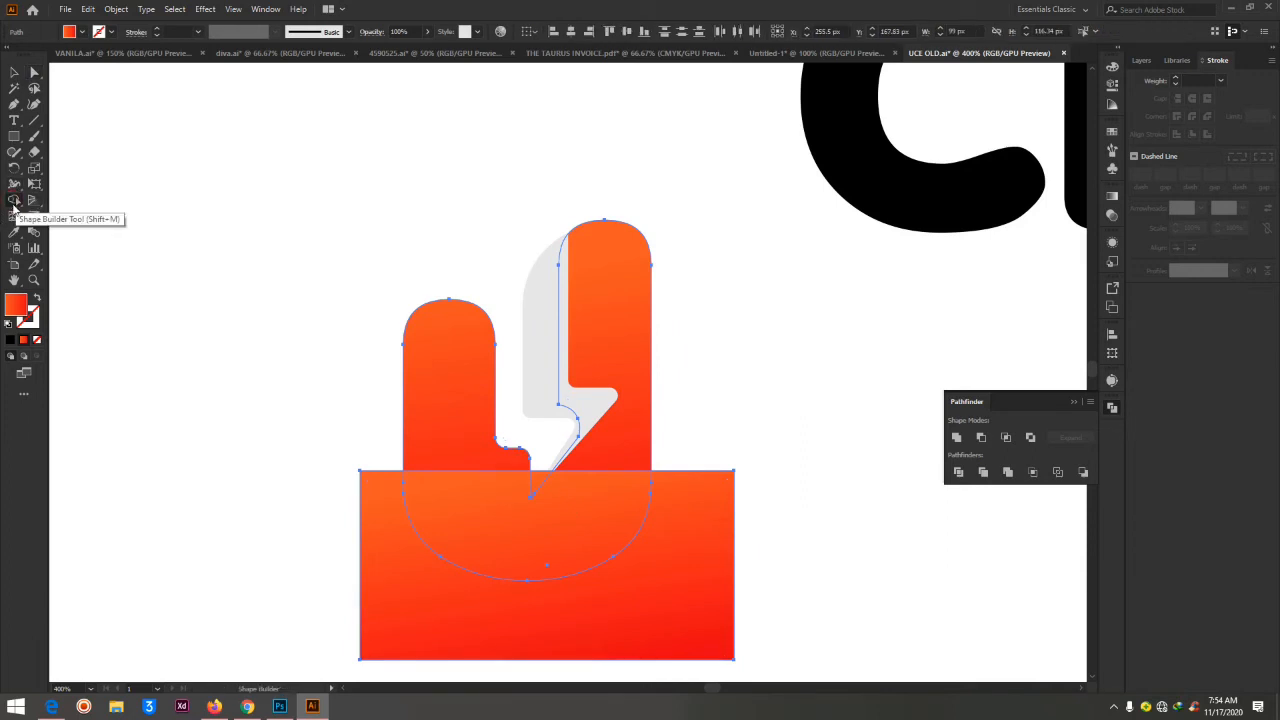
pyautogui.keyDown('alt'); pyautogui.click(452, 619); pyautogui.keyUp('alt')
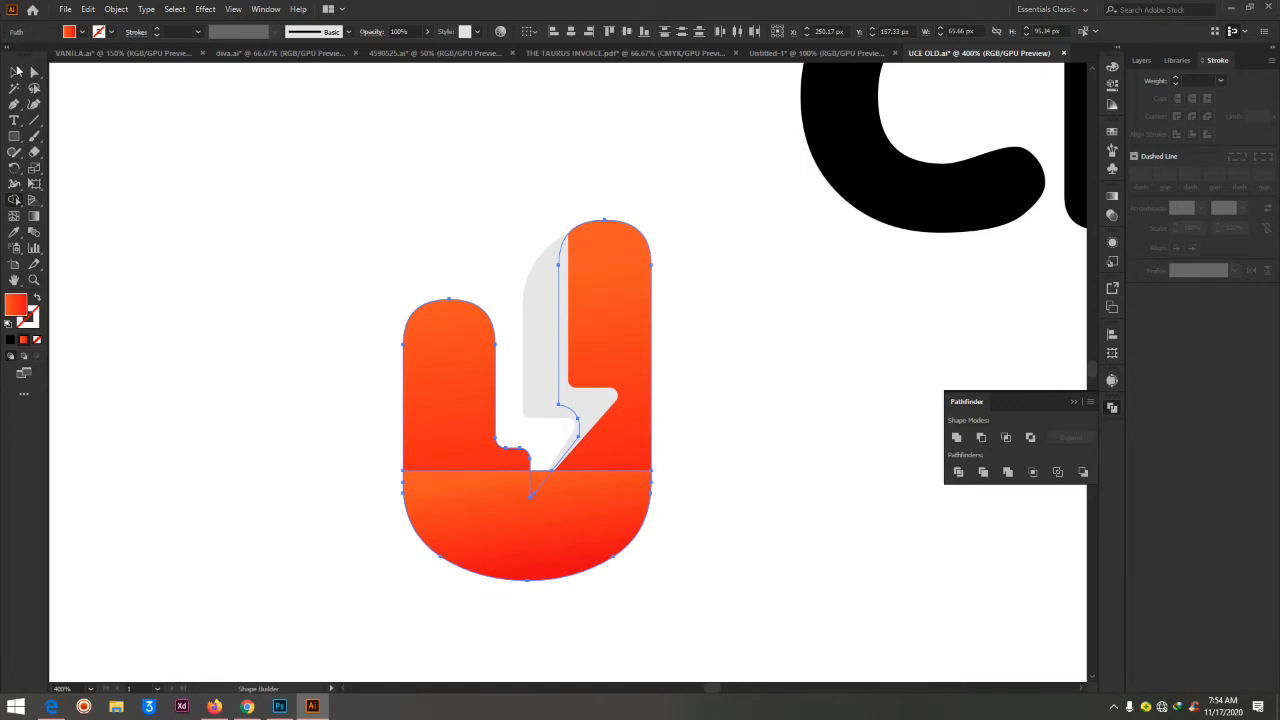
pyautogui.click(34, 72)
pyautogui.click(740, 263)
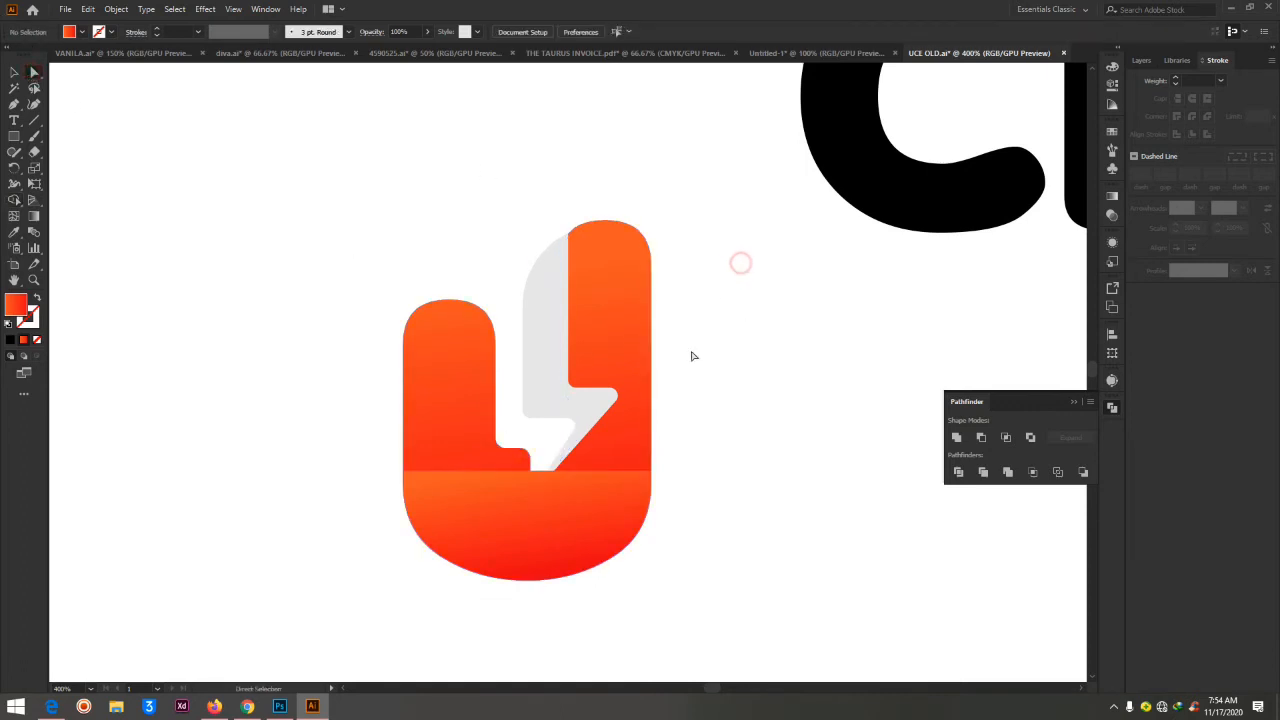
# Bend the U's base piece's top edge into a concave arc with the Curvature tool, raise its right end, and deselect
pyautogui.click(497, 472)
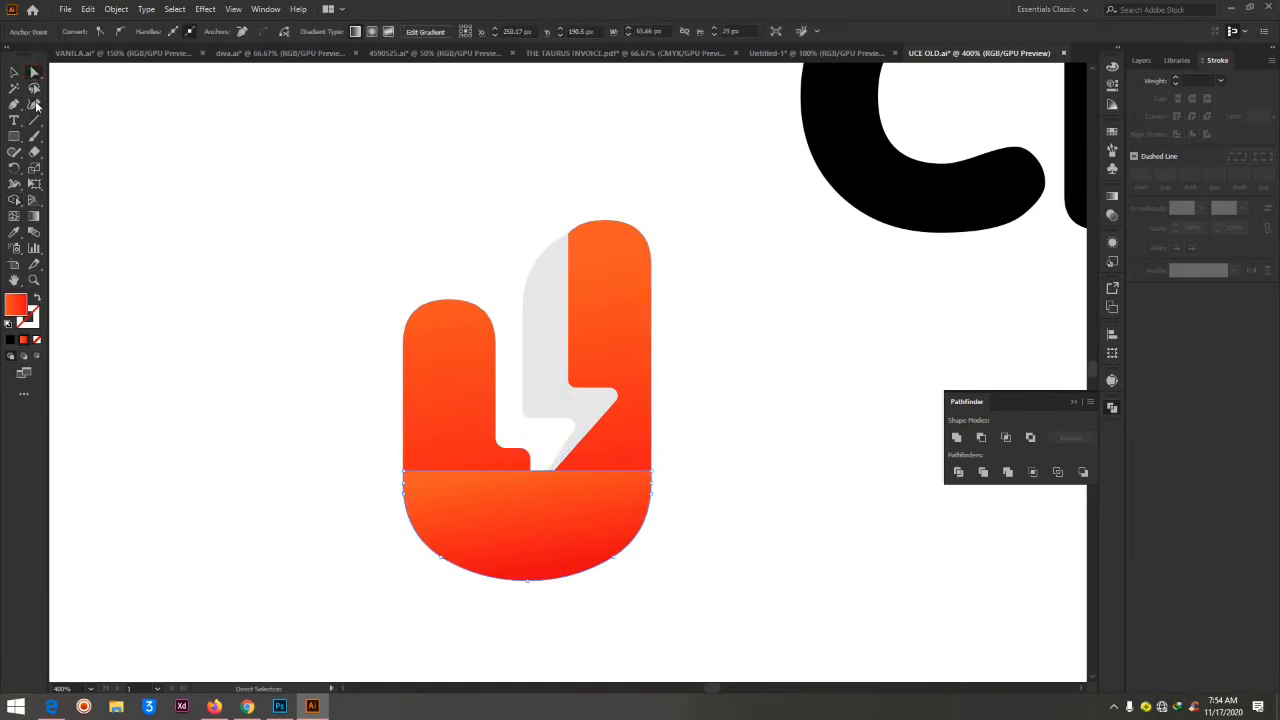
pyautogui.click(34, 104)
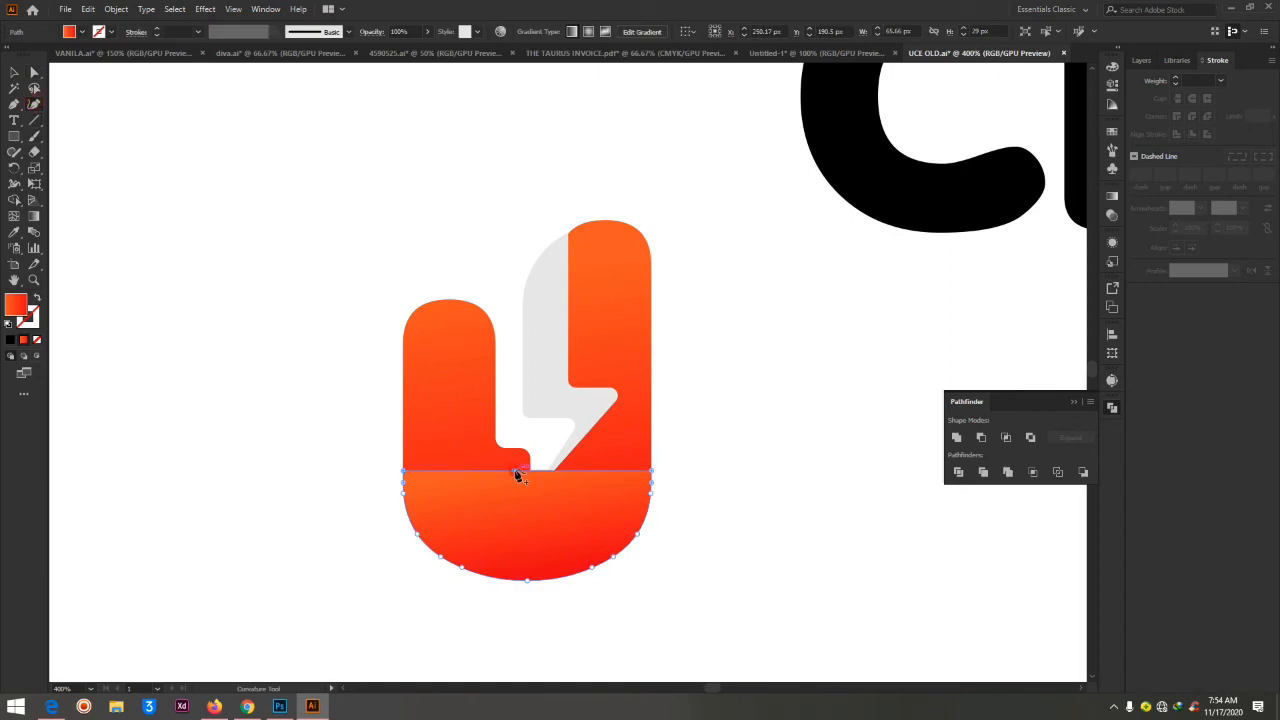
pyautogui.moveTo(516, 476); pyautogui.dragTo(530, 516)
pyautogui.moveTo(652, 476); pyautogui.dragTo(651, 438)
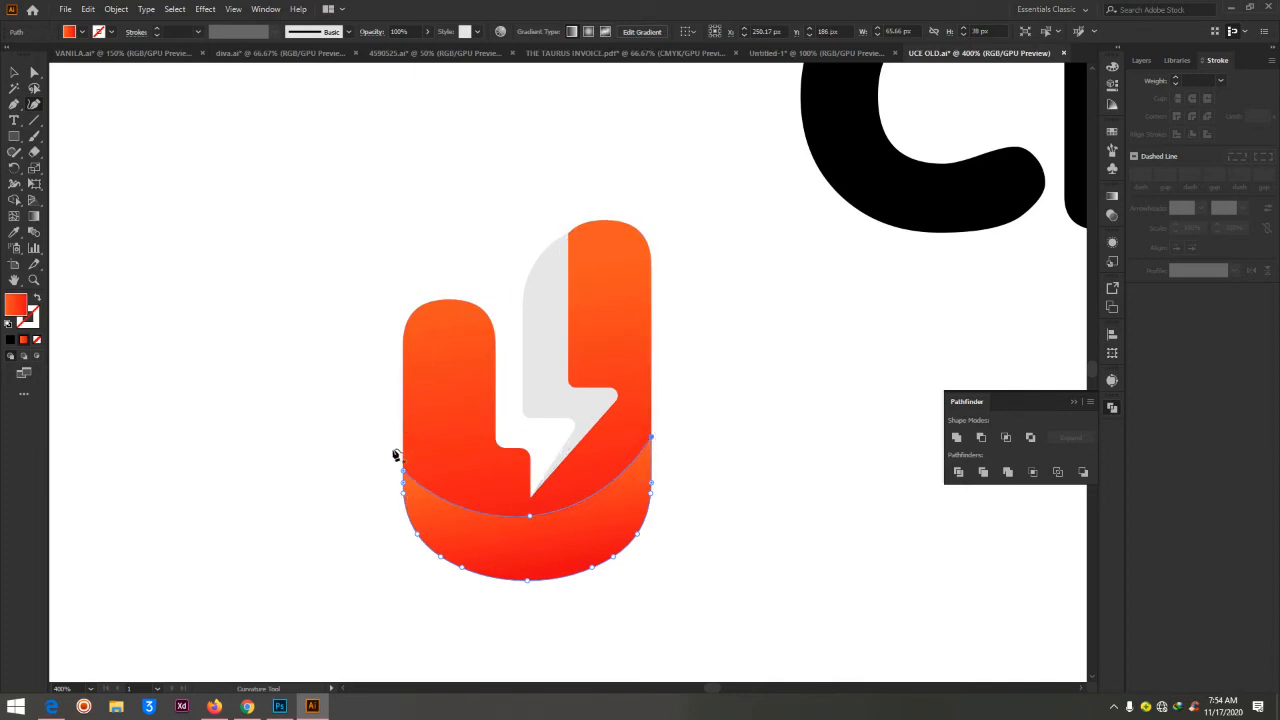
pyautogui.moveTo(651, 410); pyautogui.dragTo(651, 402)
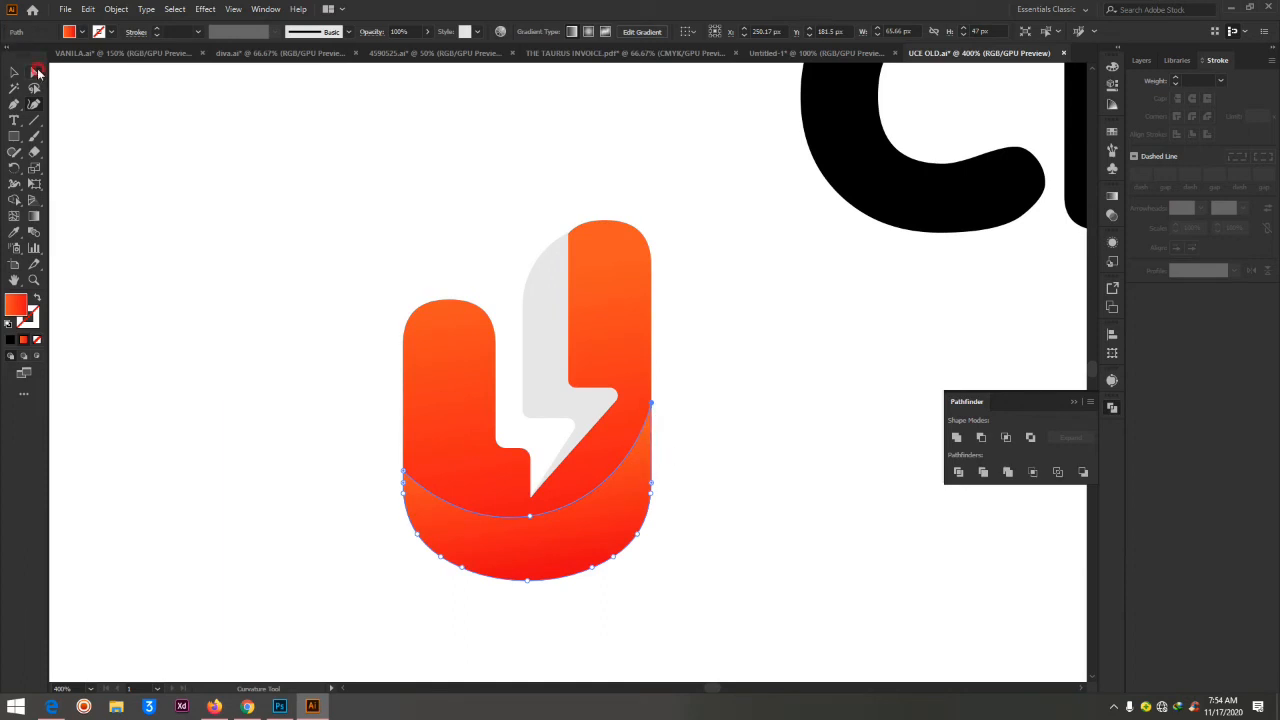
pyautogui.click(35, 72)
pyautogui.click(782, 341)
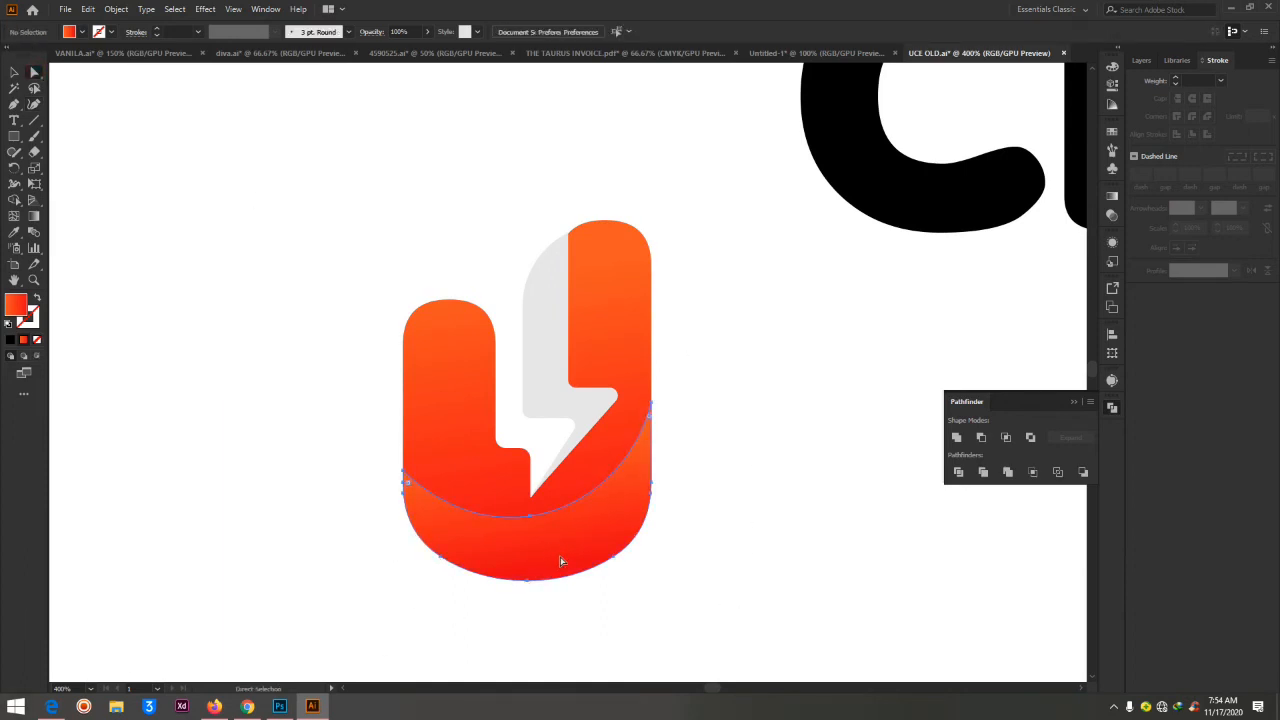
# Redirect the base piece's gradient diagonally, from orange at its upper right end to red at its lower left
pyautogui.click(557, 554)
pyautogui.click(33, 216)
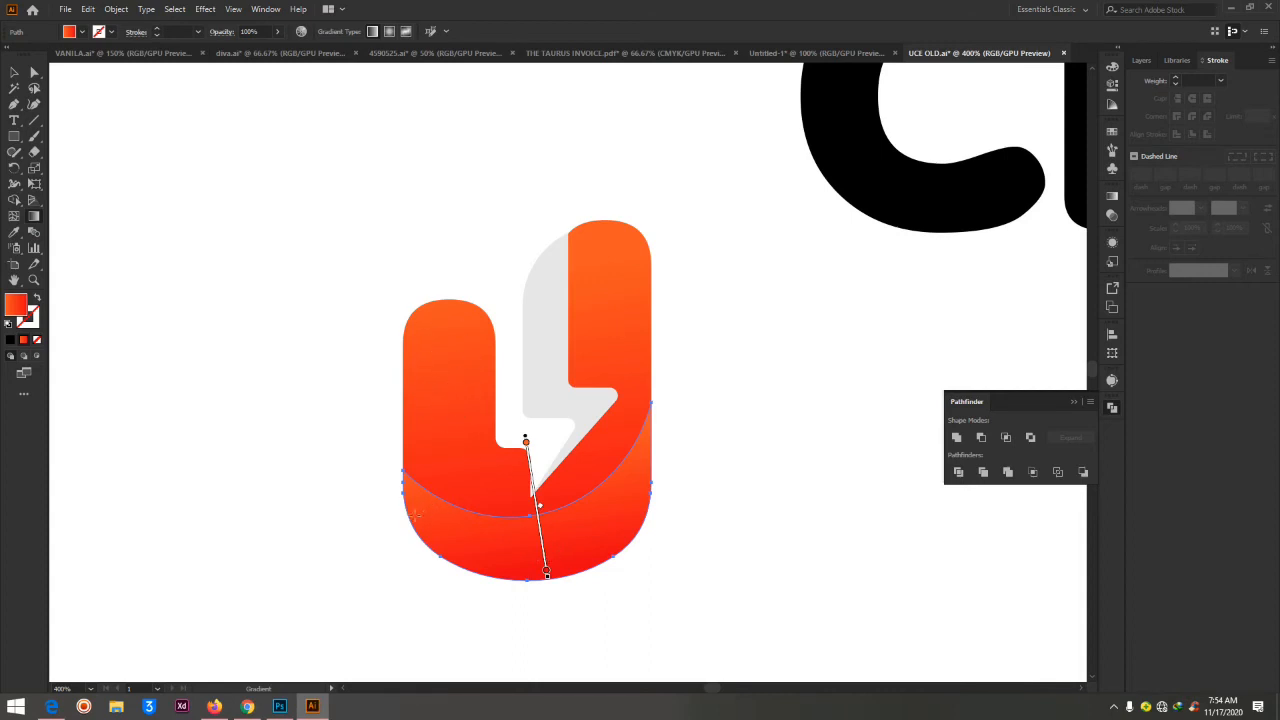
pyautogui.moveTo(415, 515); pyautogui.dragTo(624, 524)
pyautogui.moveTo(542, 579); pyautogui.dragTo(592, 508)
pyautogui.moveTo(651, 410); pyautogui.dragTo(383, 606)
pyautogui.click(33, 72)
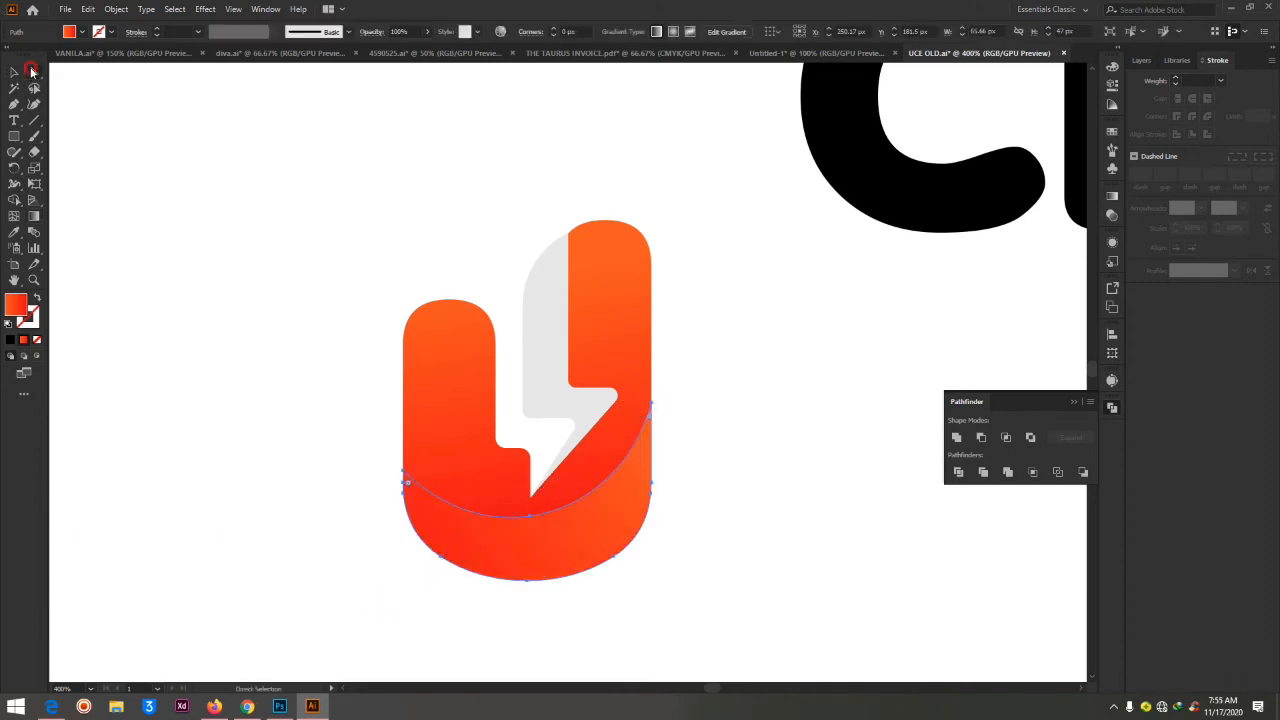
pyautogui.click(691, 294)
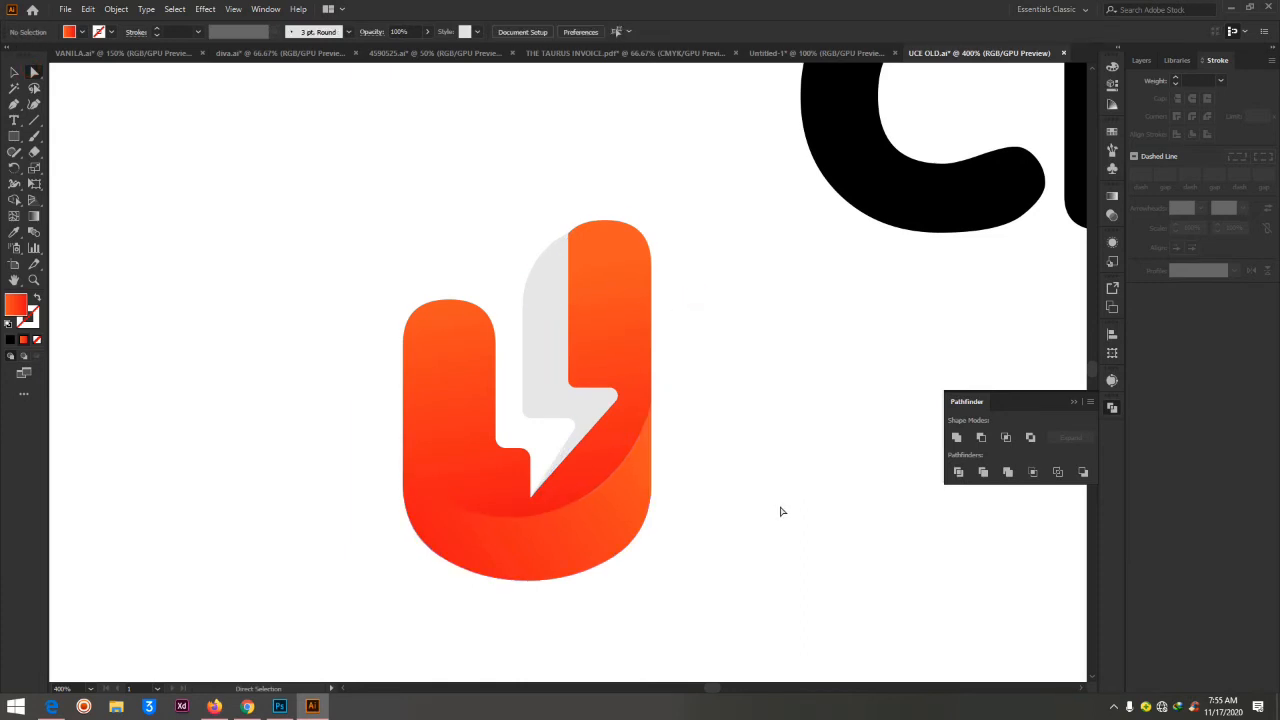
# Change the lightning bolt's fill to a darker grey swatch and deselect it
pyautogui.hotkey('ctrl', '-')
pyautogui.hotkey('ctrl', '-')
pyautogui.hotkey('ctrl', '-')
pyautogui.hotkey('ctrl', '-')
pyautogui.hotkey('ctrl', '+')
pyautogui.hotkey('ctrl', '+')
pyautogui.hotkey('ctrl', '+')
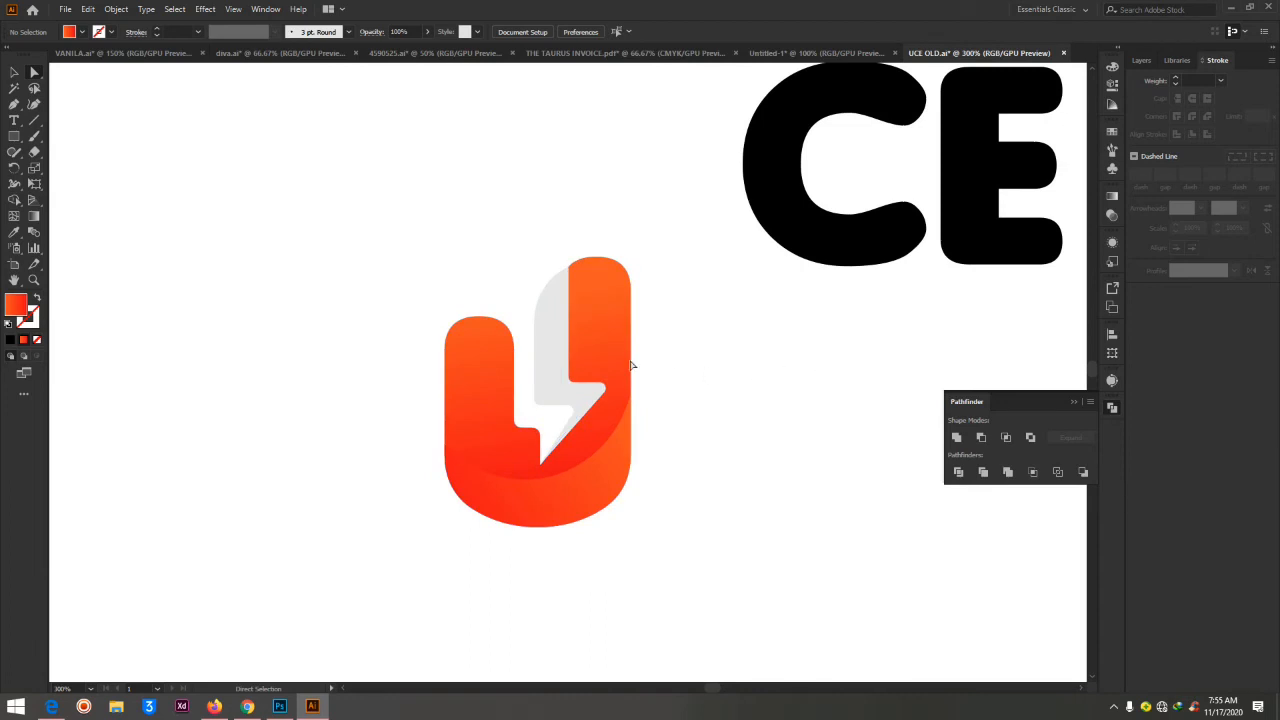
pyautogui.click(534, 323)
pyautogui.click(710, 272)
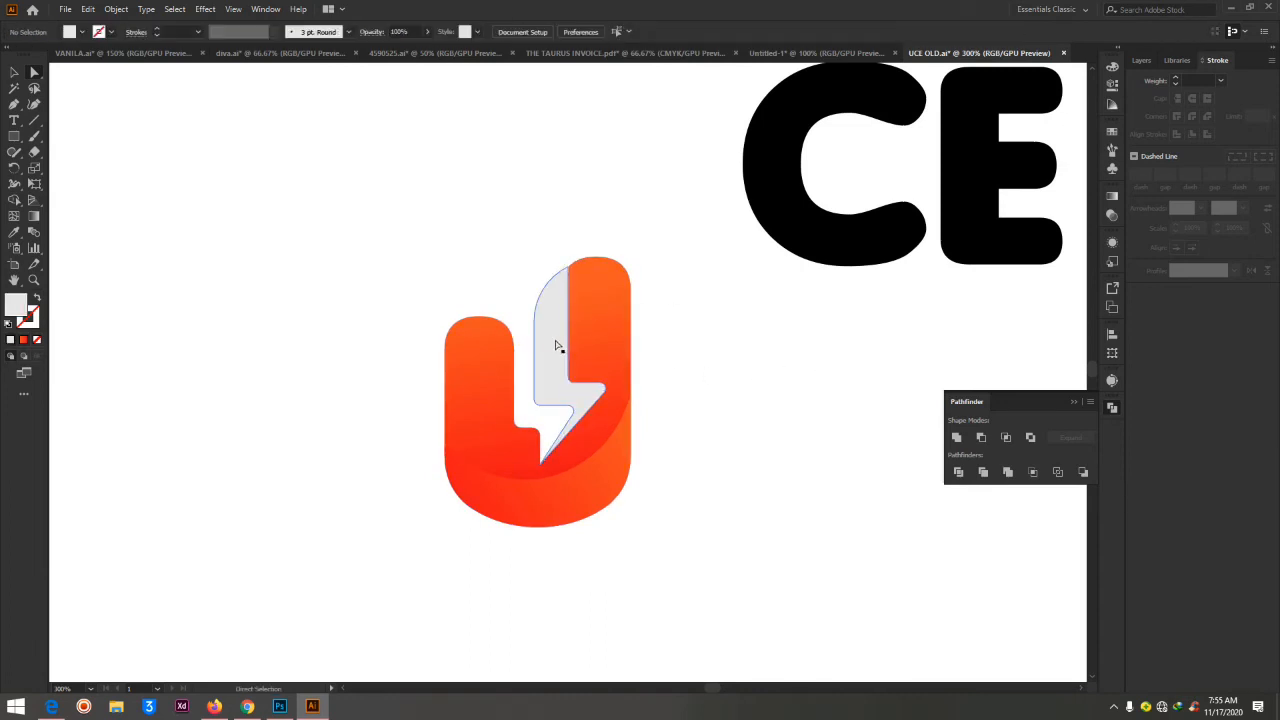
pyautogui.click(550, 342)
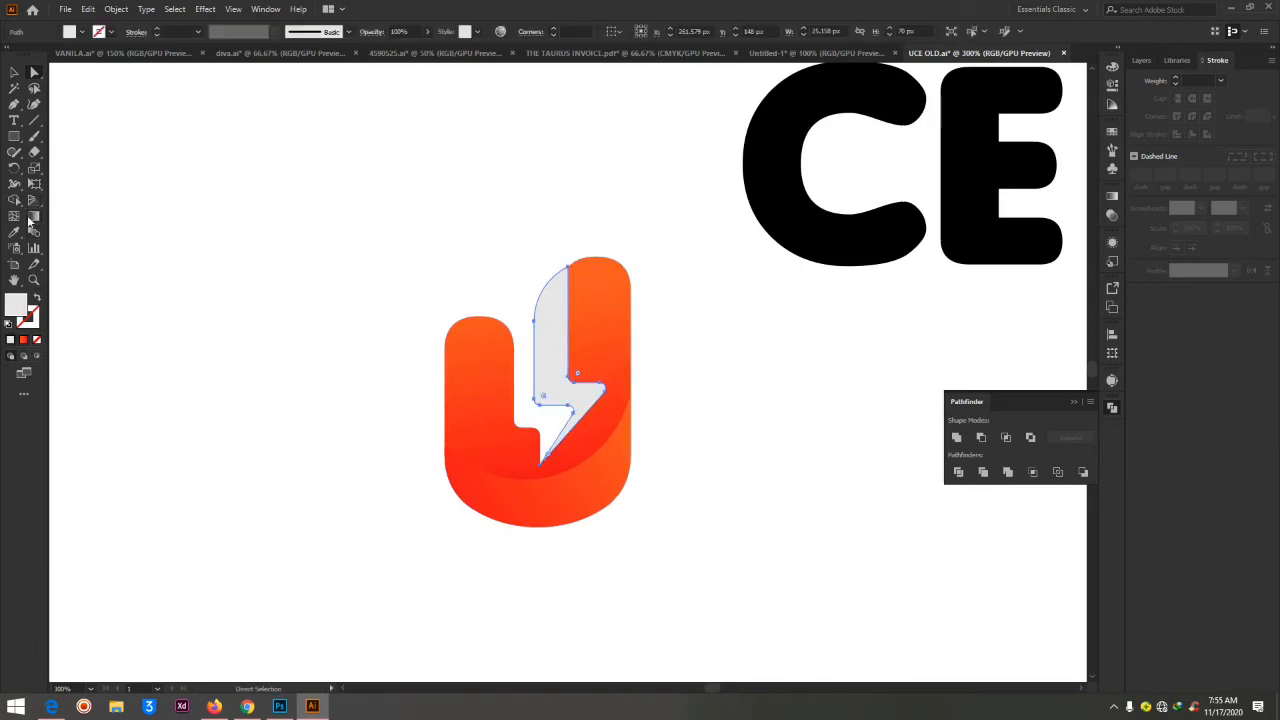
pyautogui.click(80, 32)
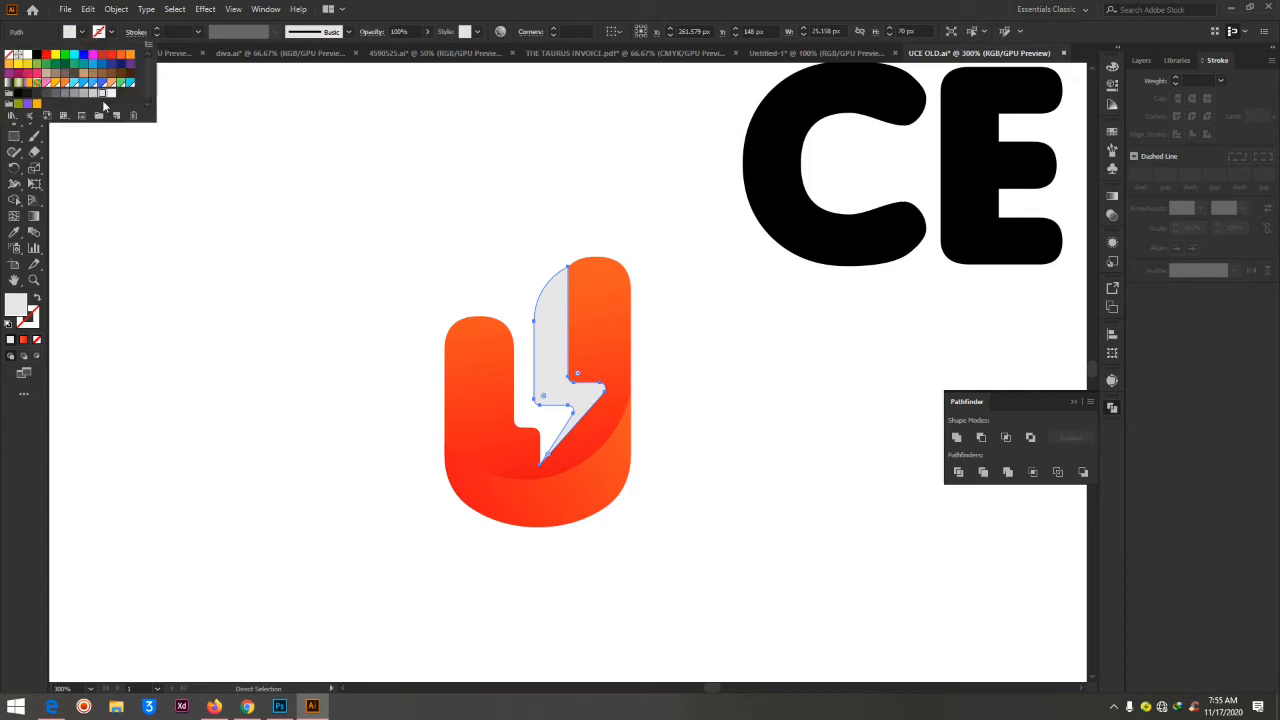
pyautogui.click(93, 96)
pyautogui.click(855, 475)
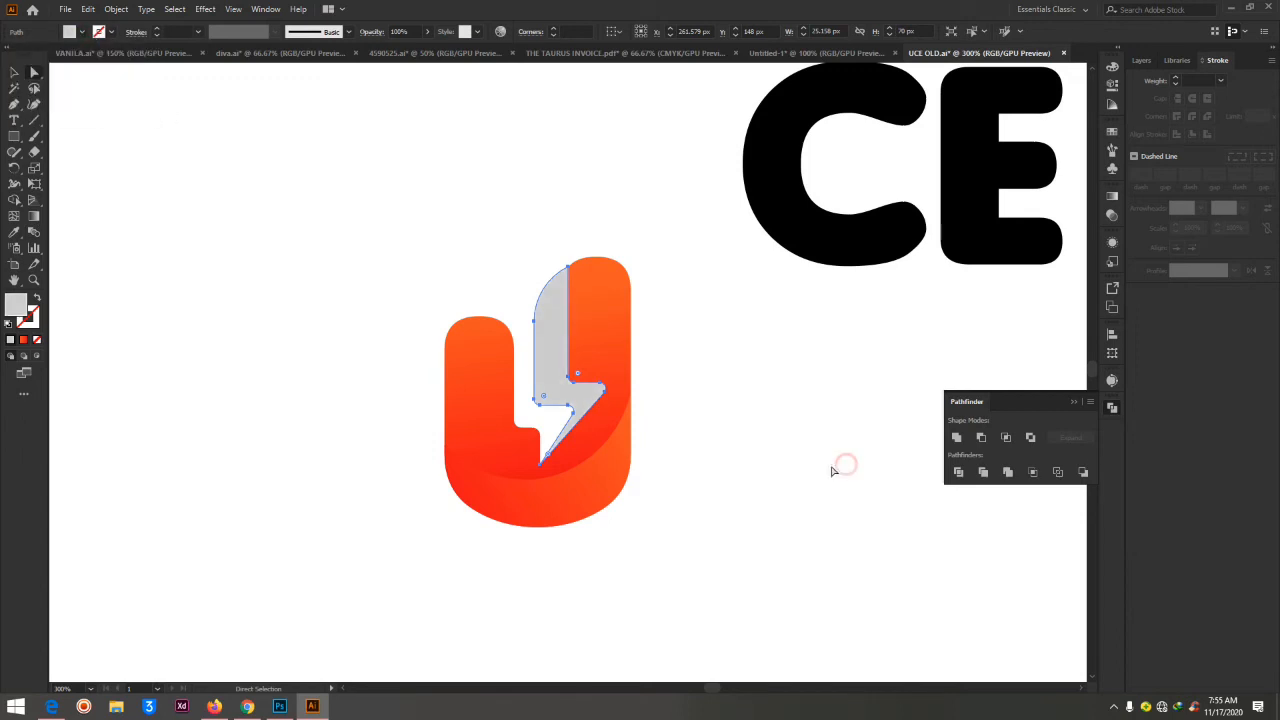
pyautogui.click(831, 467)
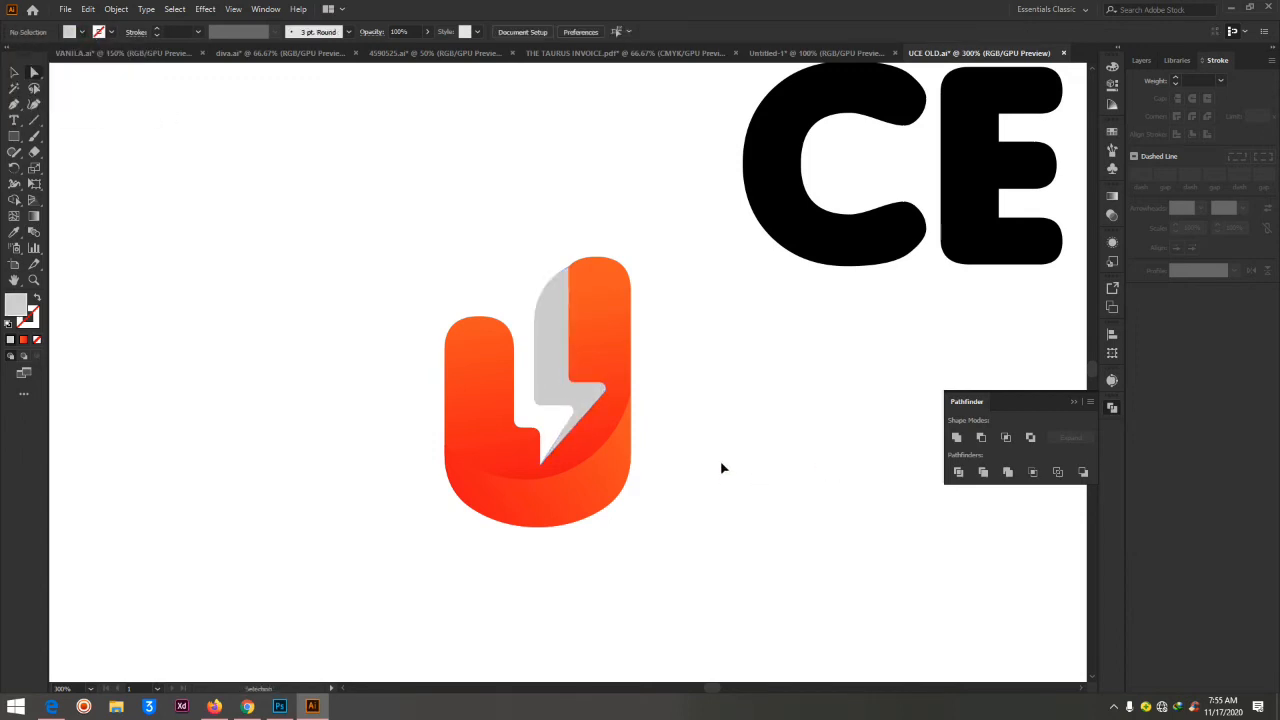
# Select all parts of the U with its lightning bolt and move them directly in front of the letters CE
pyautogui.hotkey('ctrl', '-')
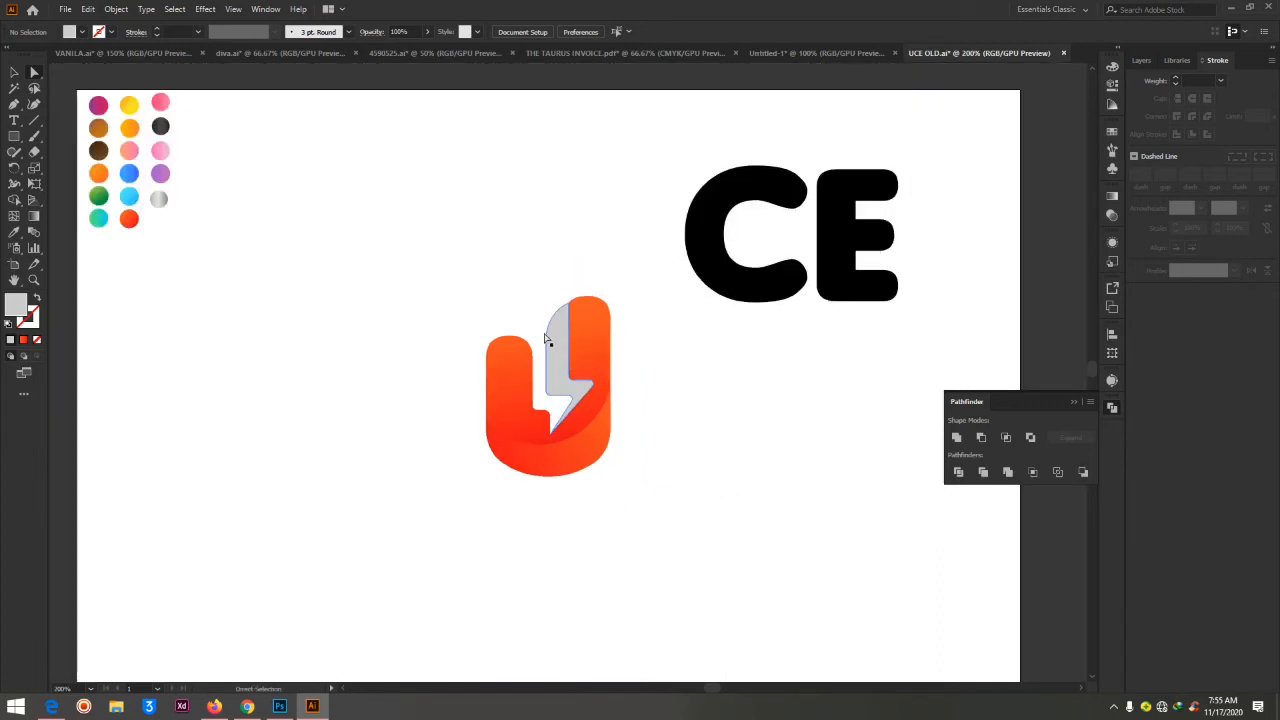
pyautogui.moveTo(451, 259); pyautogui.dragTo(663, 521)
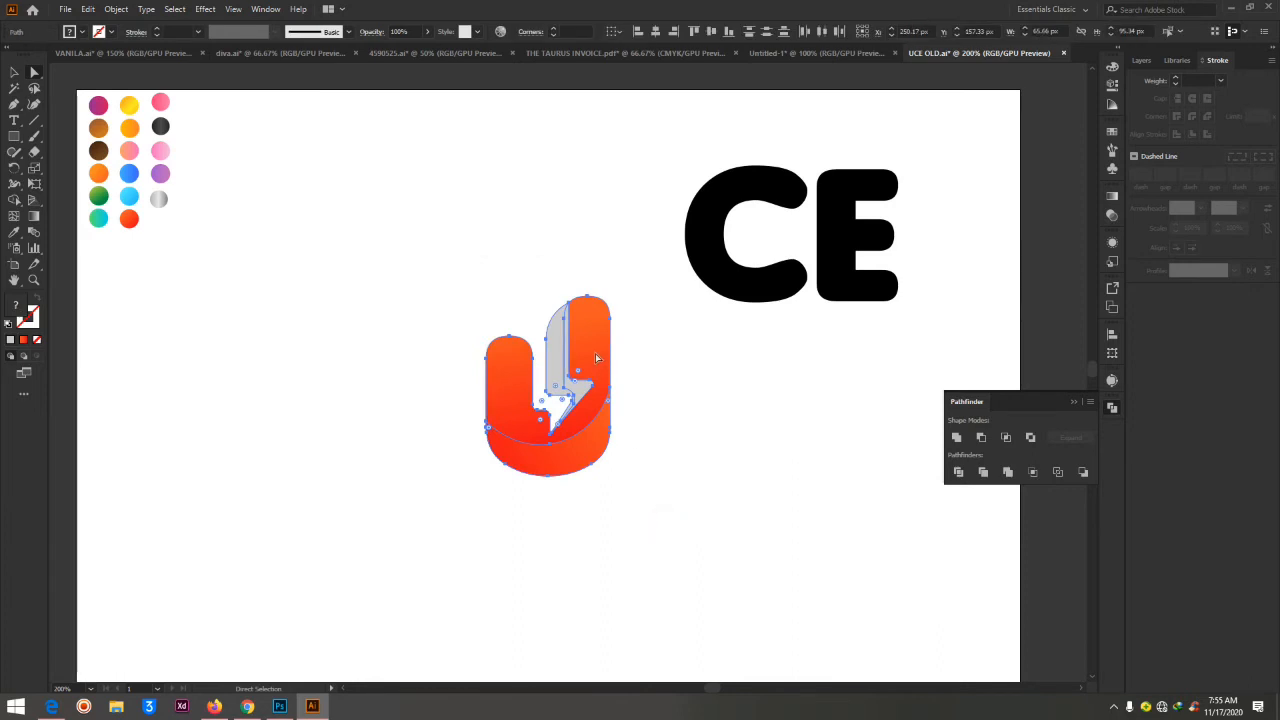
pyautogui.click(12, 72)
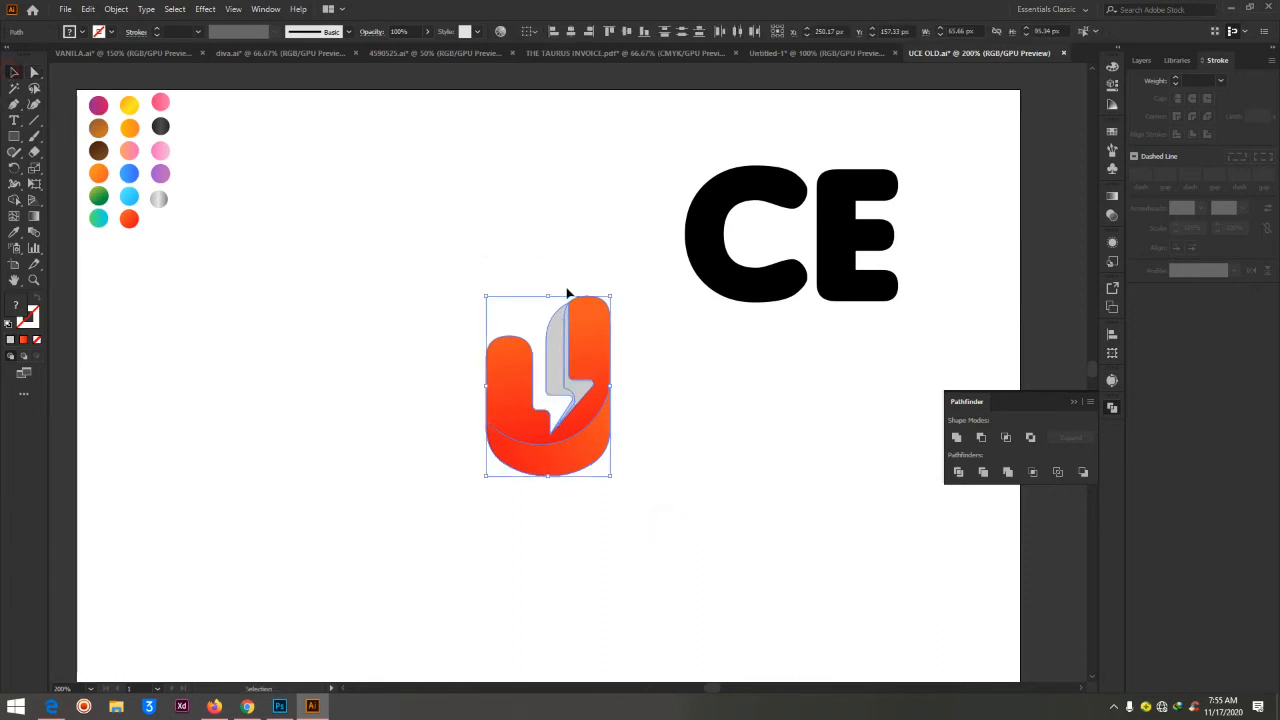
pyautogui.moveTo(592, 368); pyautogui.dragTo(643, 189)
pyautogui.click(740, 325)
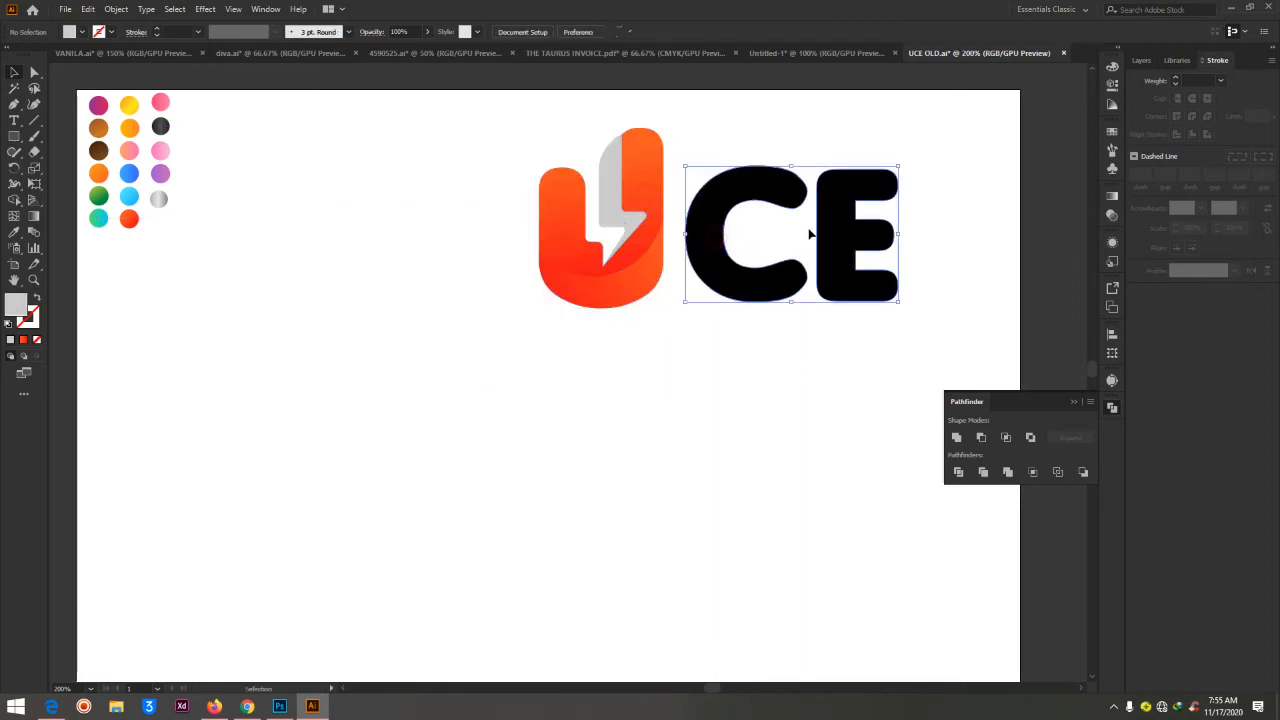
# Fill the letters CE with the orange-red gradient sampled from the matching colour circle using the Eyedropper, and deselect
pyautogui.click(823, 240)
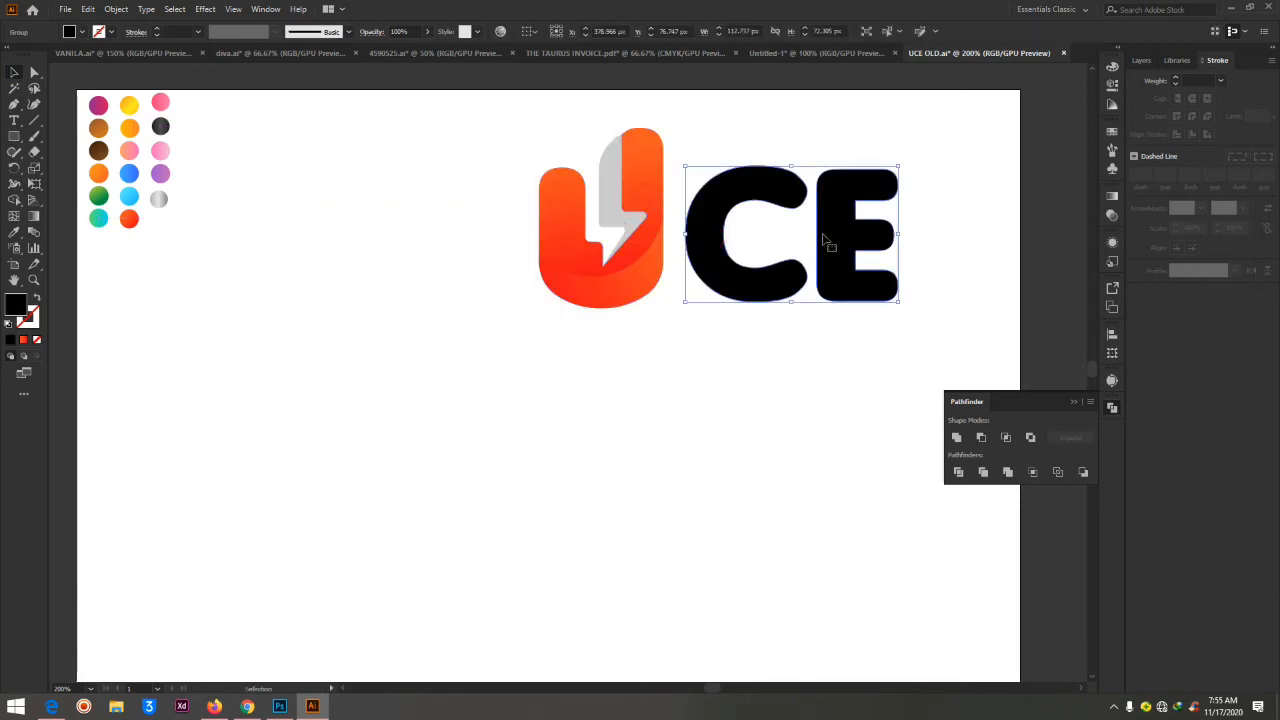
pyautogui.click(13, 232)
pyautogui.click(131, 216)
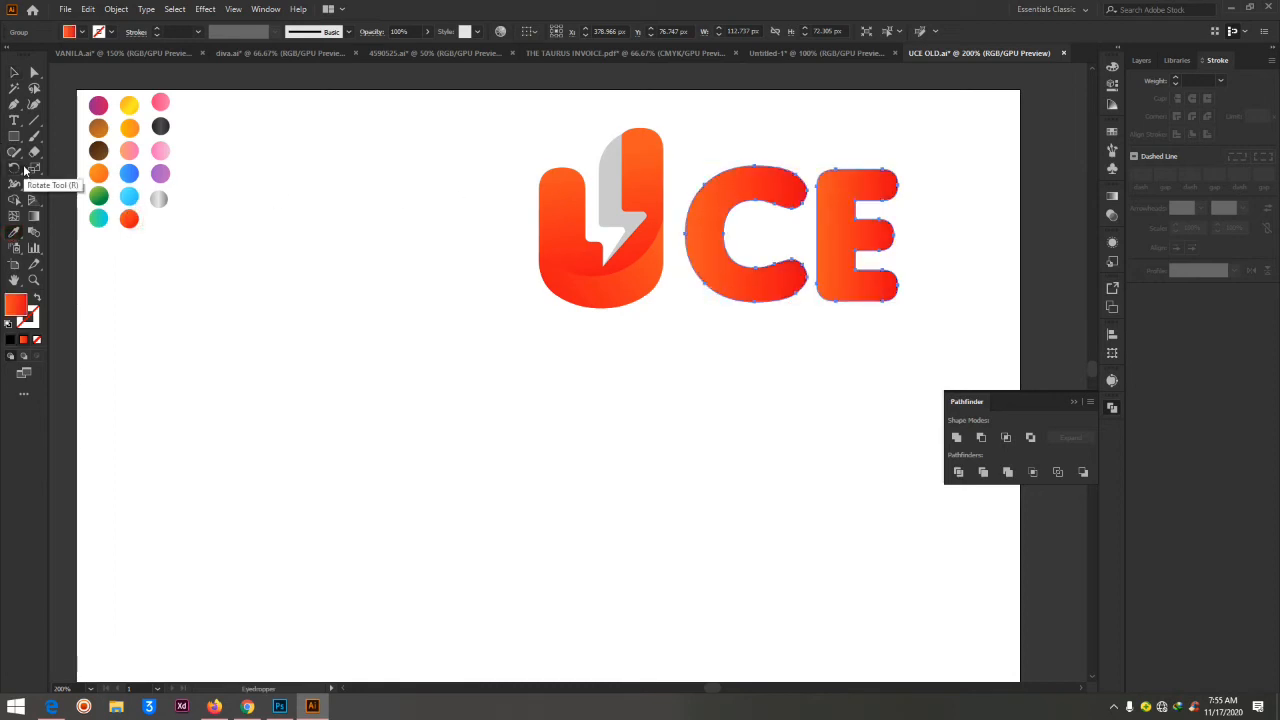
pyautogui.click(34, 73)
pyautogui.click(774, 386)
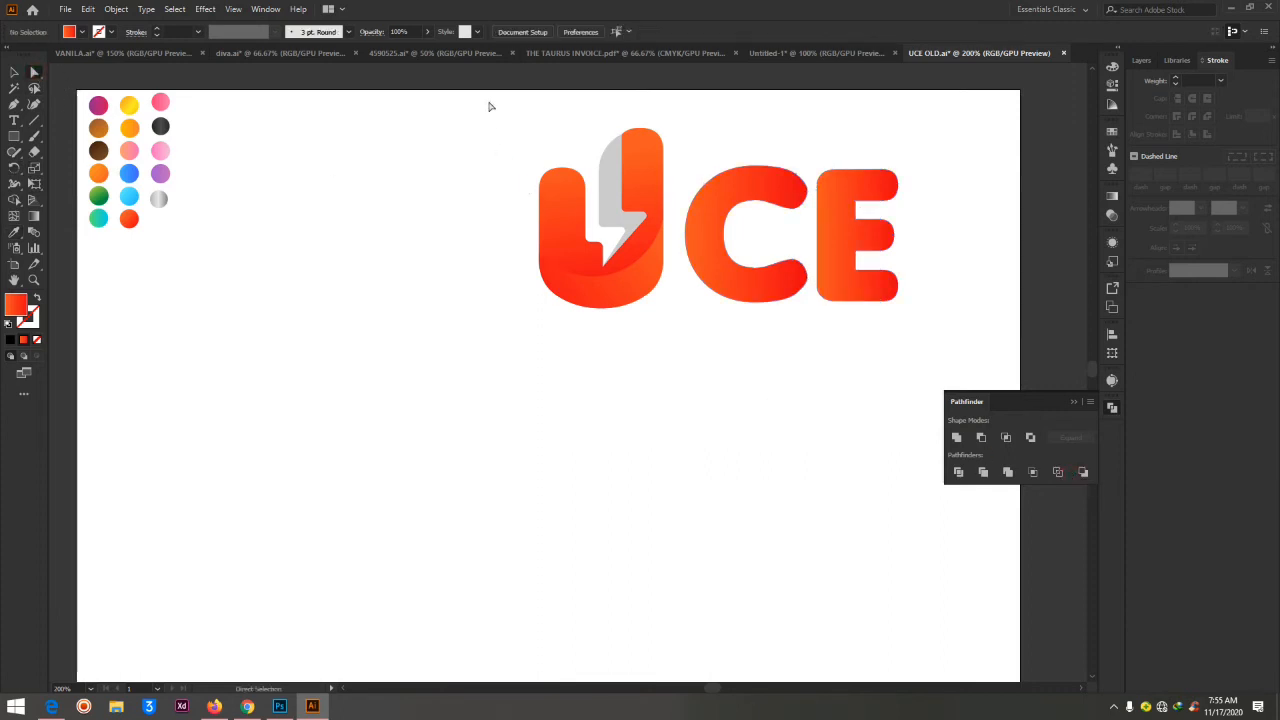
# Select the complete UCE lettering, move it down and left to the middle of the artboard, and deselect
pyautogui.moveTo(489, 106); pyautogui.dragTo(944, 396)
pyautogui.moveTo(703, 229); pyautogui.dragTo(495, 429)
pyautogui.click(830, 377)
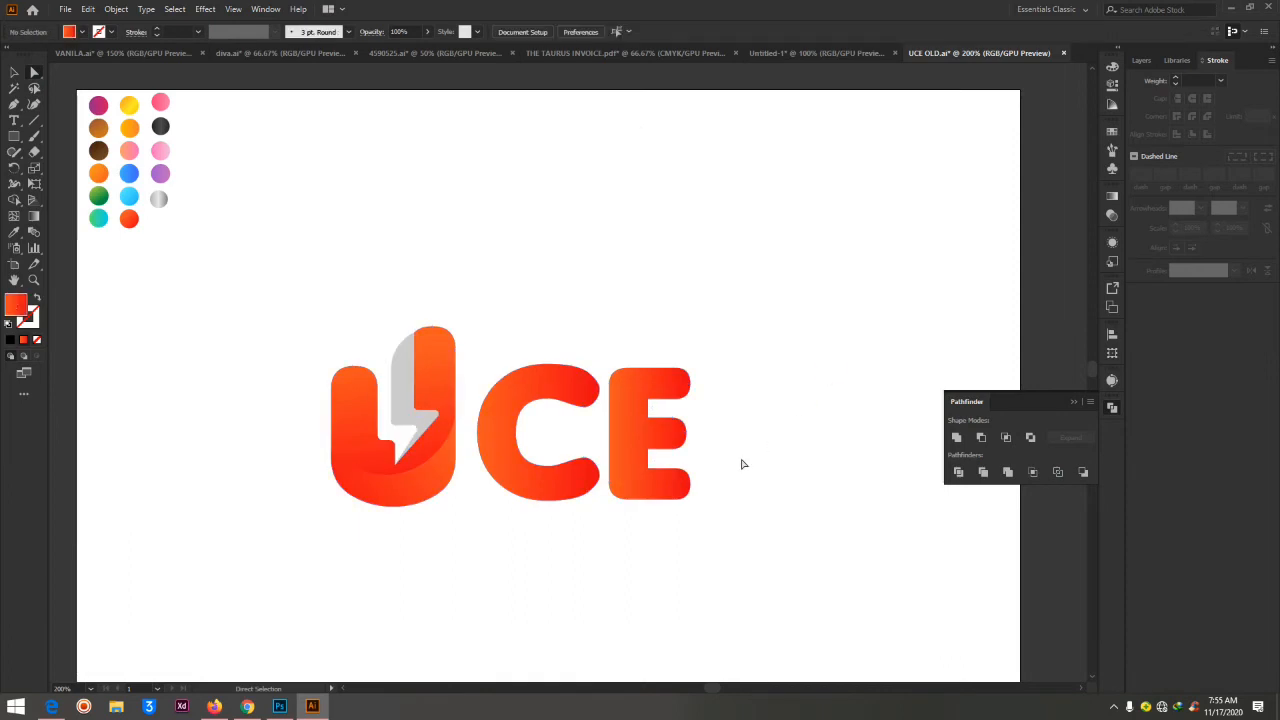
# Place a copy of the letter C about 22 px above and 3 px left of the original
pyautogui.click(515, 453)
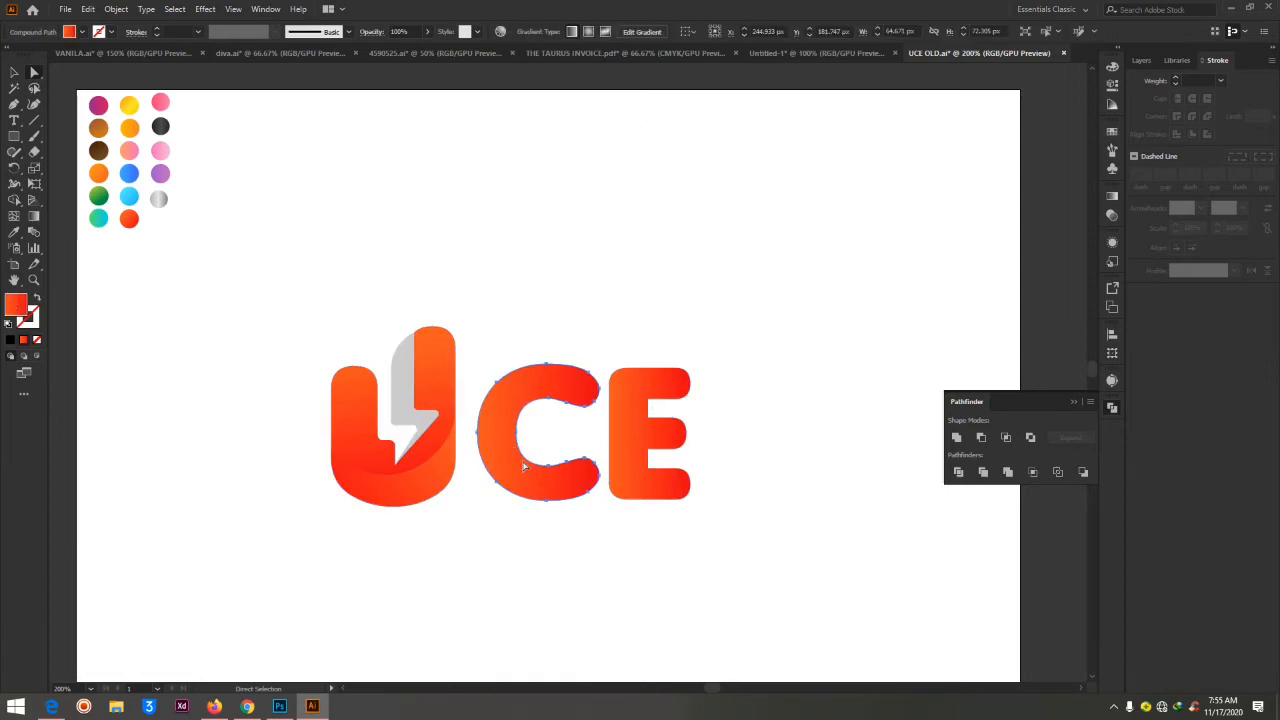
pyautogui.hotkey('ctrl', '=')
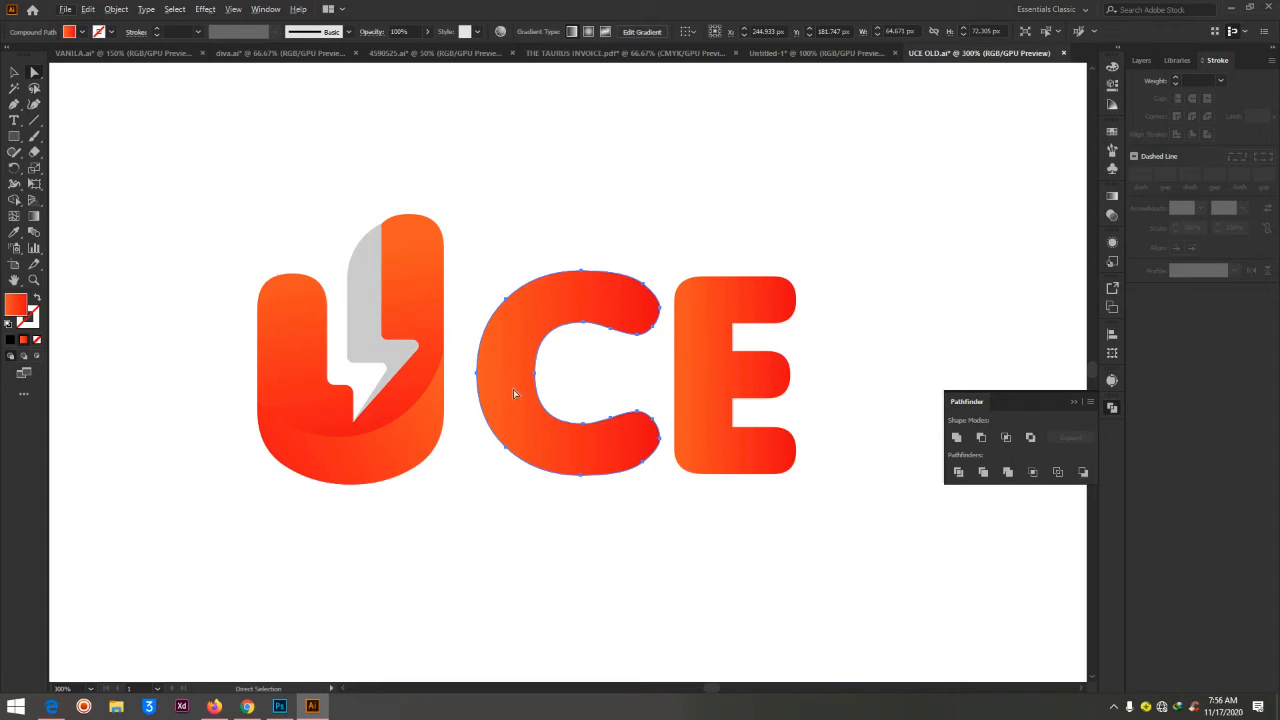
pyautogui.moveTo(511, 390); pyautogui.dragTo(501, 328)
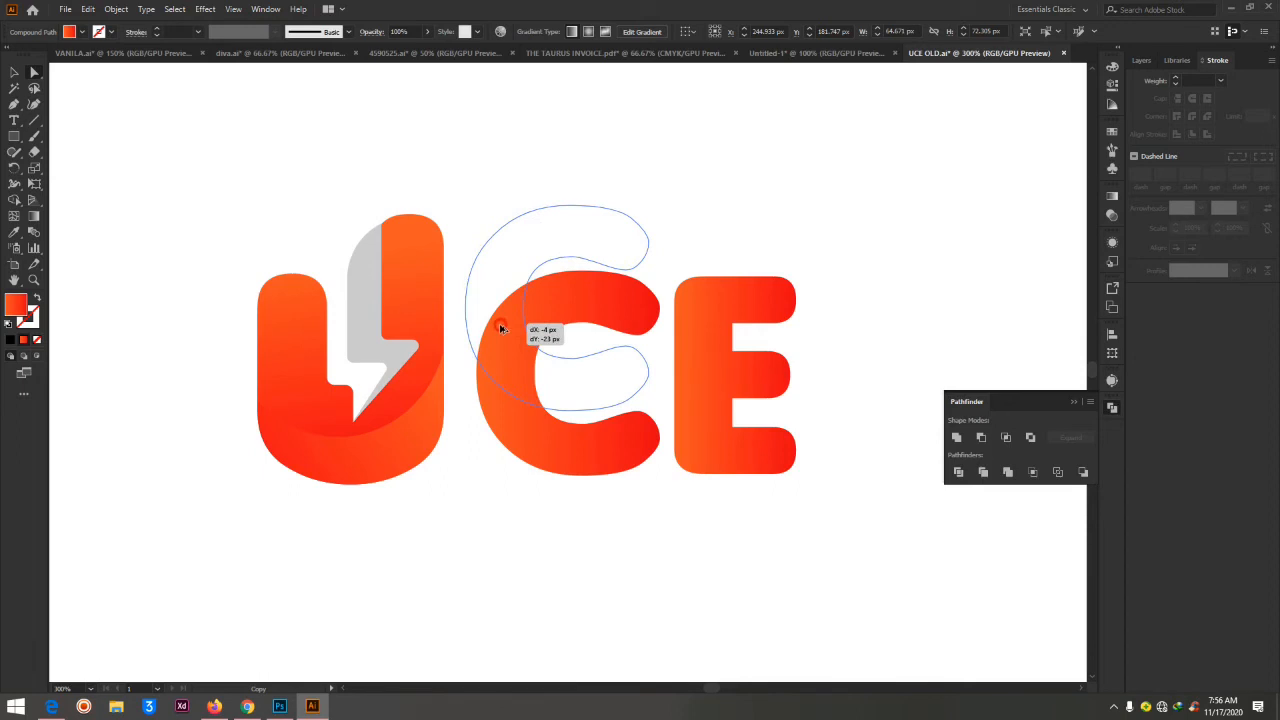
pyautogui.moveTo(501, 328); pyautogui.dragTo(504, 329)
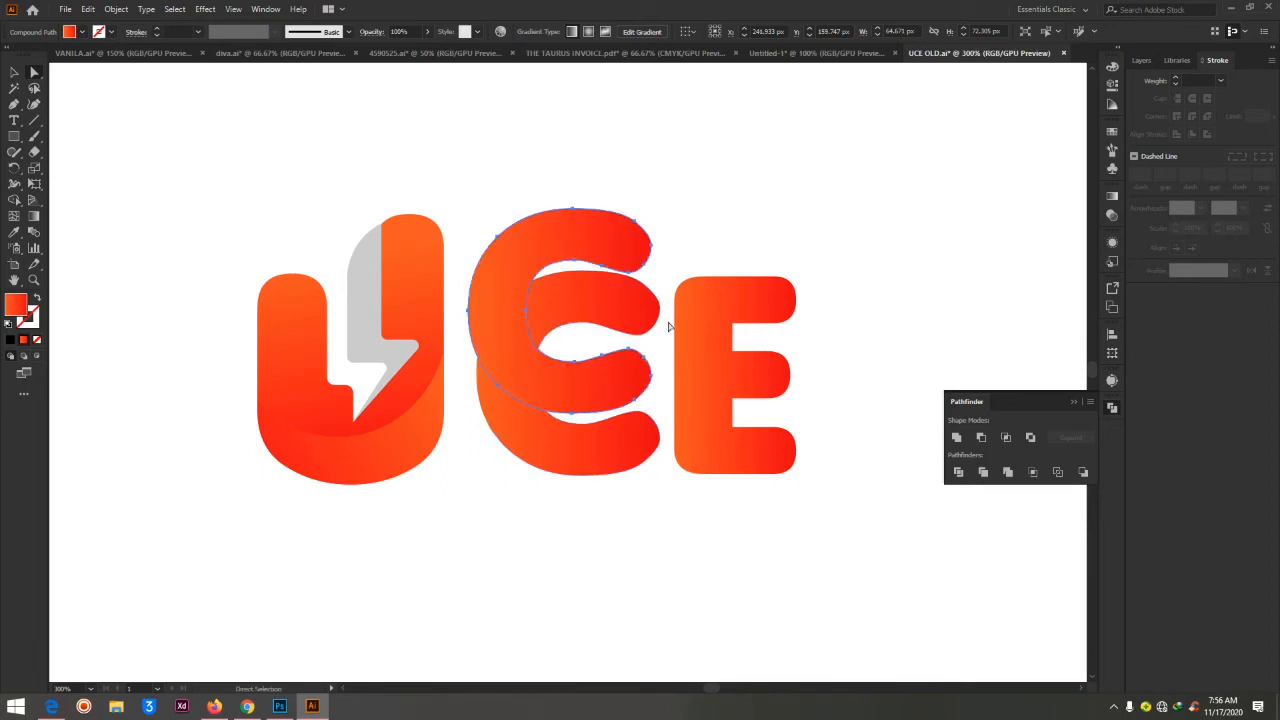
# Select both overlapping Cs, remove the copy's areas outside the original C with Shape Builder, and deselect
pyautogui.keyDown('shift'); pyautogui.click(576, 297); pyautogui.keyUp('shift')
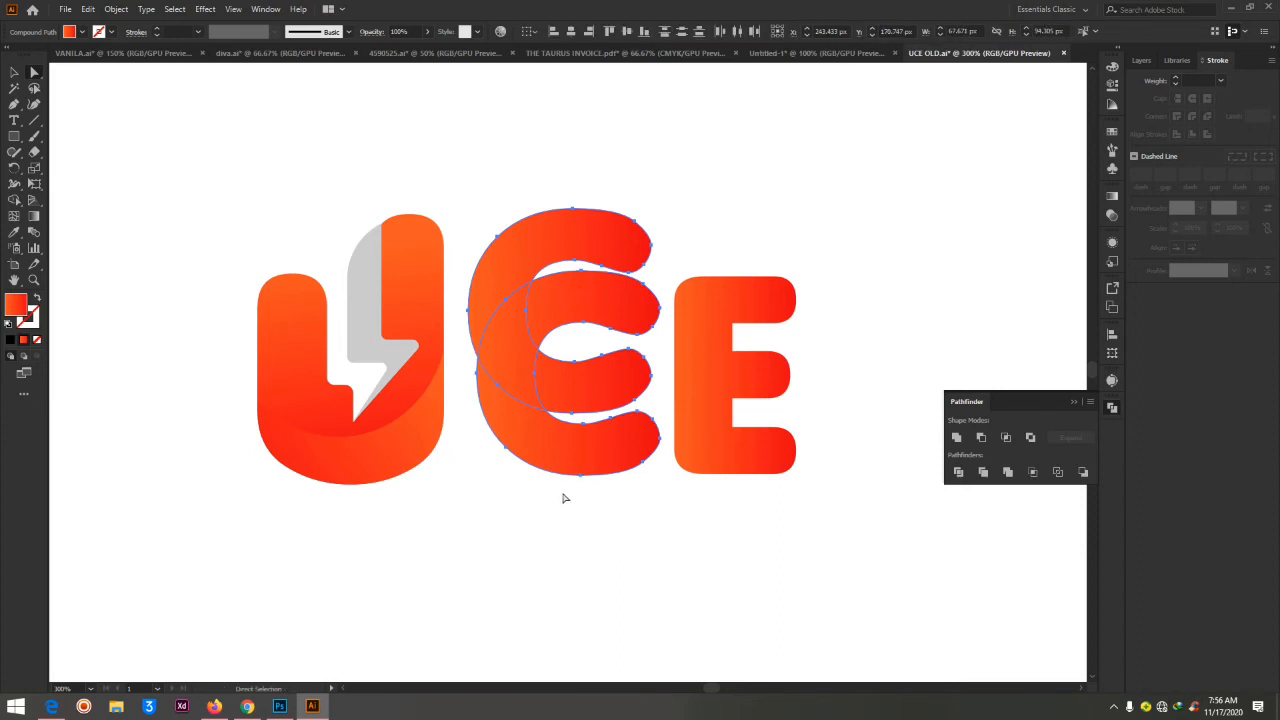
pyautogui.click(14, 199)
pyautogui.keyDown('alt'); pyautogui.click(553, 241); pyautogui.keyUp('alt')
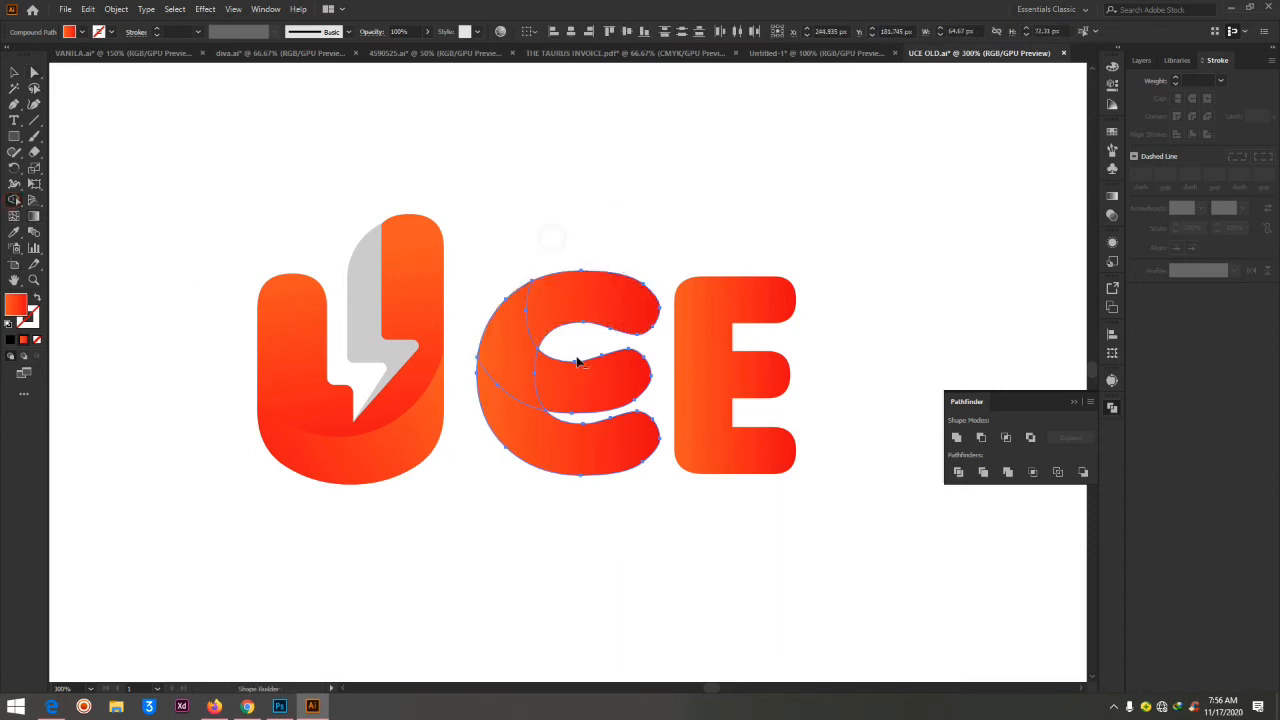
pyautogui.keyDown('alt'); pyautogui.click(600, 392); pyautogui.keyUp('alt')
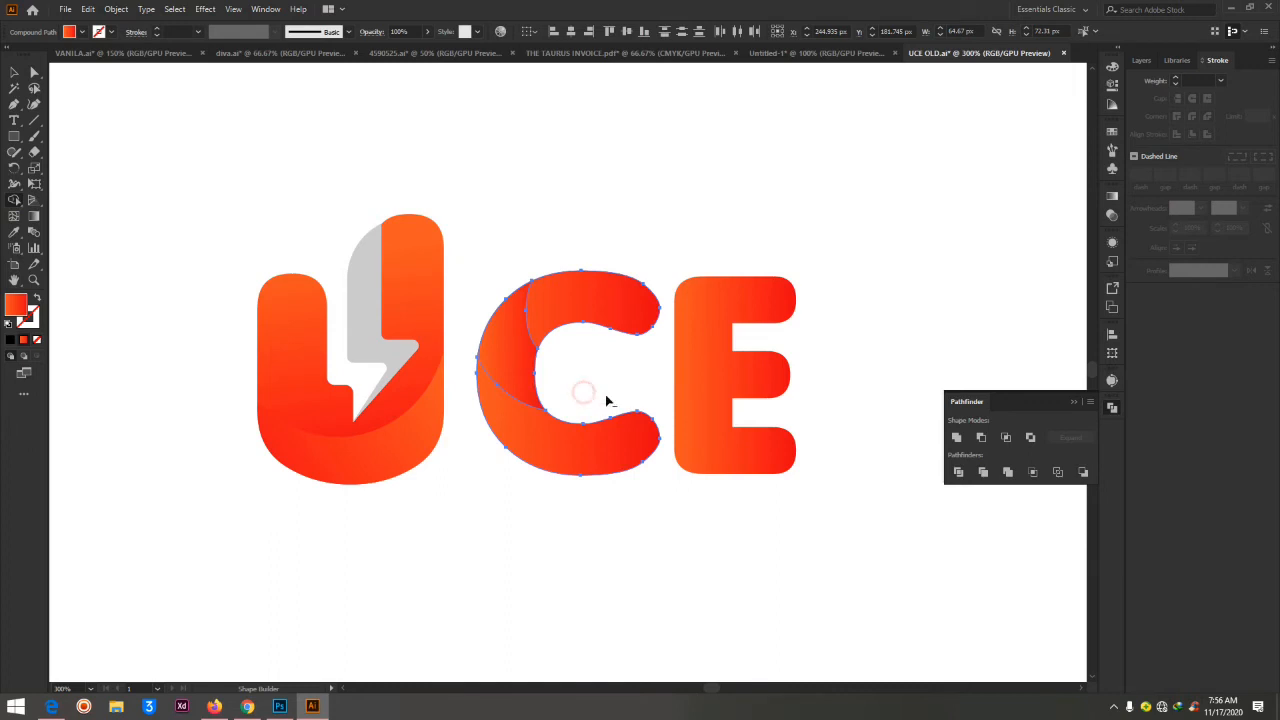
pyautogui.click(35, 72)
pyautogui.click(778, 190)
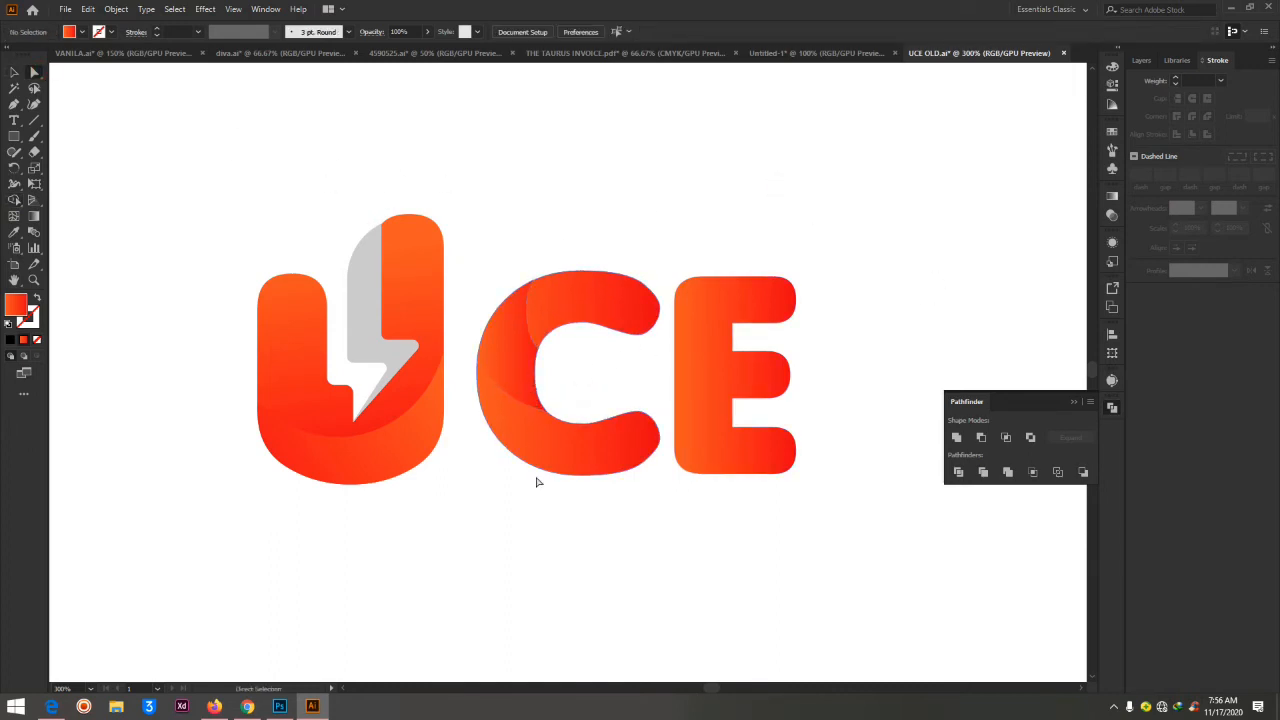
# Redirect the gradient of the C's overlap piece to run steeply downward, from orange at its upper edge to red near its lower tip
pyautogui.click(519, 365)
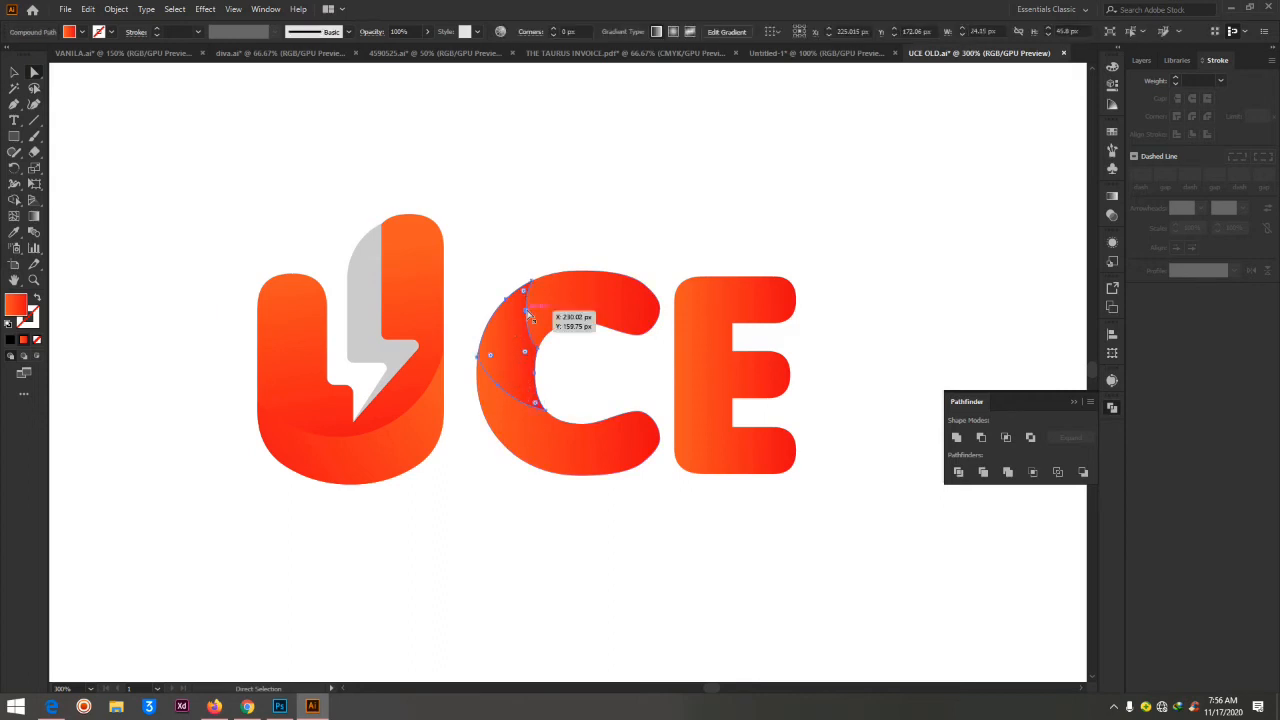
pyautogui.click(33, 218)
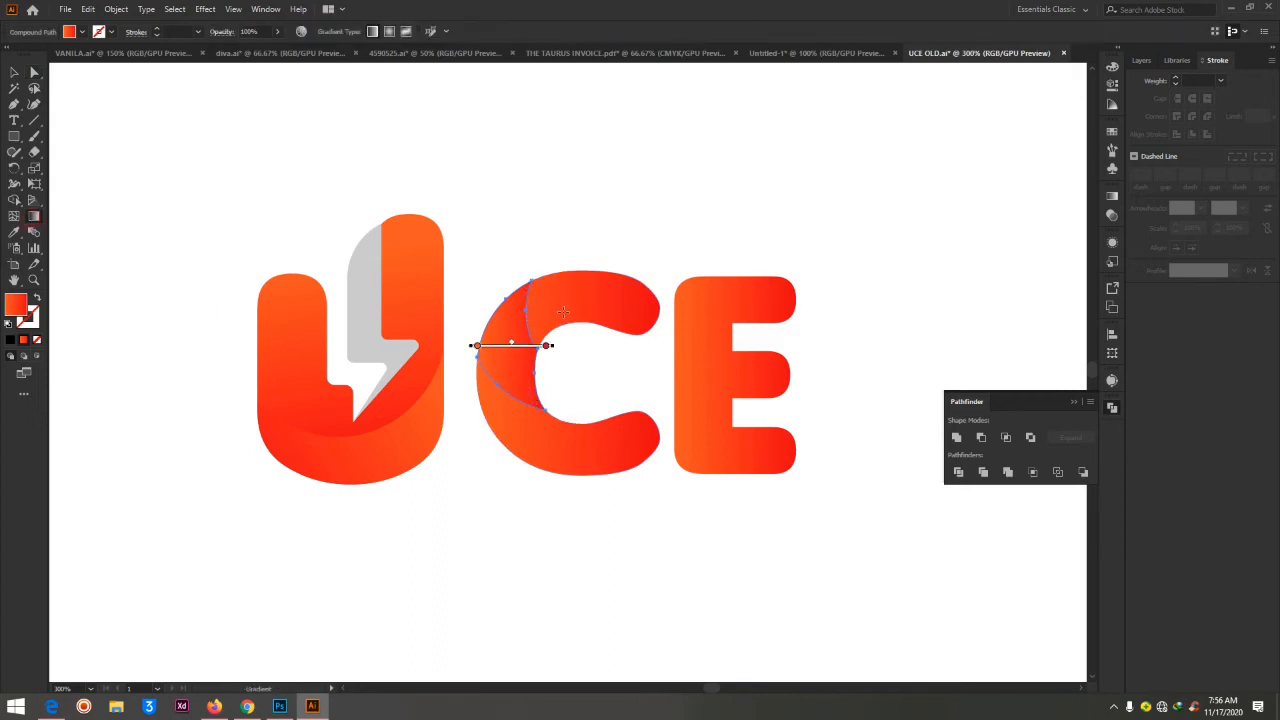
pyautogui.moveTo(503, 291); pyautogui.dragTo(523, 396)
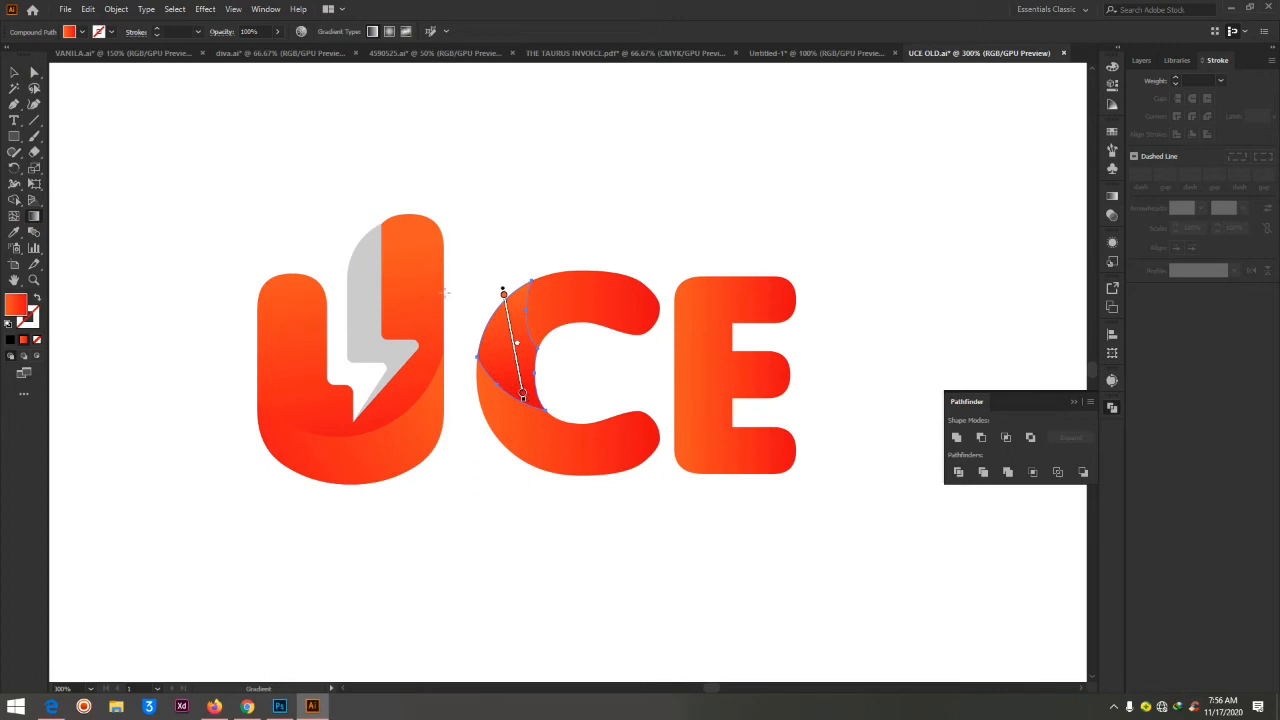
pyautogui.moveTo(508, 301)
pyautogui.mouseDown()
pyautogui.moveTo(513, 373)
pyautogui.moveTo(507, 317)
pyautogui.mouseUp()
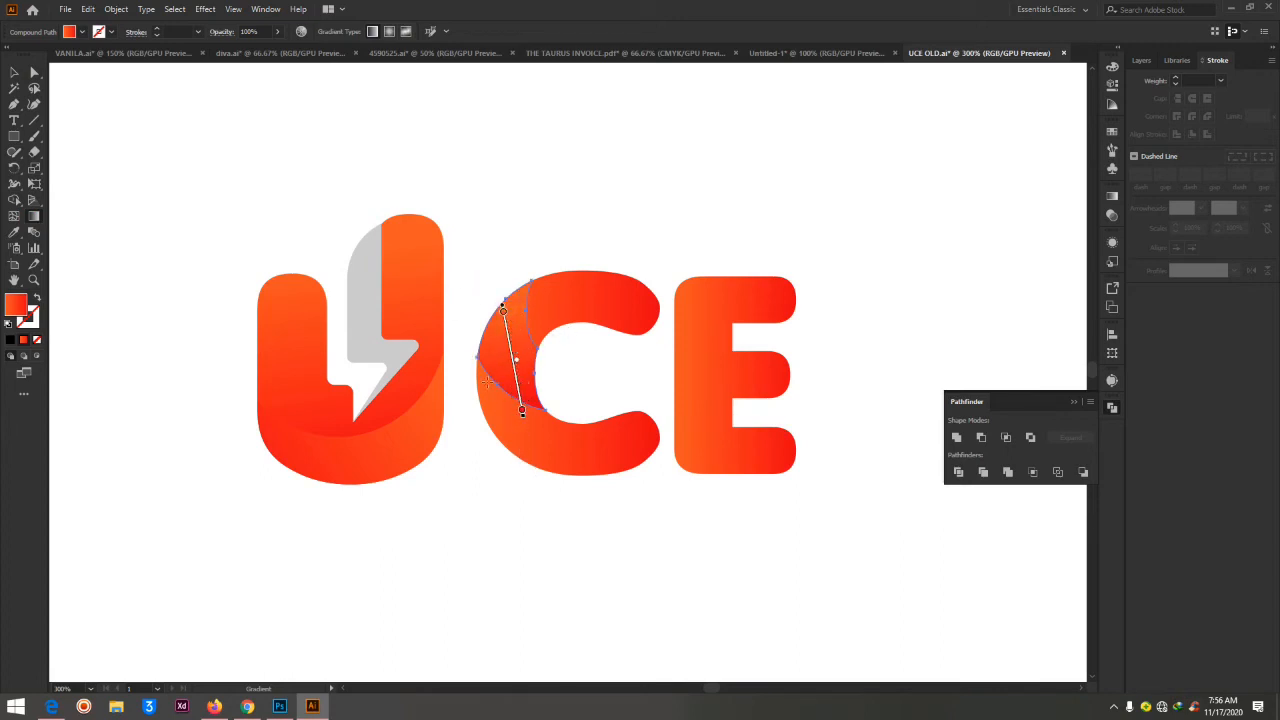
pyautogui.click(31, 79)
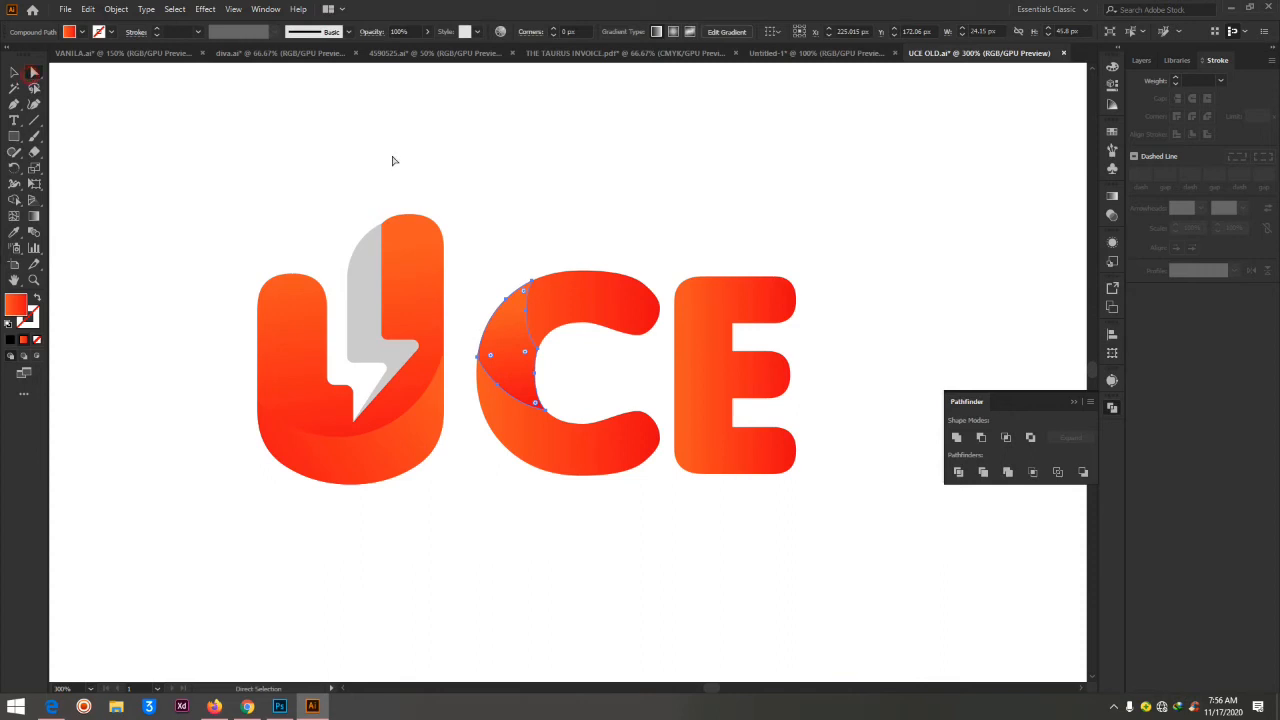
# Redirect the base C's gradient to run diagonally from orange above its upper arm to red at its lower-left curve, and deselect
pyautogui.click(665, 143)
pyautogui.click(607, 289)
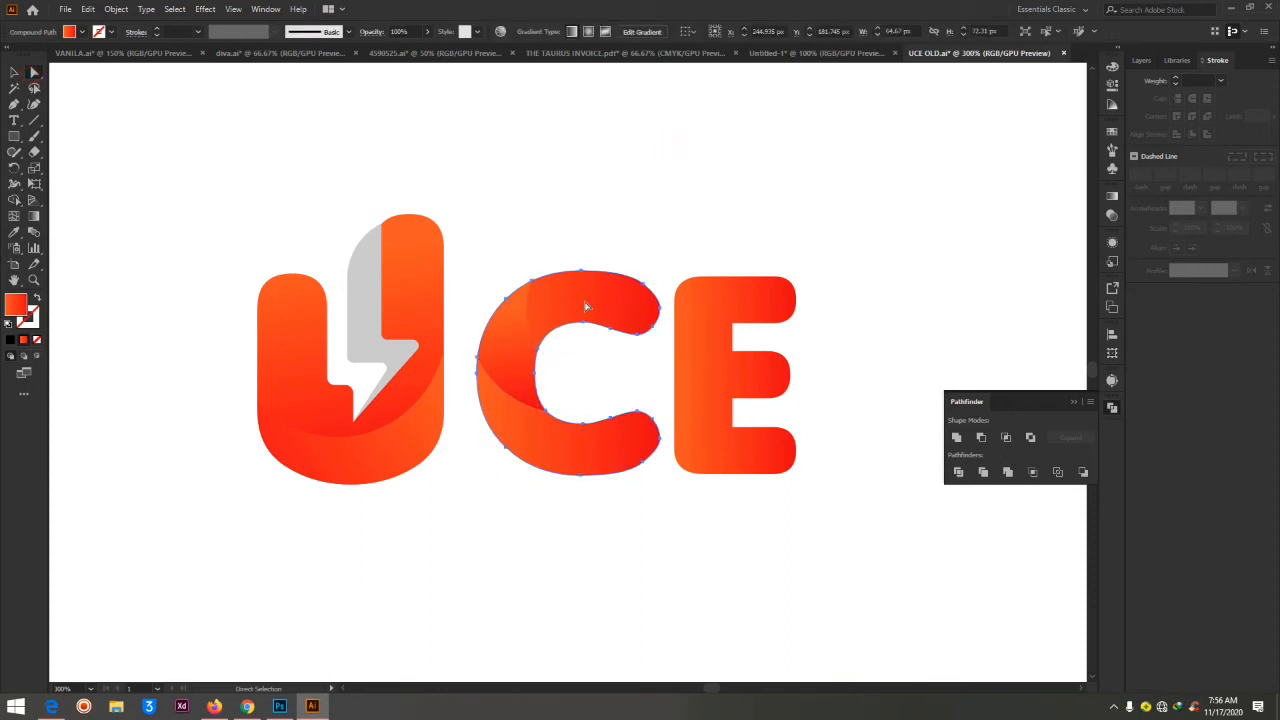
pyautogui.click(34, 216)
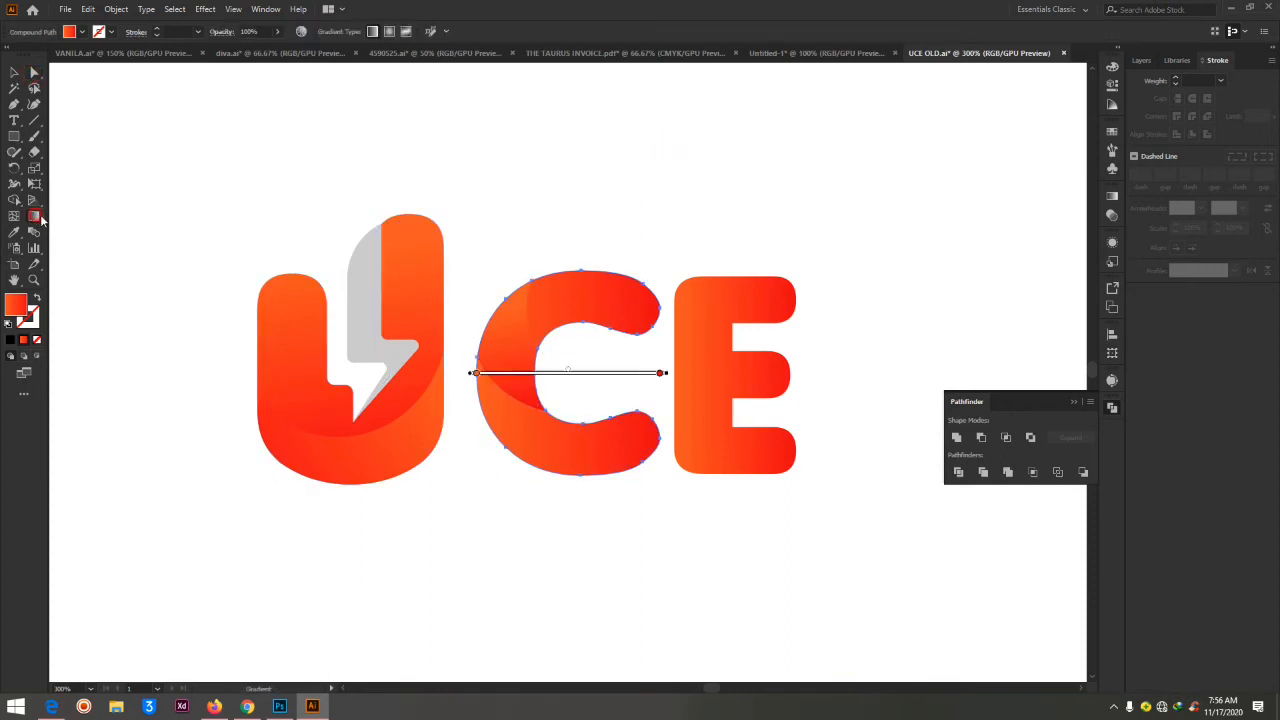
pyautogui.moveTo(632, 253); pyautogui.dragTo(497, 393)
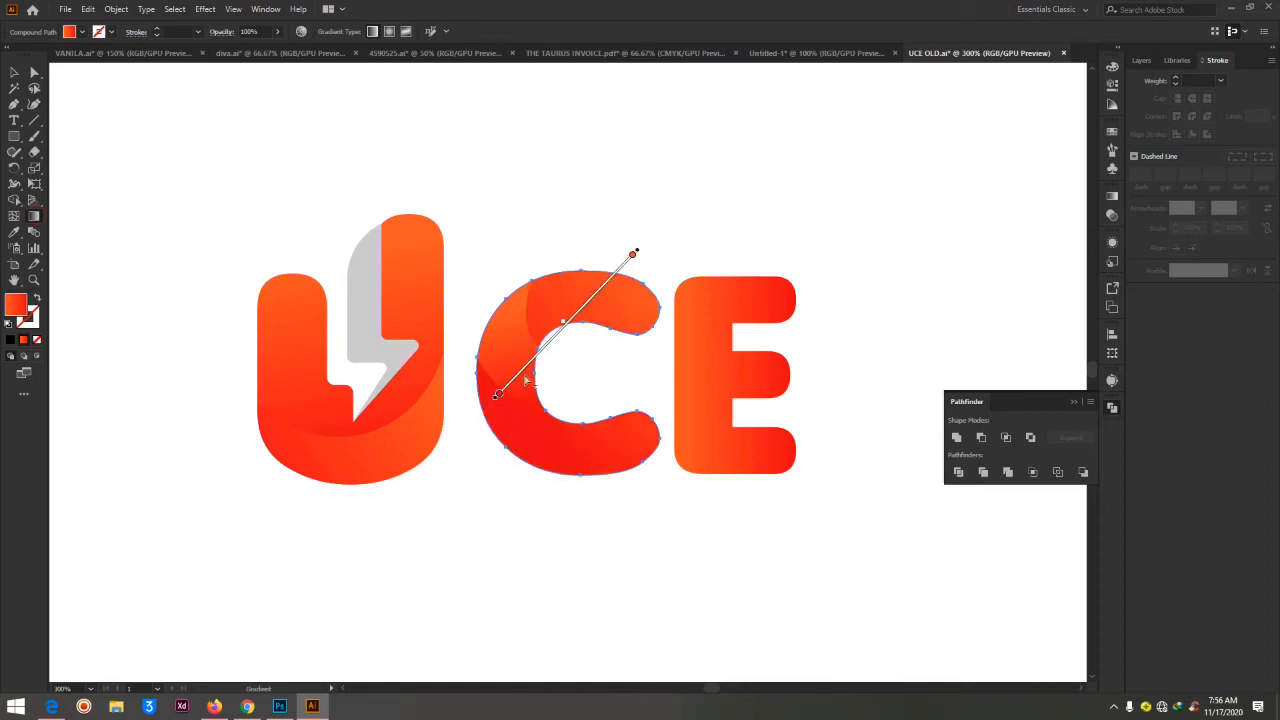
pyautogui.moveTo(581, 224); pyautogui.dragTo(533, 442)
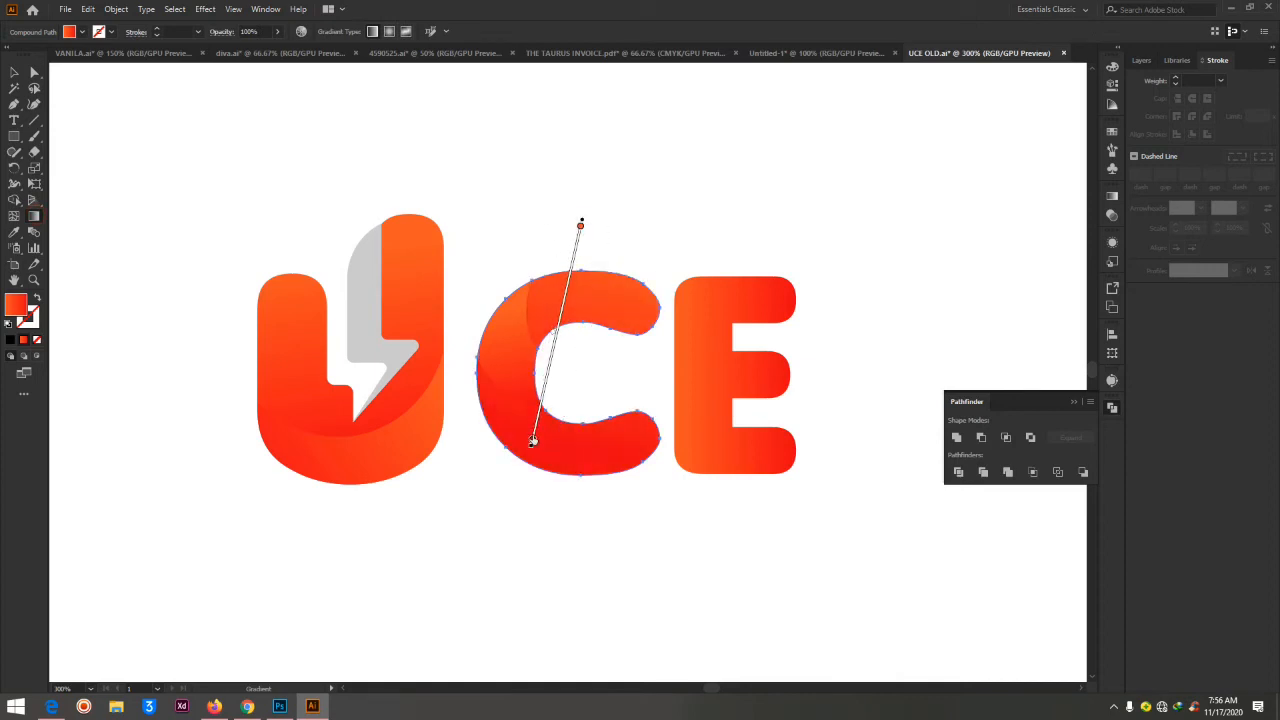
pyautogui.moveTo(546, 248); pyautogui.dragTo(525, 463)
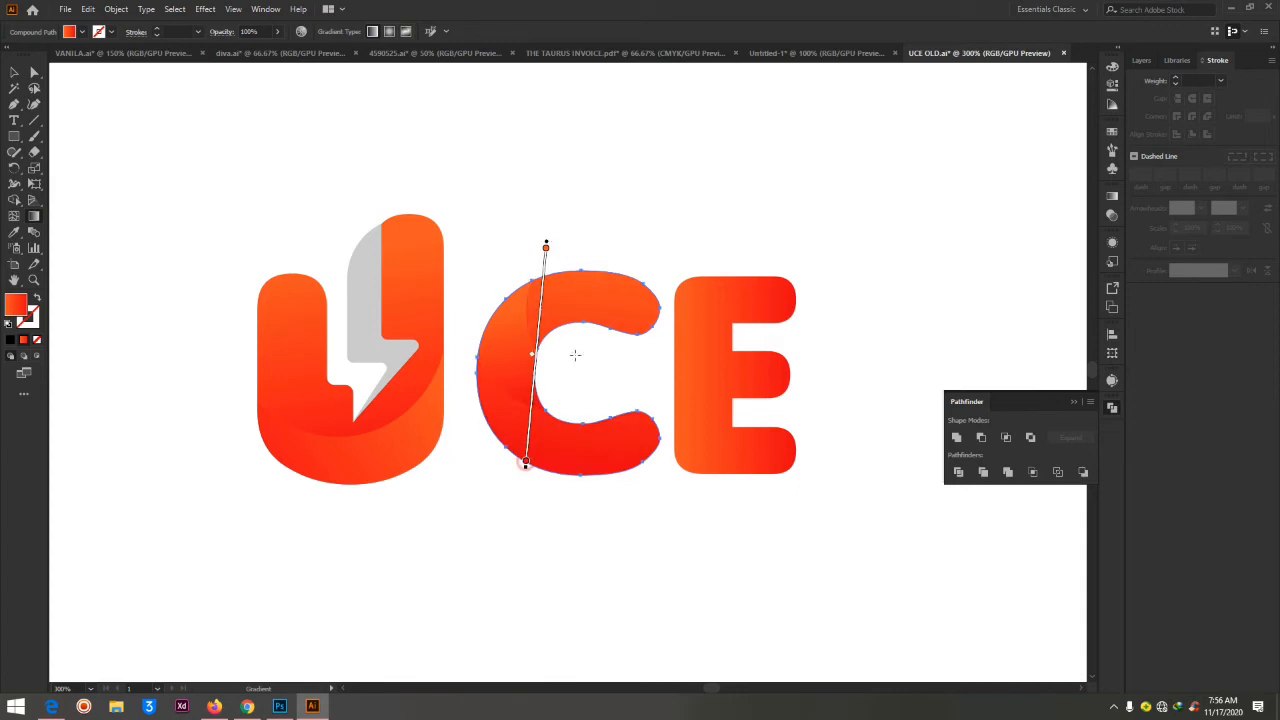
pyautogui.moveTo(585, 292); pyautogui.dragTo(533, 471)
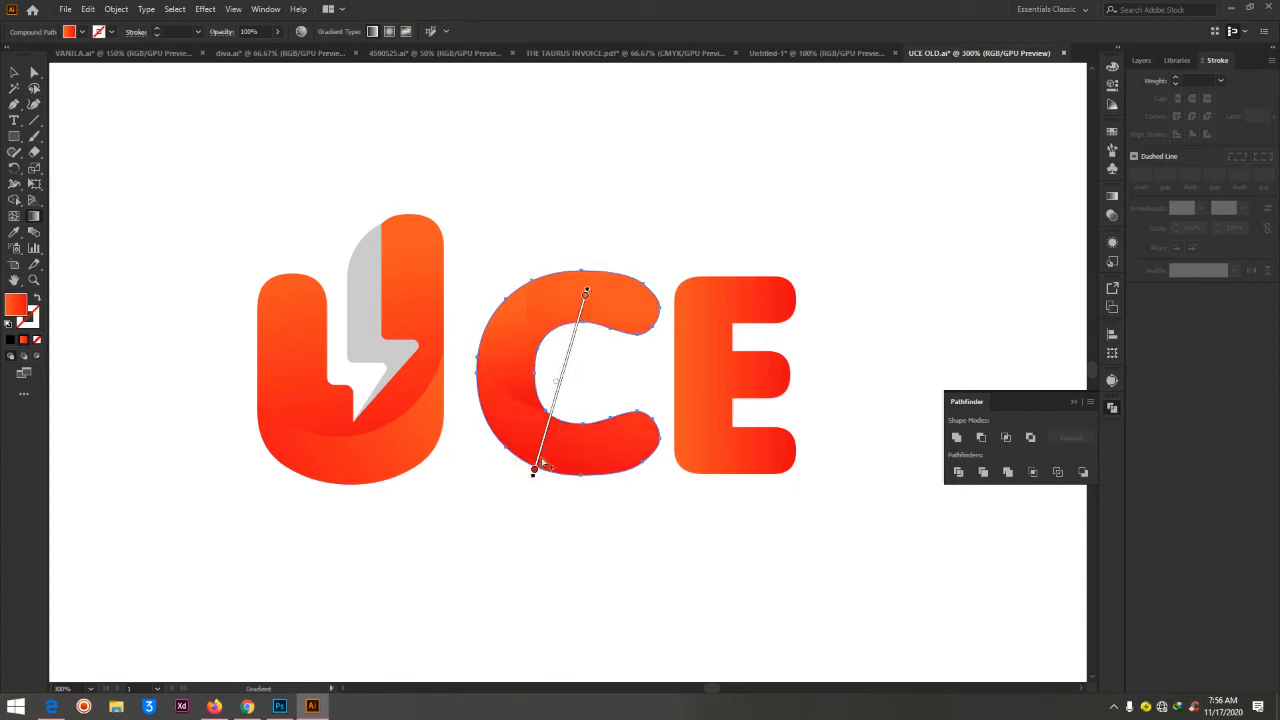
pyautogui.moveTo(588, 254); pyautogui.dragTo(520, 368)
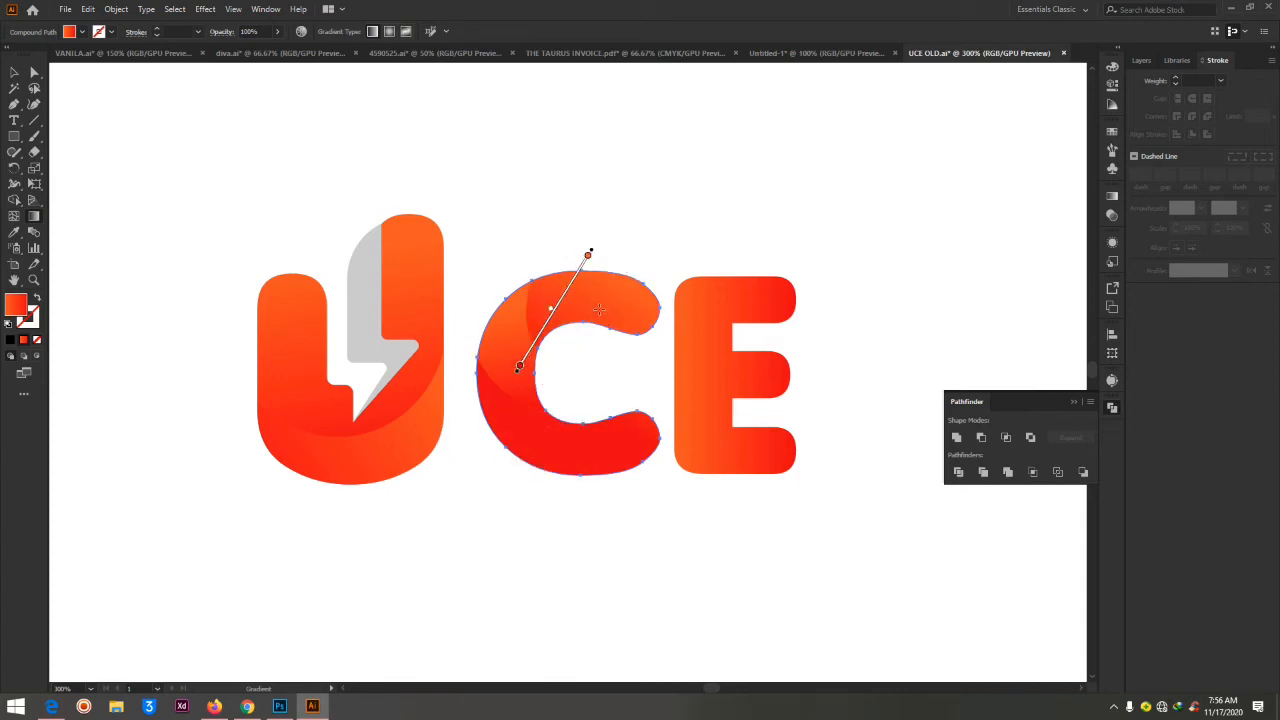
pyautogui.moveTo(621, 290); pyautogui.dragTo(576, 468)
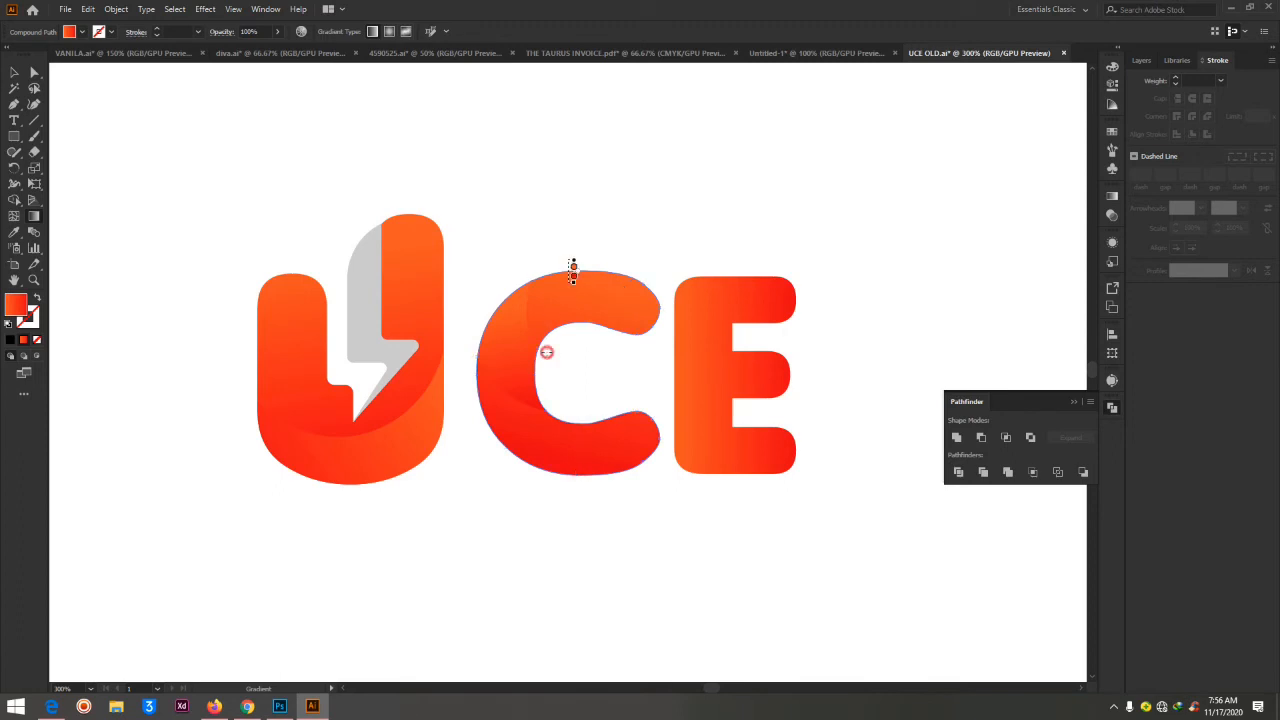
pyautogui.moveTo(574, 266); pyautogui.dragTo(506, 448)
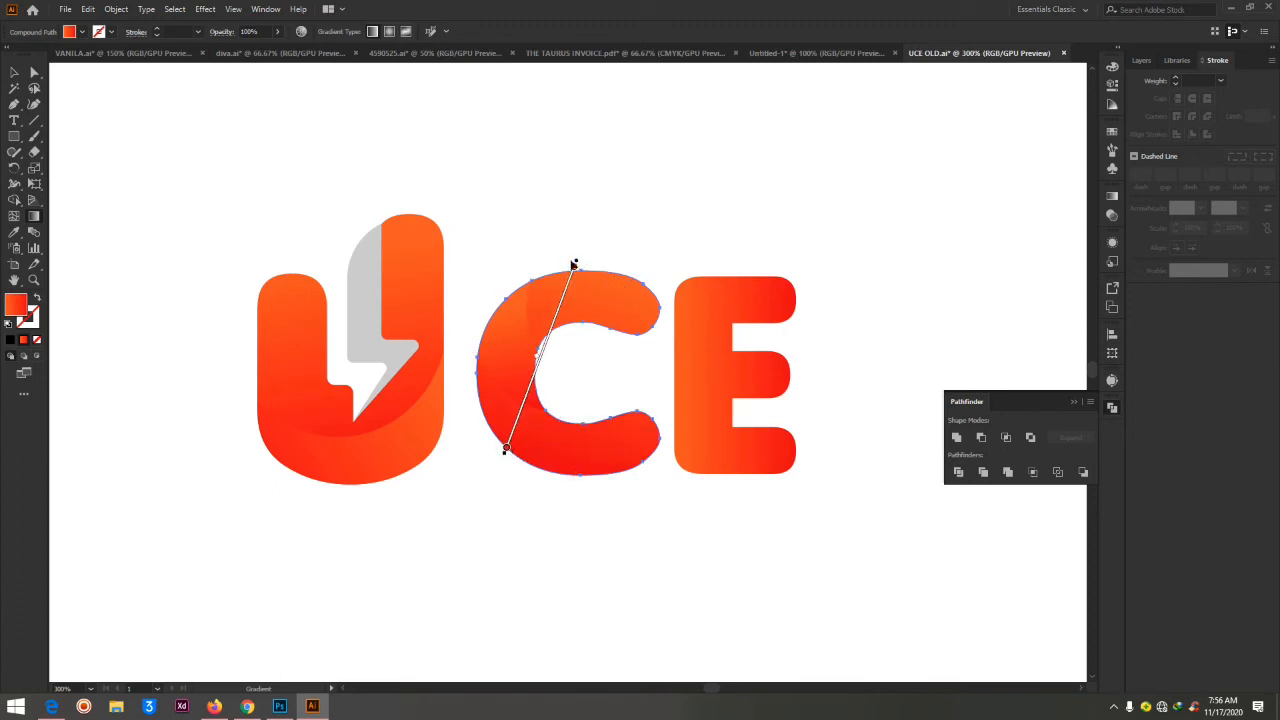
pyautogui.moveTo(586, 252); pyautogui.dragTo(511, 427)
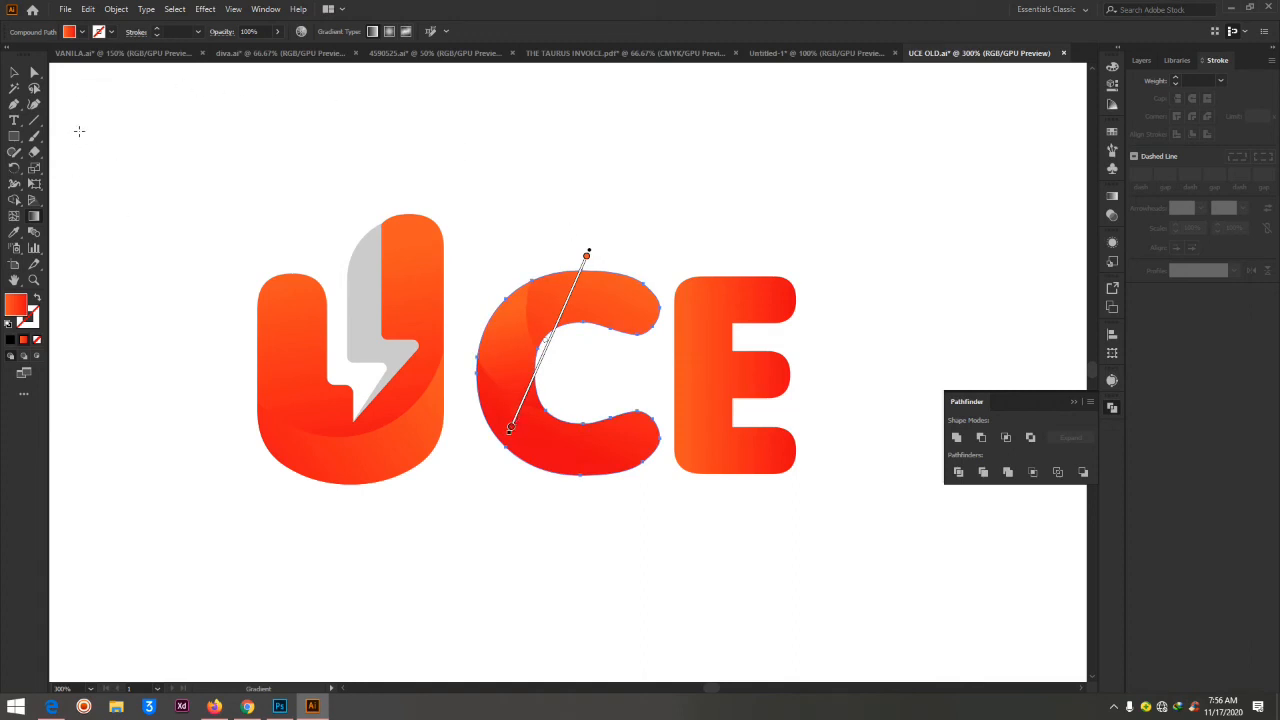
pyautogui.click(35, 75)
pyautogui.click(657, 169)
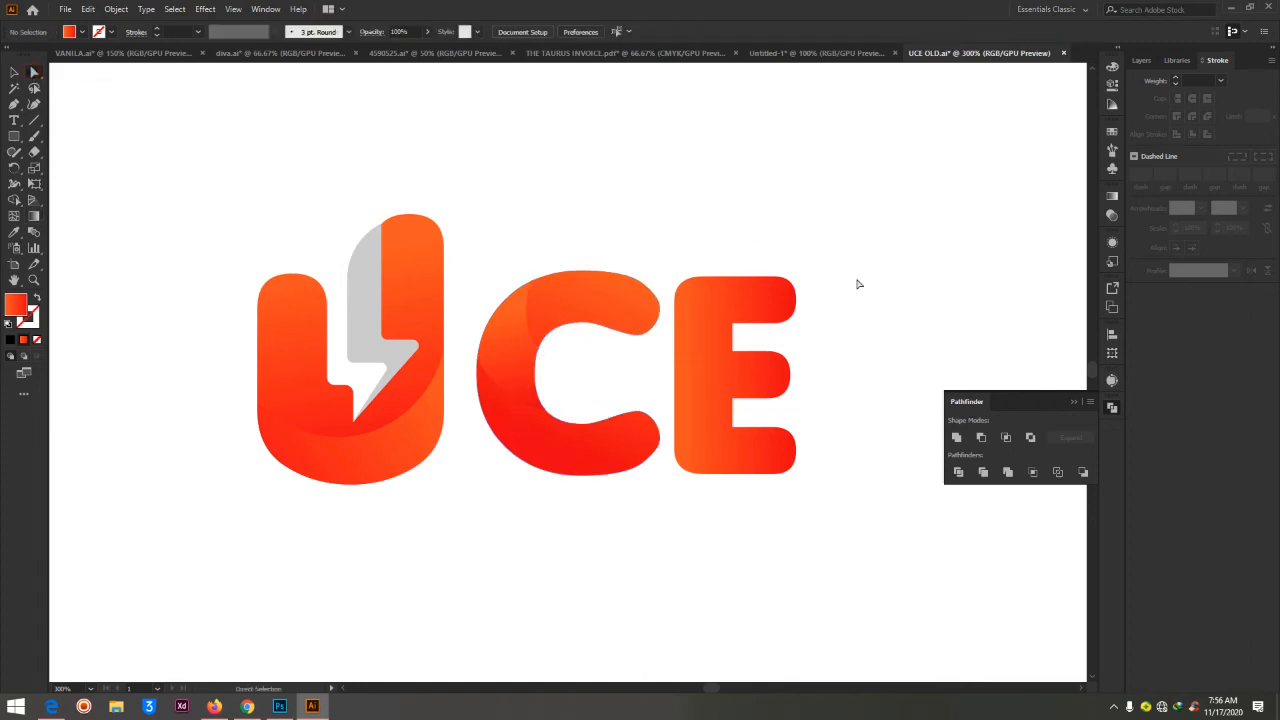
# Move the UNDERCUT ELECTRIC wordmark with its plug and smile from below the artboard to directly beneath the UCE lettering, and deselect
pyautogui.hotkey('ctrl', '-')
pyautogui.hotkey('ctrl', '-')
pyautogui.hotkey('ctrl', '-')
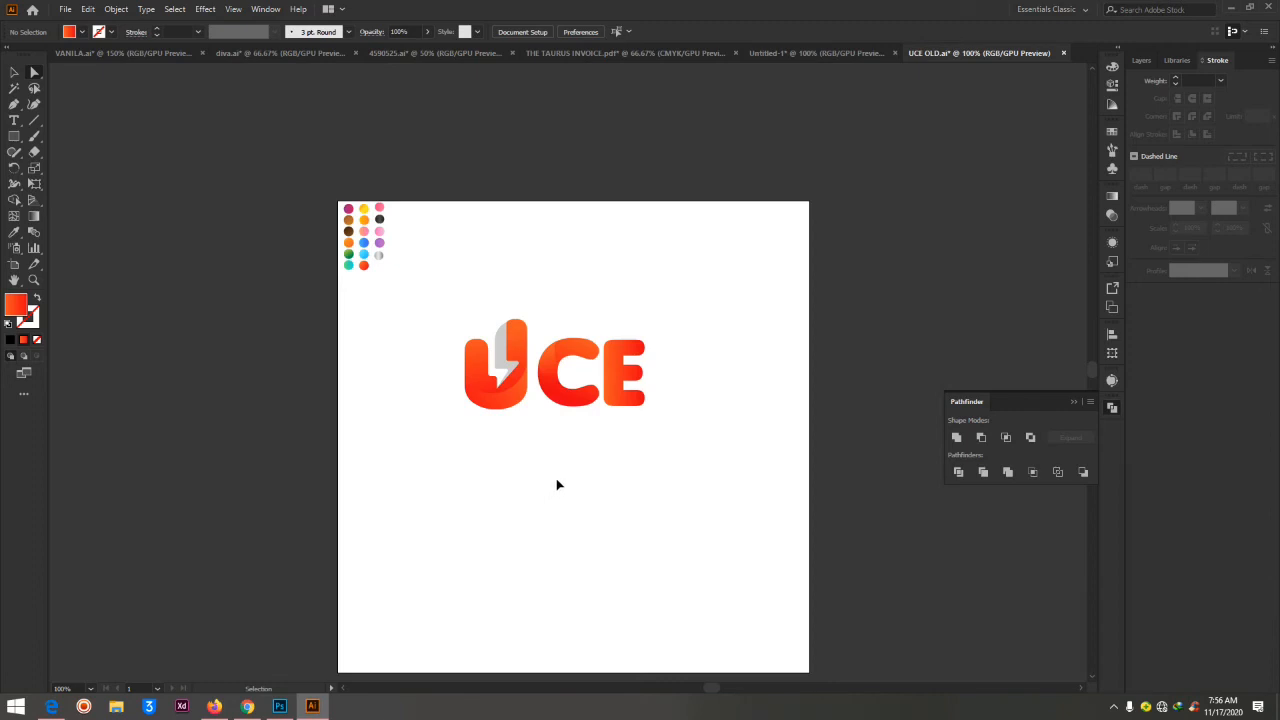
pyautogui.hotkey('ctrl', '+')
pyautogui.scroll(-4, 675, 378)
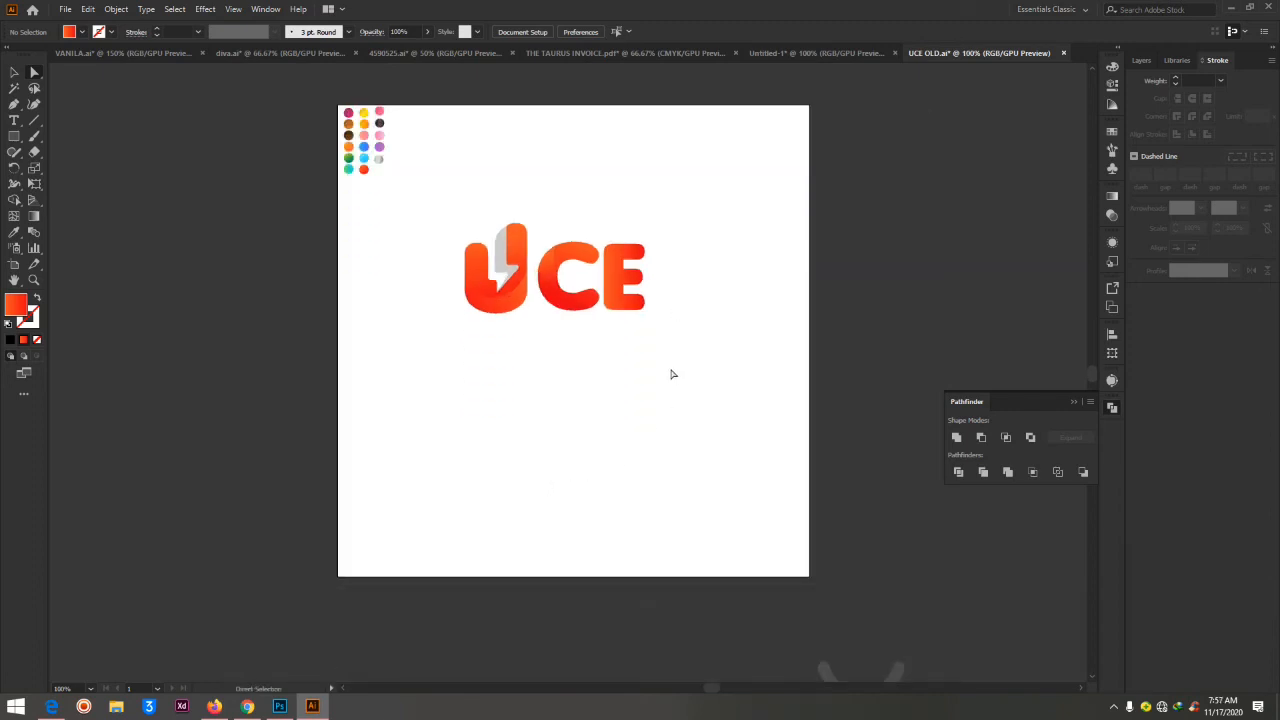
pyautogui.scroll(-1, 227, 519)
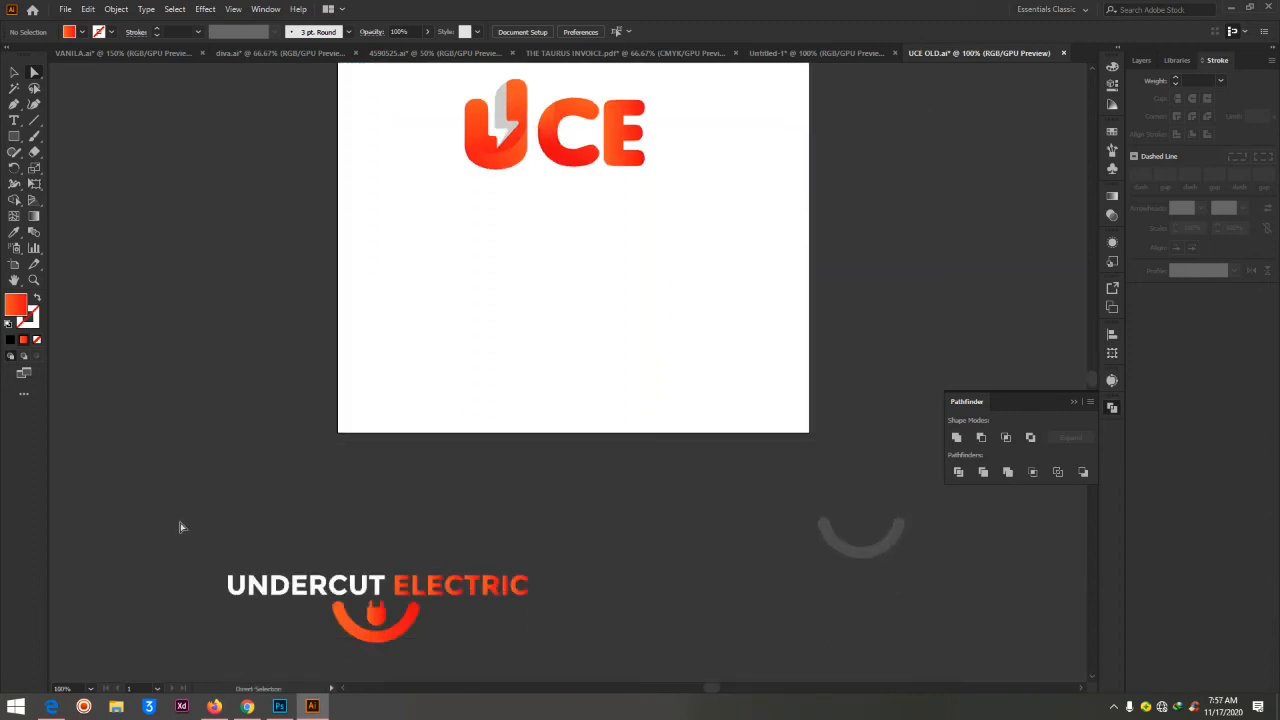
pyautogui.moveTo(177, 526); pyautogui.dragTo(589, 669)
pyautogui.moveTo(398, 606); pyautogui.dragTo(590, 221)
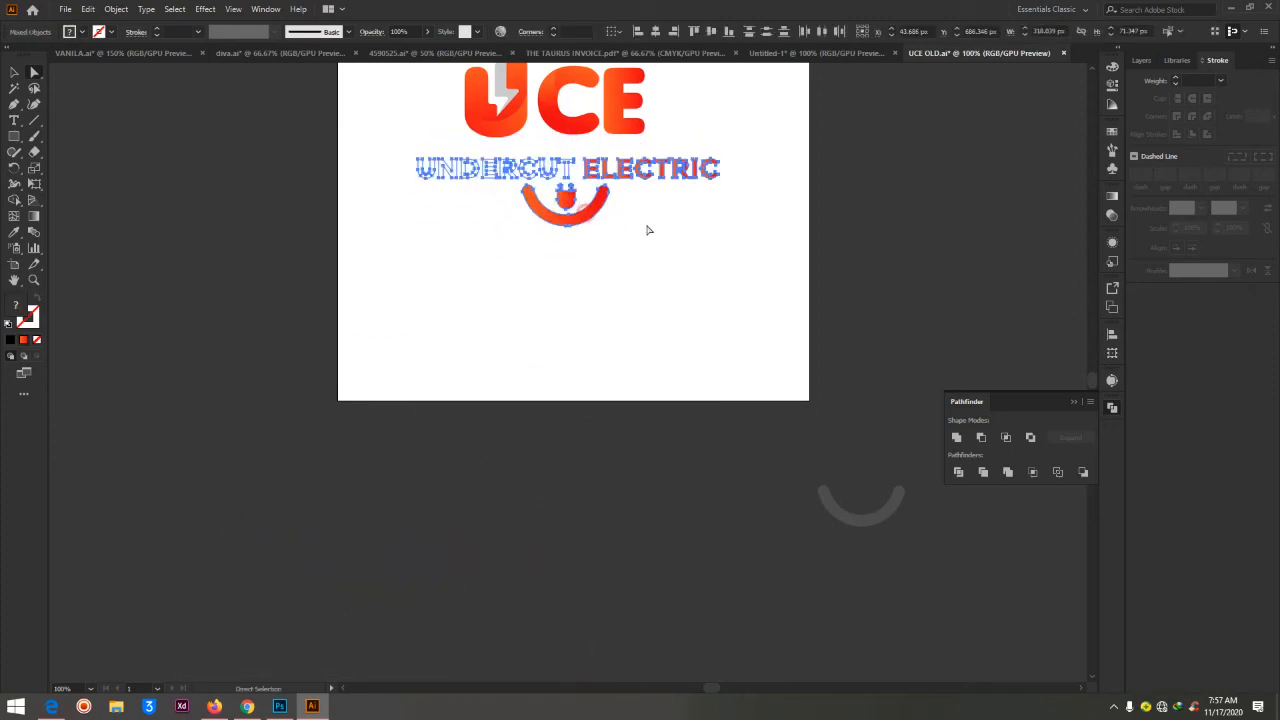
pyautogui.scroll(3, 648, 231)
pyautogui.scroll(-1, 648, 233)
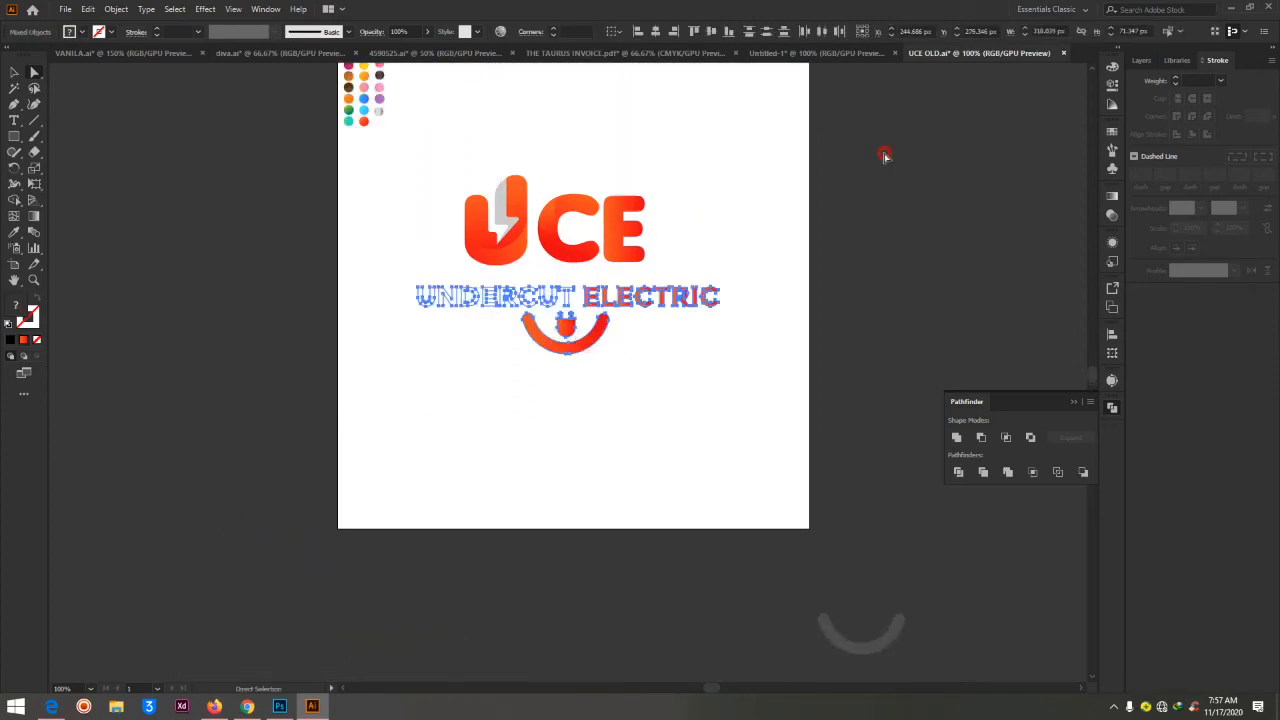
pyautogui.press('Delete')
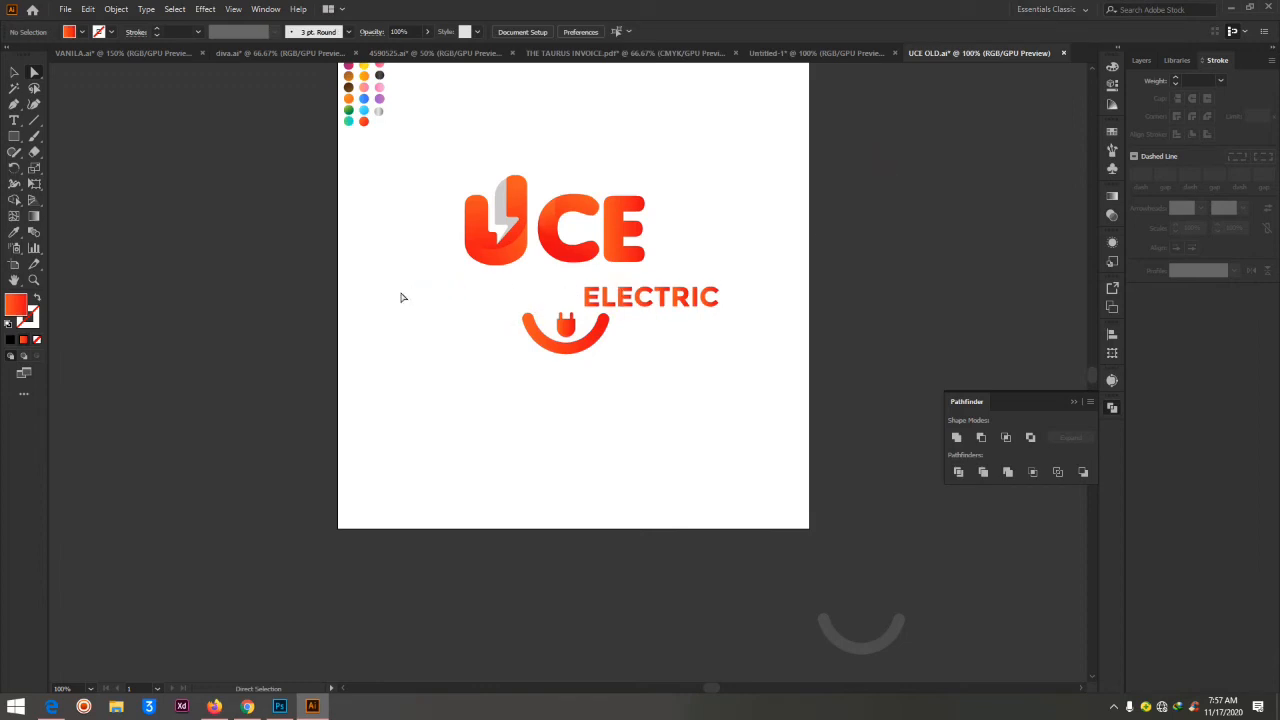
# Recolor the word UNDERCUT with the dark gray fill 303030 and deselect it
pyautogui.moveTo(398, 294); pyautogui.dragTo(590, 308)
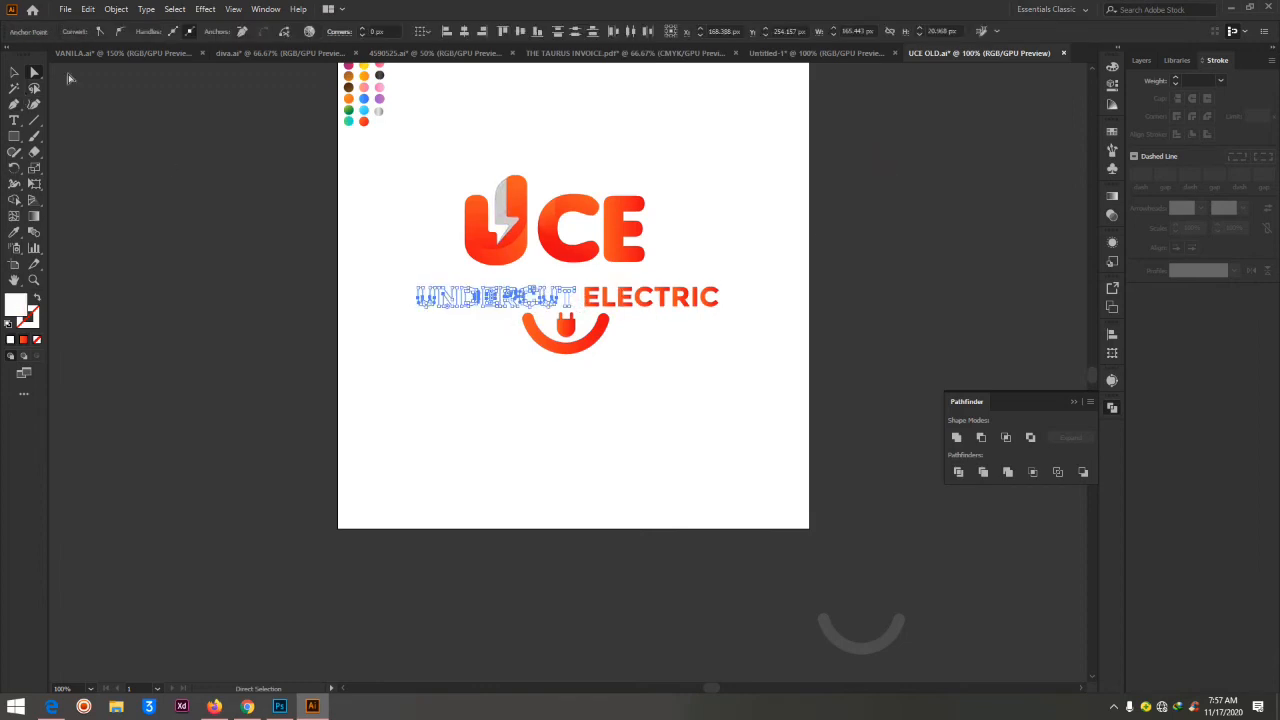
pyautogui.doubleClick(16, 304)
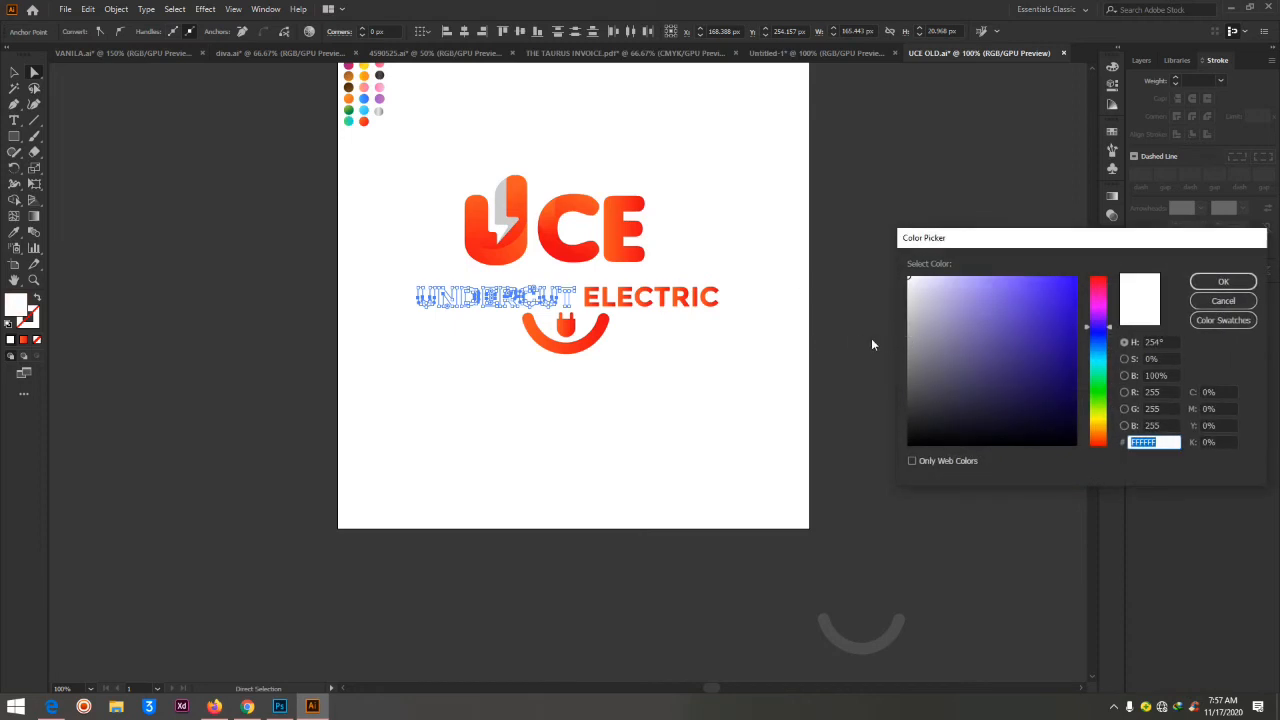
pyautogui.moveTo(923, 403); pyautogui.dragTo(905, 413)
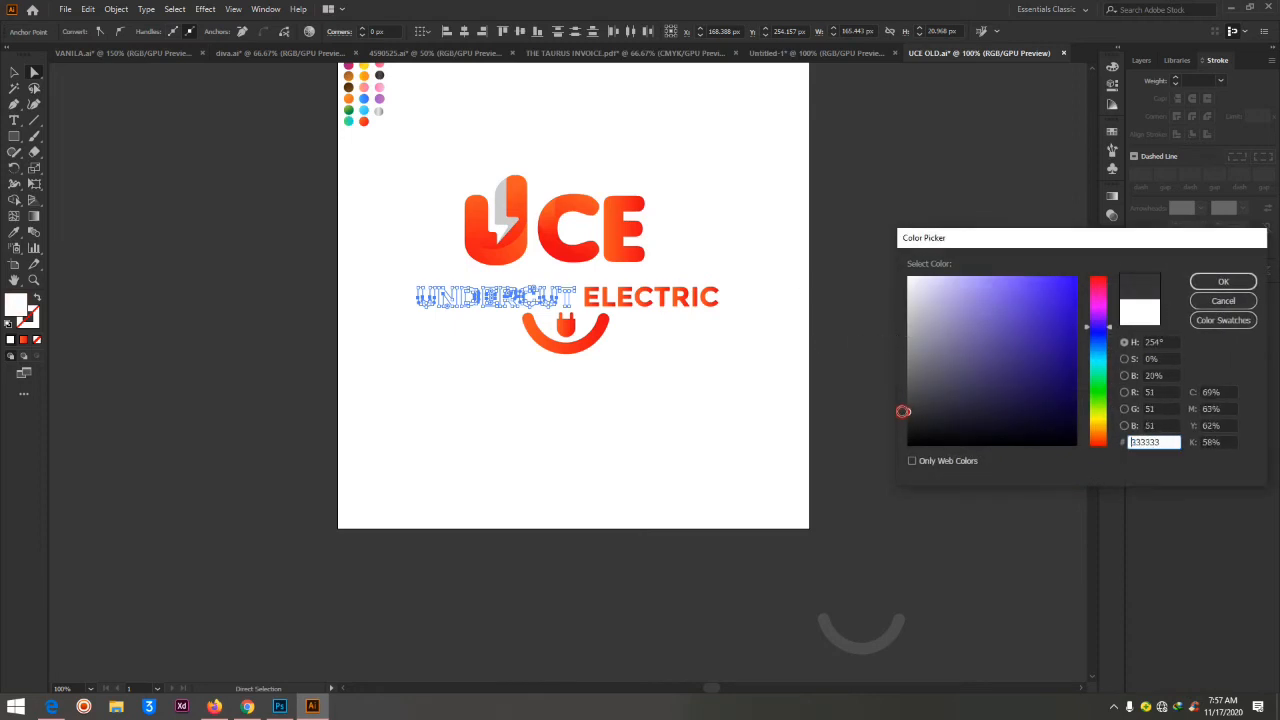
pyautogui.click(1203, 282)
pyautogui.click(738, 248)
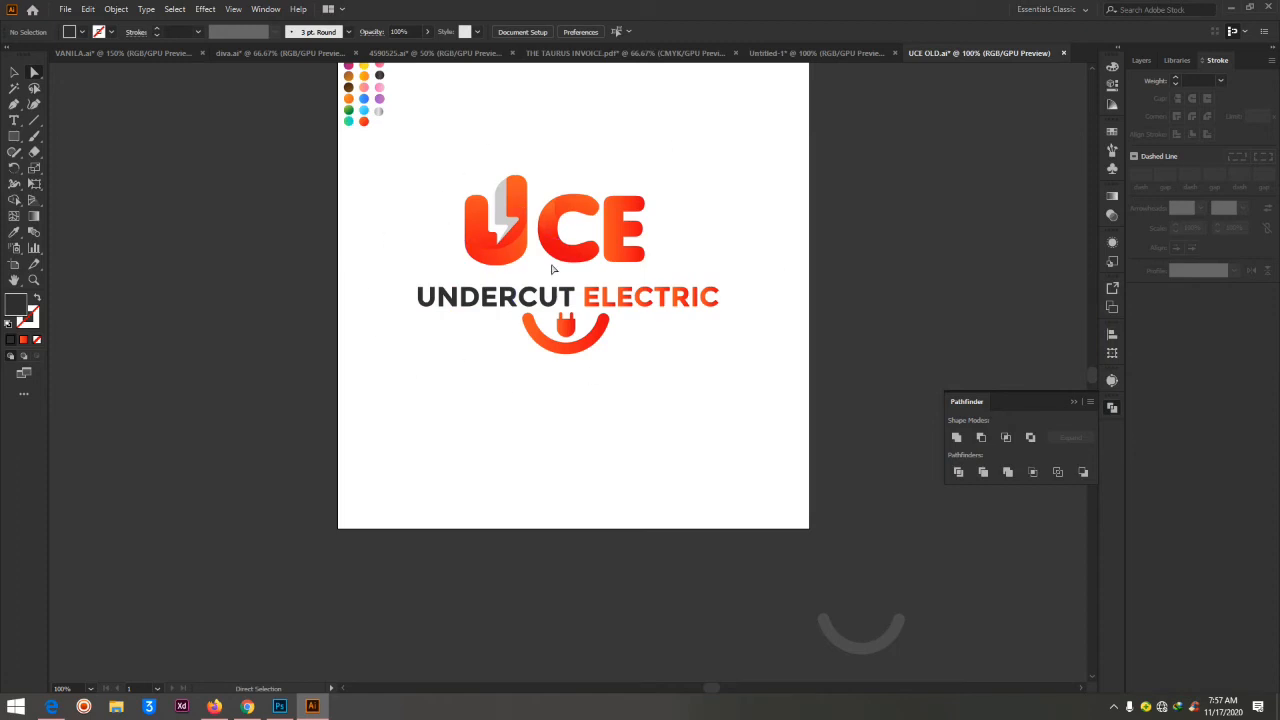
# Select the whole UCE logo with its wordmark, plug and smile, and delete it from the artboard
pyautogui.moveTo(505, 203)
pyautogui.mouseDown()
pyautogui.moveTo(540, 198)
pyautogui.moveTo(492, 208)
pyautogui.mouseUp()
pyautogui.moveTo(371, 146); pyautogui.dragTo(767, 440)
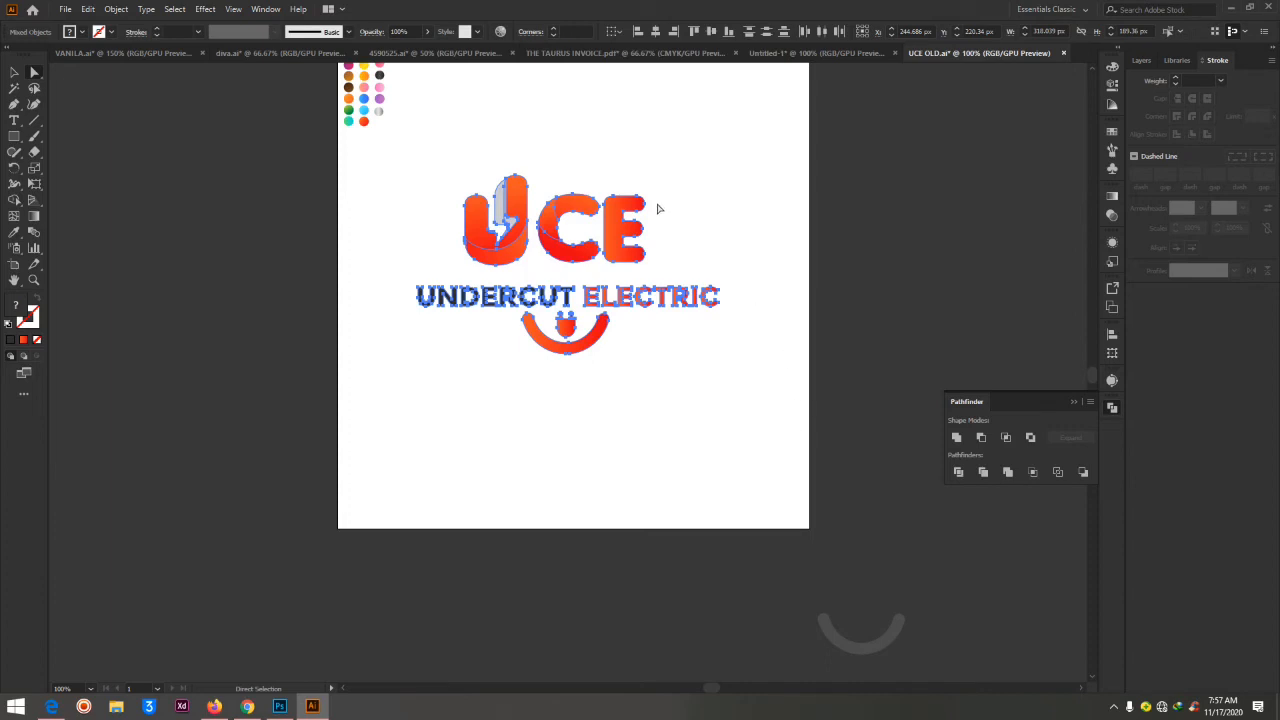
pyautogui.press('Delete')
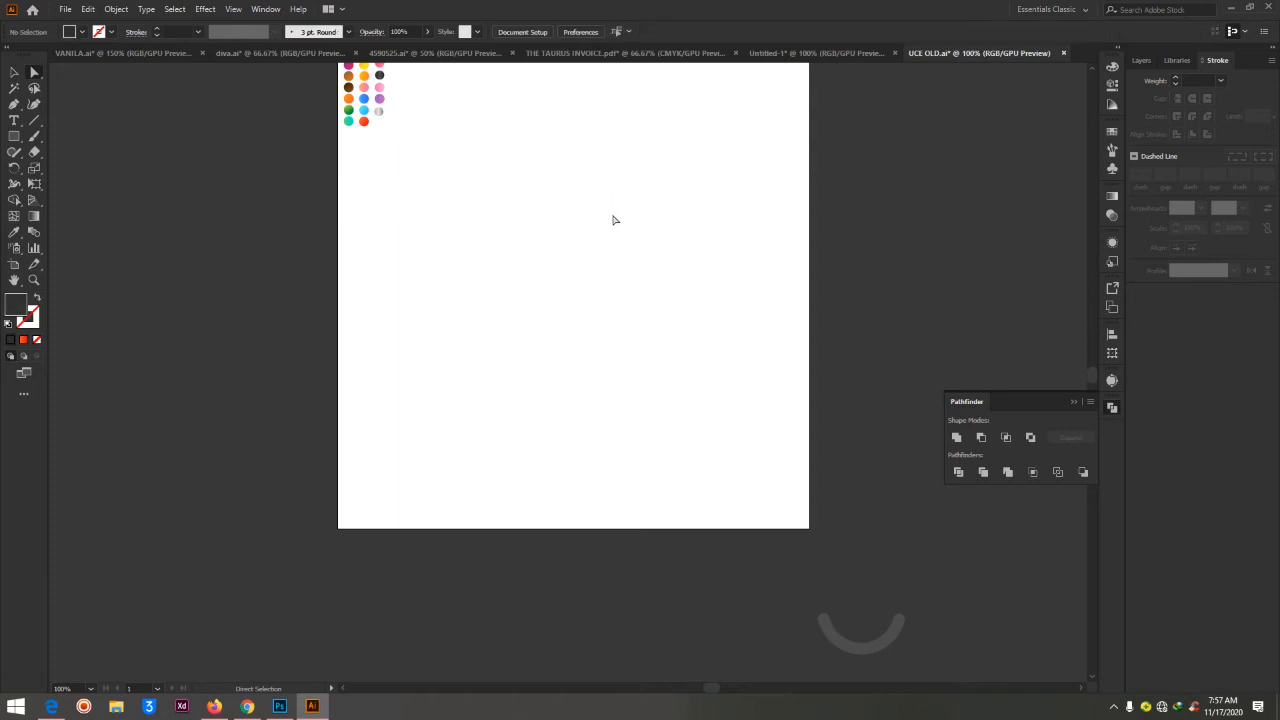
# Draw a circle about 182 px in diameter in the middle of the artboard with the Ellipse tool
pyautogui.click(11, 139)
pyautogui.click(11, 139)
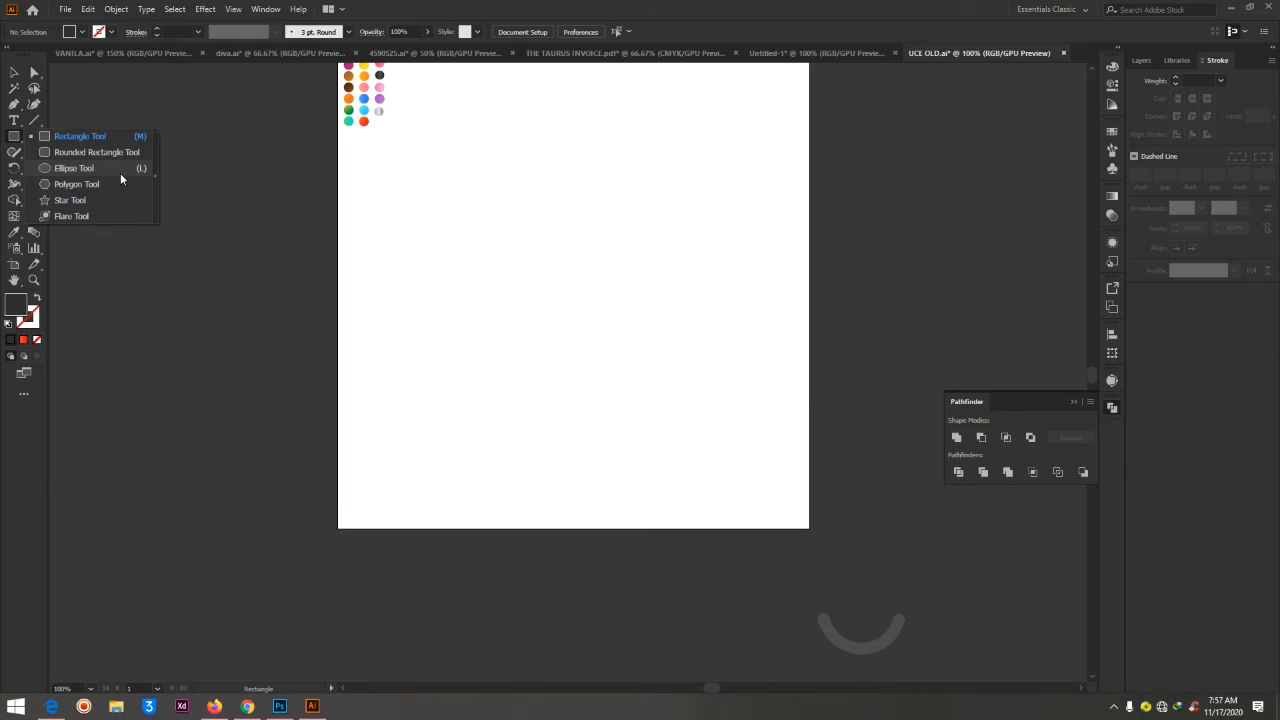
pyautogui.click(68, 168)
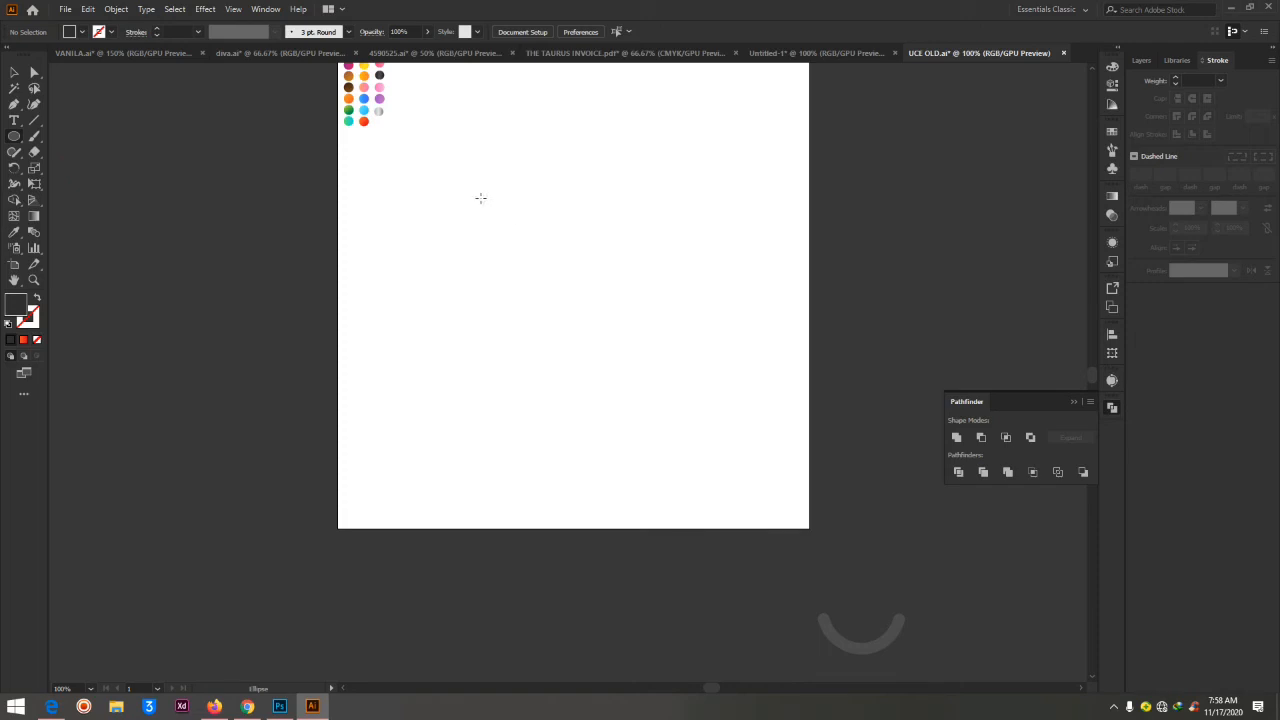
pyautogui.moveTo(480, 198); pyautogui.dragTo(652, 367)
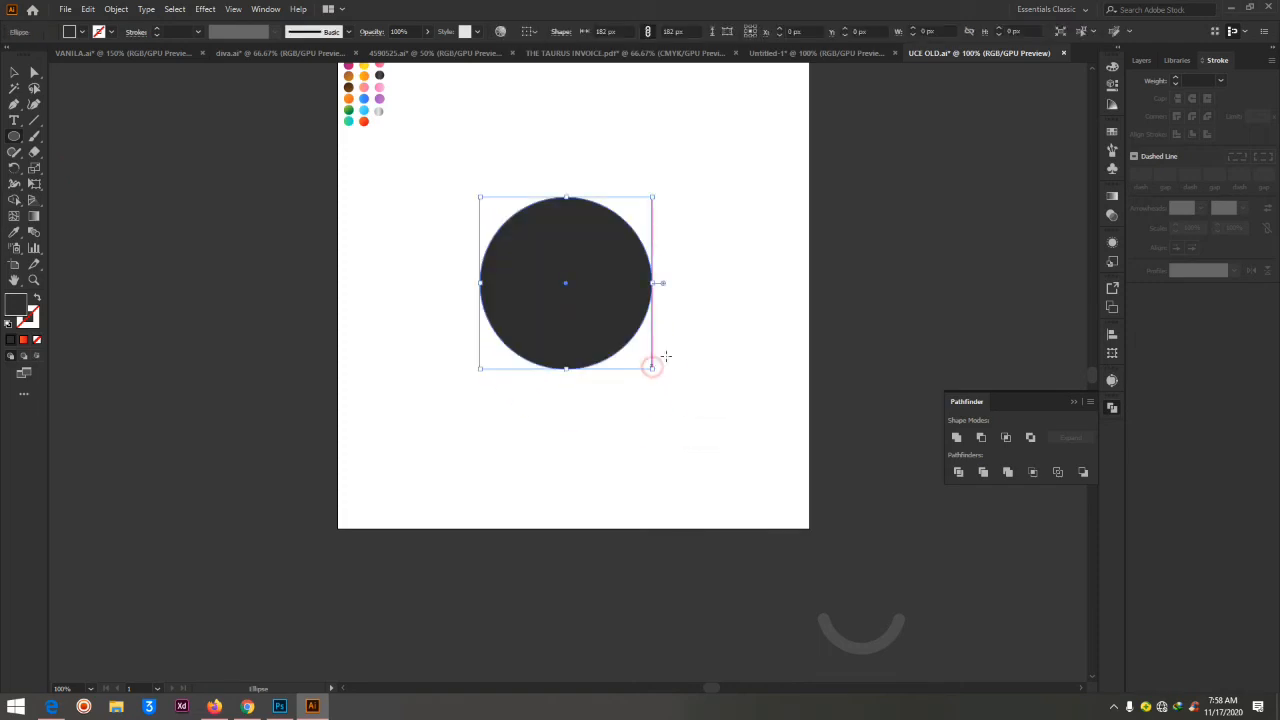
# Fill the circle with the orange-red gradient sampled from the color dots, move it right and slightly up, and deselect
pyautogui.click(15, 233)
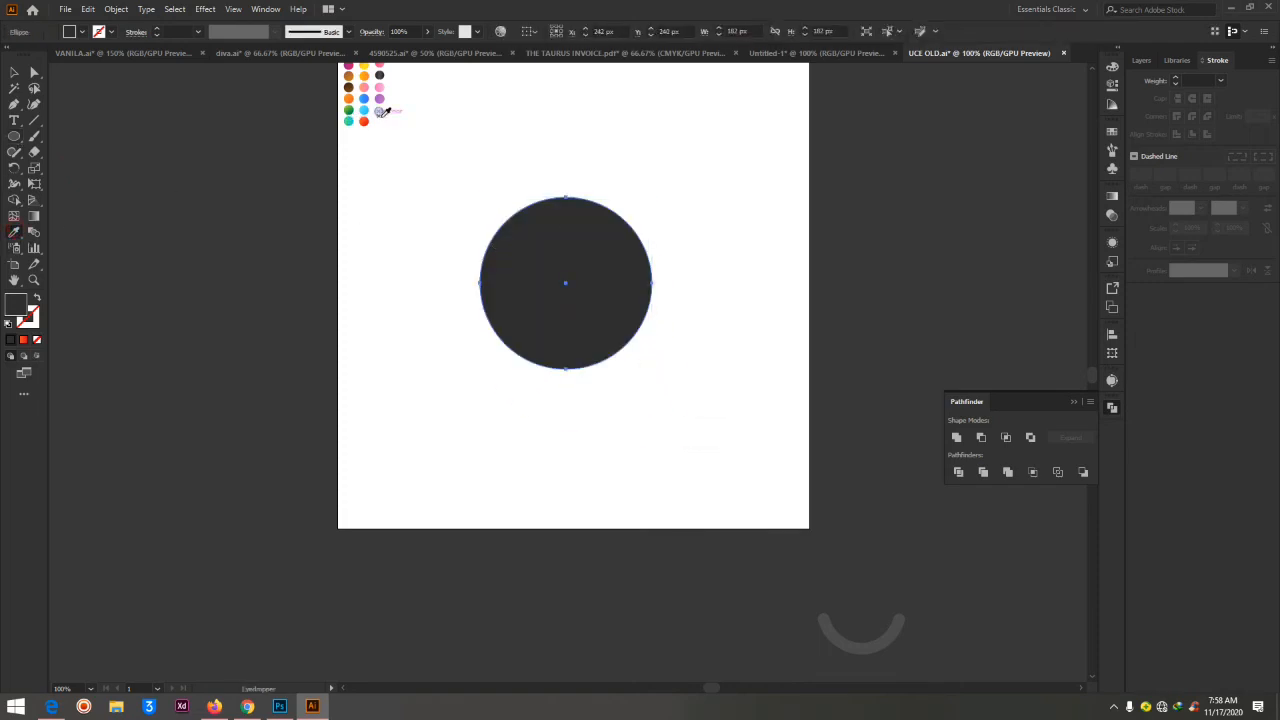
pyautogui.click(364, 120)
pyautogui.click(34, 72)
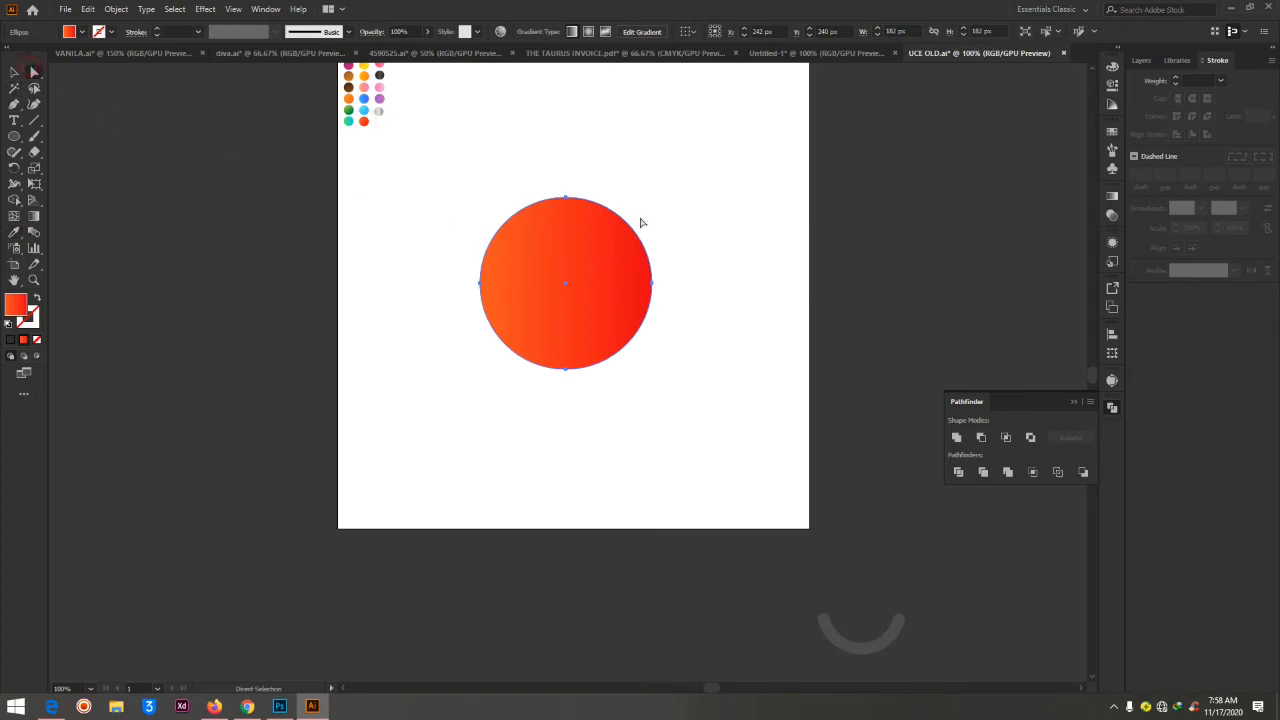
pyautogui.moveTo(580, 303); pyautogui.dragTo(647, 284)
pyautogui.click(829, 234)
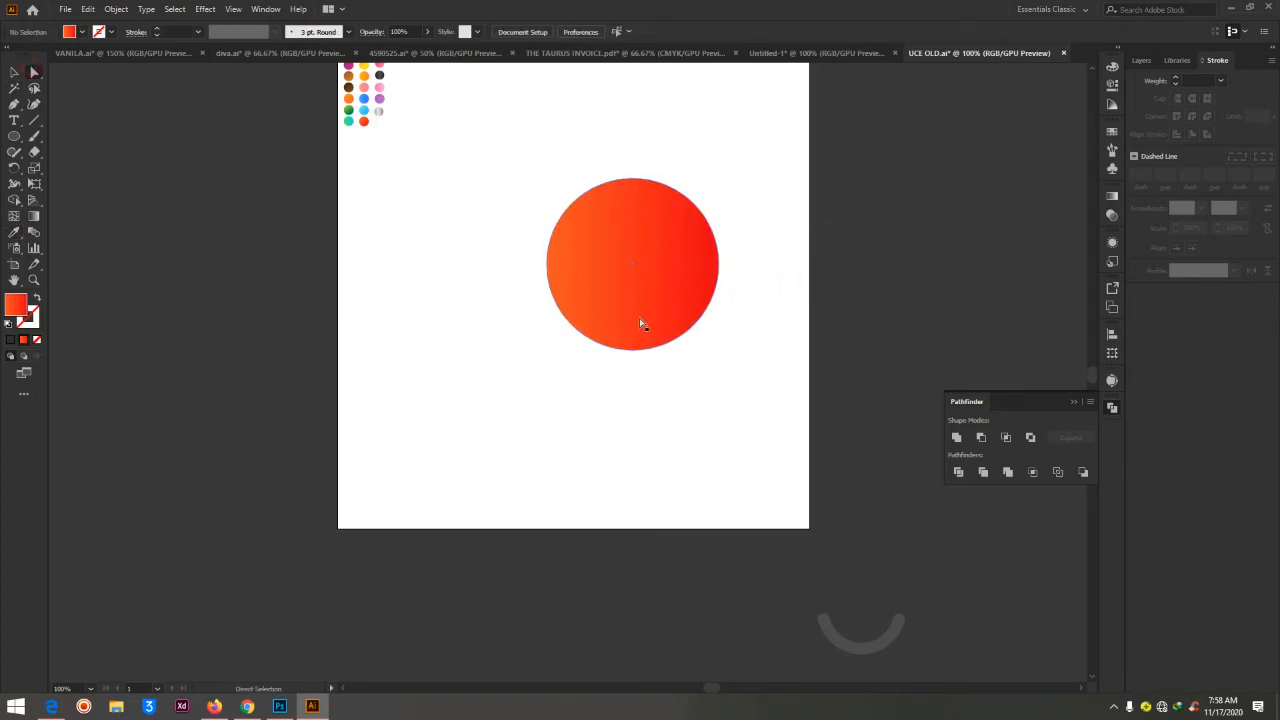
# Add a letter B in Insaniburger beside the circle, enlarge it to about 155 pt, and move it up level with the circle
pyautogui.click(14, 121)
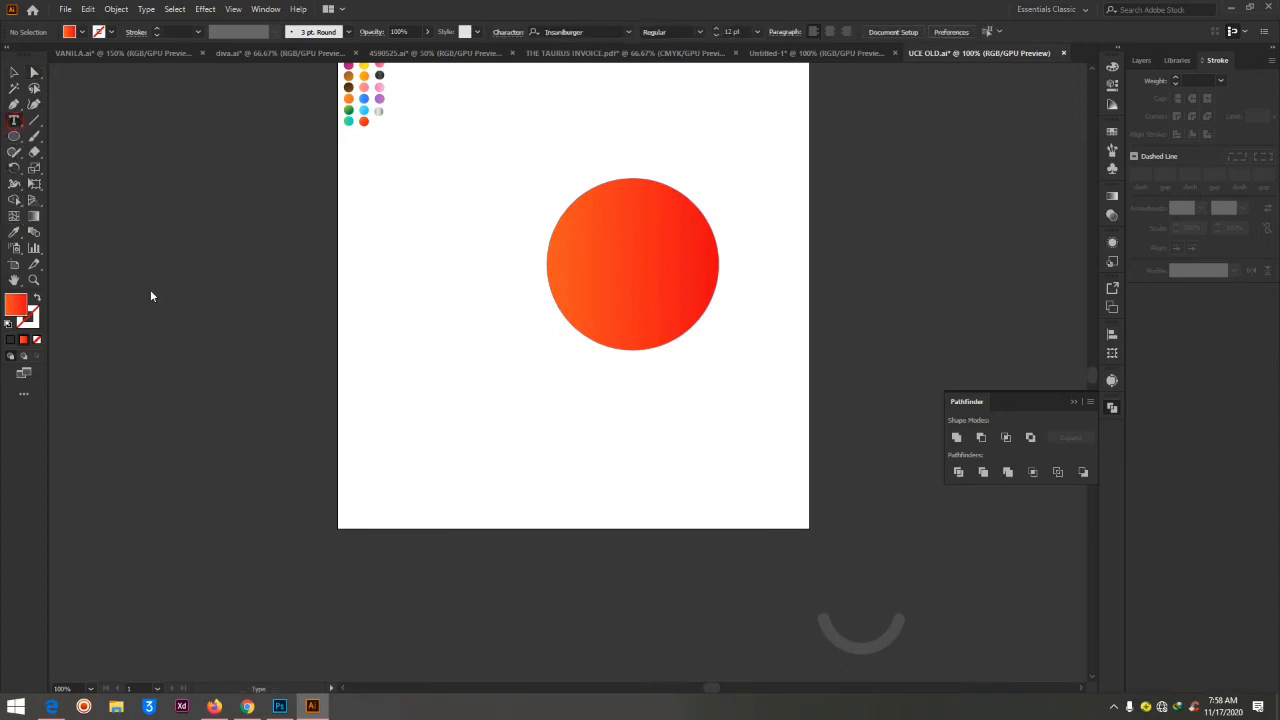
pyautogui.click(417, 275)
pyautogui.write('B')
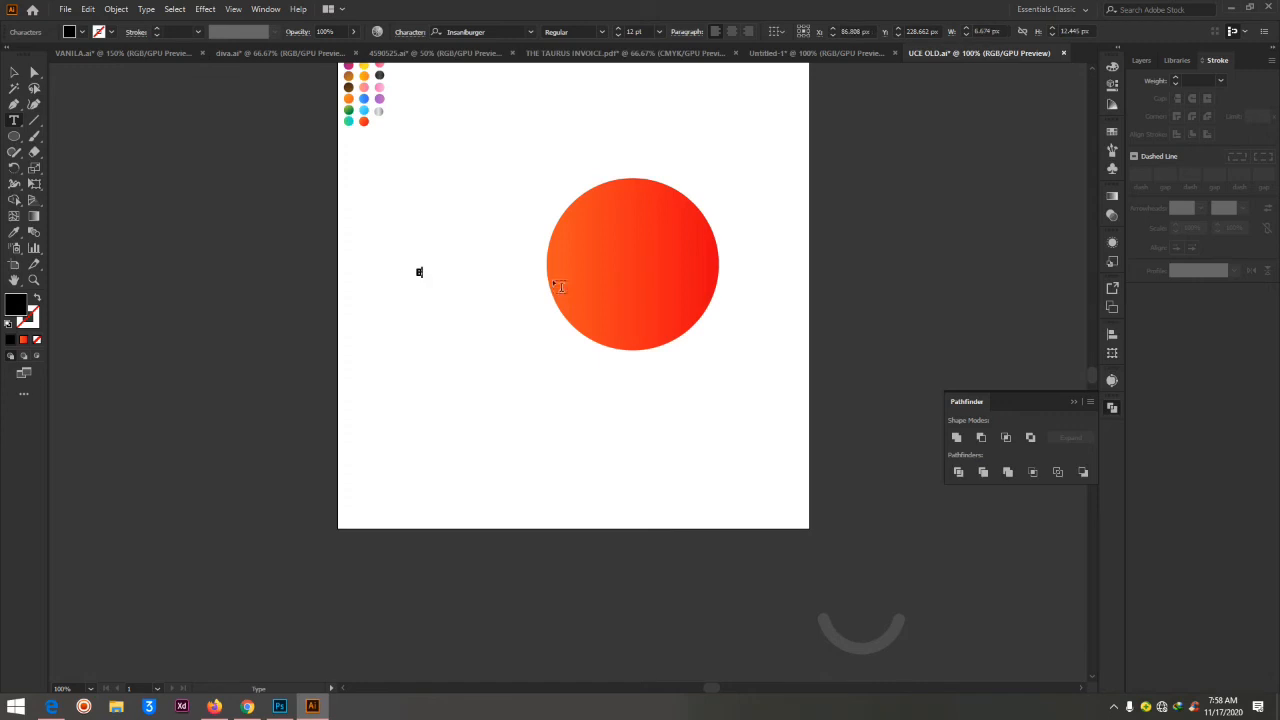
pyautogui.click(34, 74)
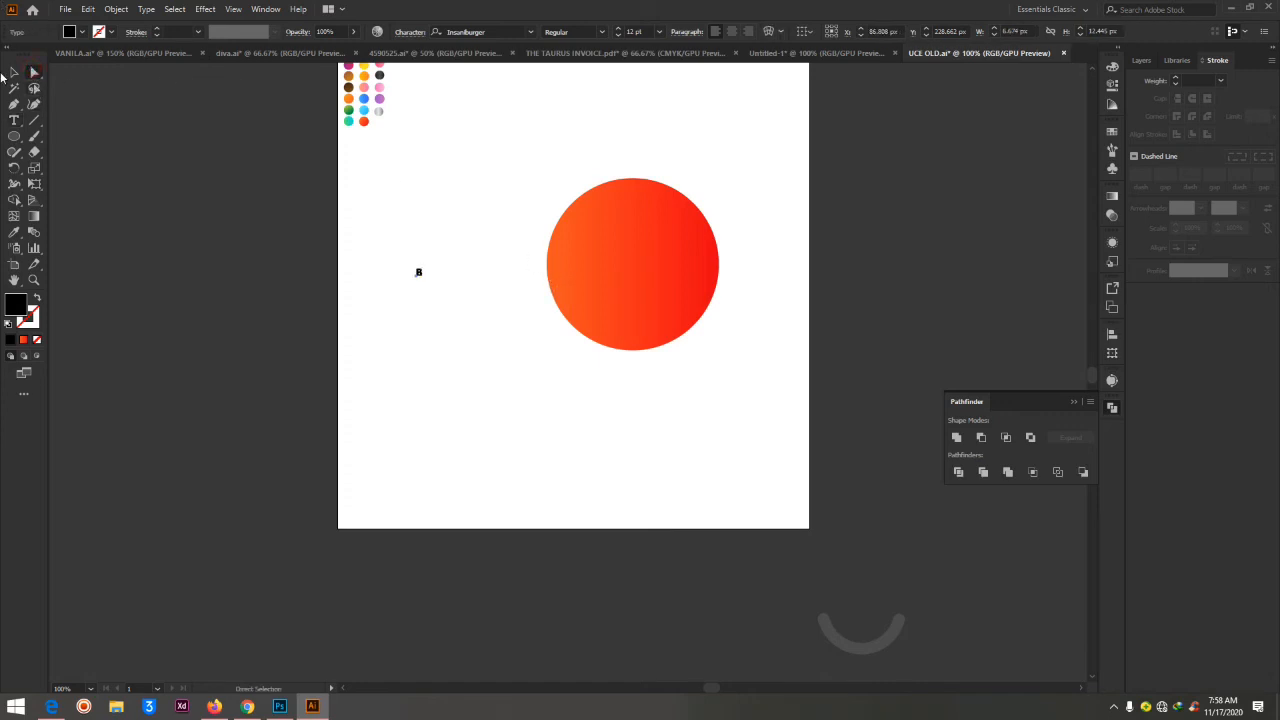
pyautogui.click(14, 72)
pyautogui.moveTo(432, 277); pyautogui.dragTo(551, 437)
pyautogui.moveTo(440, 337); pyautogui.dragTo(448, 277)
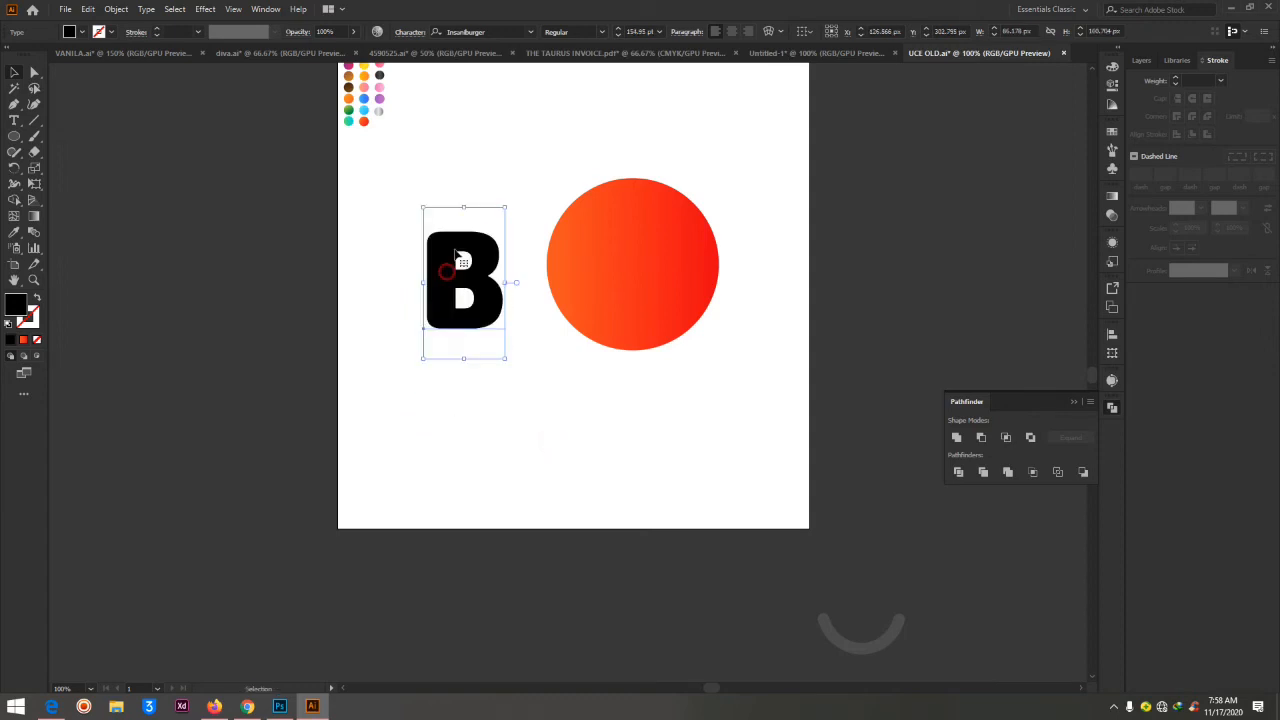
# Select the text of the letter B and open its font name for editing
pyautogui.click(14, 120)
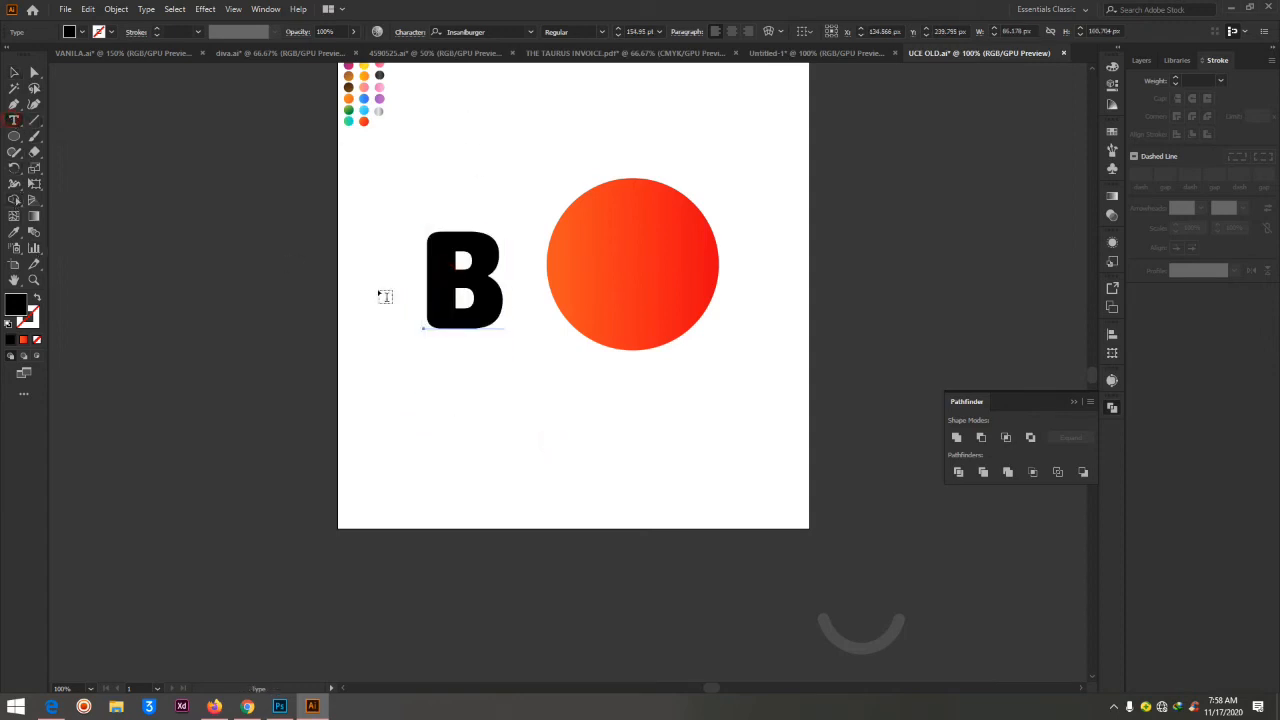
pyautogui.doubleClick(511, 288)
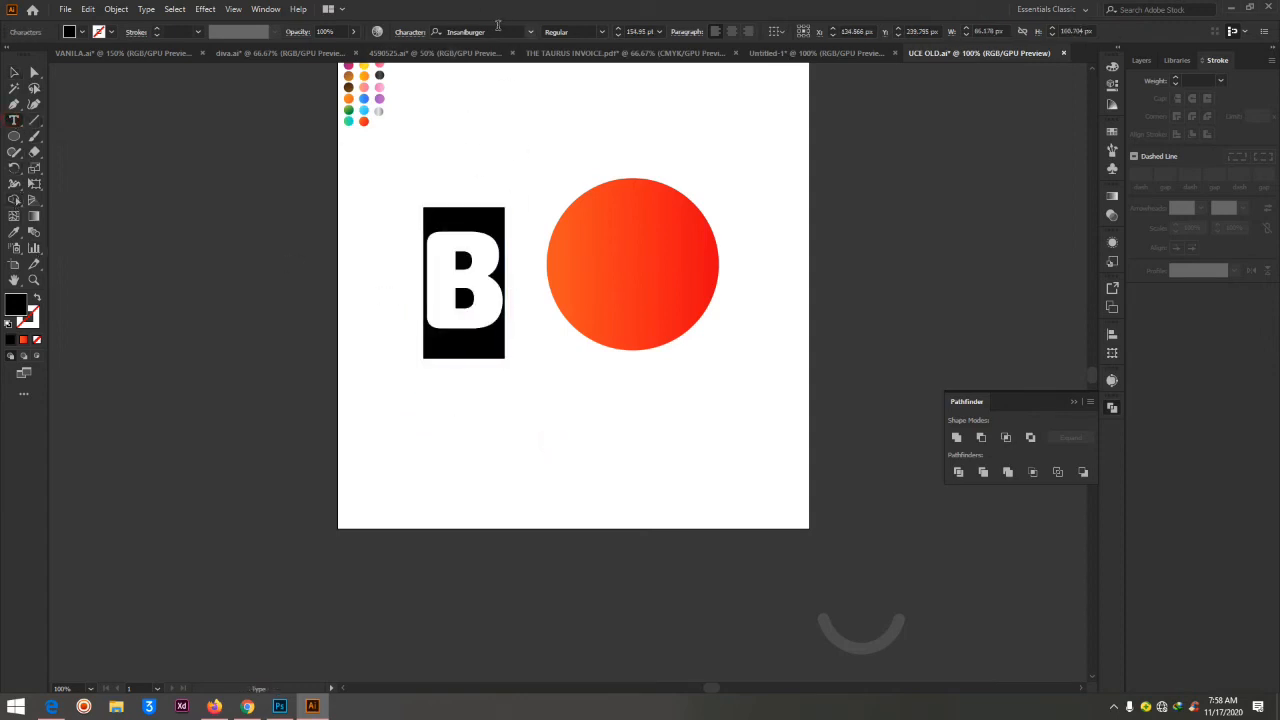
pyautogui.click(470, 31)
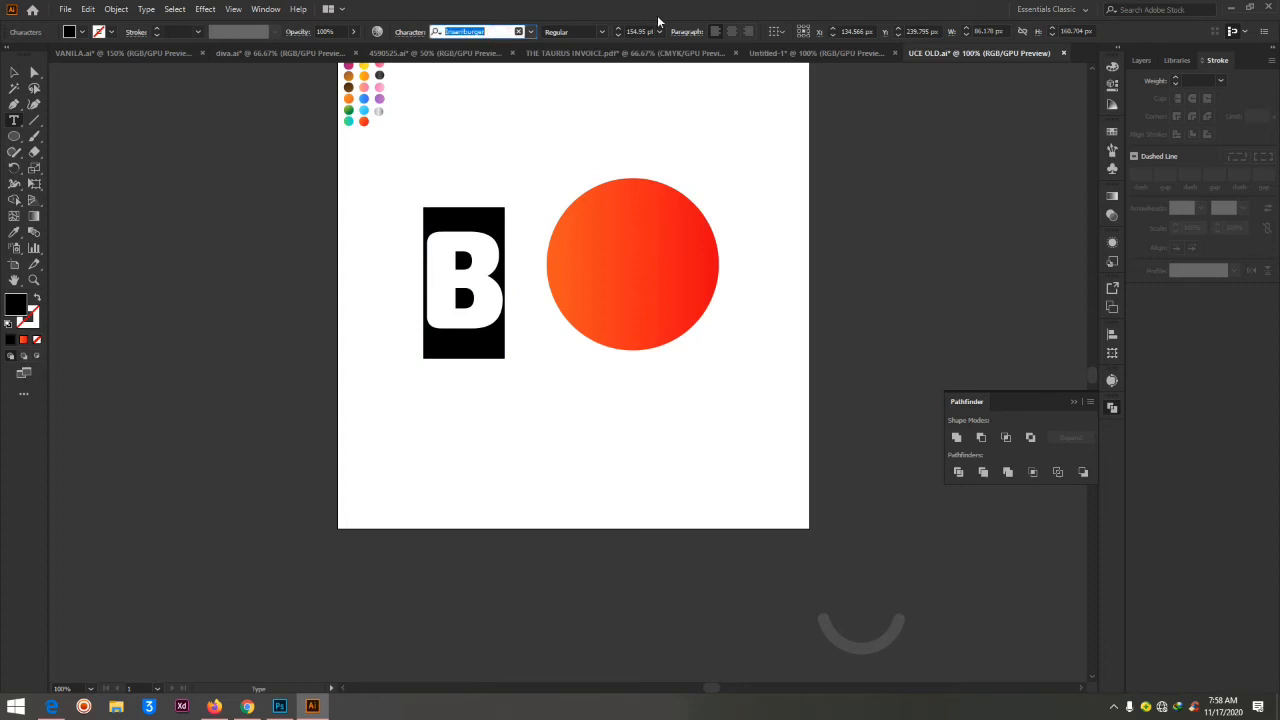
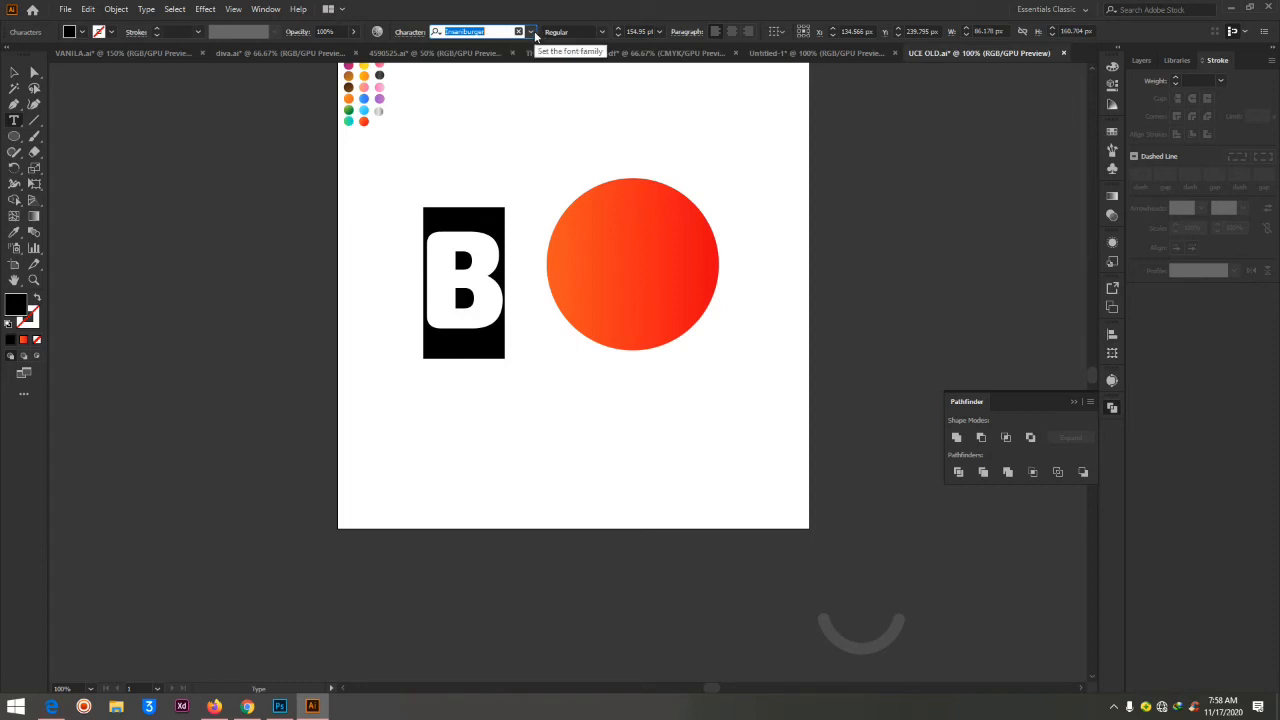
# Try PRIMETIME Regular on the letter, settle on MADE Tommy Soft ExtraBold, and retype it as a capital B
pyautogui.click(533, 33)
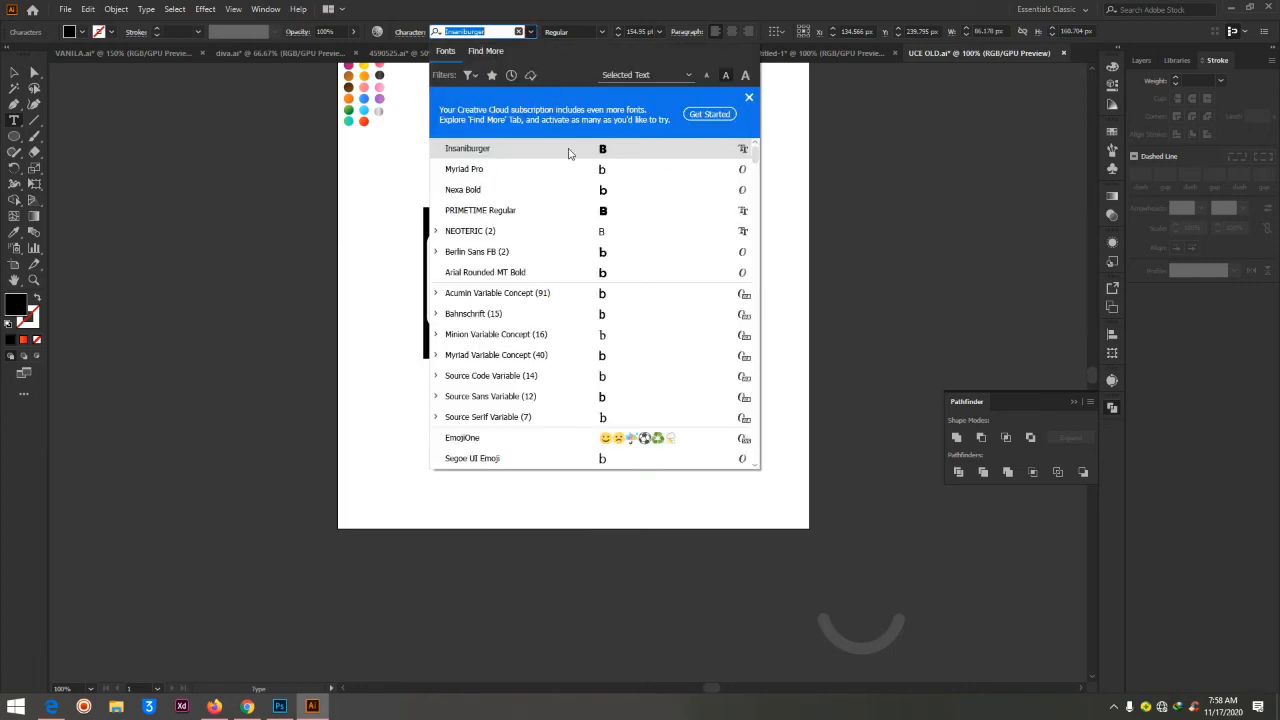
pyautogui.click(580, 212)
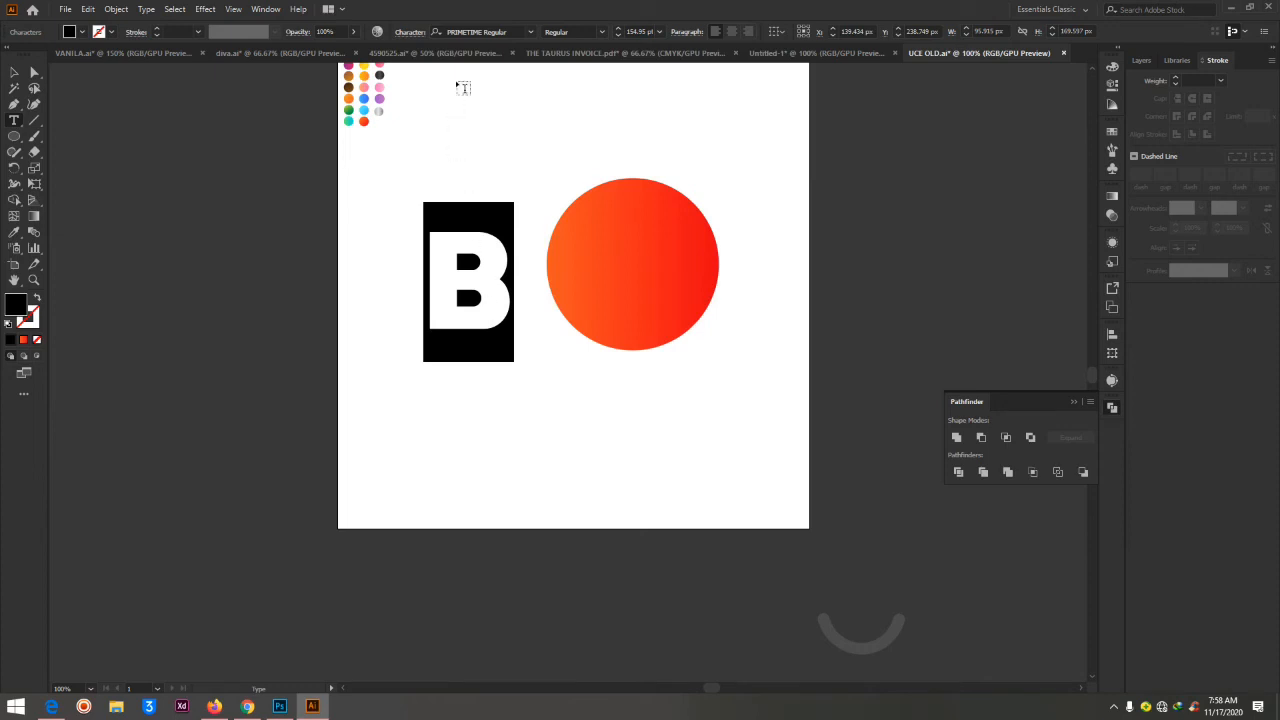
pyautogui.click(488, 32)
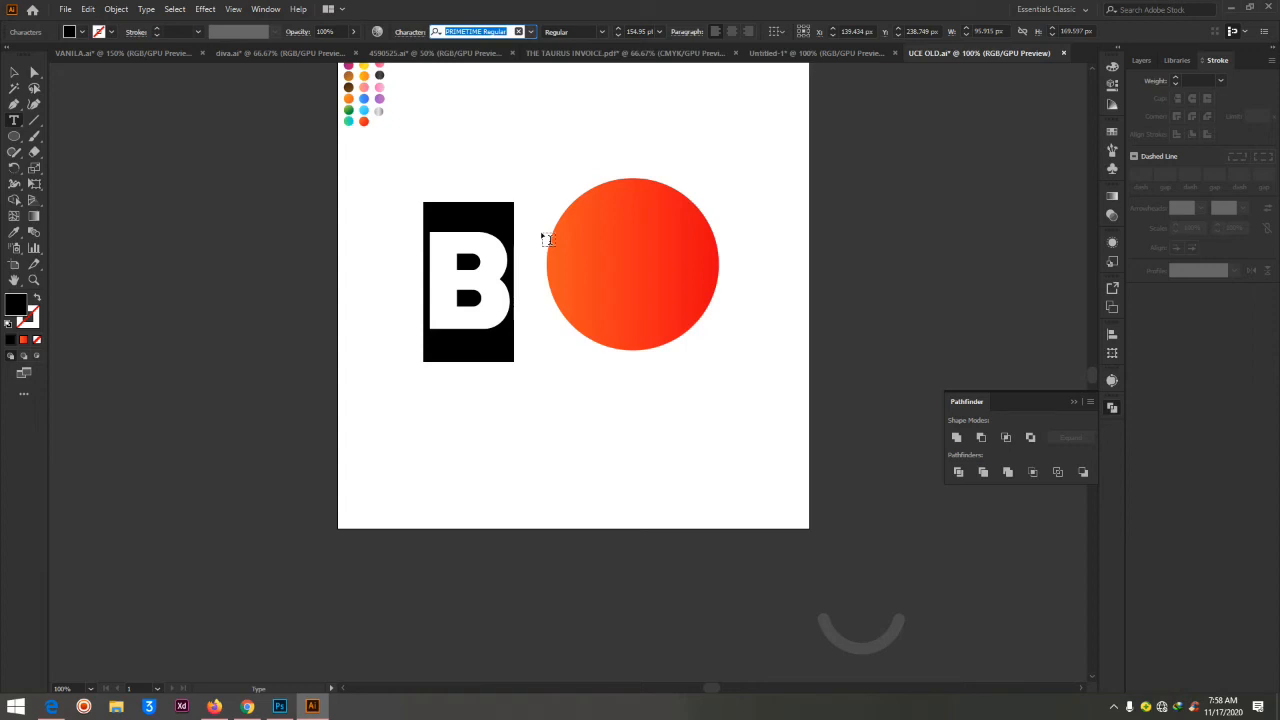
pyautogui.scroll(1, 565, 210)
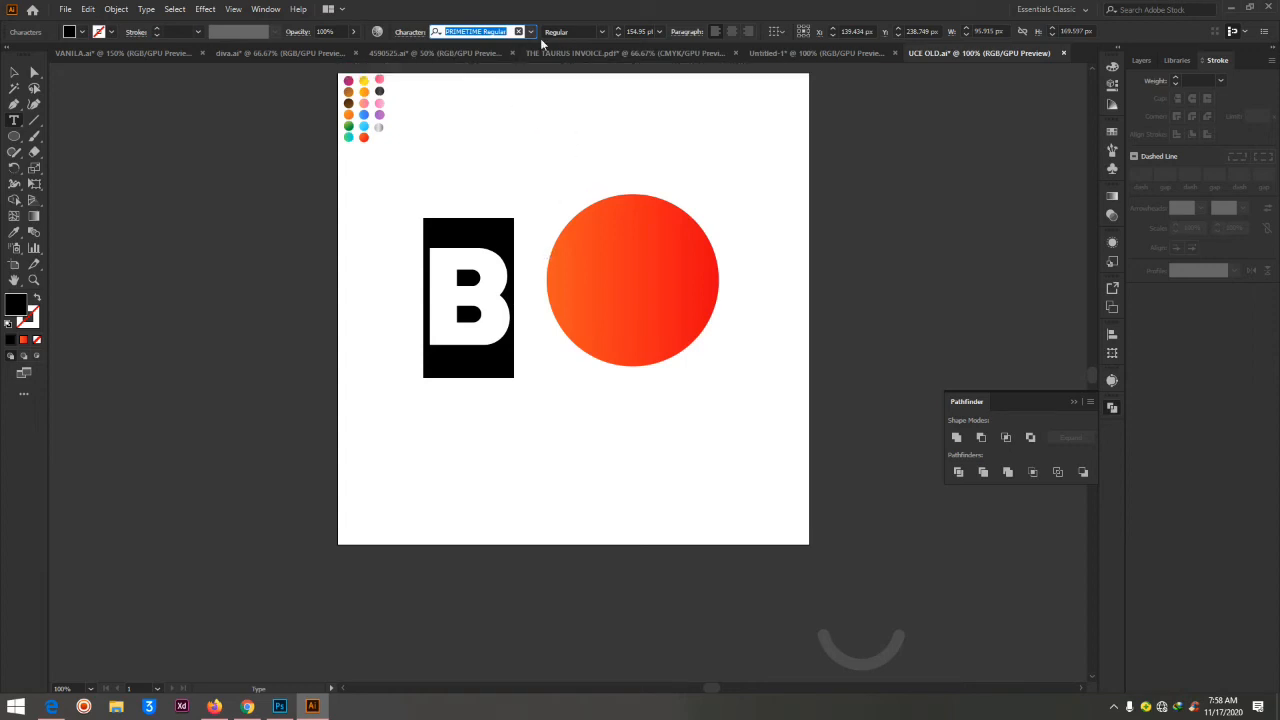
pyautogui.write('mad')
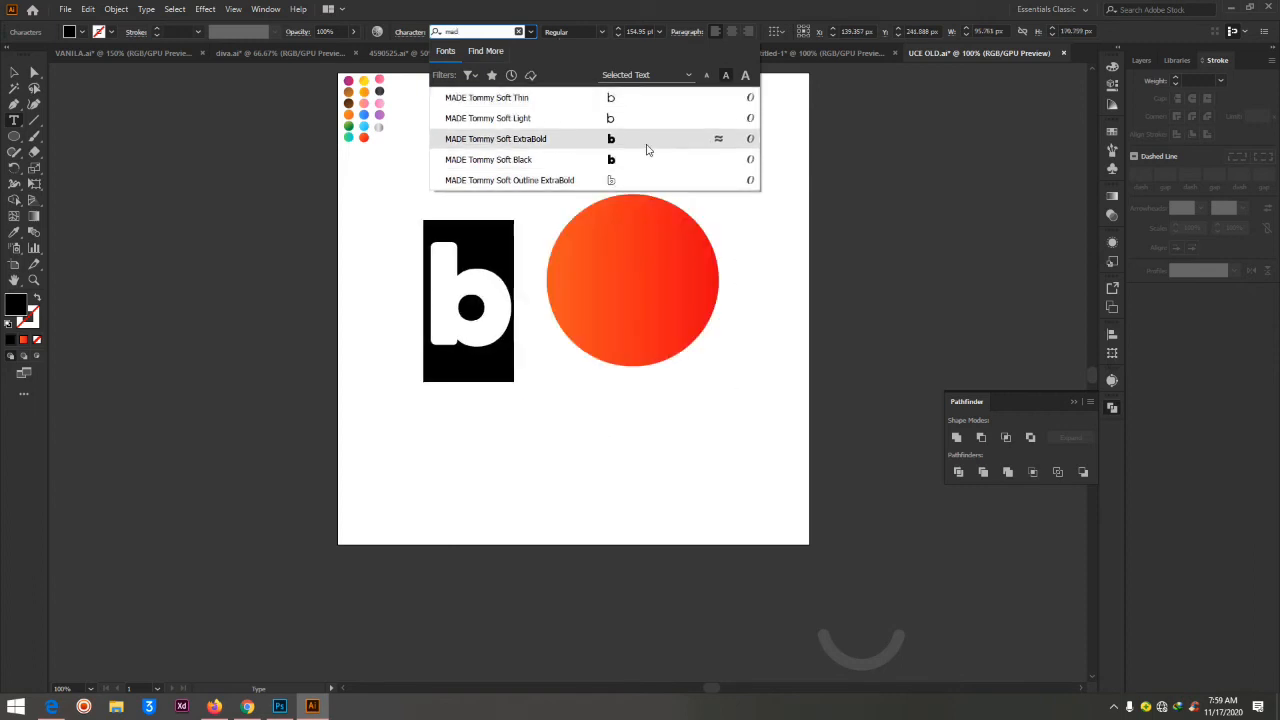
pyautogui.click(646, 143)
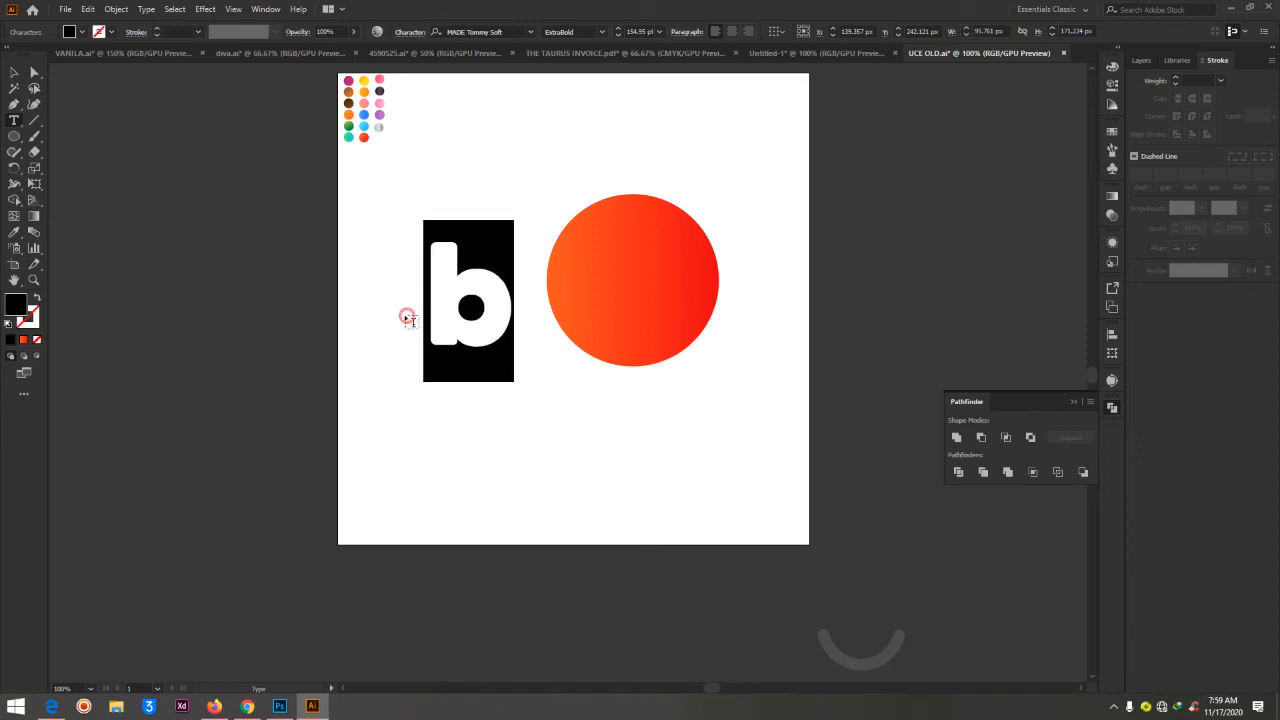
pyautogui.write('B')
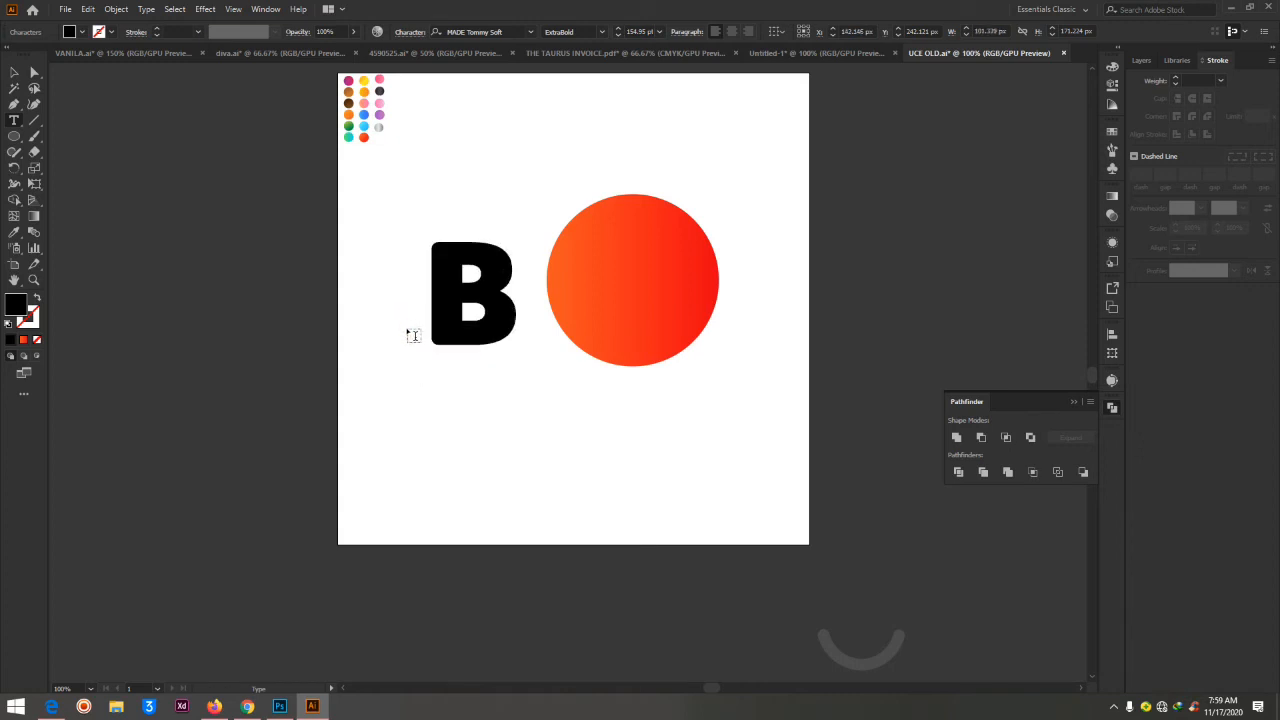
# Enlarge the letter B to about 206 pt and move it over the left part of the circle
pyautogui.click(35, 72)
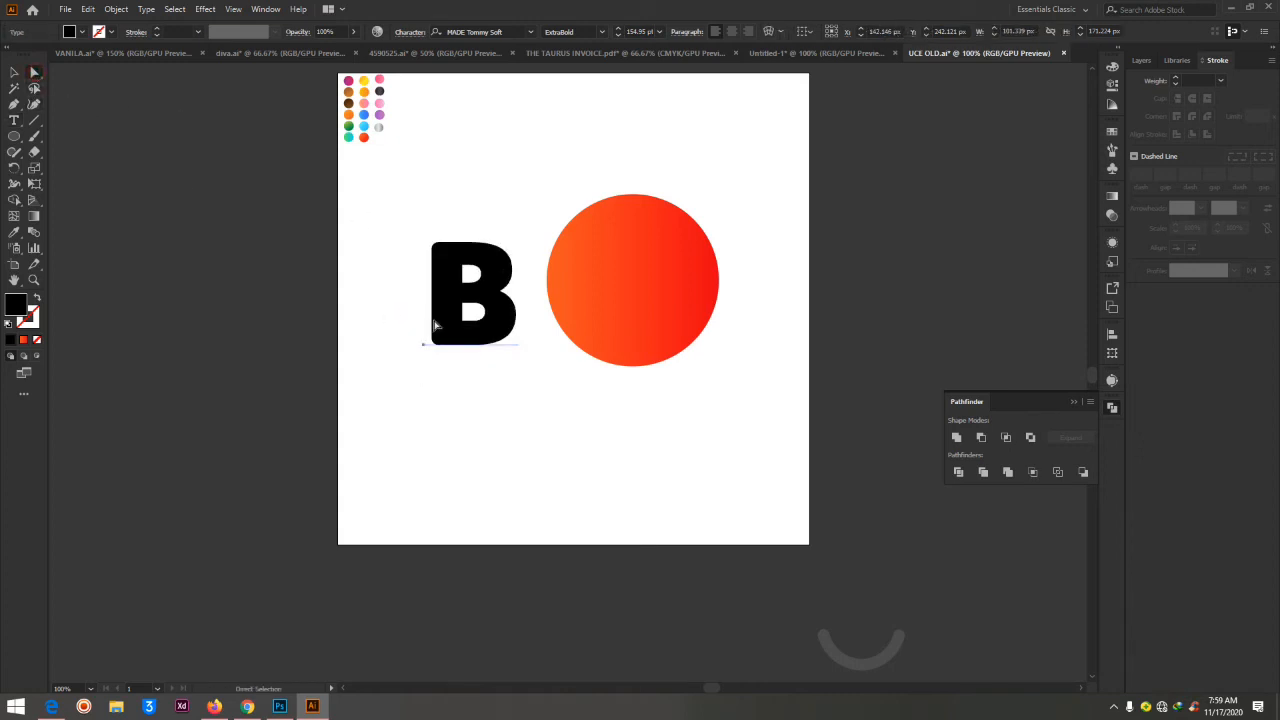
pyautogui.click(15, 73)
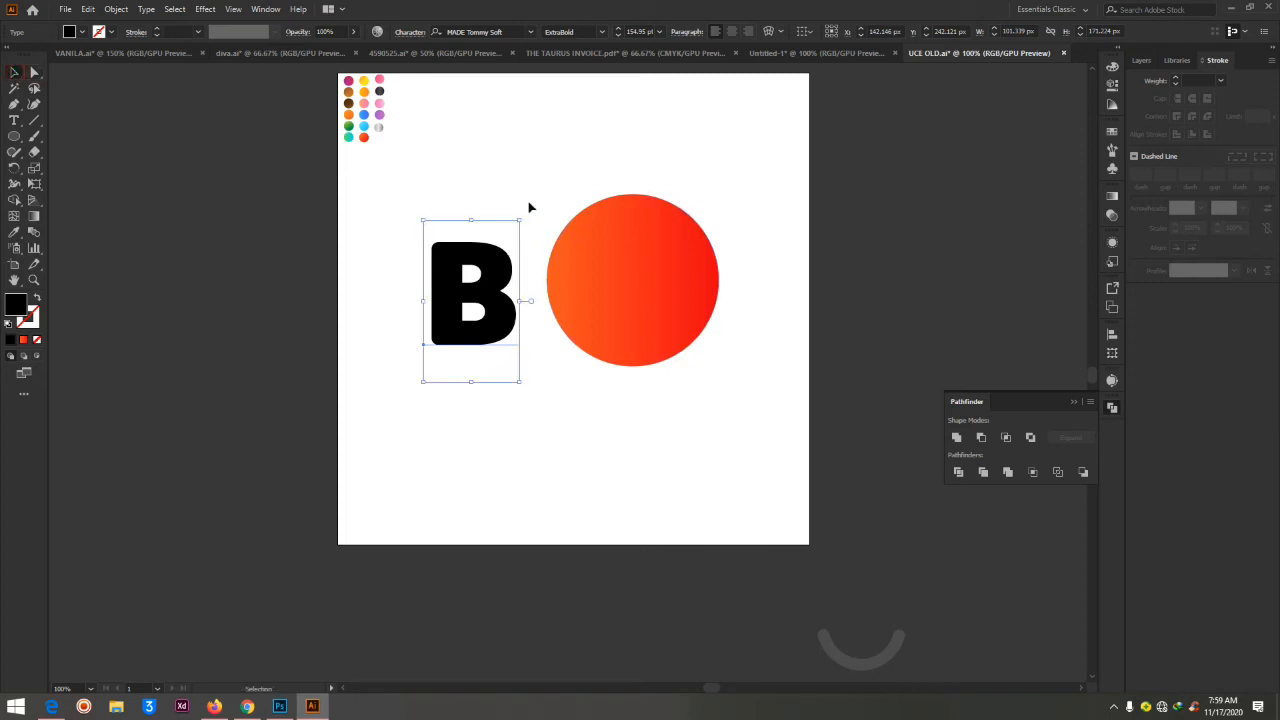
pyautogui.moveTo(518, 214); pyautogui.dragTo(552, 167)
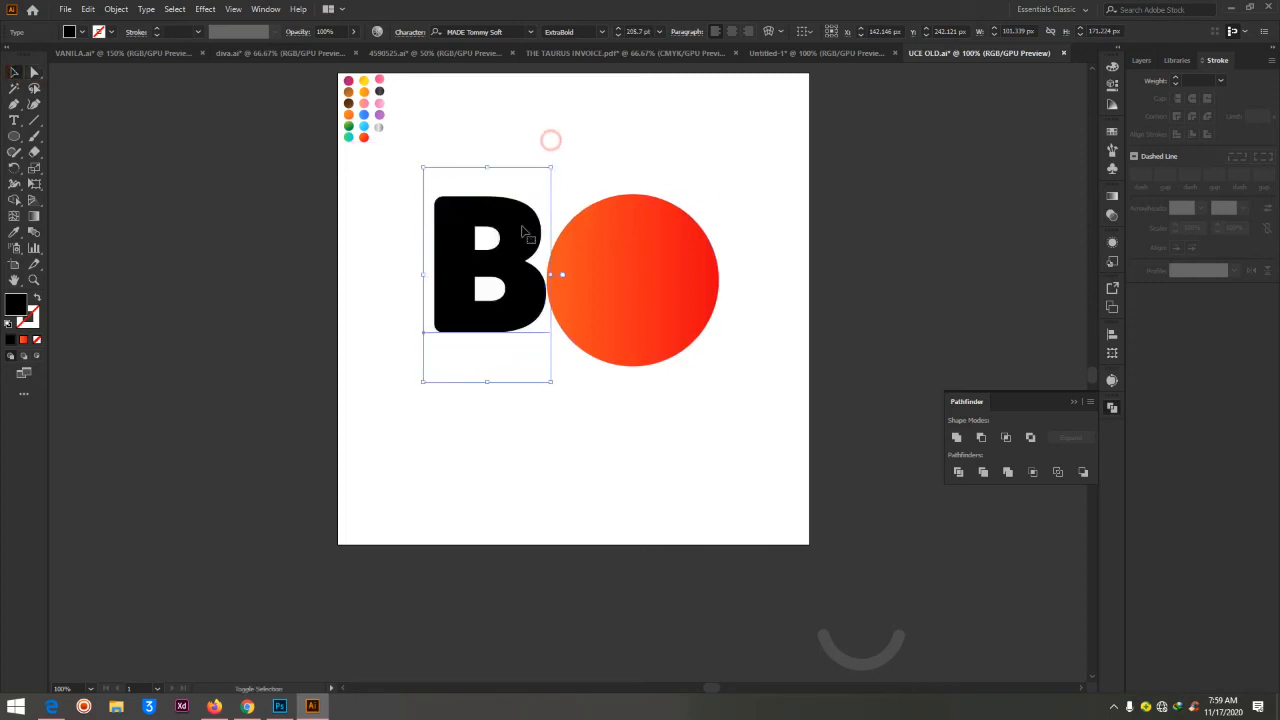
pyautogui.moveTo(517, 238); pyautogui.dragTo(608, 262)
# Move the letter B and the circle together slightly down and left toward the artboard's middle, and deselect them
pyautogui.moveTo(497, 149); pyautogui.dragTo(811, 462)
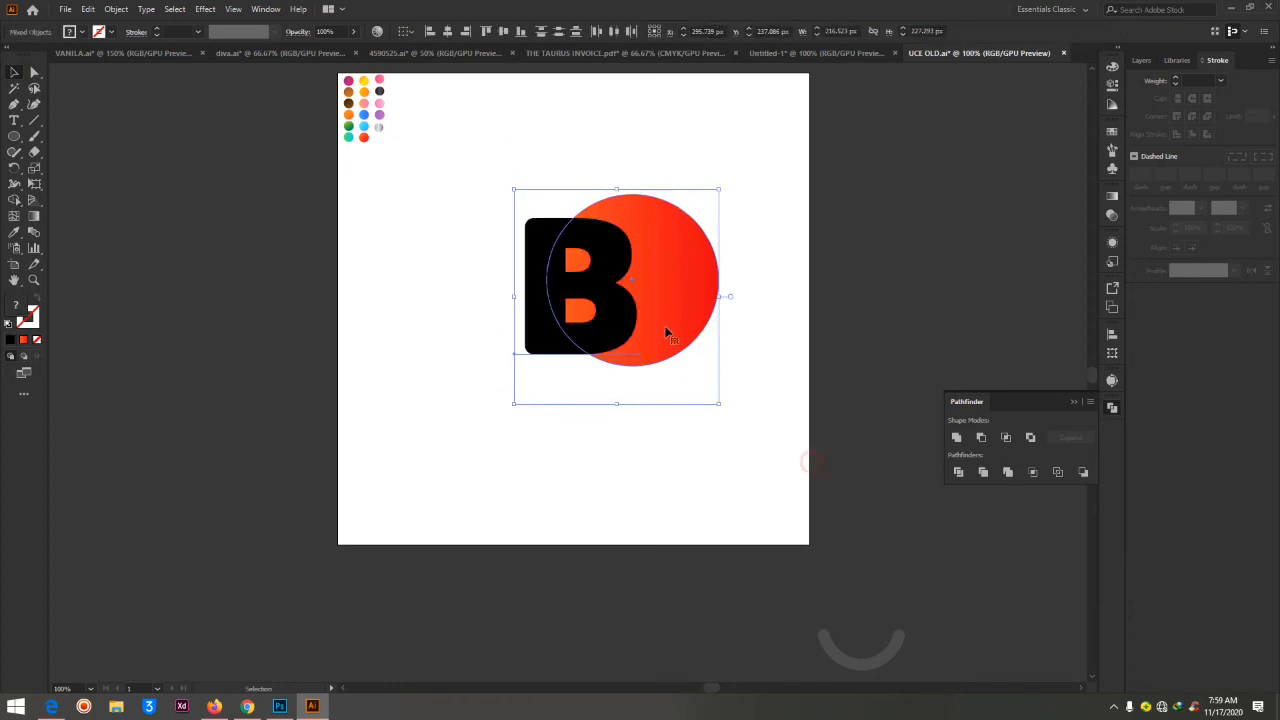
pyautogui.moveTo(666, 332); pyautogui.dragTo(629, 370)
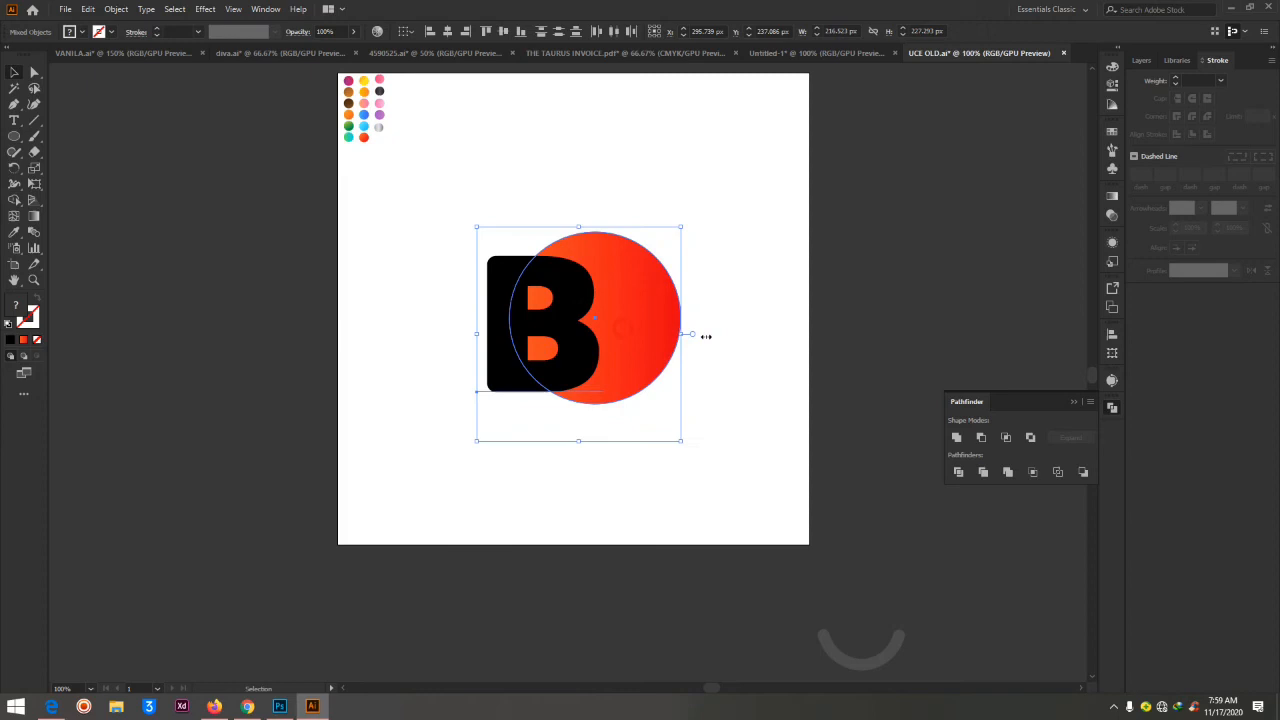
pyautogui.click(771, 131)
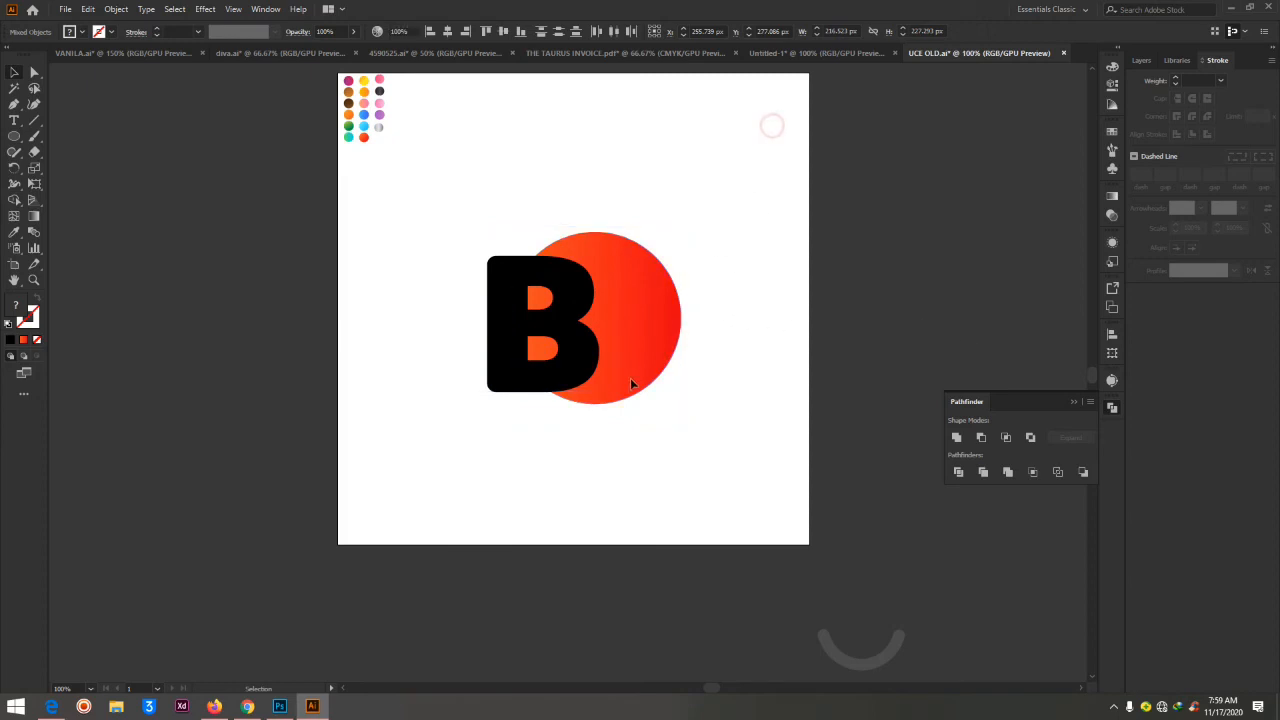
# Convert the letter B from text to shapes with Expand, including Object and Fill
pyautogui.click(570, 336)
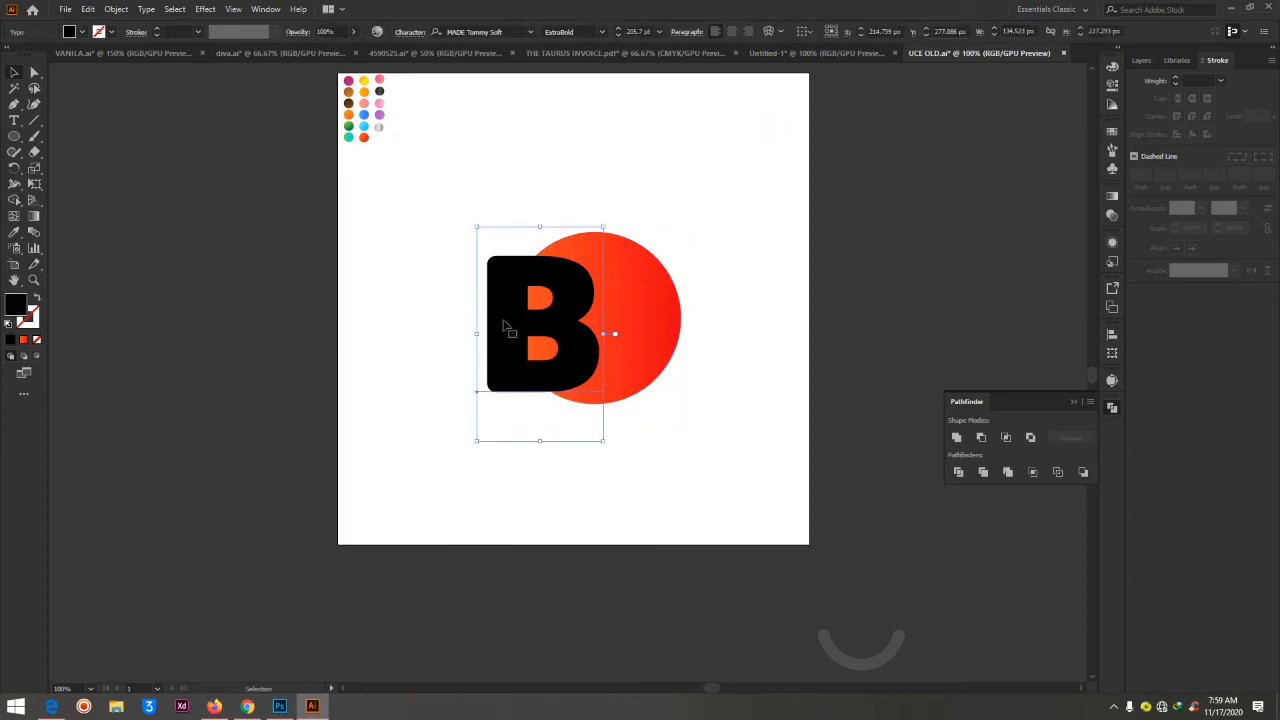
pyautogui.press('ctrl')
pyautogui.hotkey('ctrl', 'shift', 'o')
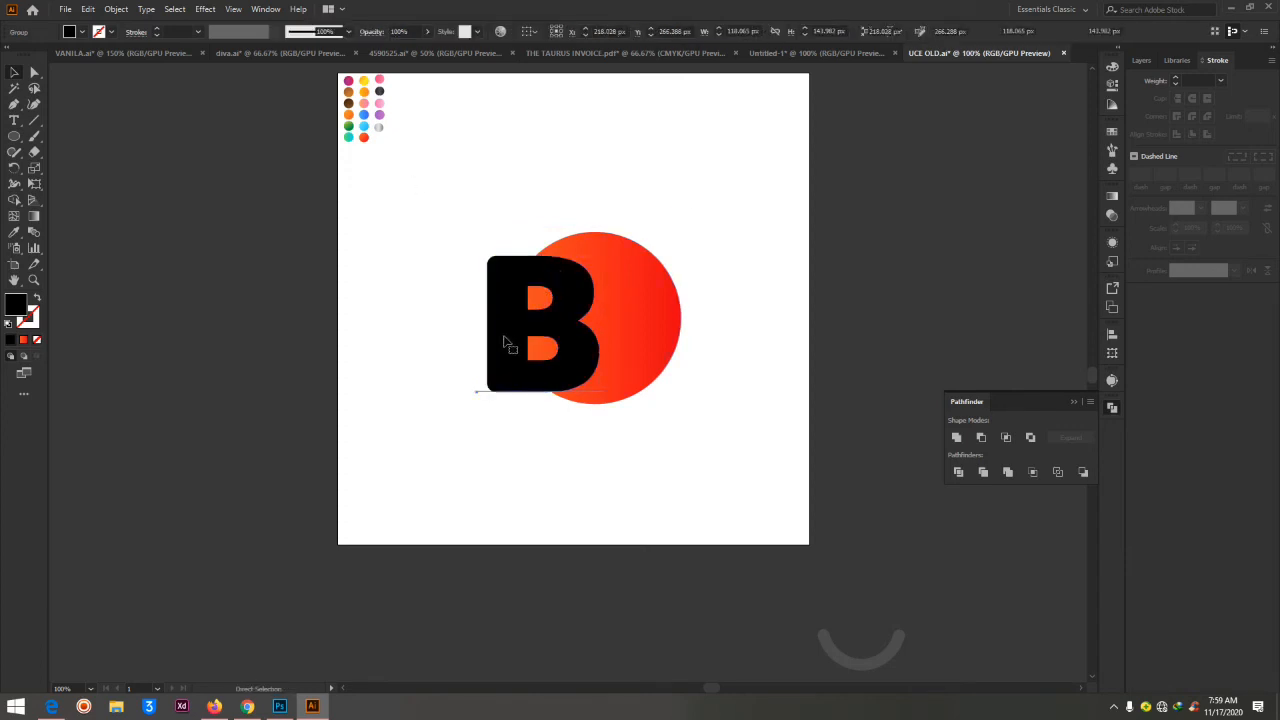
pyautogui.hotkey('ctrl', 'z')
pyautogui.click(116, 9)
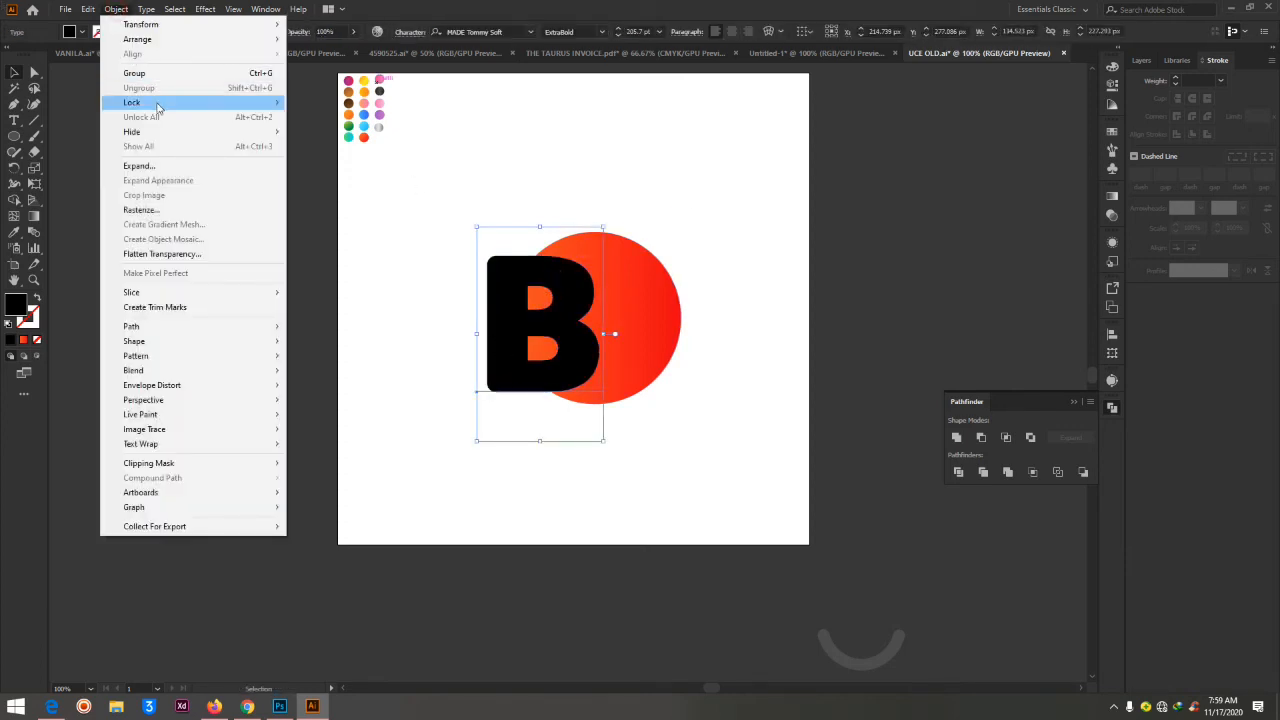
pyautogui.click(140, 166)
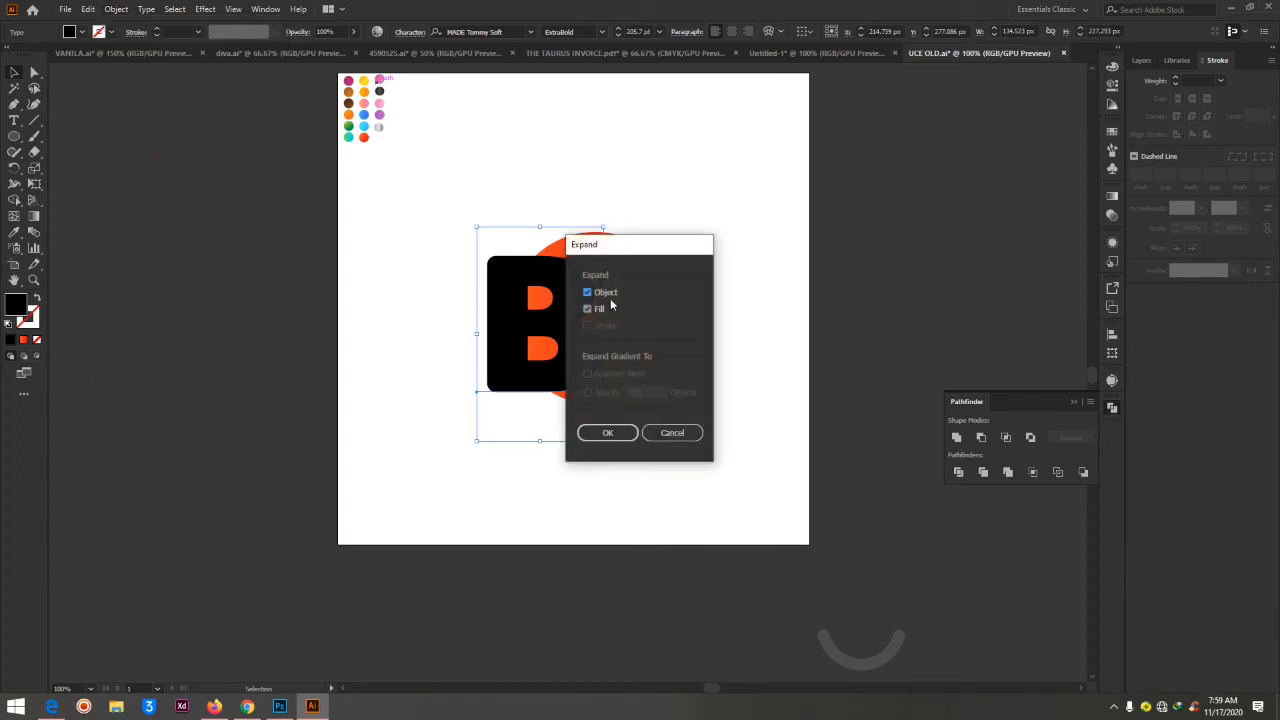
pyautogui.moveTo(625, 247); pyautogui.dragTo(772, 229)
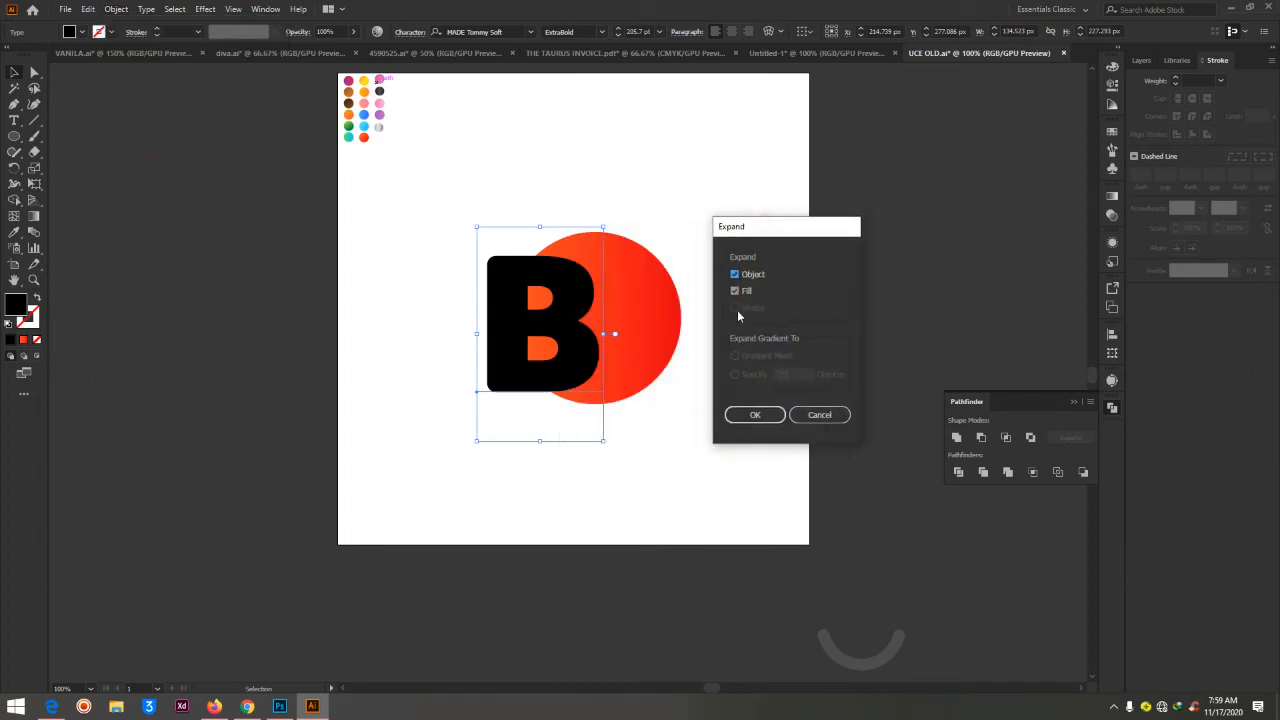
pyautogui.click(757, 417)
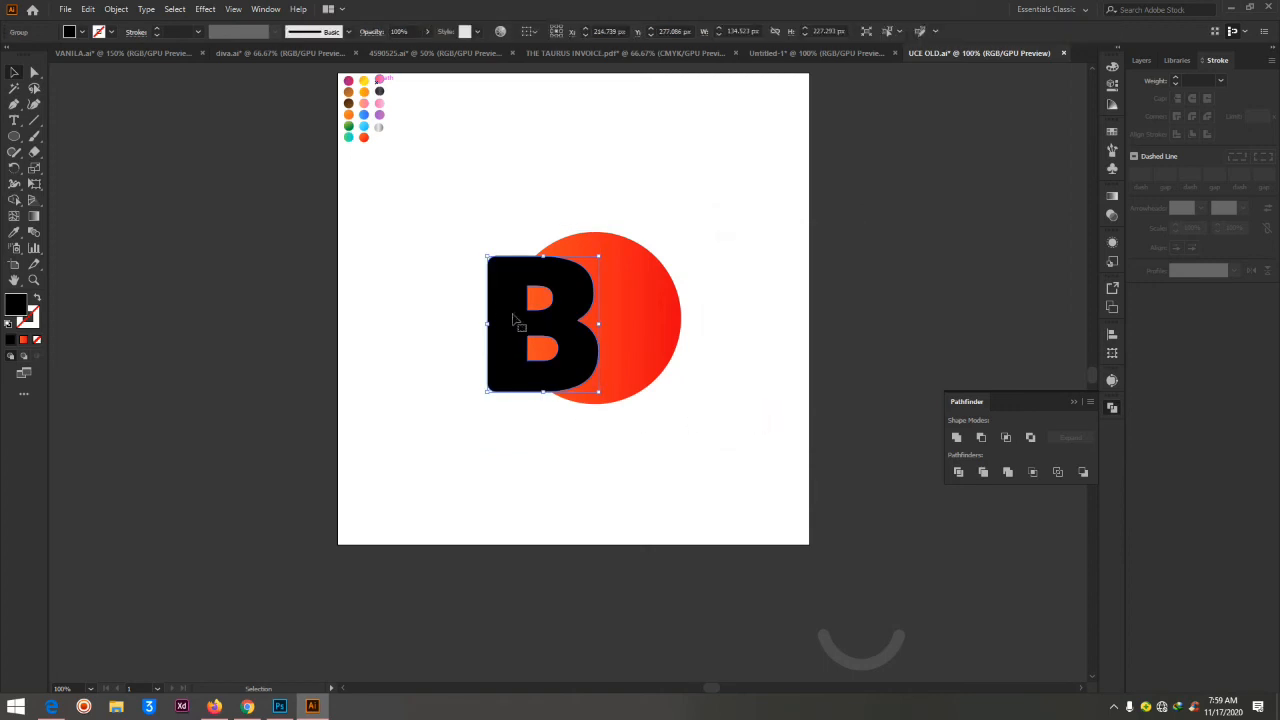
# Try an orange gradient and a white fill sampled with the Eyedropper on the letter B, and undo them
pyautogui.click(14, 233)
pyautogui.click(361, 135)
pyautogui.click(351, 119)
pyautogui.click(355, 111)
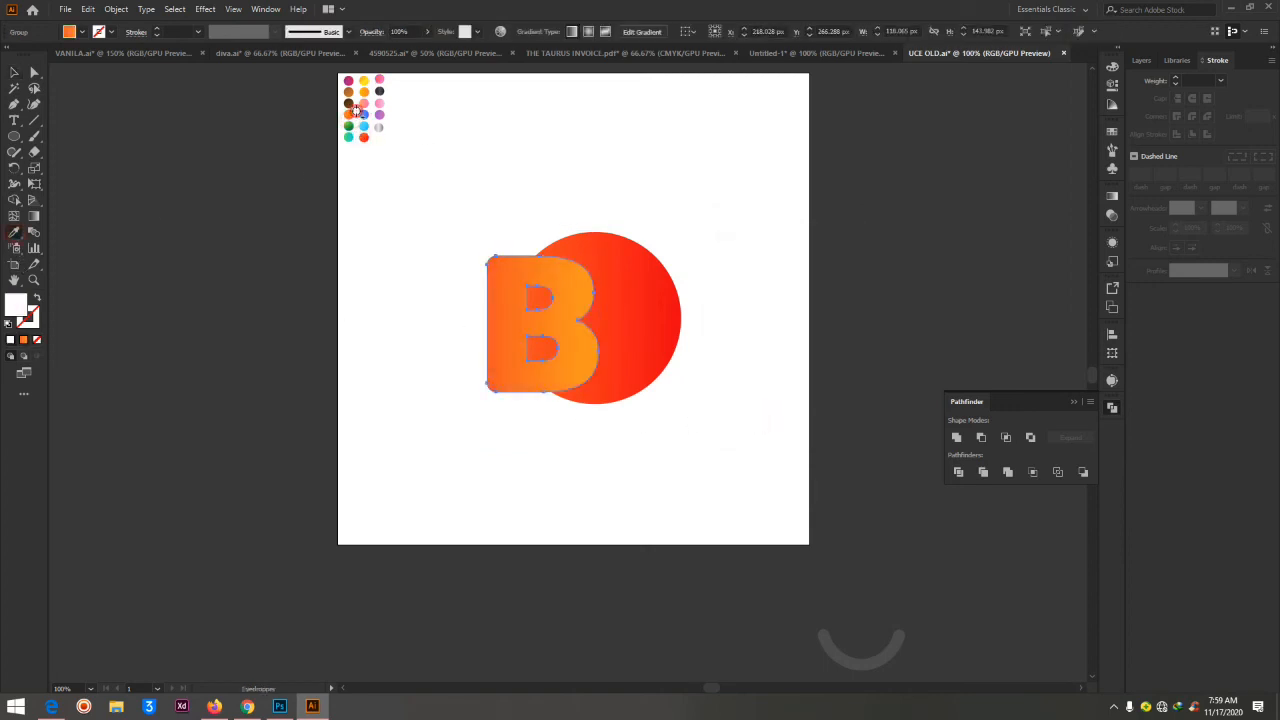
pyautogui.click(13, 72)
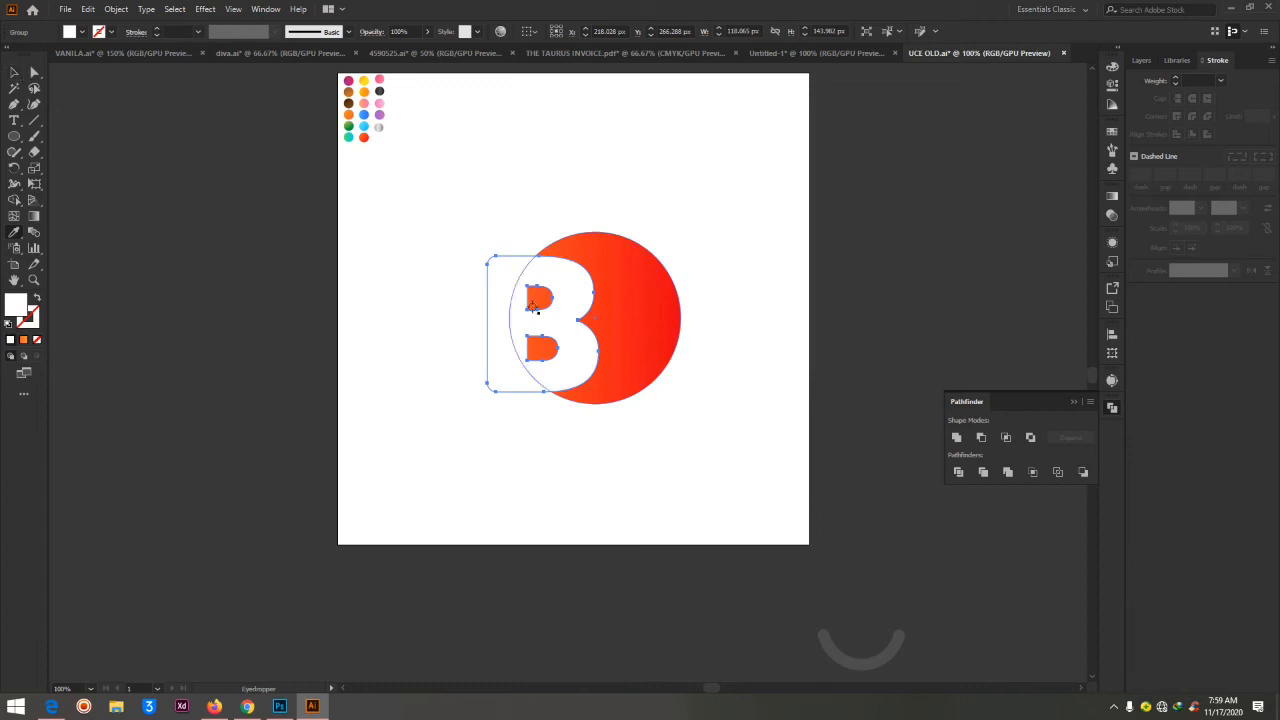
pyautogui.hotkey('ctrl', 'z')
pyautogui.hotkey('ctrl', 'z')
pyautogui.hotkey('ctrl', 'z')
pyautogui.press('i')
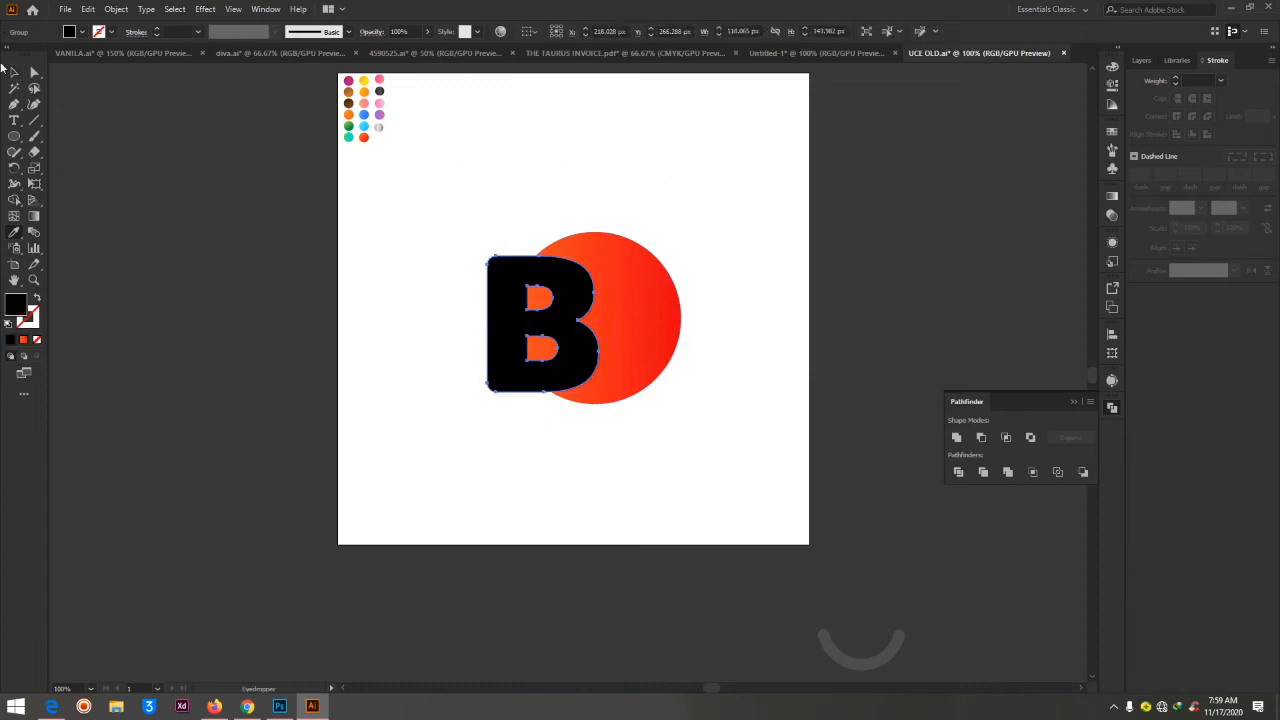
# Shift the expanded letter B slightly right over the circle and enlarge it to about 127 × 155 px
pyautogui.click(34, 73)
pyautogui.click(695, 198)
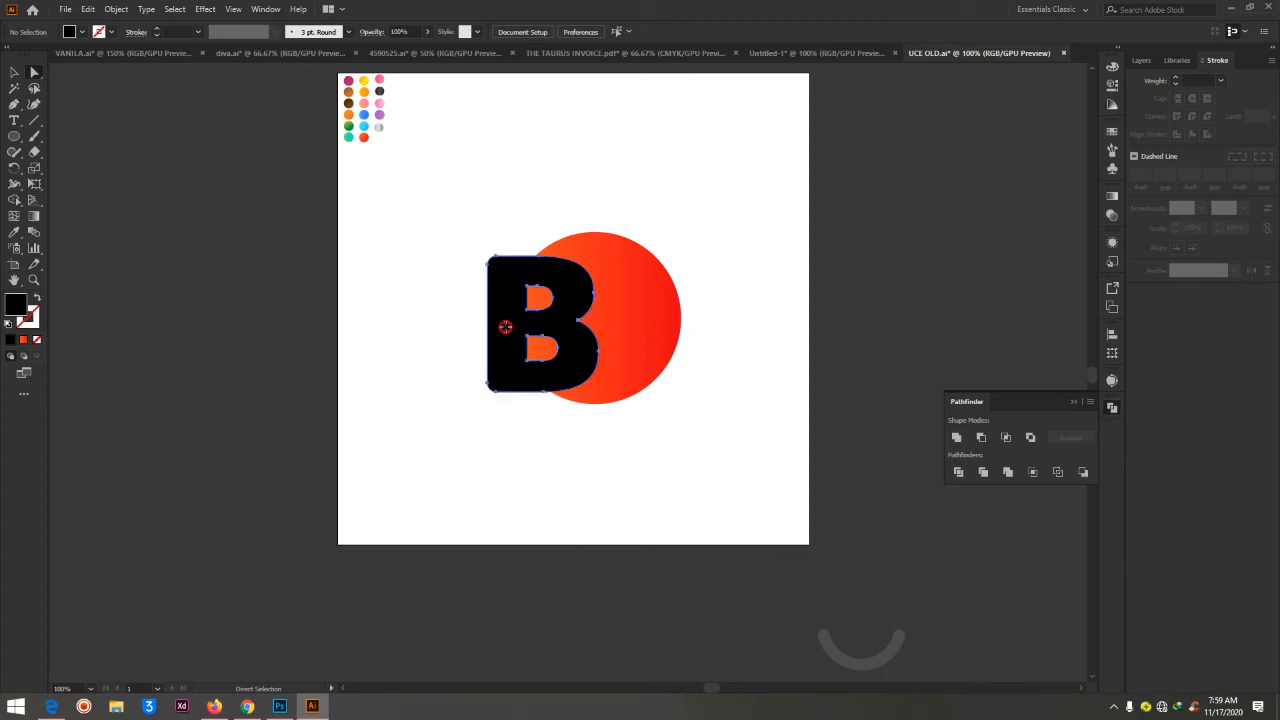
pyautogui.moveTo(500, 323)
pyautogui.mouseDown()
pyautogui.moveTo(373, 359)
pyautogui.moveTo(429, 357)
pyautogui.moveTo(537, 314)
pyautogui.moveTo(531, 328)
pyautogui.moveTo(545, 292)
pyautogui.moveTo(500, 312)
pyautogui.mouseUp()
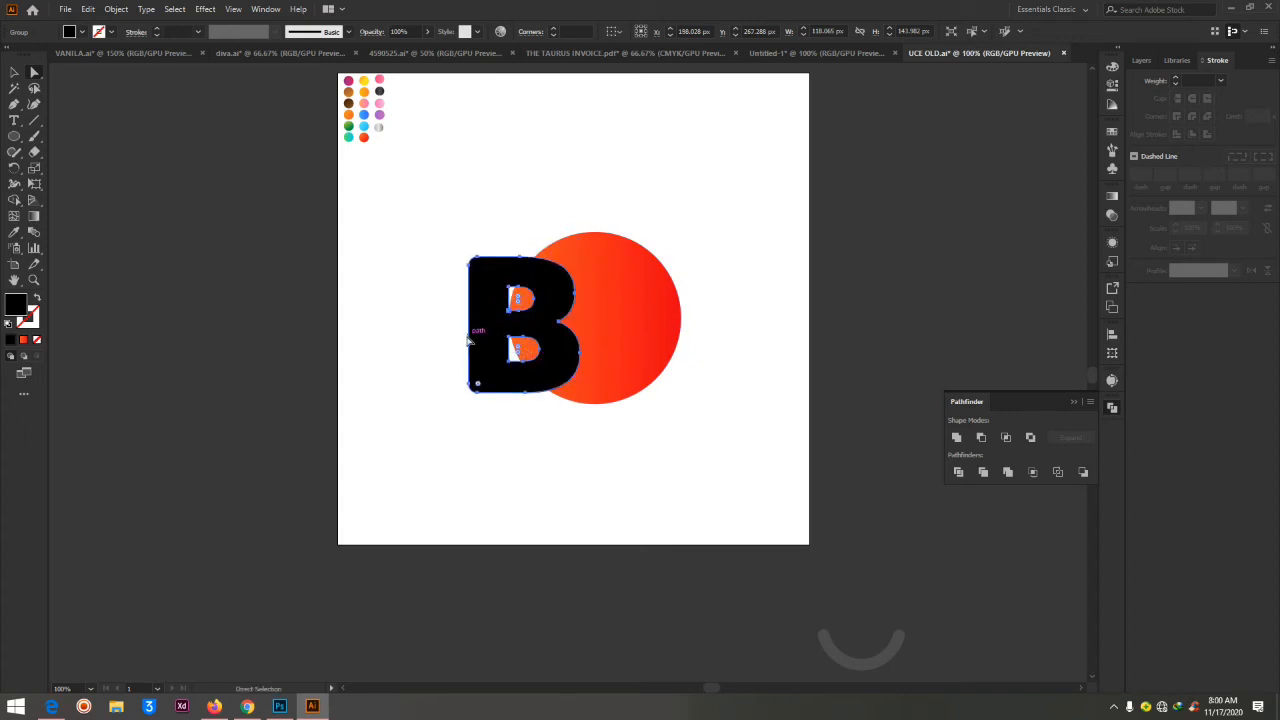
pyautogui.moveTo(470, 342); pyautogui.dragTo(499, 343)
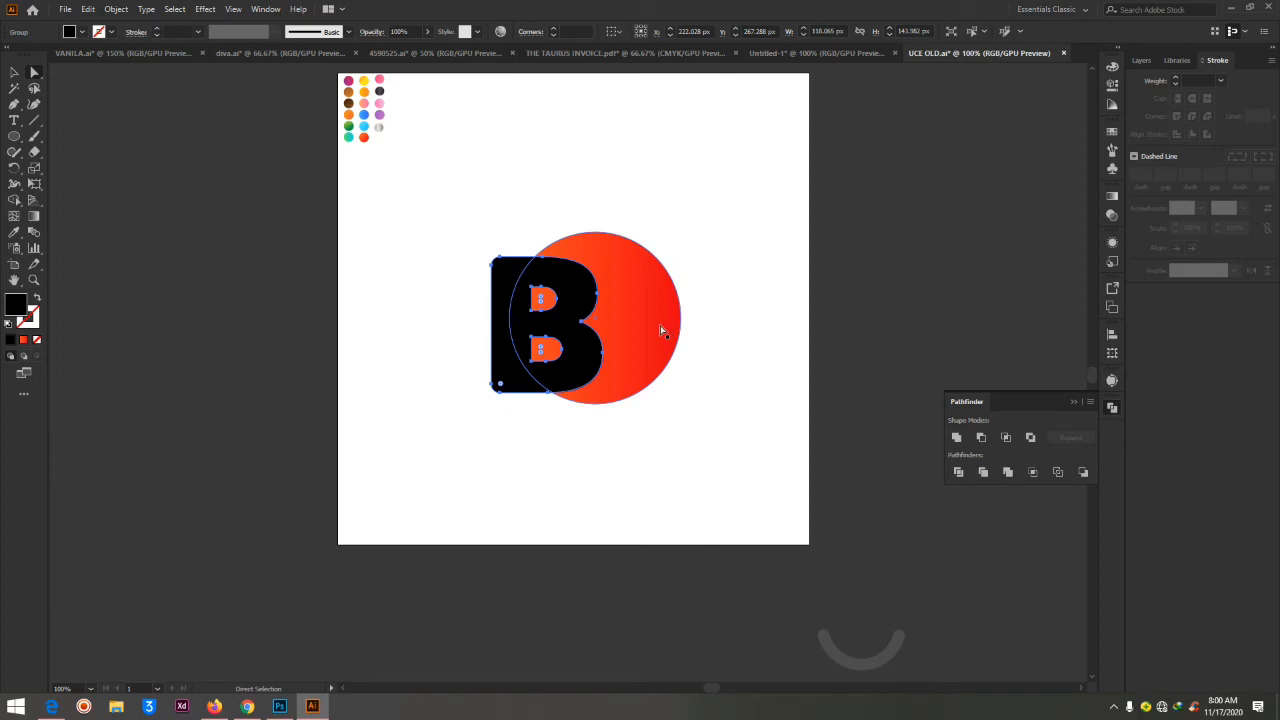
pyautogui.click(527, 323)
pyautogui.moveTo(509, 331); pyautogui.dragTo(515, 328)
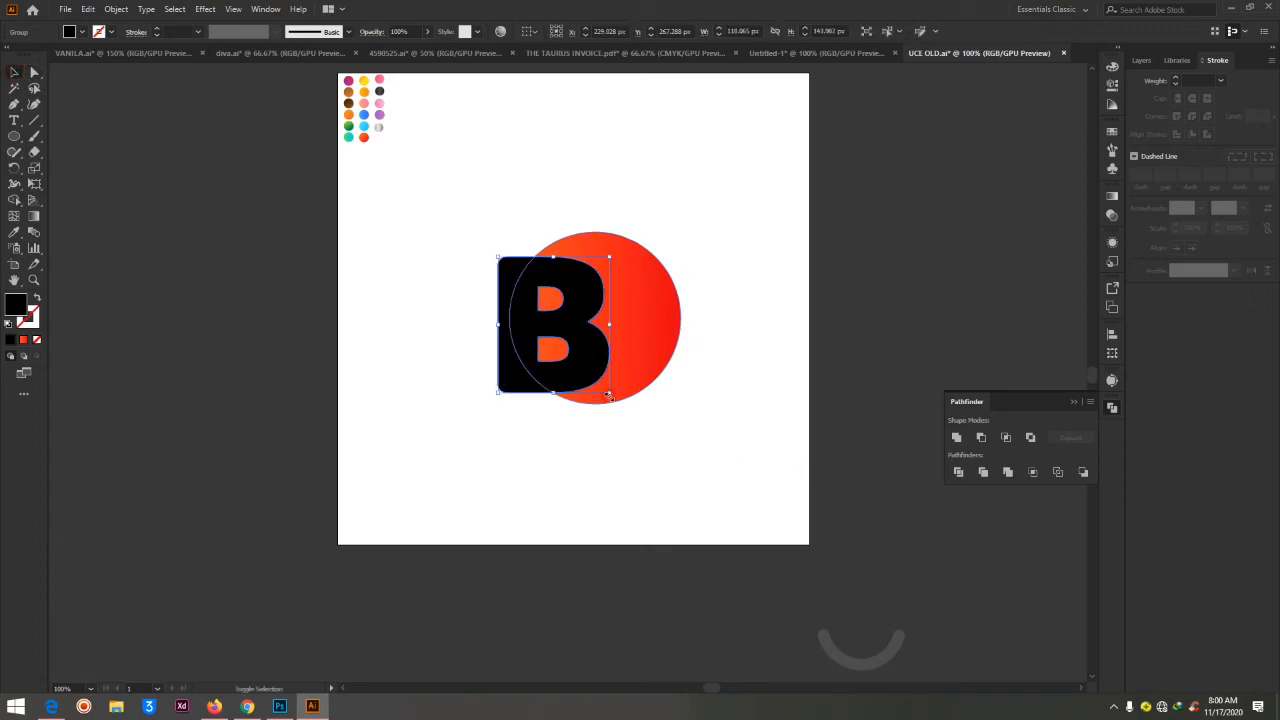
pyautogui.moveTo(609, 391); pyautogui.dragTo(618, 425)
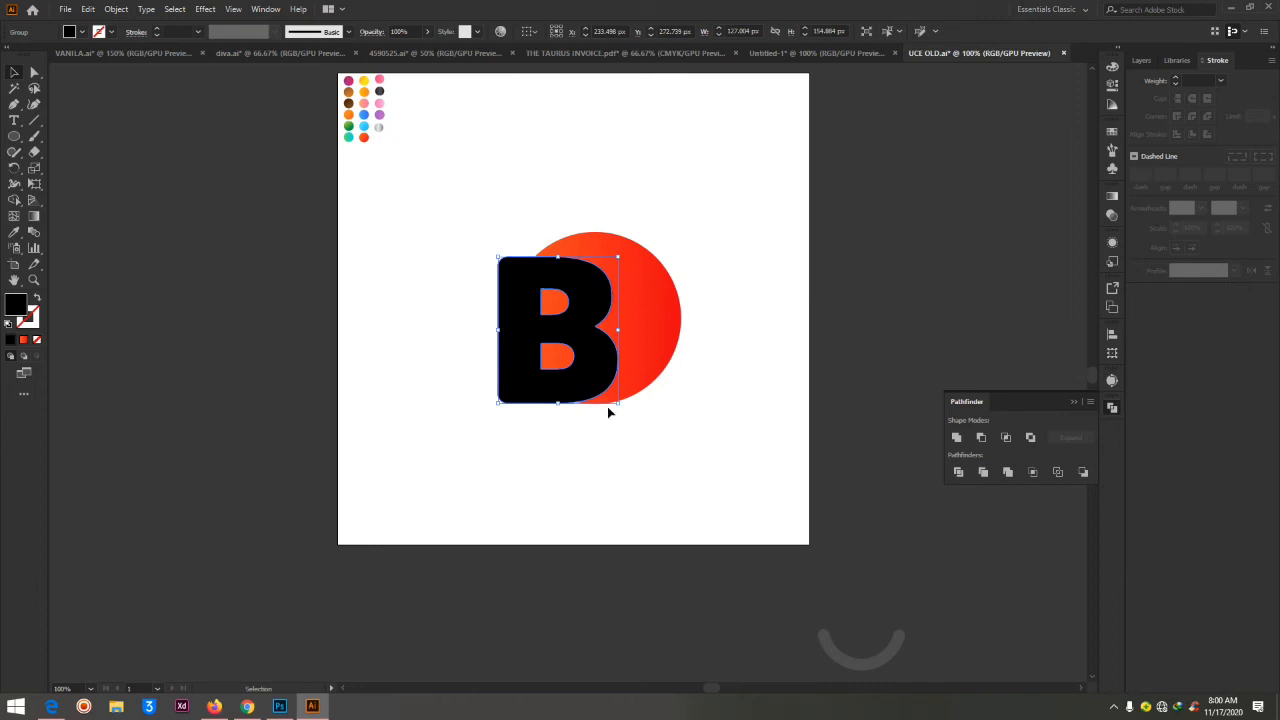
pyautogui.click(766, 269)
# Fill the letter B with white so it reads as a cutout of the circle, and deselect it
pyautogui.click(514, 342)
pyautogui.doubleClick(12, 306)
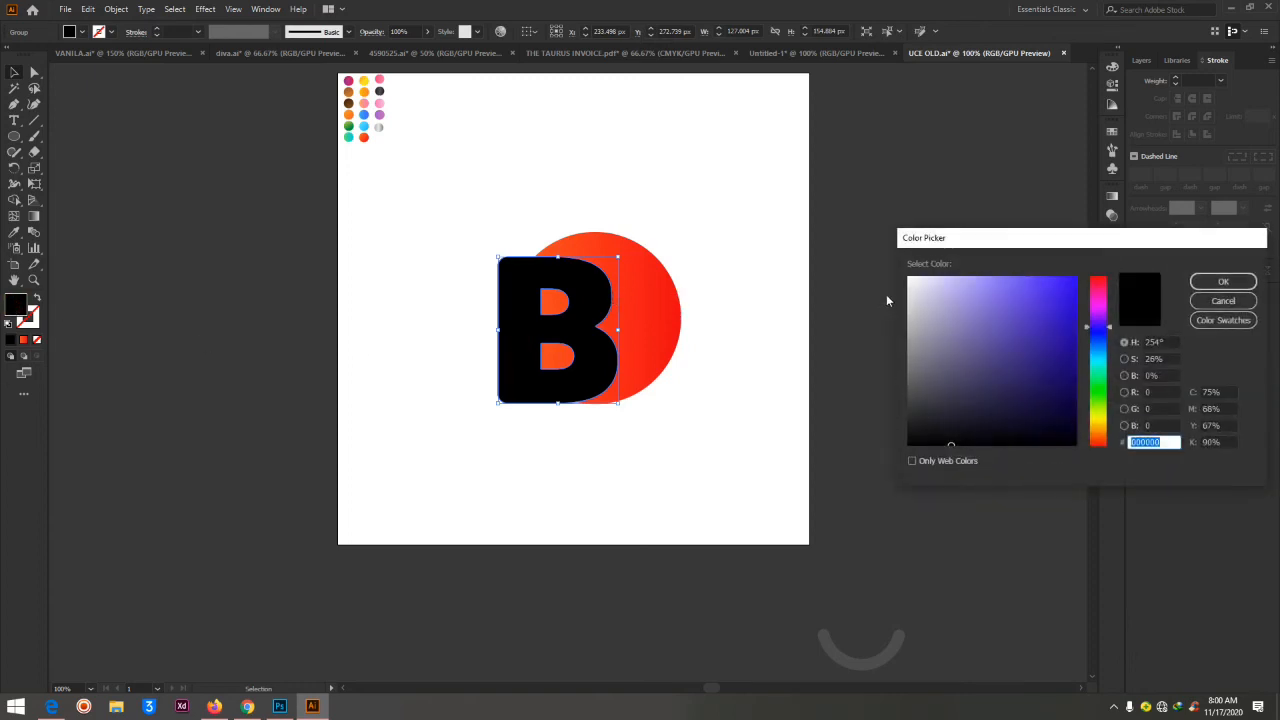
pyautogui.click(911, 279)
pyautogui.click(1223, 282)
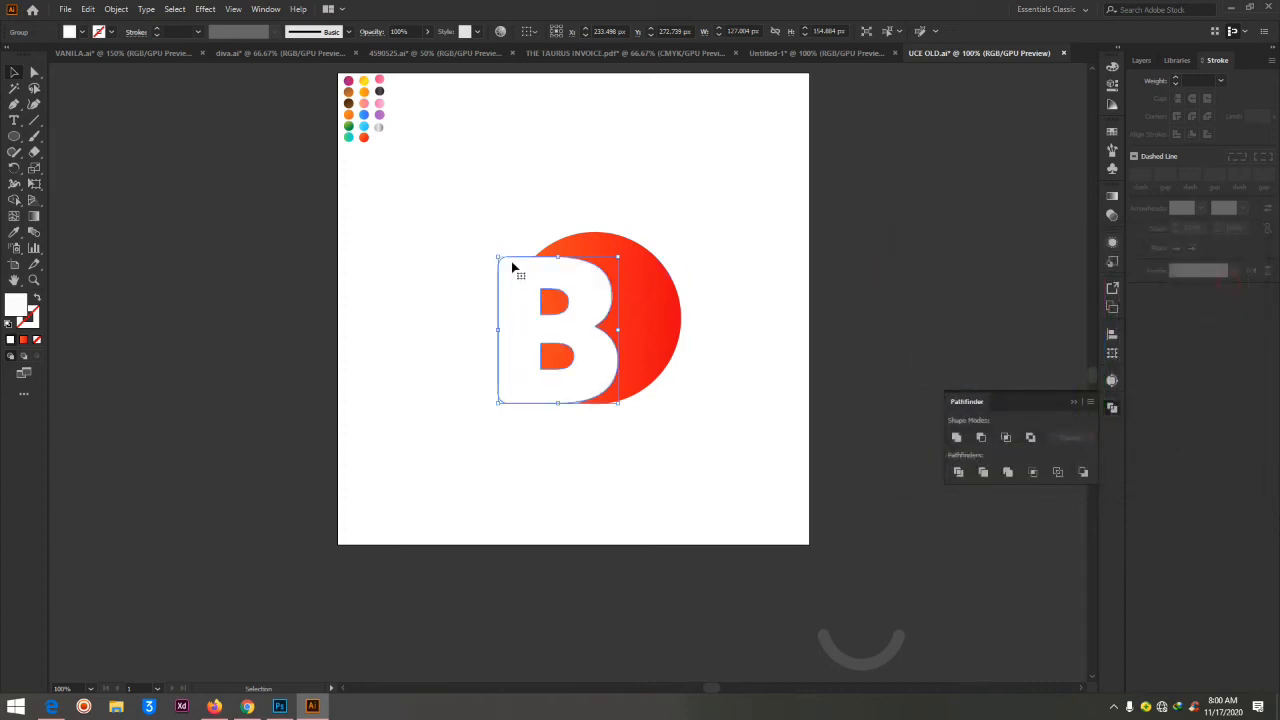
pyautogui.click(484, 206)
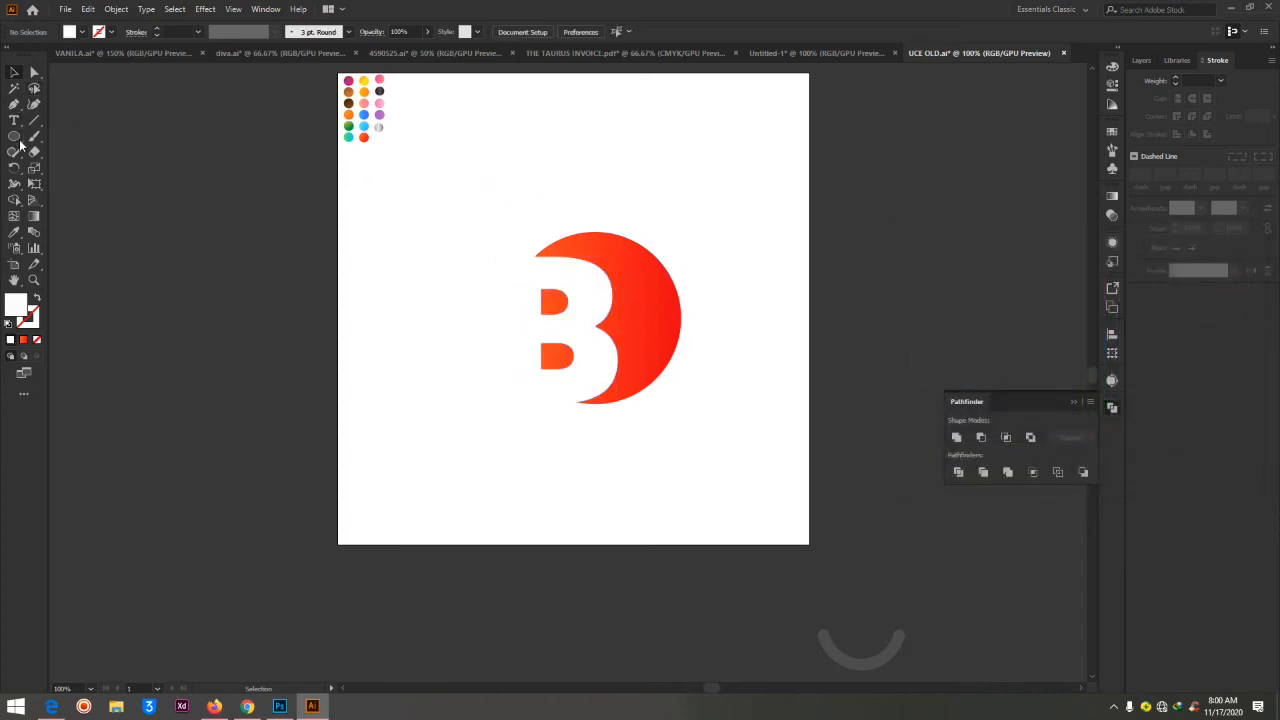
# Draw a rectangle about 506 × 400 px over the letter and circle, and fill it with black (000000)
pyautogui.moveTo(20, 145); pyautogui.dragTo(80, 137)
pyautogui.moveTo(390, 188); pyautogui.dragTo(868, 566)
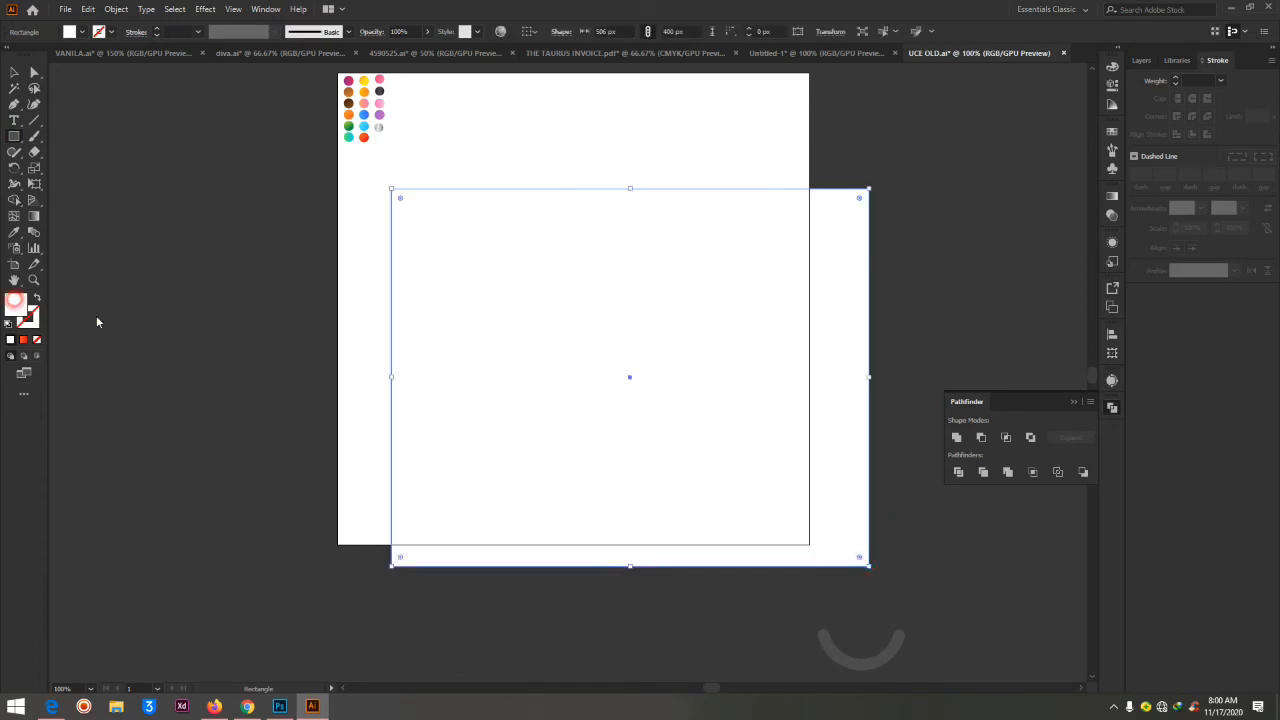
pyautogui.doubleClick(14, 300)
pyautogui.moveTo(1020, 380); pyautogui.dragTo(897, 473)
pyautogui.click(1201, 281)
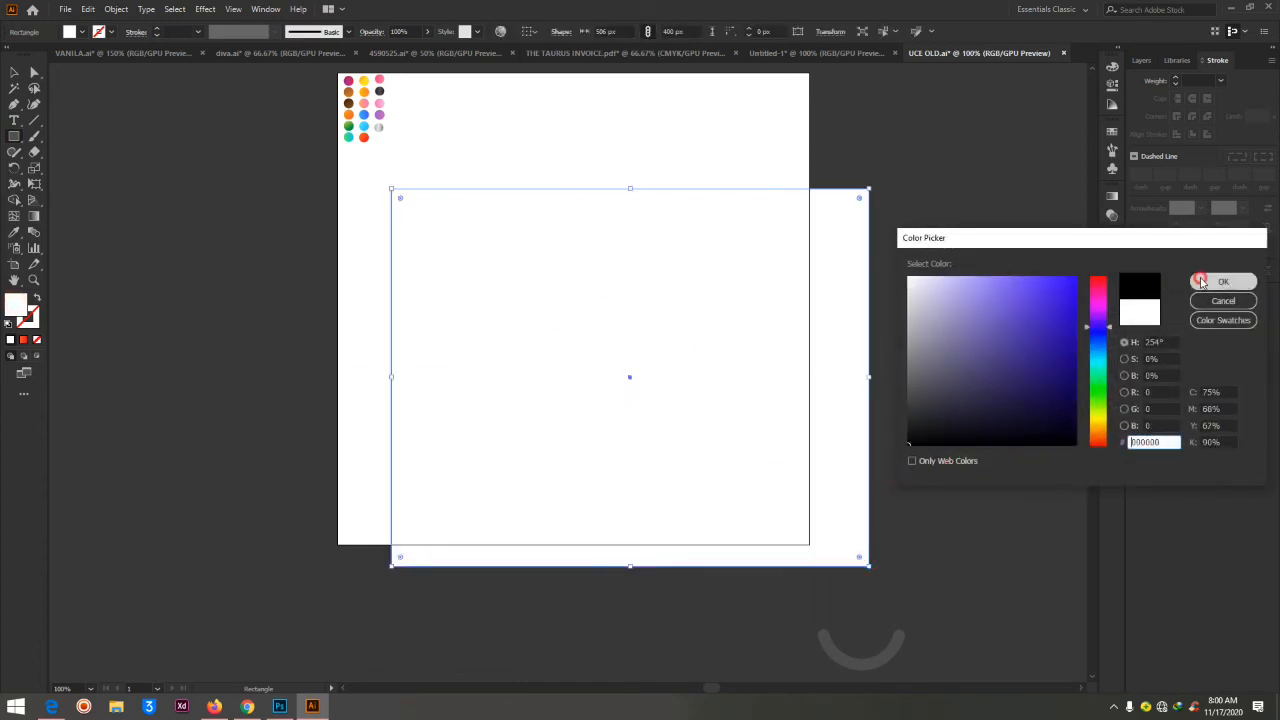
# Send the black rectangle to the back behind the letter and circle, and delete it
pyautogui.rightClick(686, 343)
pyautogui.click(737, 566)
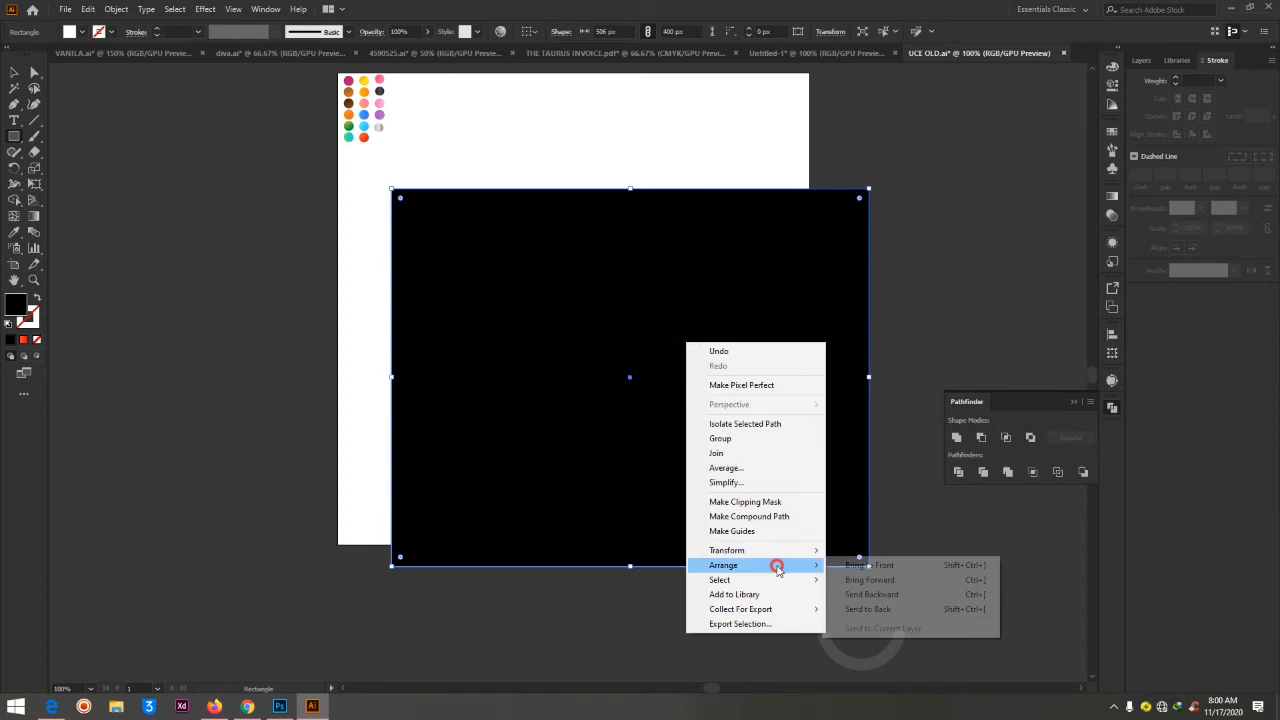
pyautogui.click(862, 609)
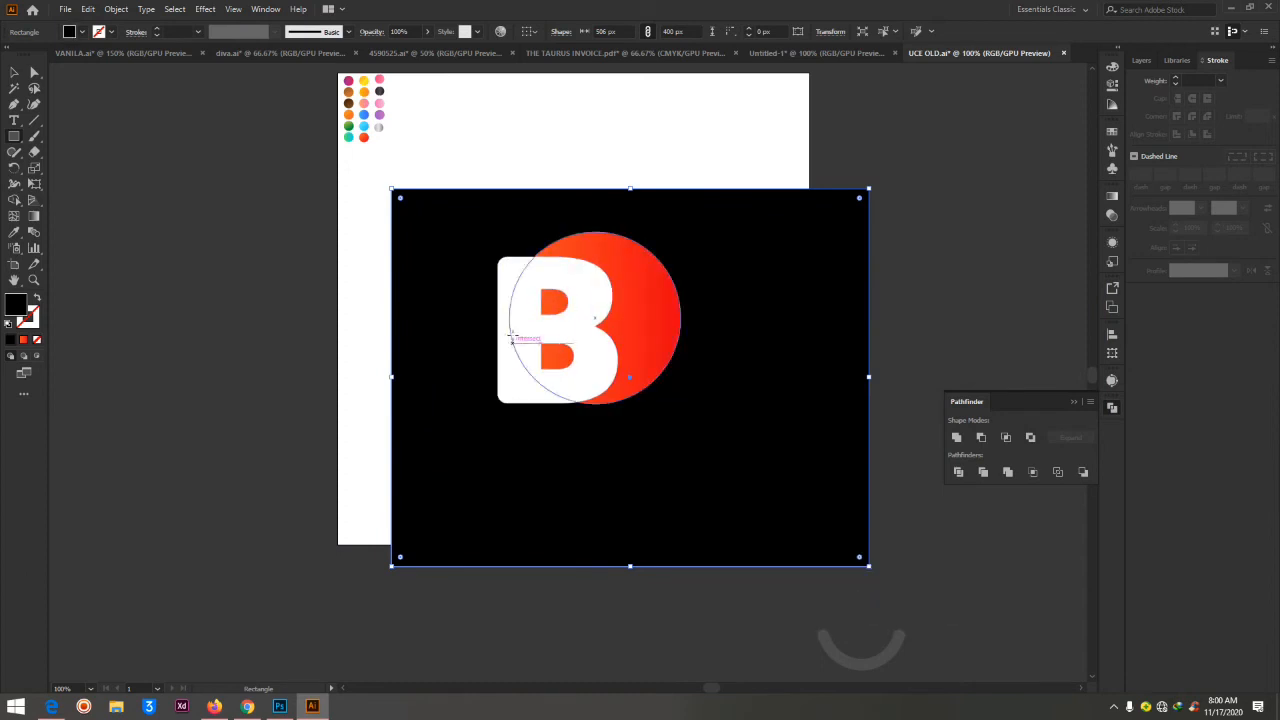
pyautogui.press('Delete')
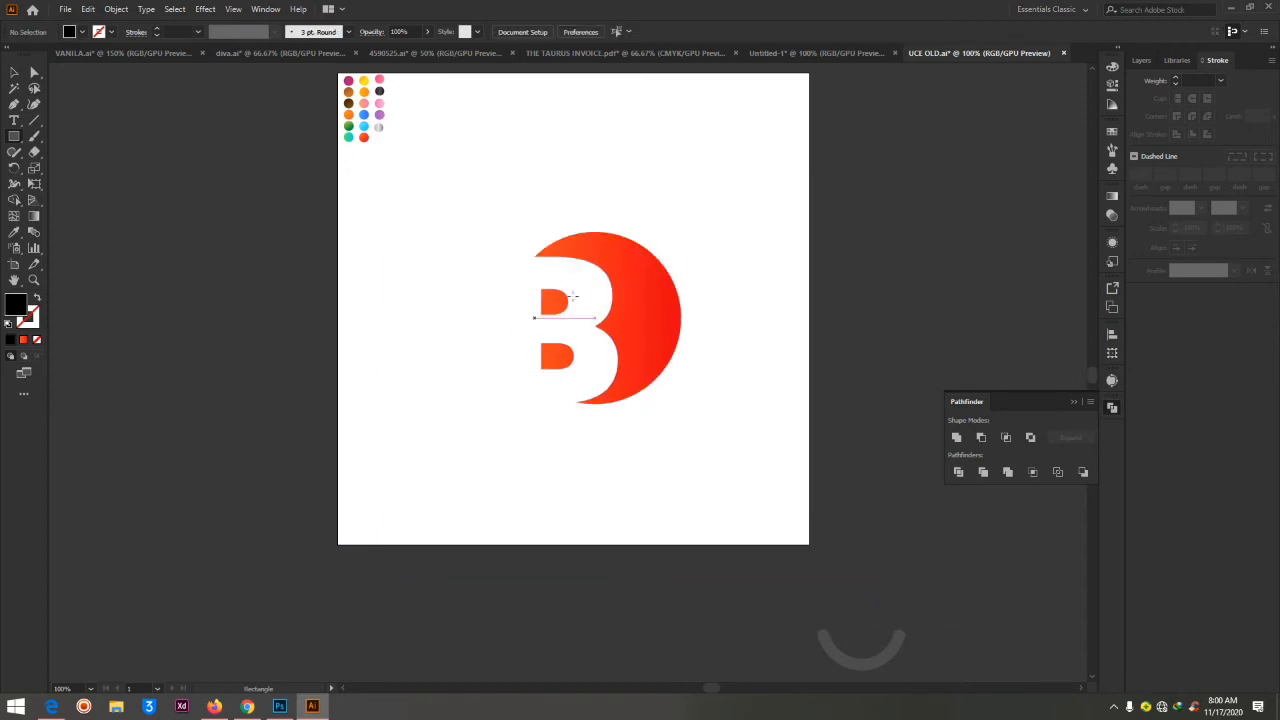
# Shift the white letter B slightly to the right over the gradient circle and deselect it
pyautogui.click(34, 72)
pyautogui.moveTo(592, 377); pyautogui.dragTo(602, 373)
pyautogui.click(760, 240)
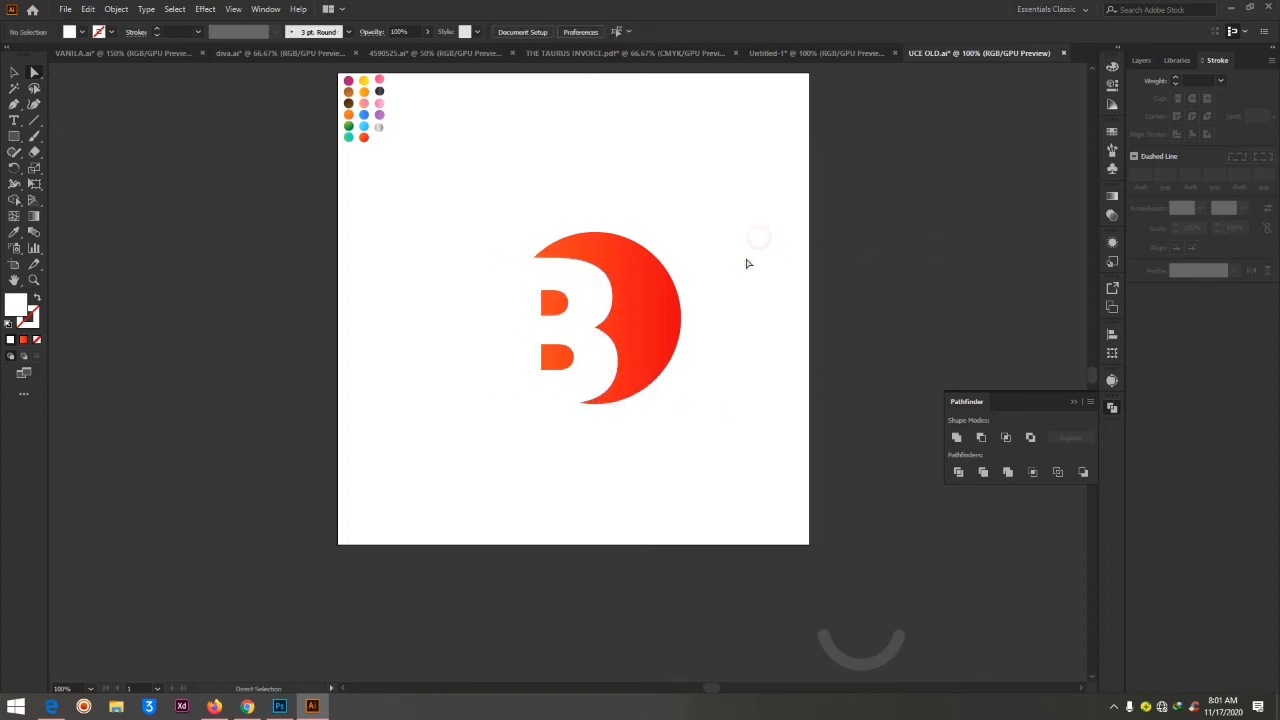
pyautogui.moveTo(583, 375); pyautogui.dragTo(592, 368)
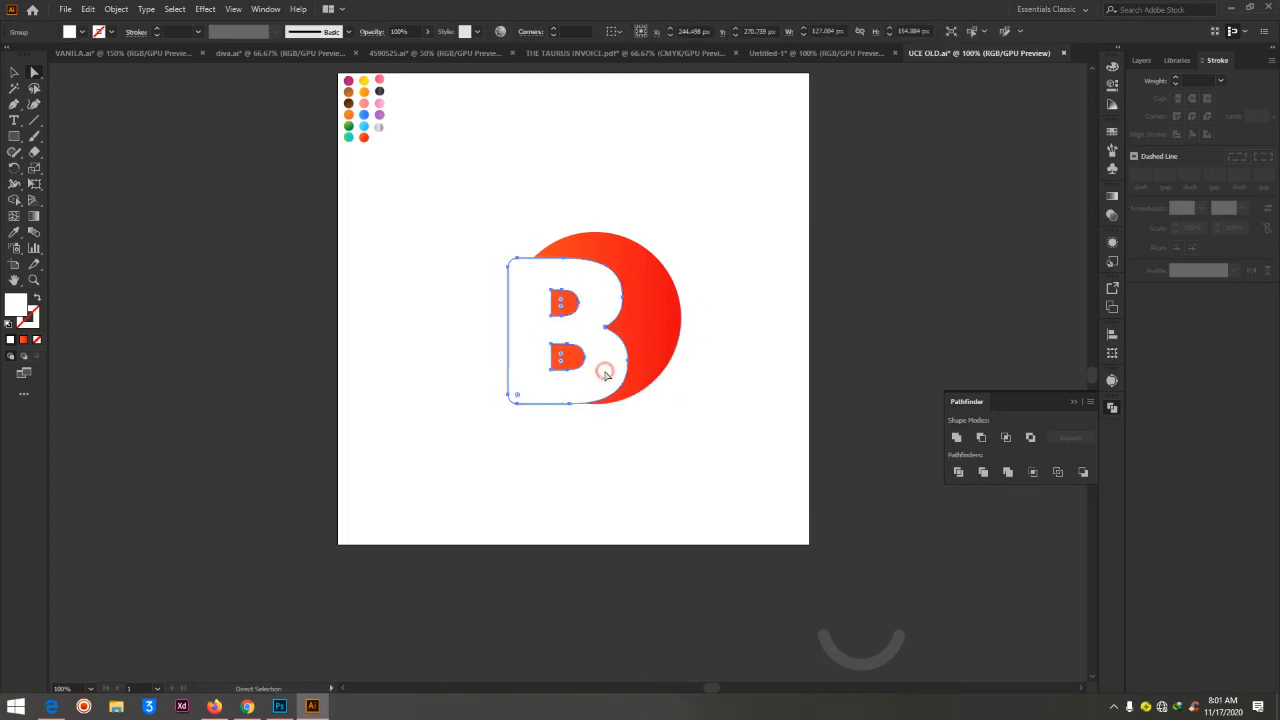
pyautogui.click(703, 238)
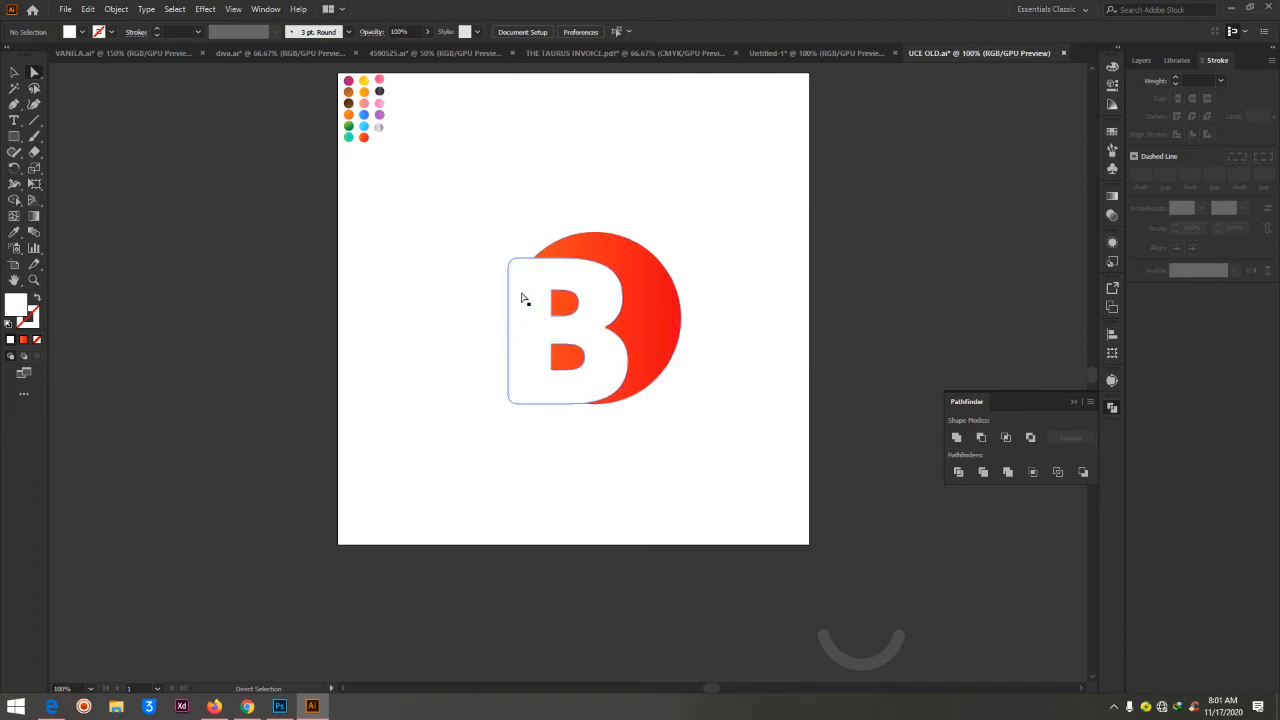
# Nudge the letter B about 6 px to the left over the circle and deselect it
pyautogui.click(527, 355)
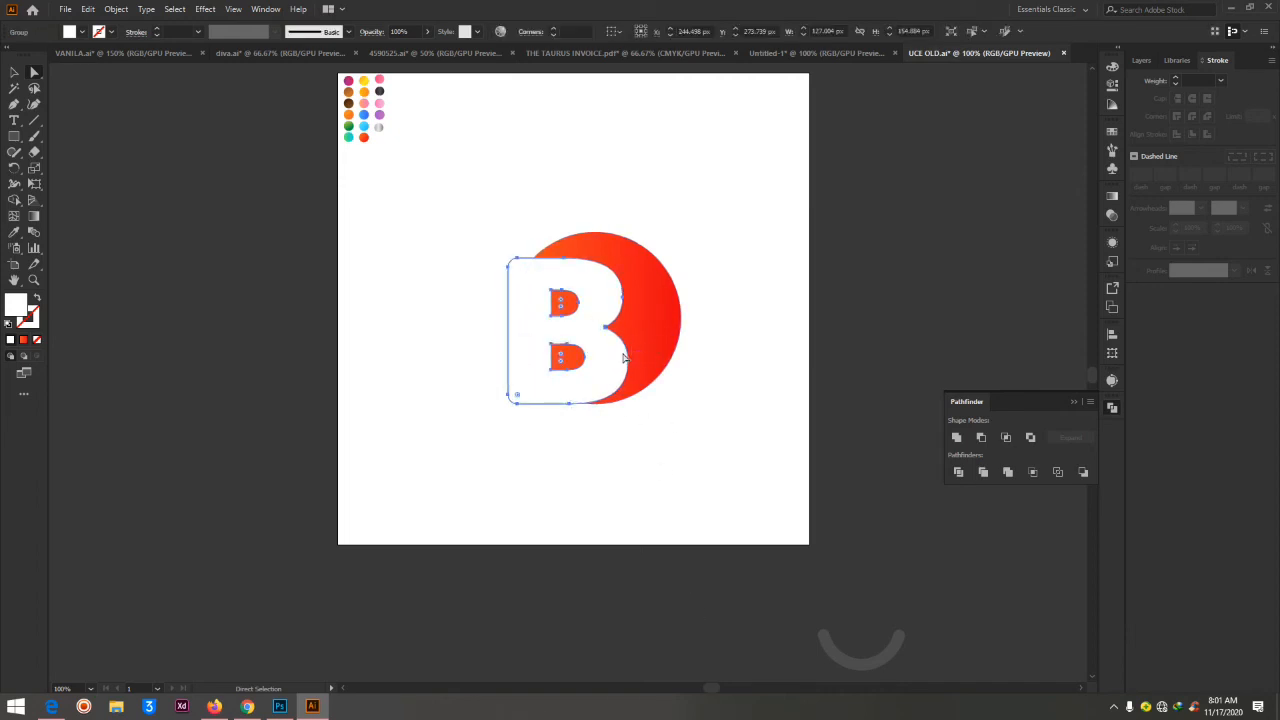
pyautogui.press('Left')
pyautogui.press('Left')
pyautogui.press('Left')
pyautogui.press('Left')
pyautogui.press('Left')
pyautogui.press('Left')
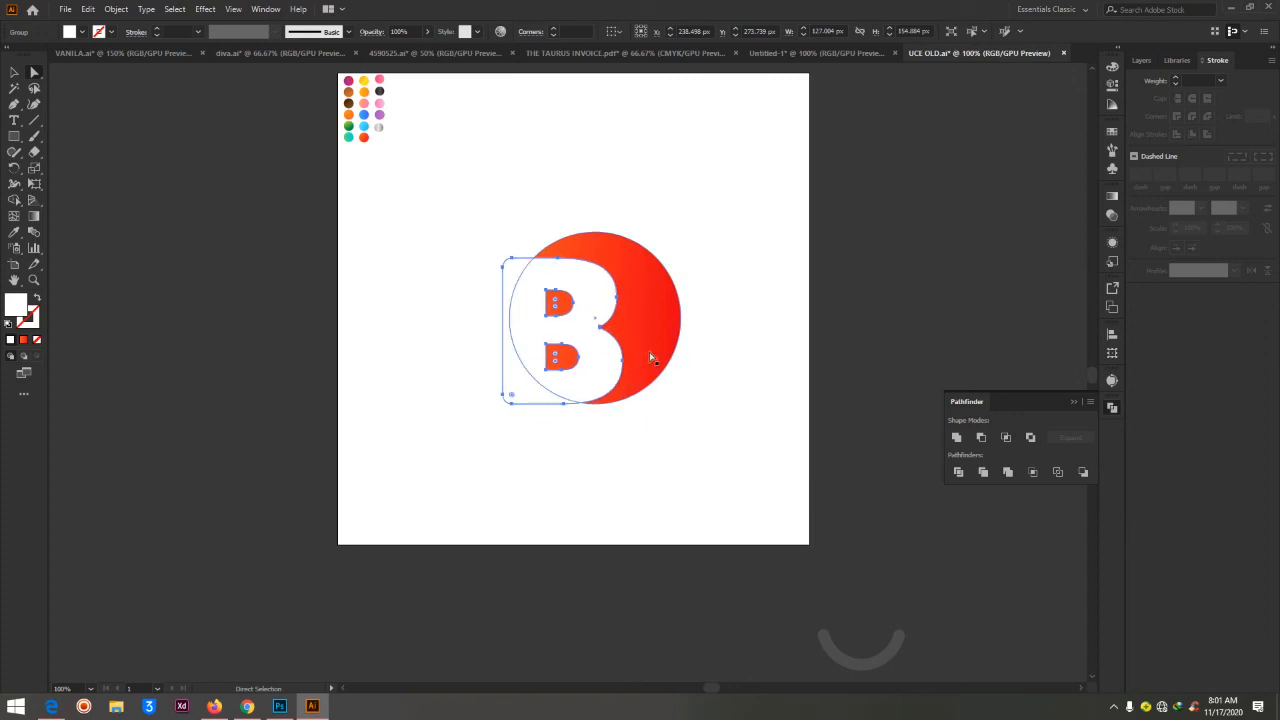
pyautogui.click(759, 238)
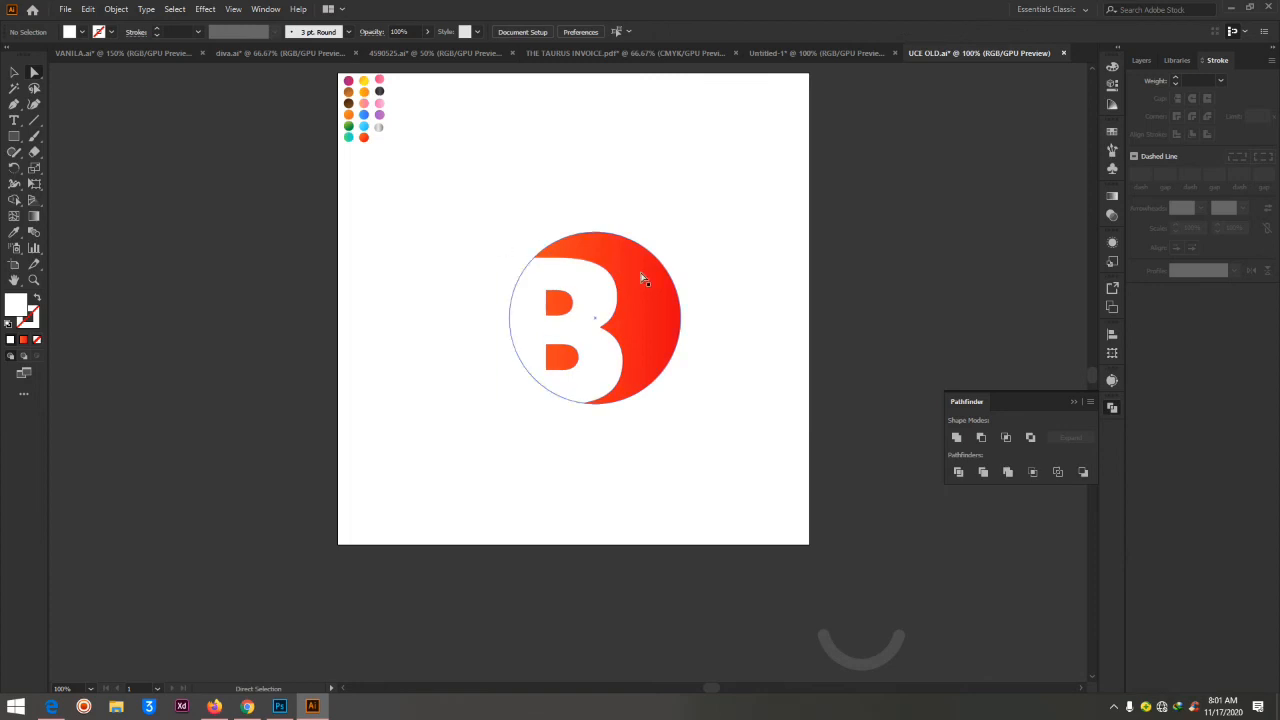
# Remove the letter B's body and its overhanging part from the circle with the Shape Builder, keeping the two counters
pyautogui.moveTo(466, 200); pyautogui.dragTo(766, 514)
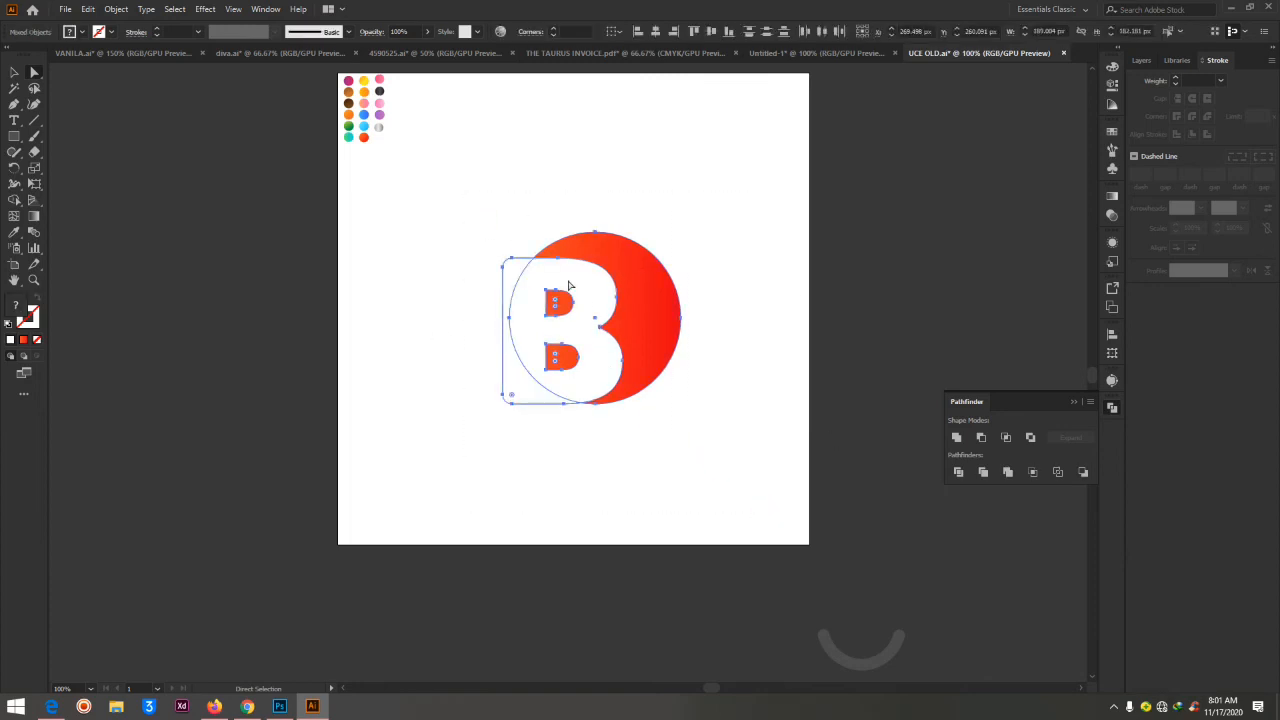
pyautogui.click(15, 200)
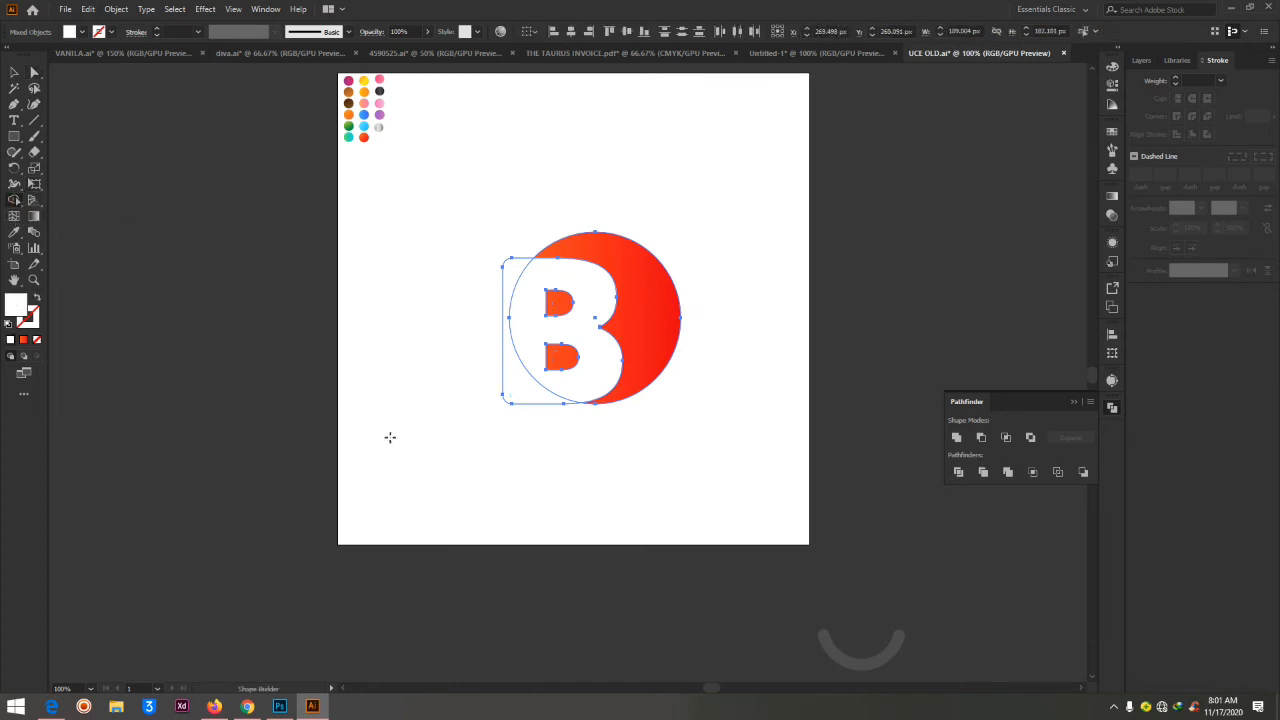
pyautogui.moveTo(470, 295); pyautogui.dragTo(531, 289)
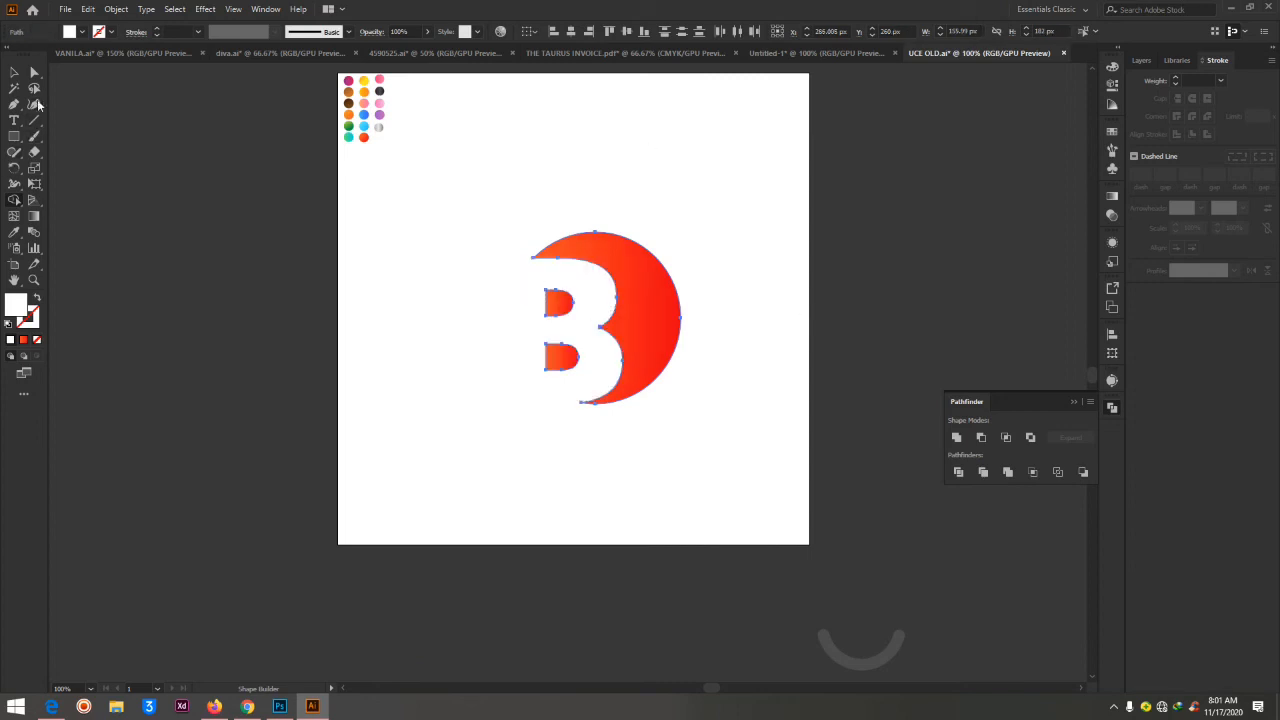
pyautogui.click(35, 75)
pyautogui.click(701, 207)
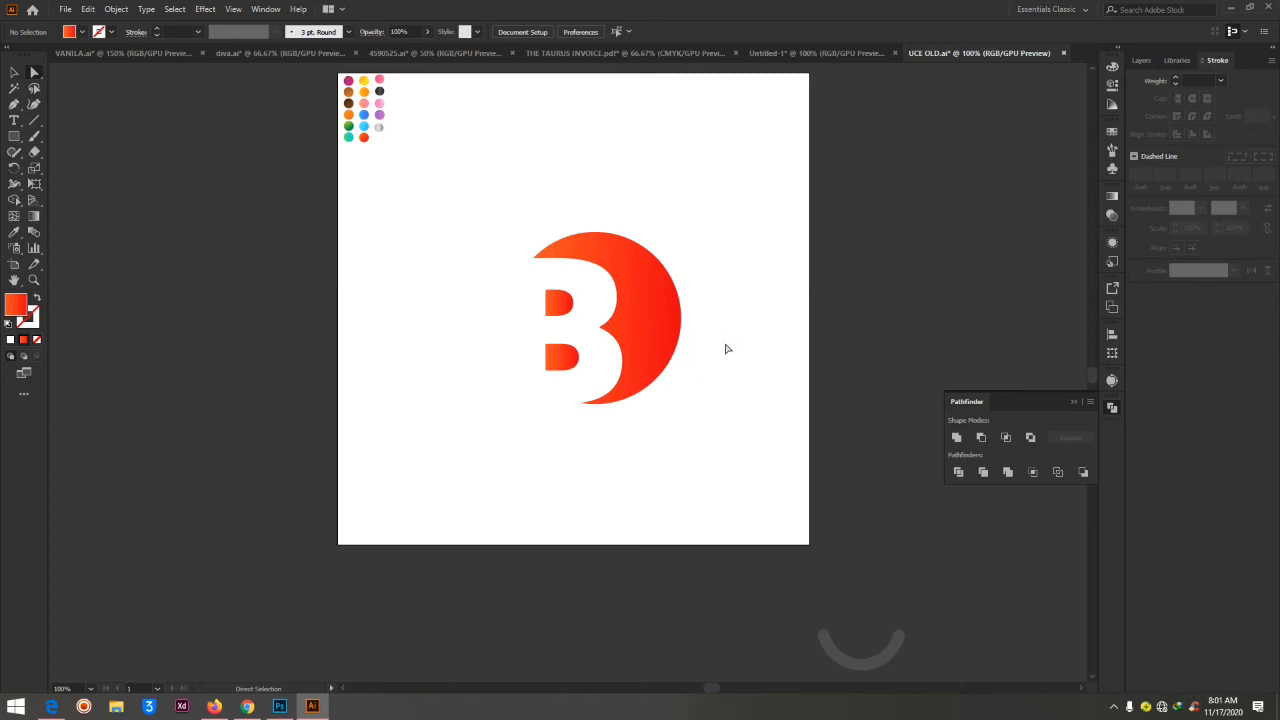
# Draw a 24 px circle just above the logo and fill it with white
pyautogui.scroll(1, 727, 348)
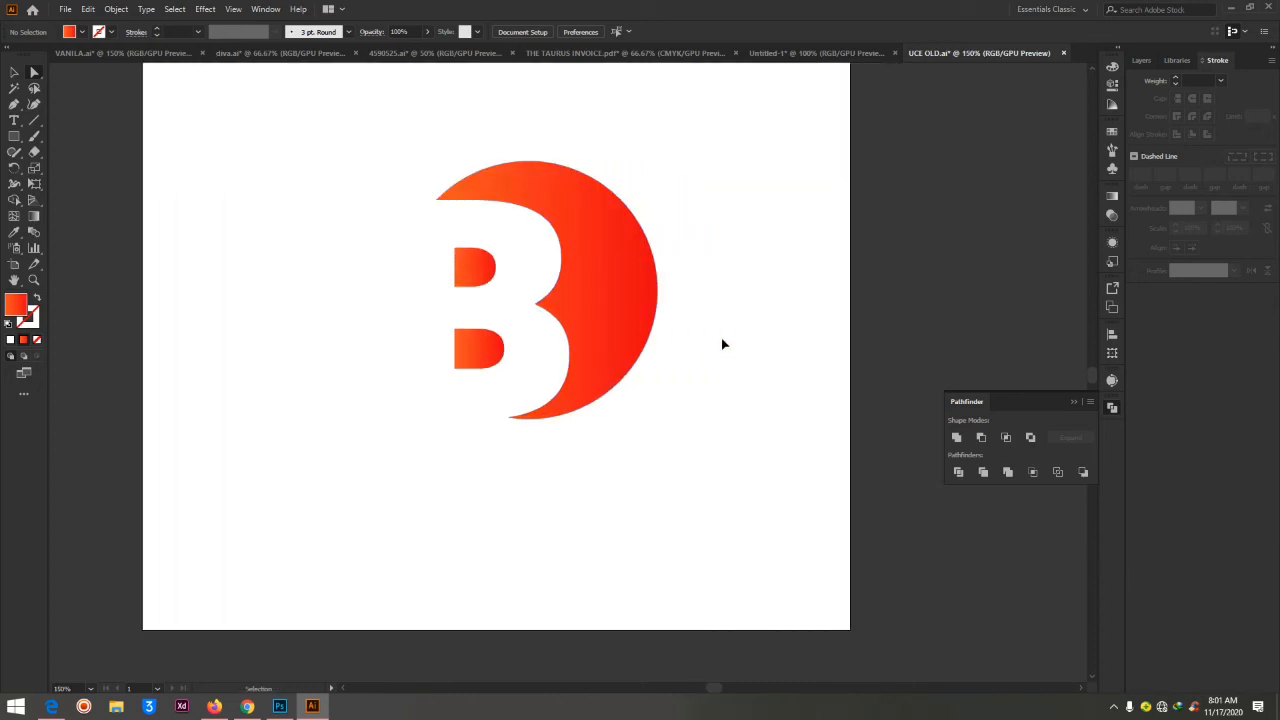
pyautogui.hscroll(1, 722, 342)
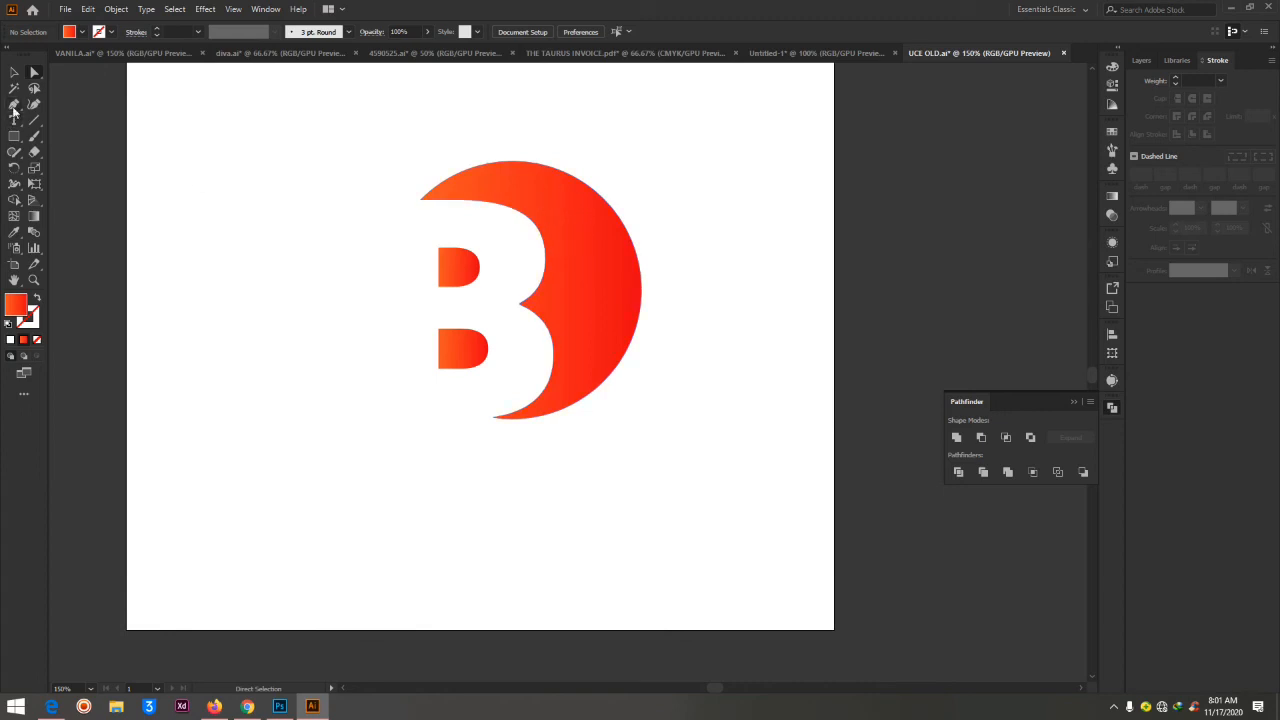
pyautogui.click(14, 136)
pyautogui.click(66, 170)
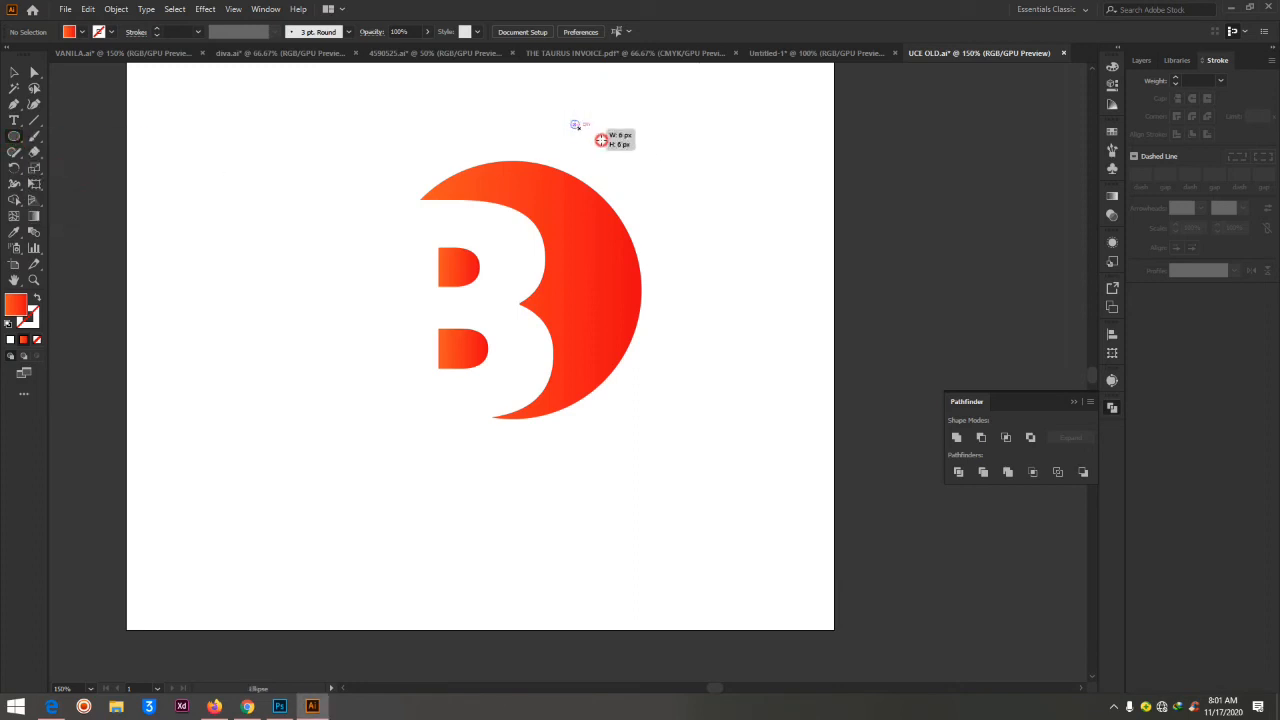
pyautogui.moveTo(570, 120); pyautogui.dragTo(604, 154)
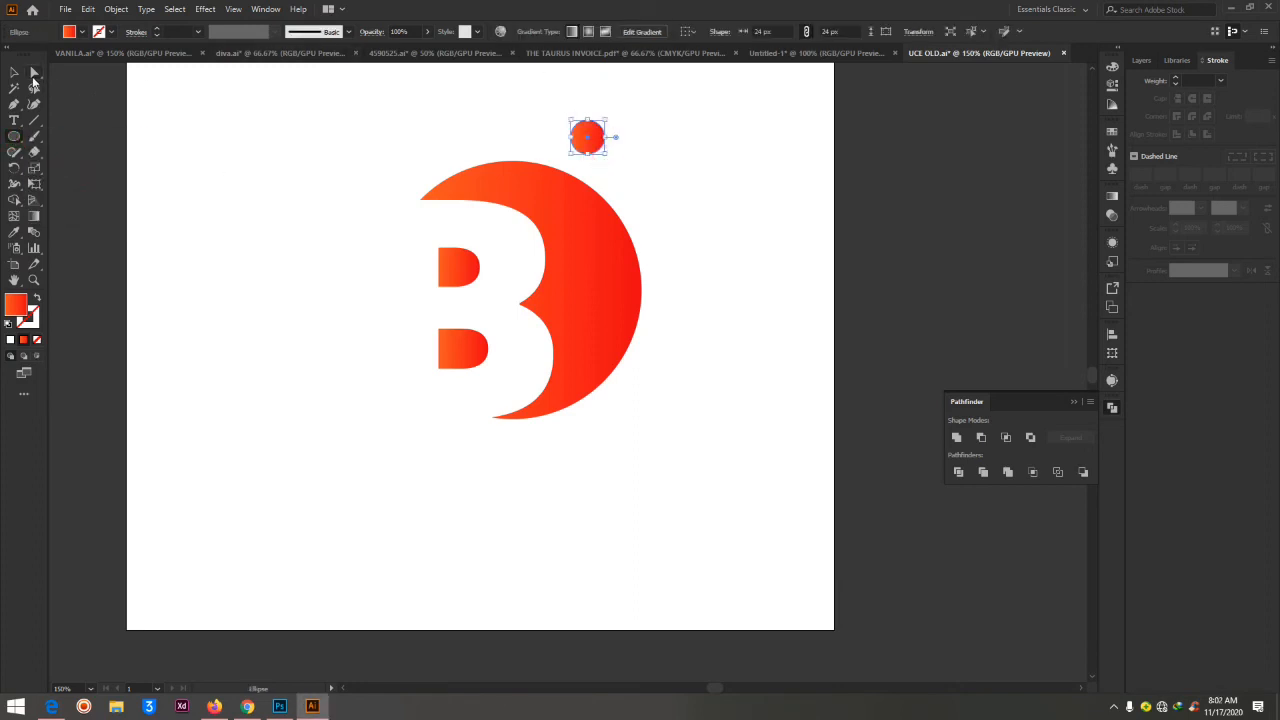
pyautogui.click(33, 74)
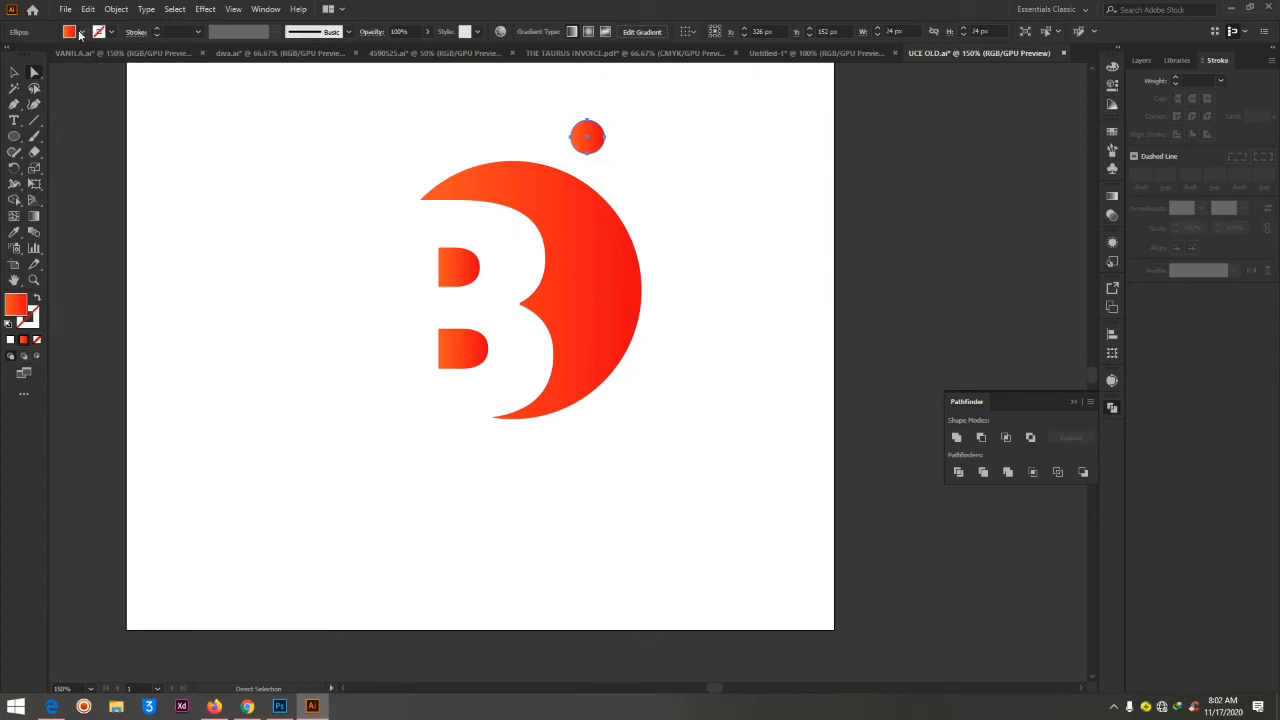
pyautogui.click(80, 33)
pyautogui.click(18, 54)
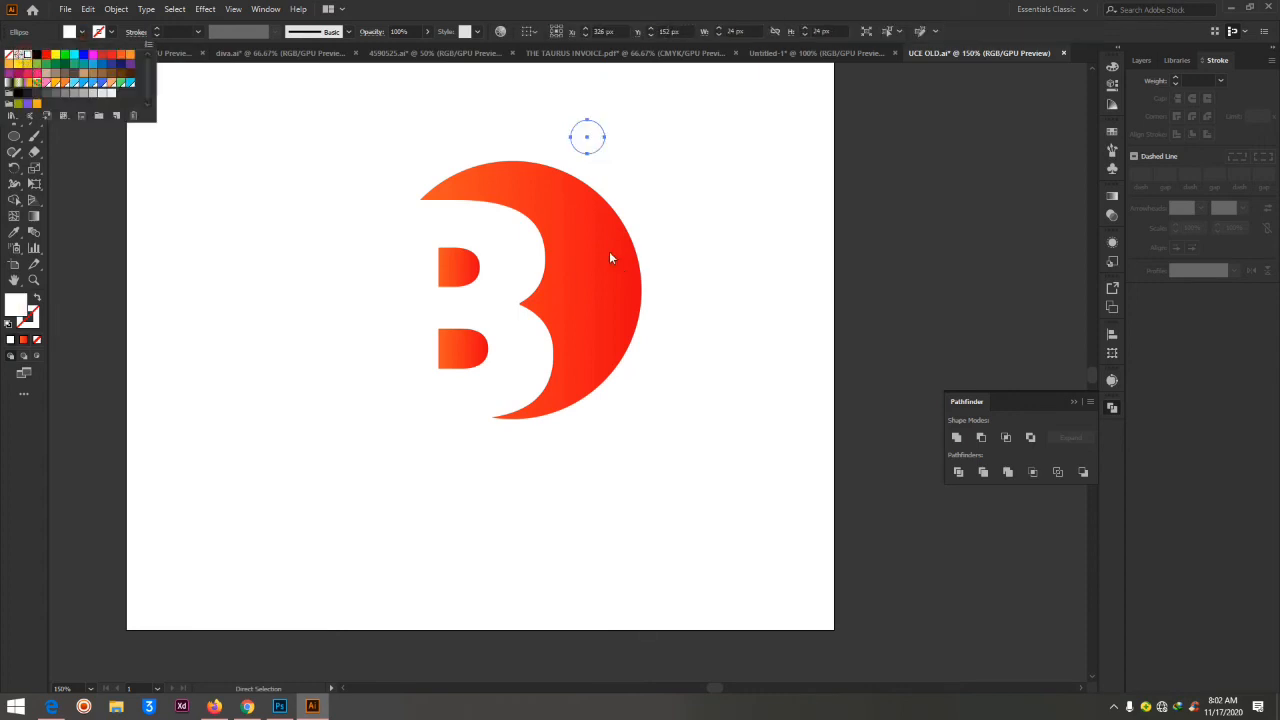
pyautogui.click(587, 140)
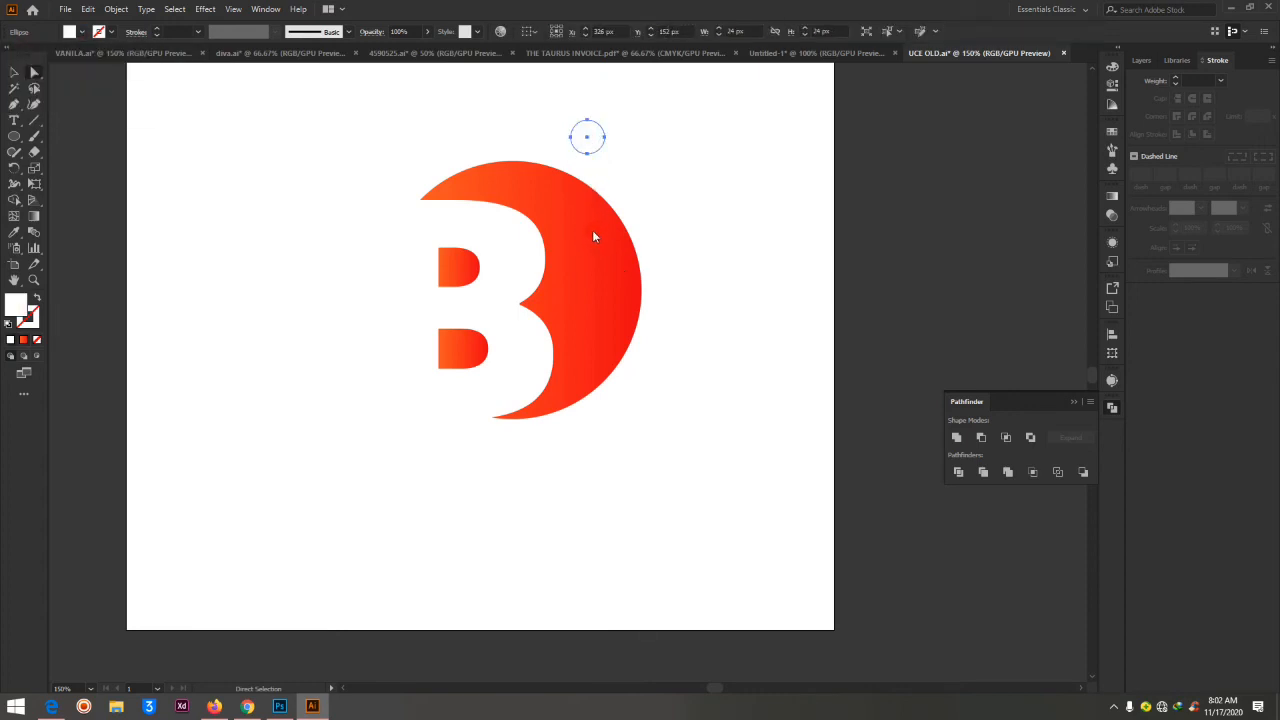
# Place three white circles in the upper right of the crescent, and shrink the rightmost one to about 9 px
pyautogui.moveTo(587, 137); pyautogui.dragTo(602, 210)
pyautogui.hotkey('ctrl', '+')
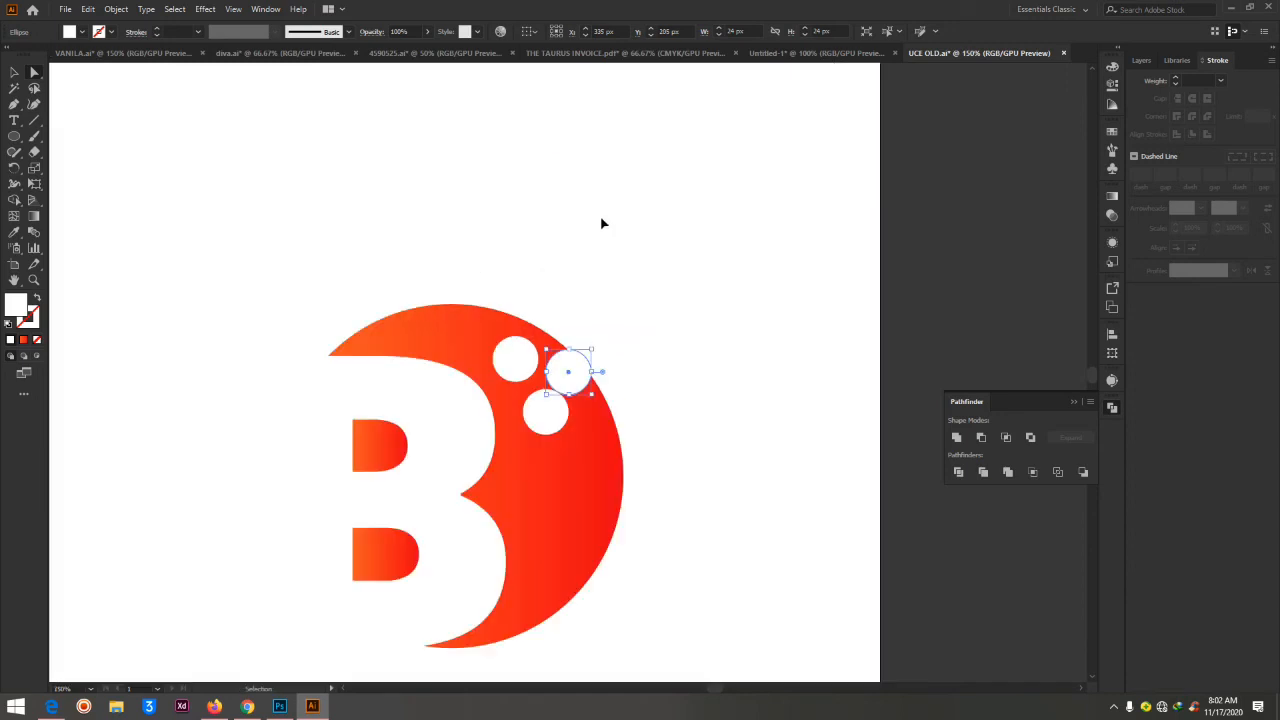
pyautogui.press('a')
pyautogui.click(14, 73)
pyautogui.moveTo(592, 348); pyautogui.dragTo(556, 366)
pyautogui.click(637, 232)
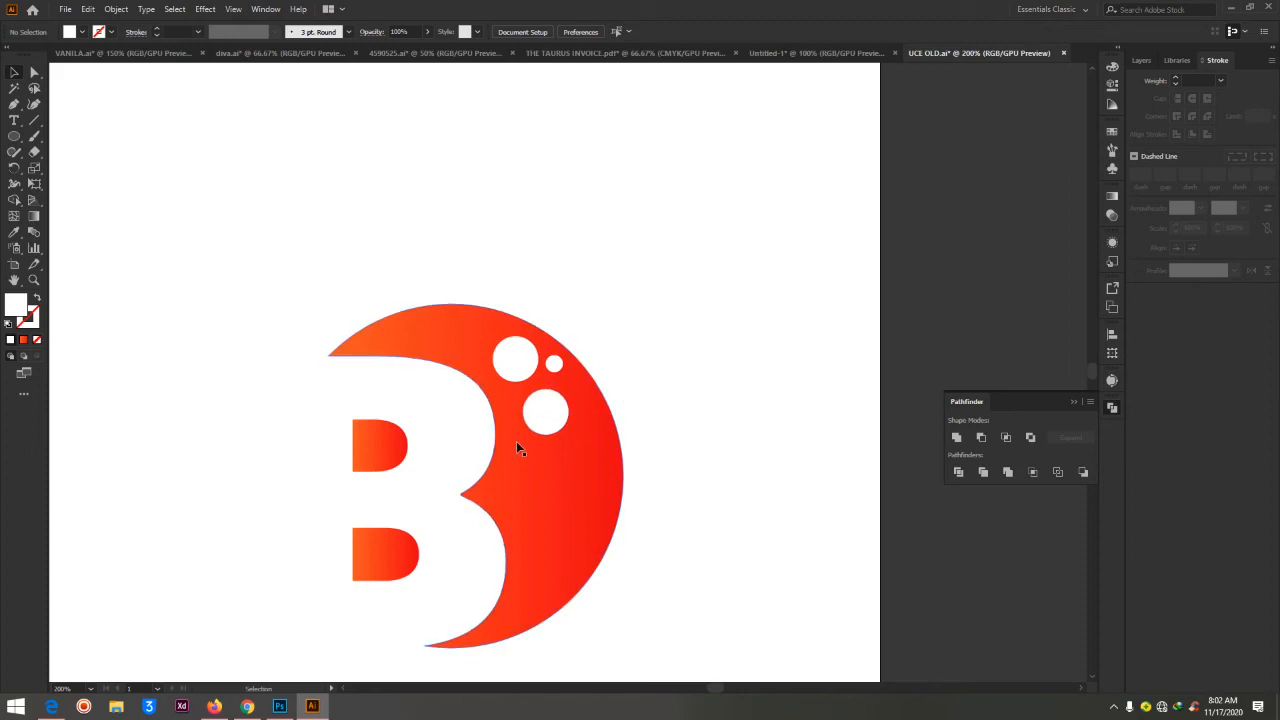
# Copy a large white circle to just outside the crescent's upper right edge, and give it the crescent's orange-red gradient
pyautogui.moveTo(548, 420); pyautogui.dragTo(587, 306)
pyautogui.click(14, 232)
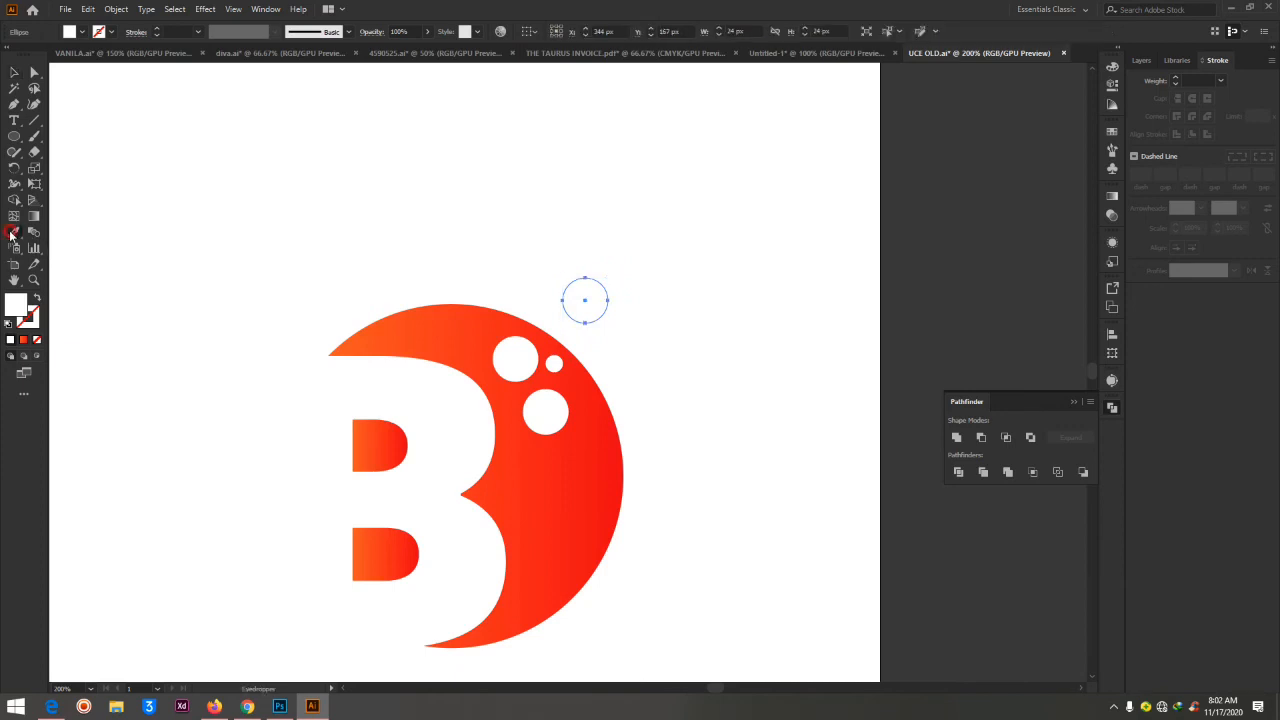
pyautogui.click(445, 333)
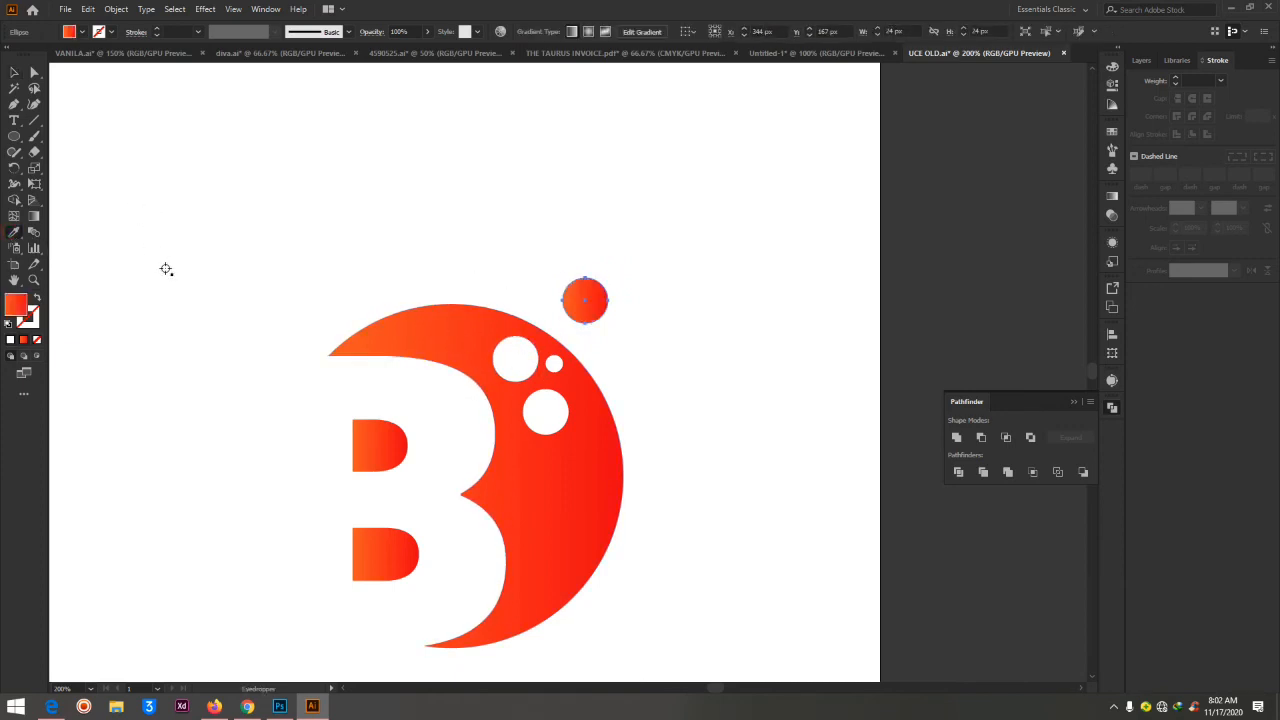
# Place two copies of the small white circle around the outer gradient circle, and apply the crescent's gradient to both
pyautogui.click(34, 72)
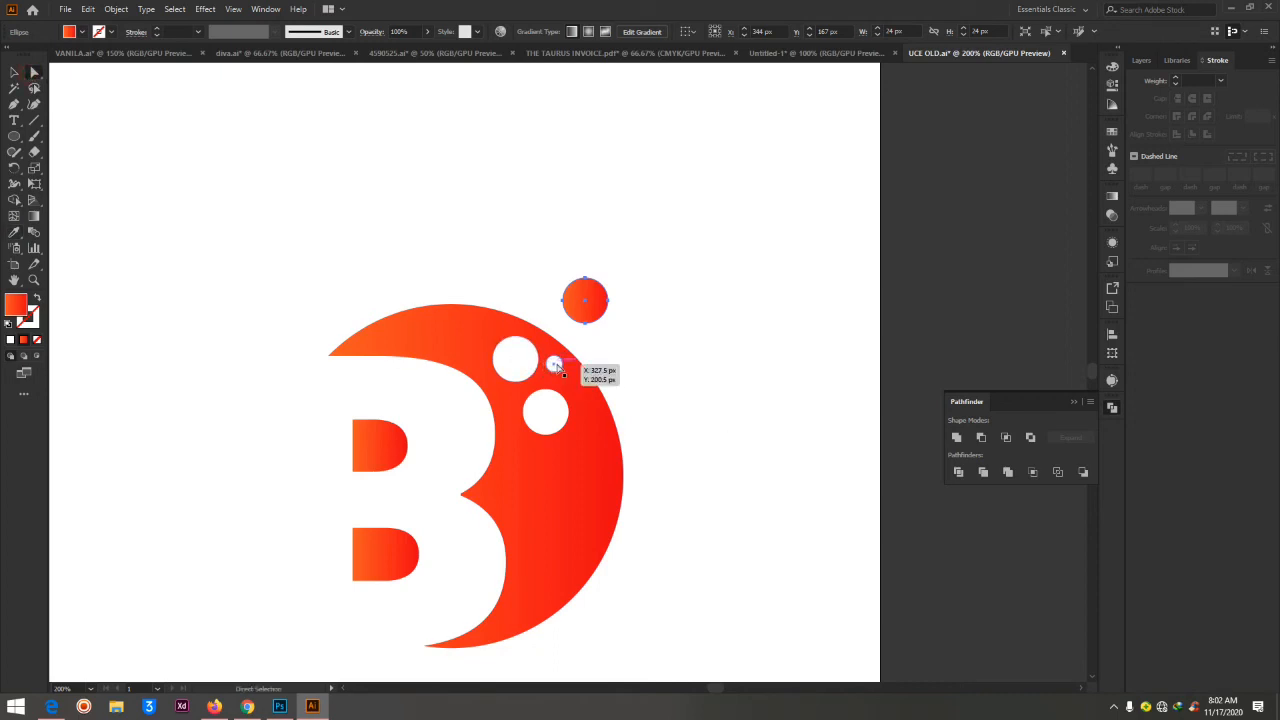
pyautogui.moveTo(551, 365); pyautogui.dragTo(544, 293)
pyautogui.keyDown('shift'); pyautogui.click(590, 346); pyautogui.keyUp('shift')
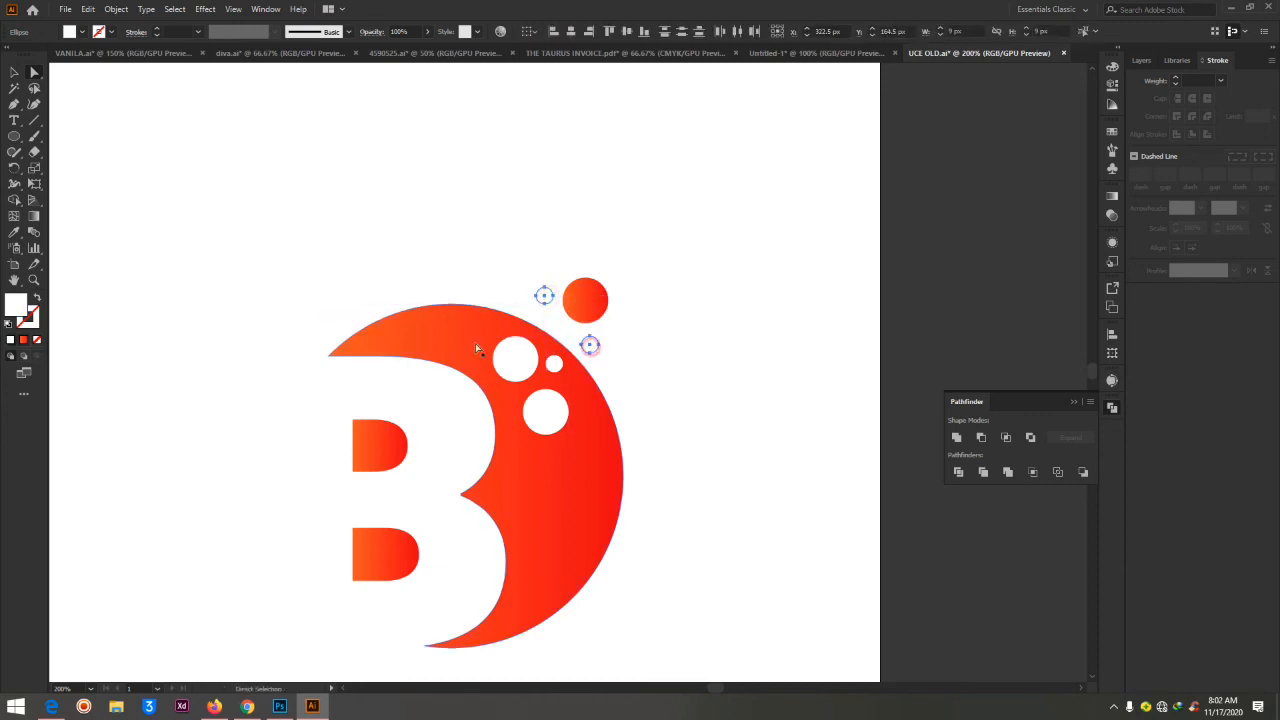
pyautogui.press('i')
pyautogui.click(456, 330)
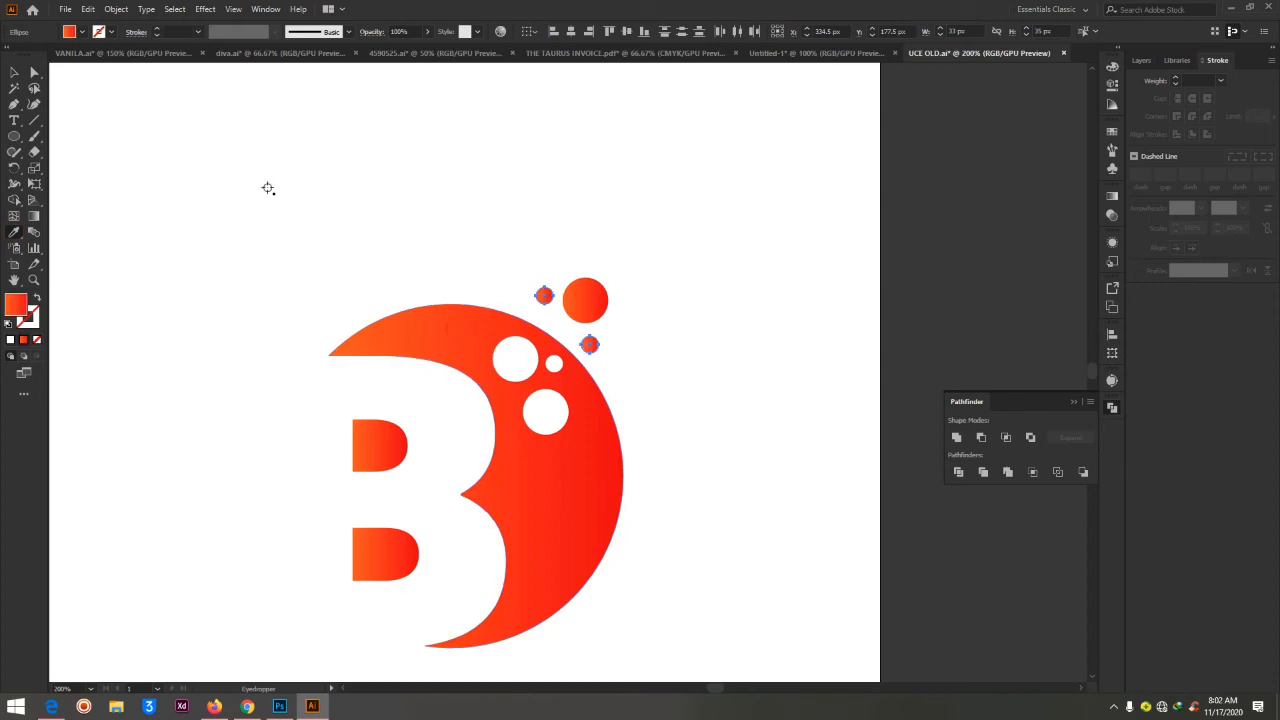
# Scale the two small gradient circles down to about 6.7 px, and move them closer to the crescent's edge
pyautogui.click(36, 73)
pyautogui.press('v')
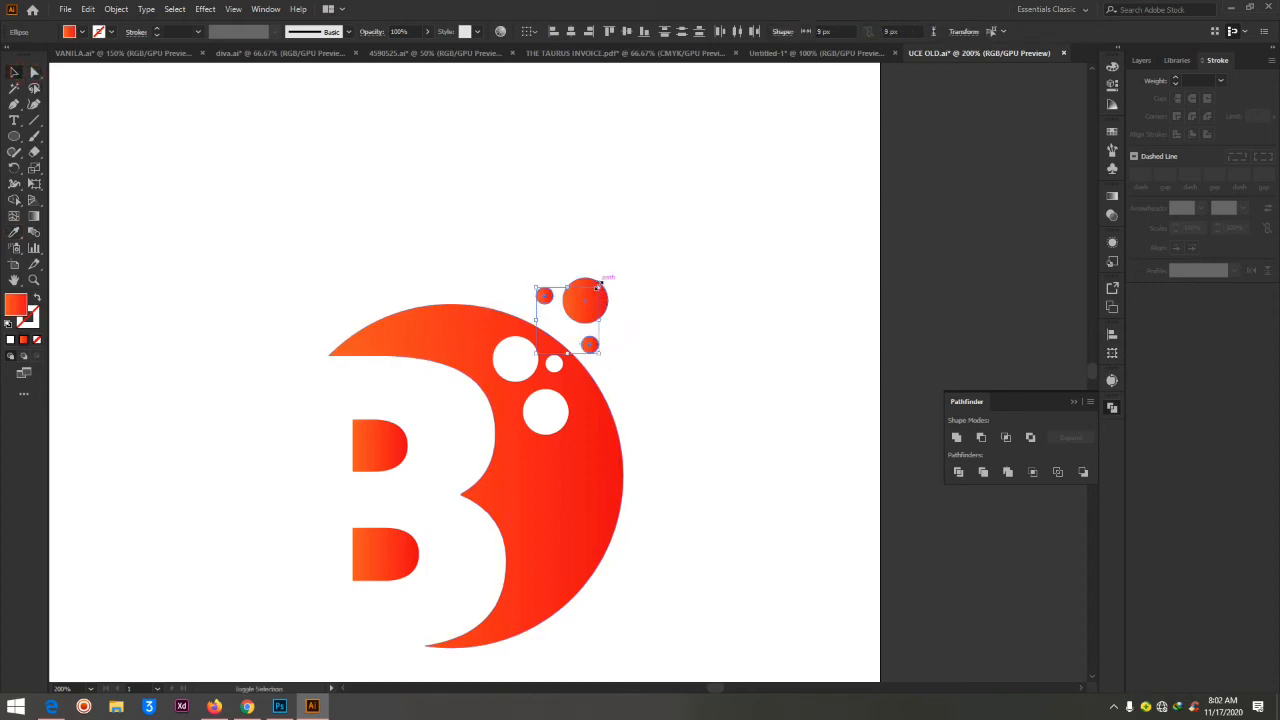
pyautogui.moveTo(599, 287); pyautogui.dragTo(584, 304)
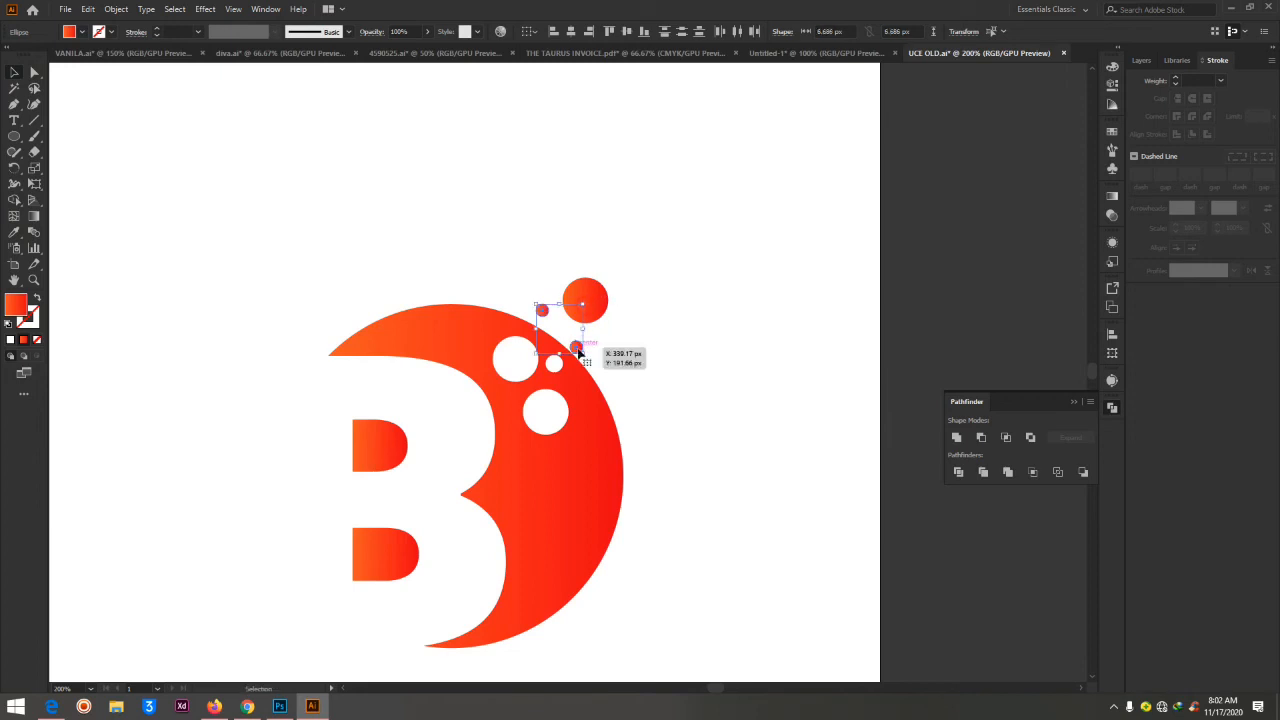
pyautogui.moveTo(578, 352); pyautogui.dragTo(587, 345)
pyautogui.press('Left')
pyautogui.press('Left')
pyautogui.press('Left')
pyautogui.press('Left')
pyautogui.click(628, 336)
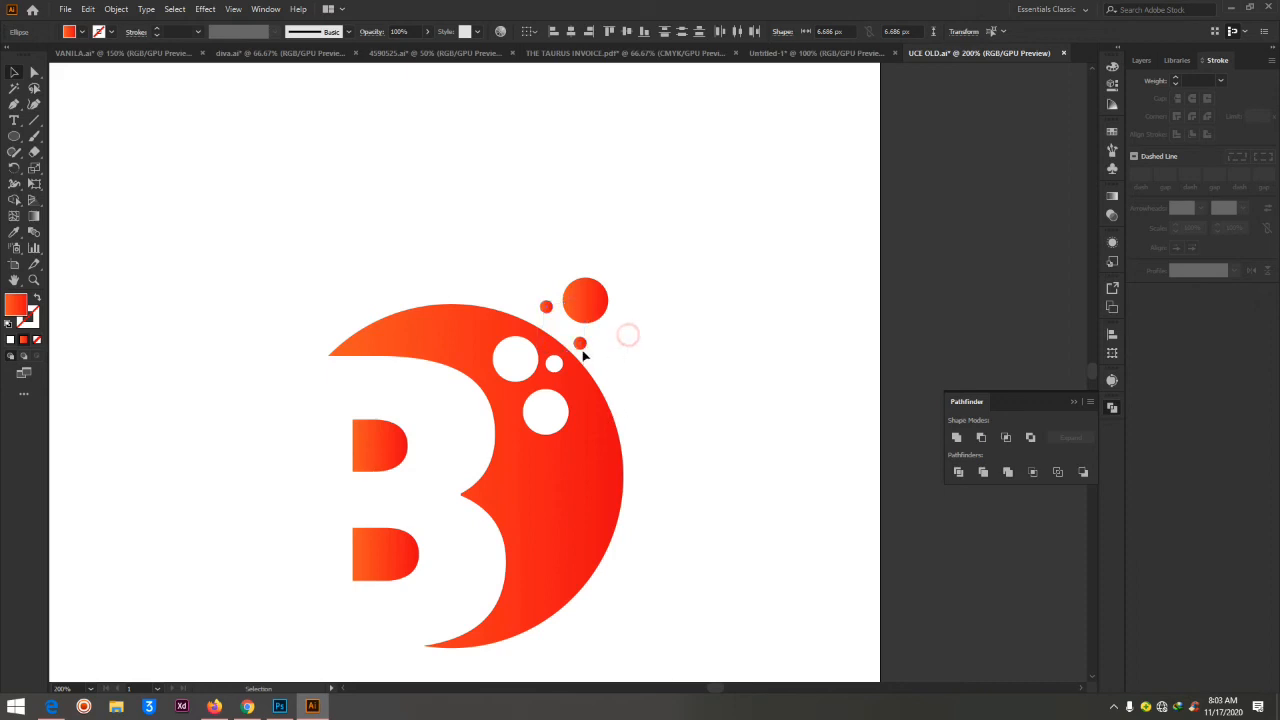
# Copy a small gradient circle to above the large outer one, and move the lowest small circle slightly down
pyautogui.moveTo(583, 347); pyautogui.dragTo(601, 268)
pyautogui.click(740, 484)
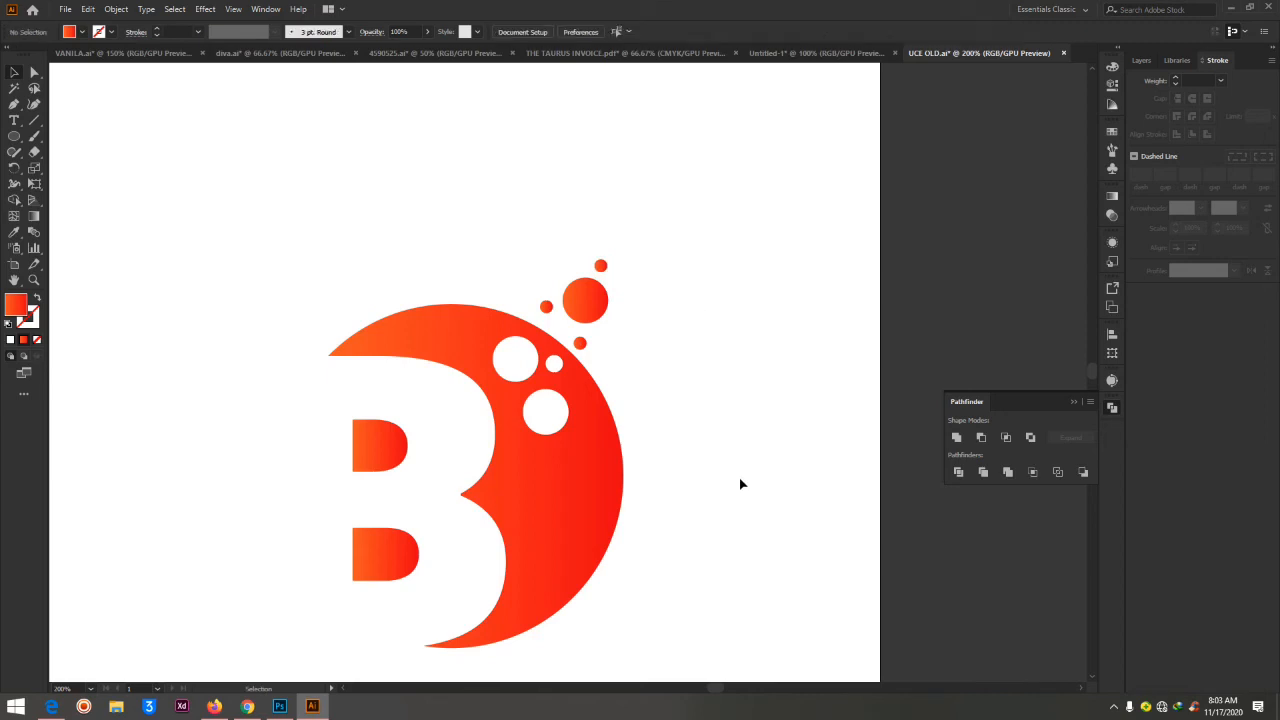
pyautogui.moveTo(580, 344)
pyautogui.mouseDown()
pyautogui.moveTo(591, 350)
pyautogui.moveTo(580, 346)
pyautogui.mouseUp()
pyautogui.click(655, 351)
# Draw a horizontal line about 14 px long to the right of the large outer gradient circle
pyautogui.hotkey('ctrl', '-')
pyautogui.hotkey('ctrl', '-')
pyautogui.hotkey('ctrl', '-')
pyautogui.hotkey('ctrl', '-')
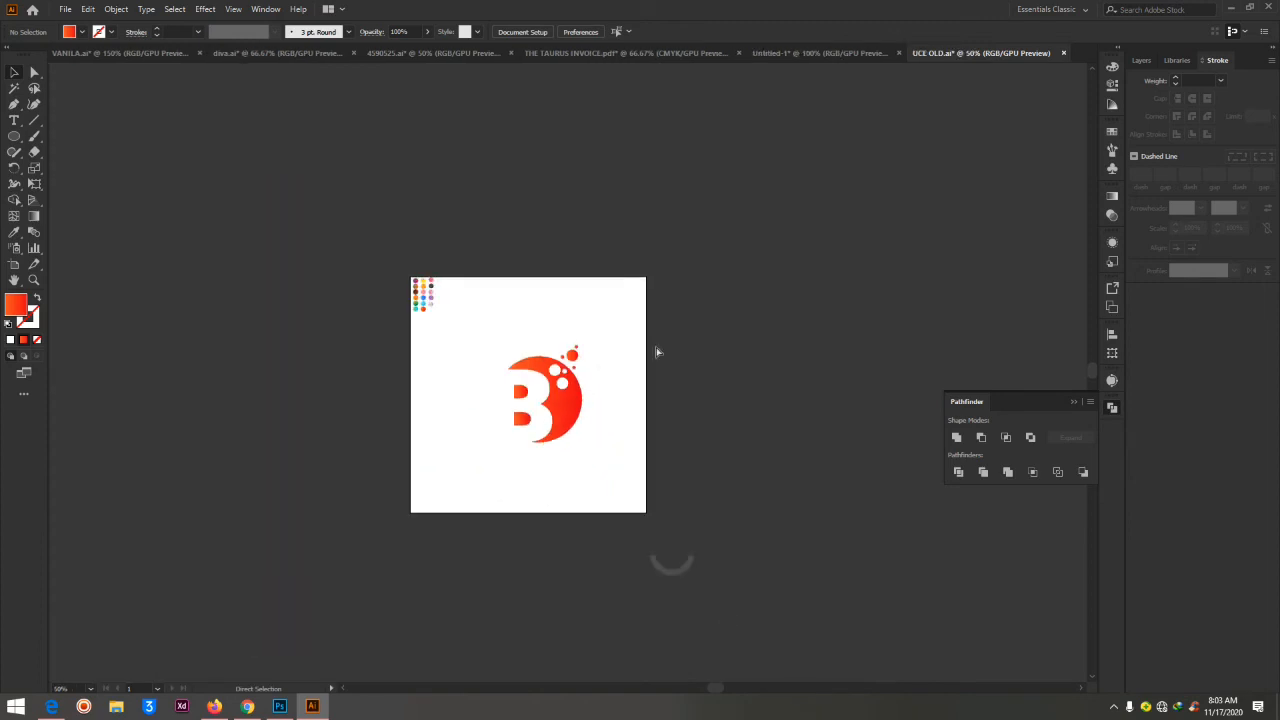
pyautogui.hotkey('ctrl', '+')
pyautogui.scroll(7, 657, 352)
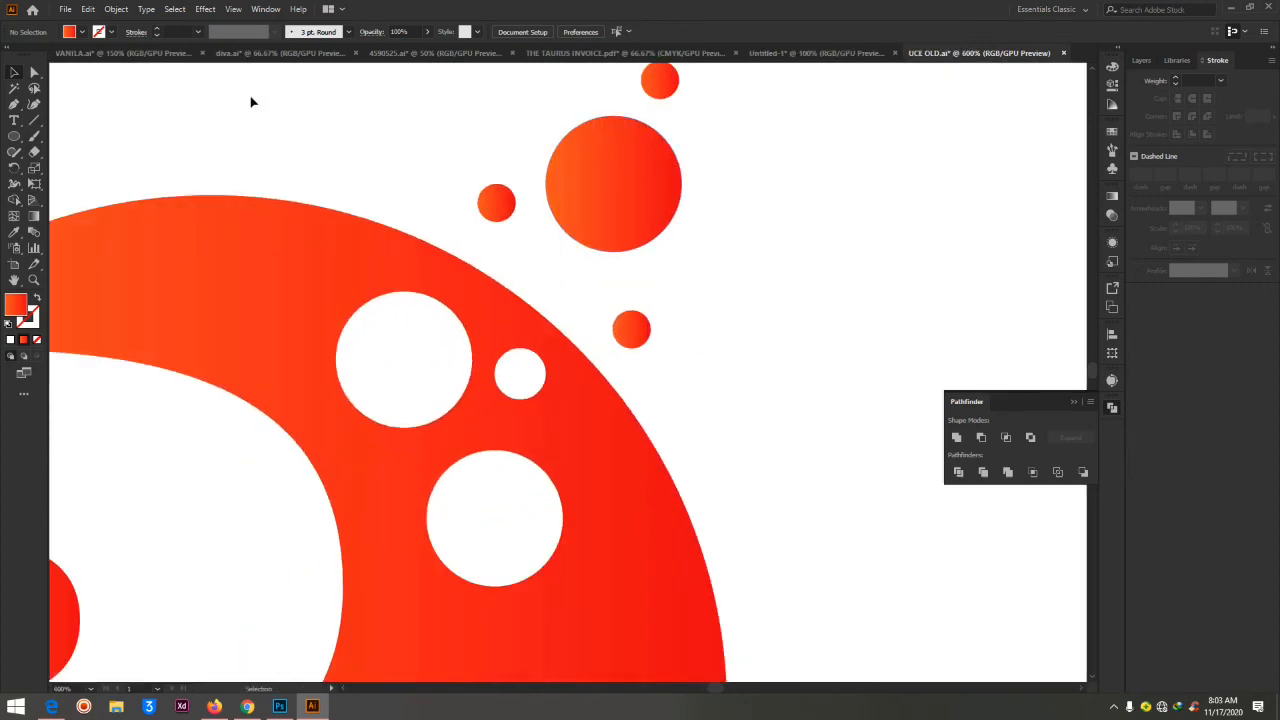
pyautogui.click(35, 121)
pyautogui.moveTo(689, 132); pyautogui.dragTo(766, 132)
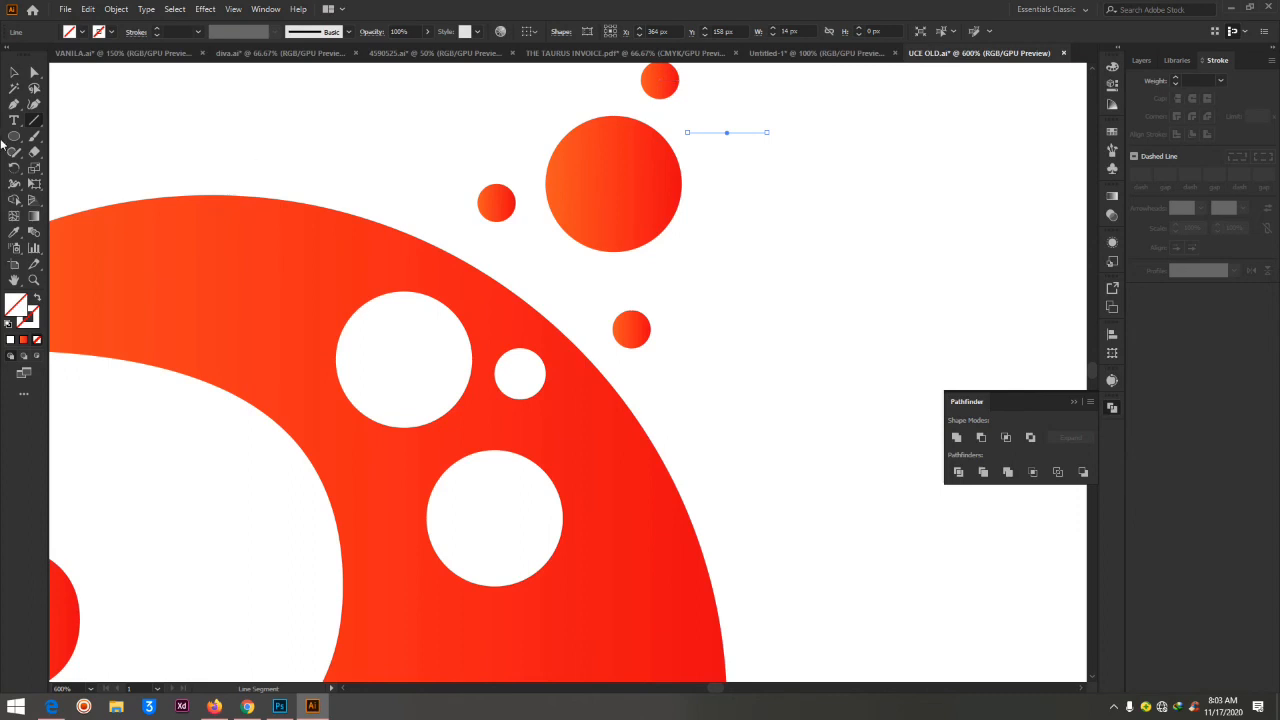
# Set the line's stroke weight to 2 pt and give it round caps
pyautogui.click(1198, 80)
pyautogui.write('1')
pyautogui.press('Return')
pyautogui.click(1193, 98)
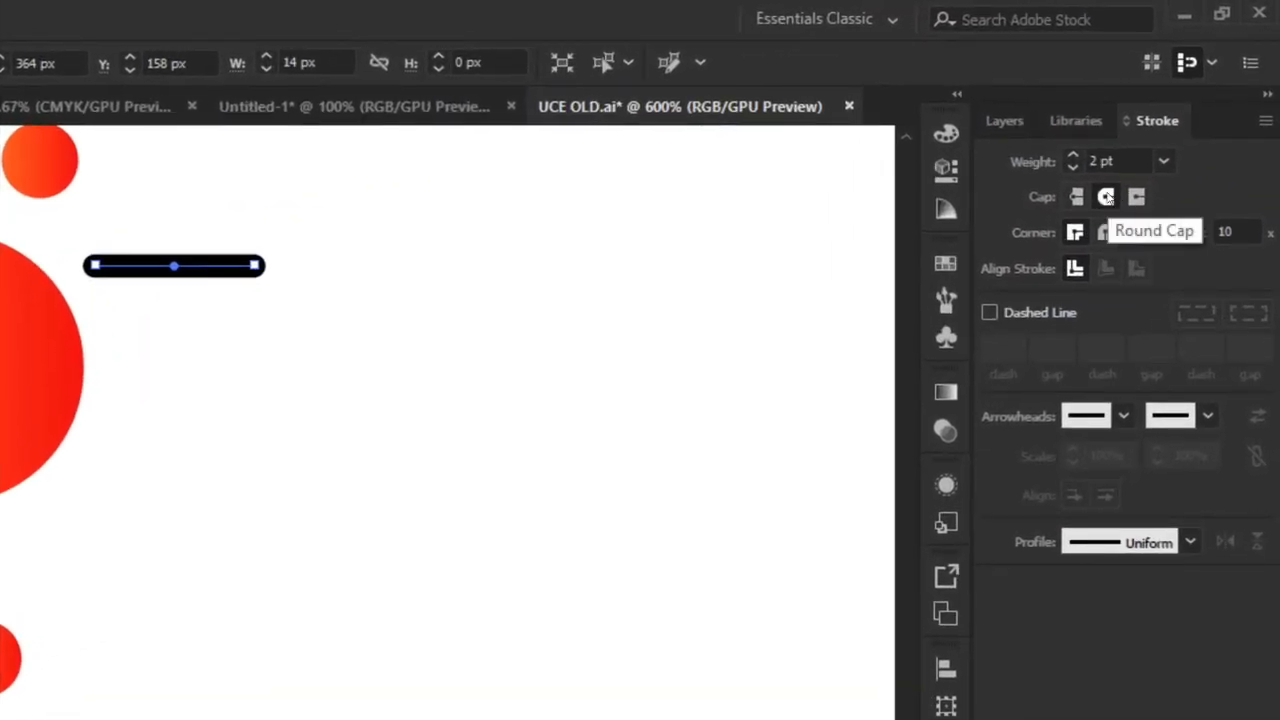
pyautogui.click(1070, 197)
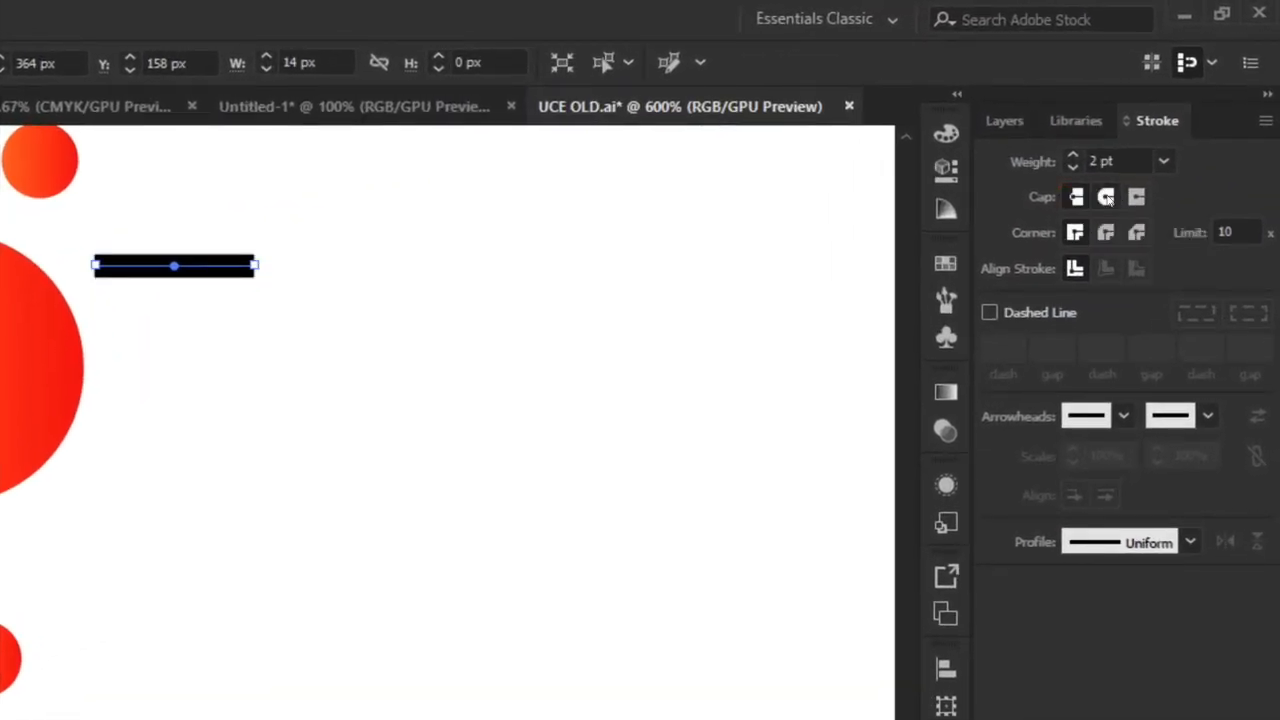
pyautogui.click(1105, 197)
pyautogui.click(1076, 197)
pyautogui.click(1105, 197)
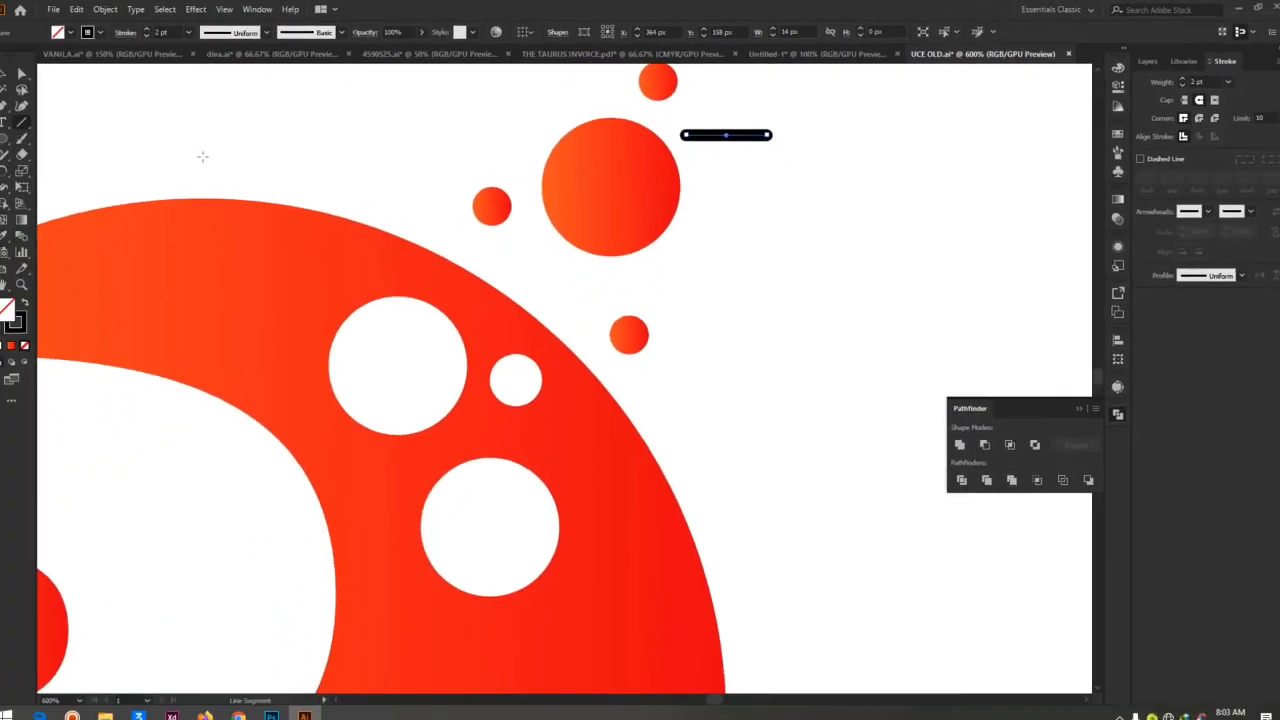
# Set the horizontal line's stroke colour to white, FFFFFF
pyautogui.doubleClick(27, 317)
pyautogui.click(911, 278)
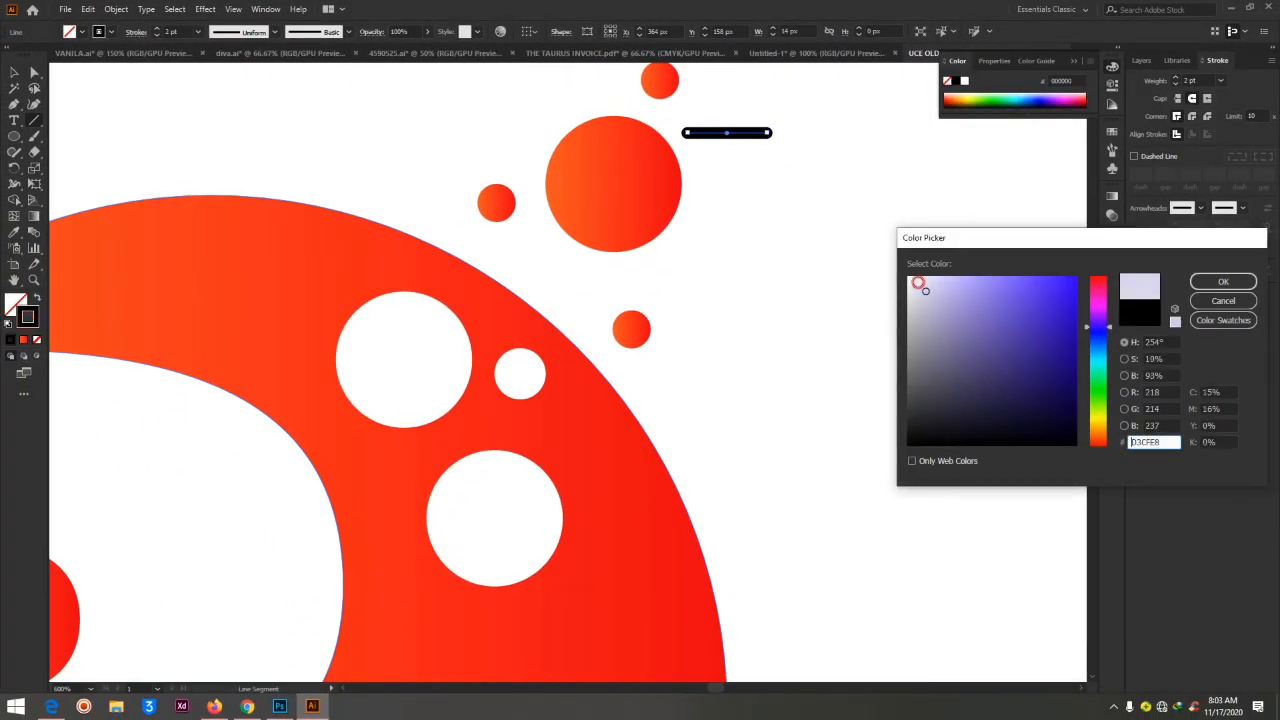
pyautogui.click(1223, 281)
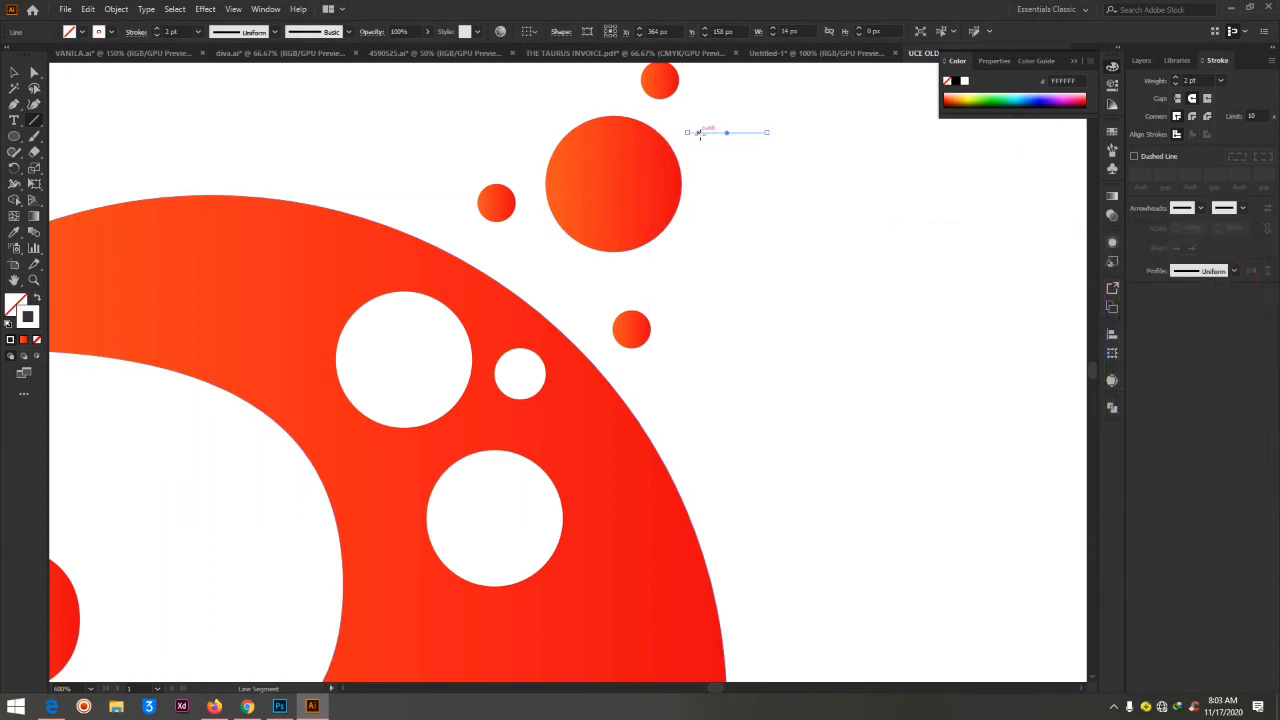
# Bend the white line into a curved highlight about 8.9 by 10.8 px inside the large outer gradient circle's upper-right edge, using the Curvature tool
pyautogui.click(34, 73)
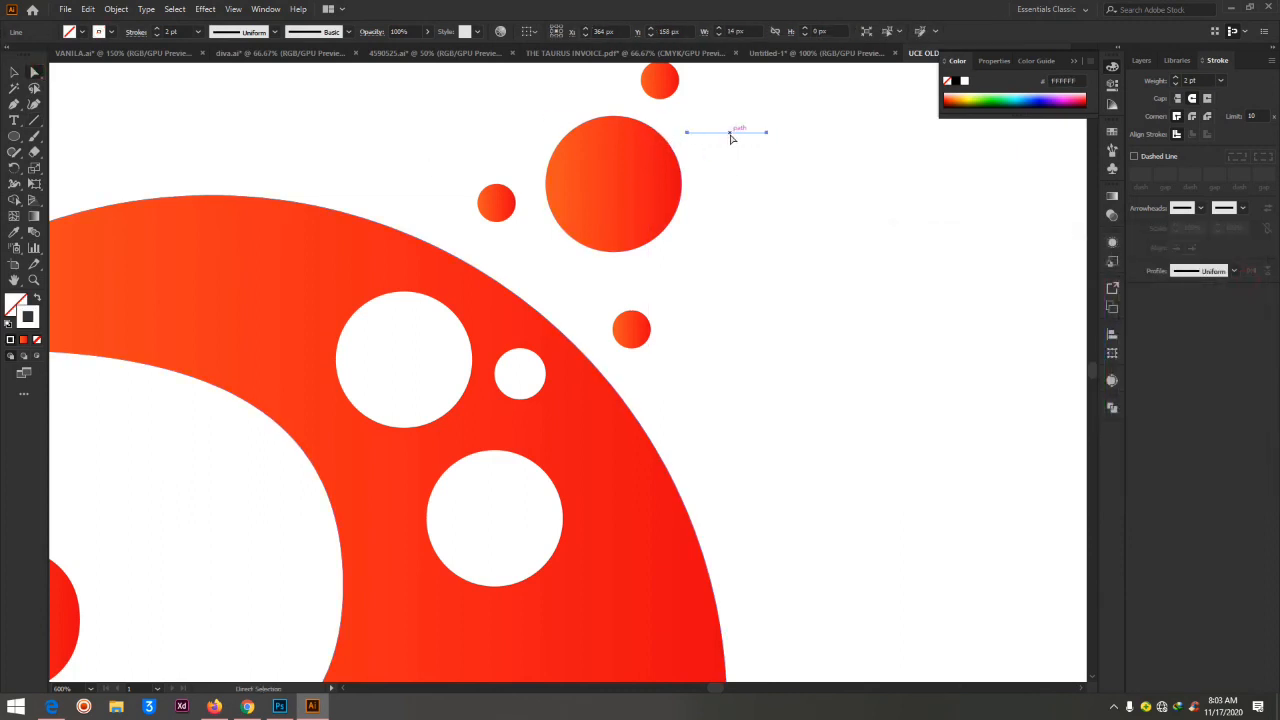
pyautogui.click(34, 104)
pyautogui.moveTo(725, 132); pyautogui.dragTo(656, 159)
pyautogui.click(15, 72)
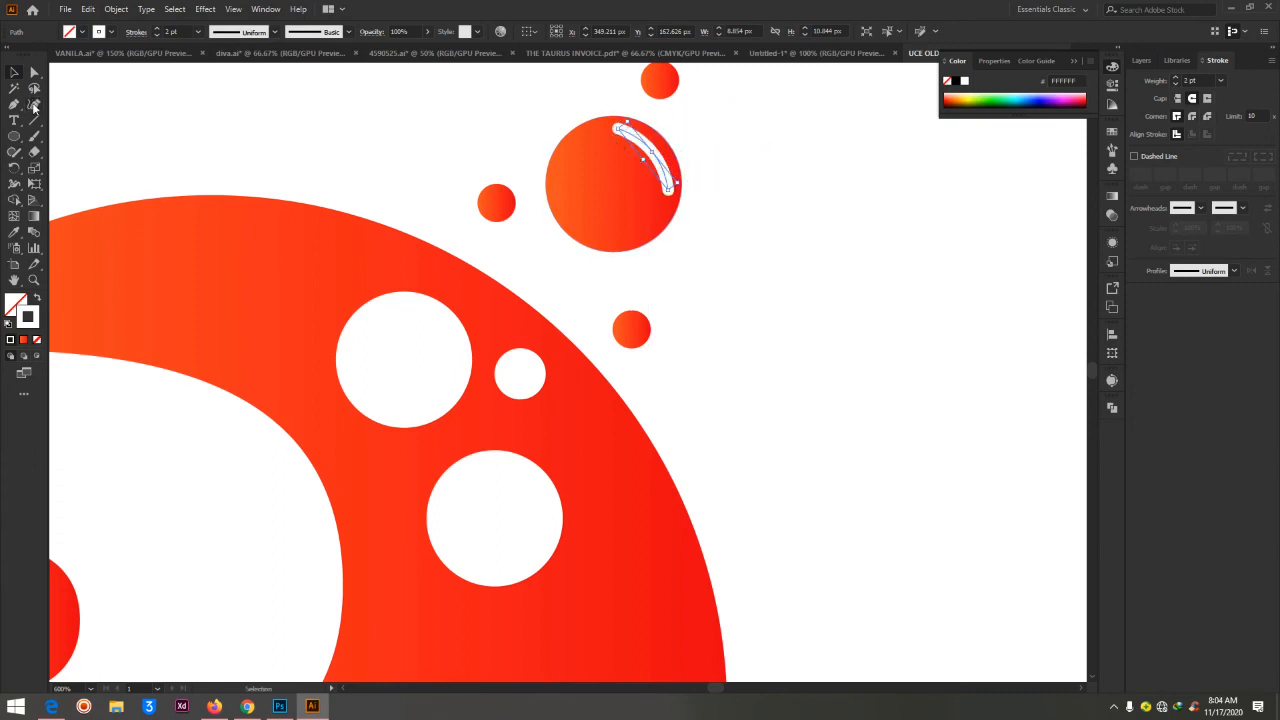
pyautogui.click(33, 105)
pyautogui.click(651, 148)
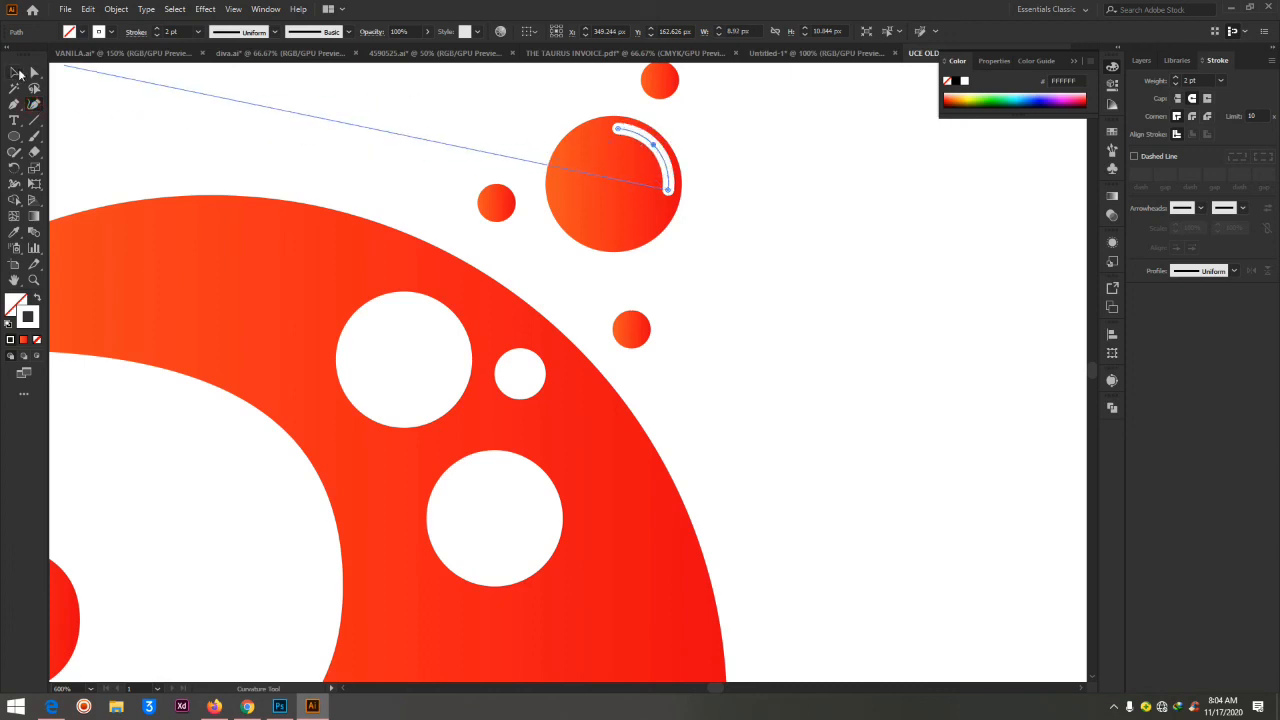
# Nudge the white arc and shift the large outer gradient circle about 1 px up and right so the arc follows its edge
pyautogui.click(31, 70)
pyautogui.press('Left')
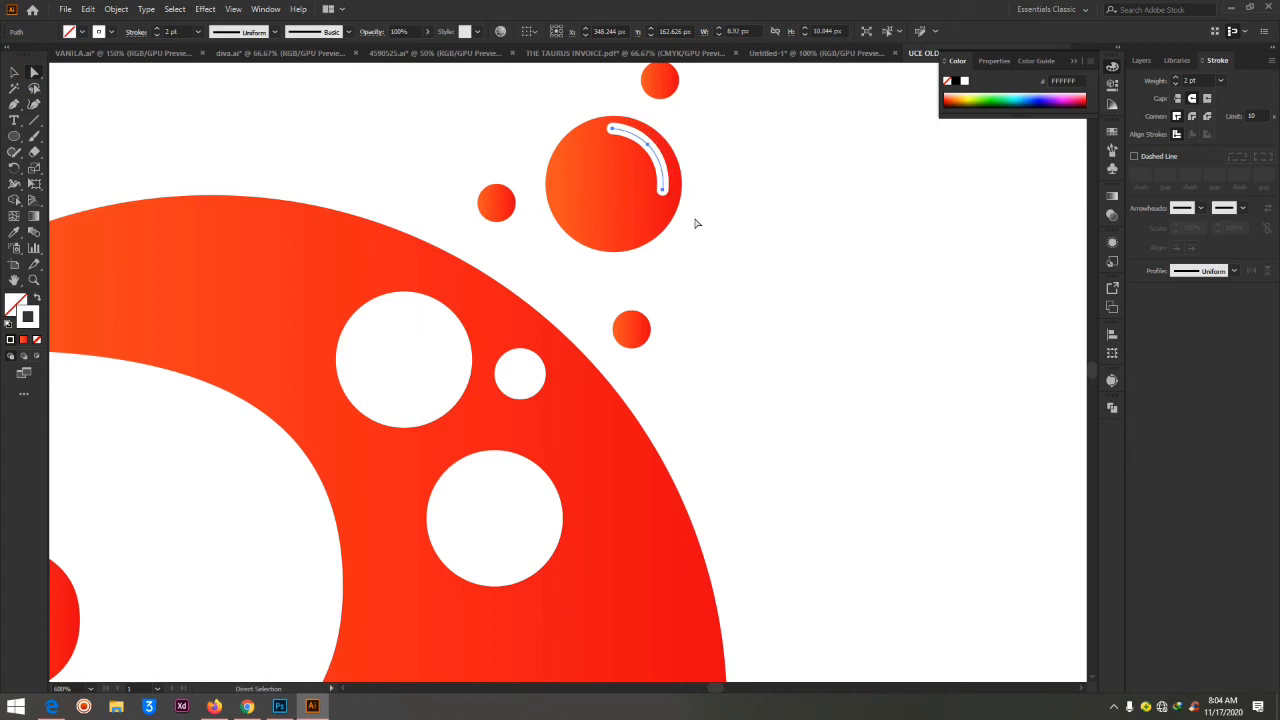
pyautogui.press('Down')
pyautogui.press('Right')
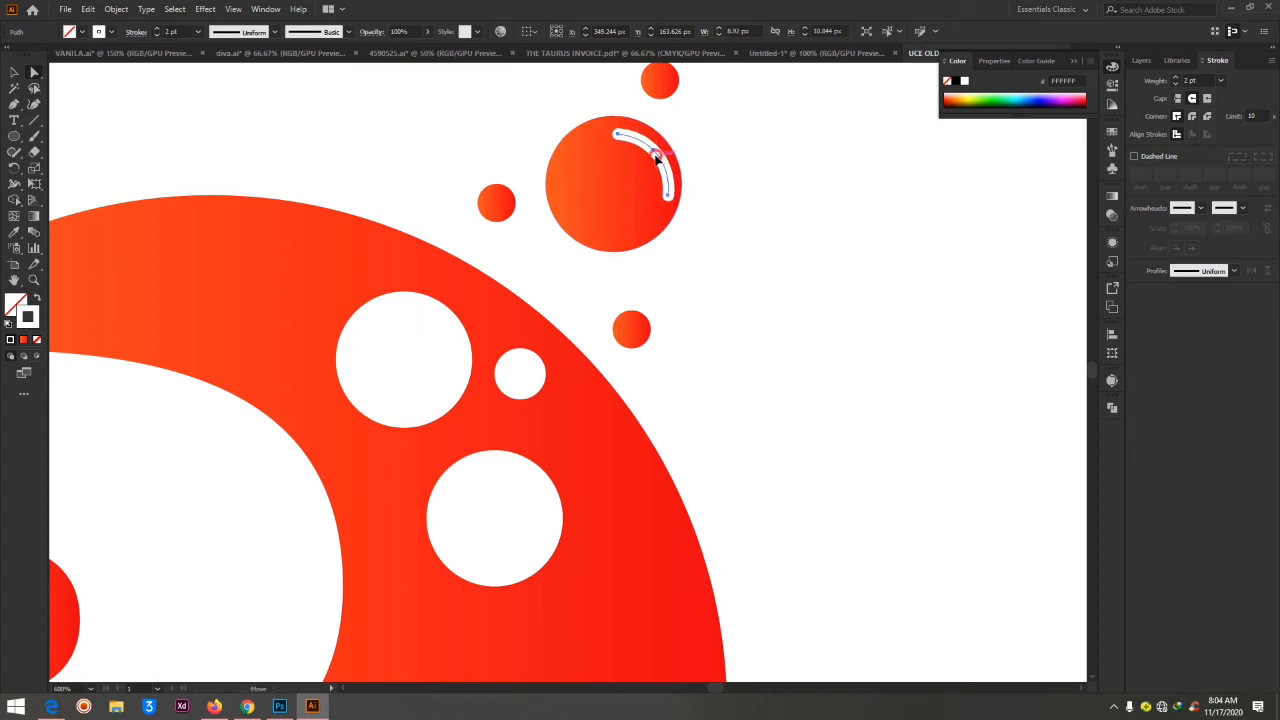
pyautogui.moveTo(660, 160); pyautogui.dragTo(623, 175)
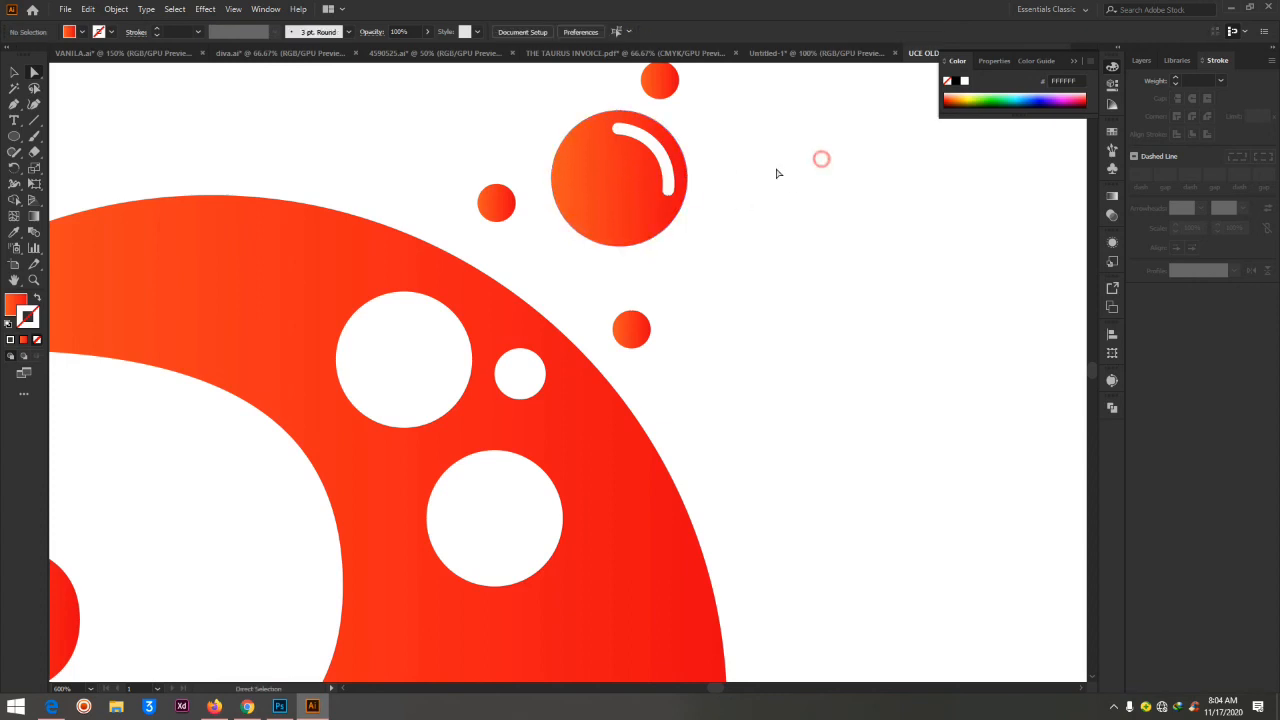
# Try a CCCCCC stroke on the highlight arc, and return the stroke colour to FFFFFF
pyautogui.click(656, 150)
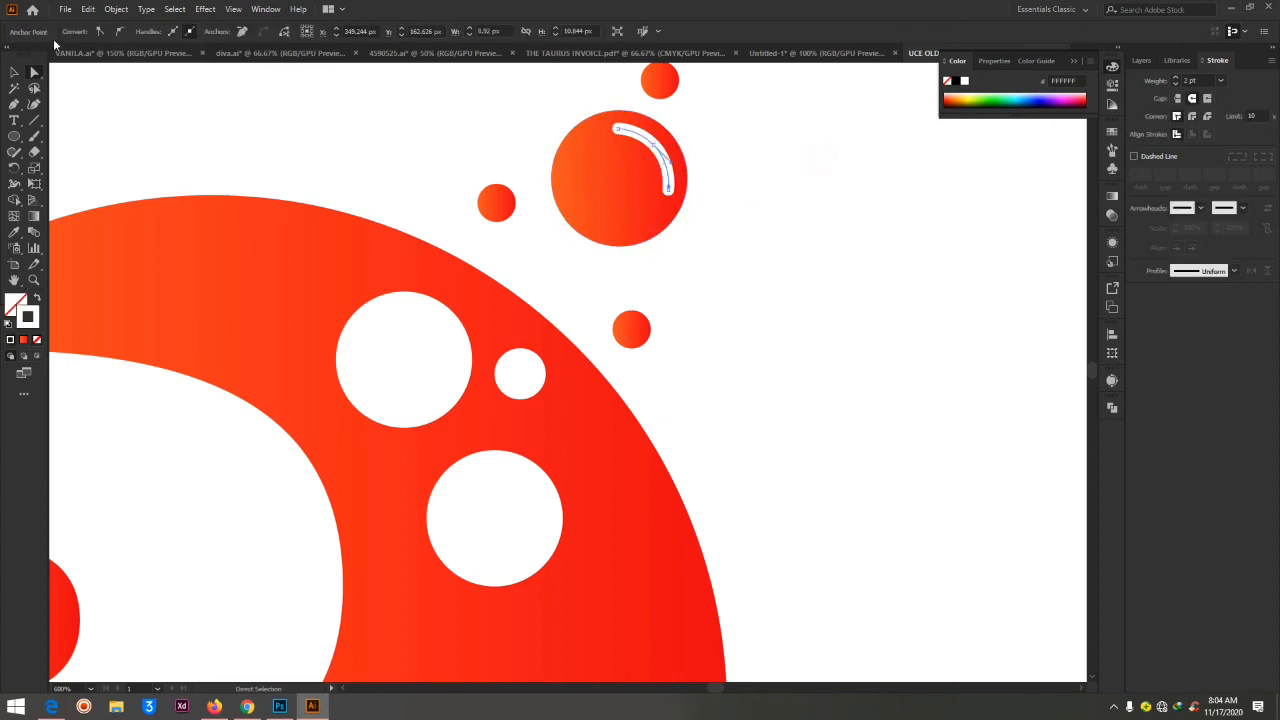
pyautogui.doubleClick(27, 317)
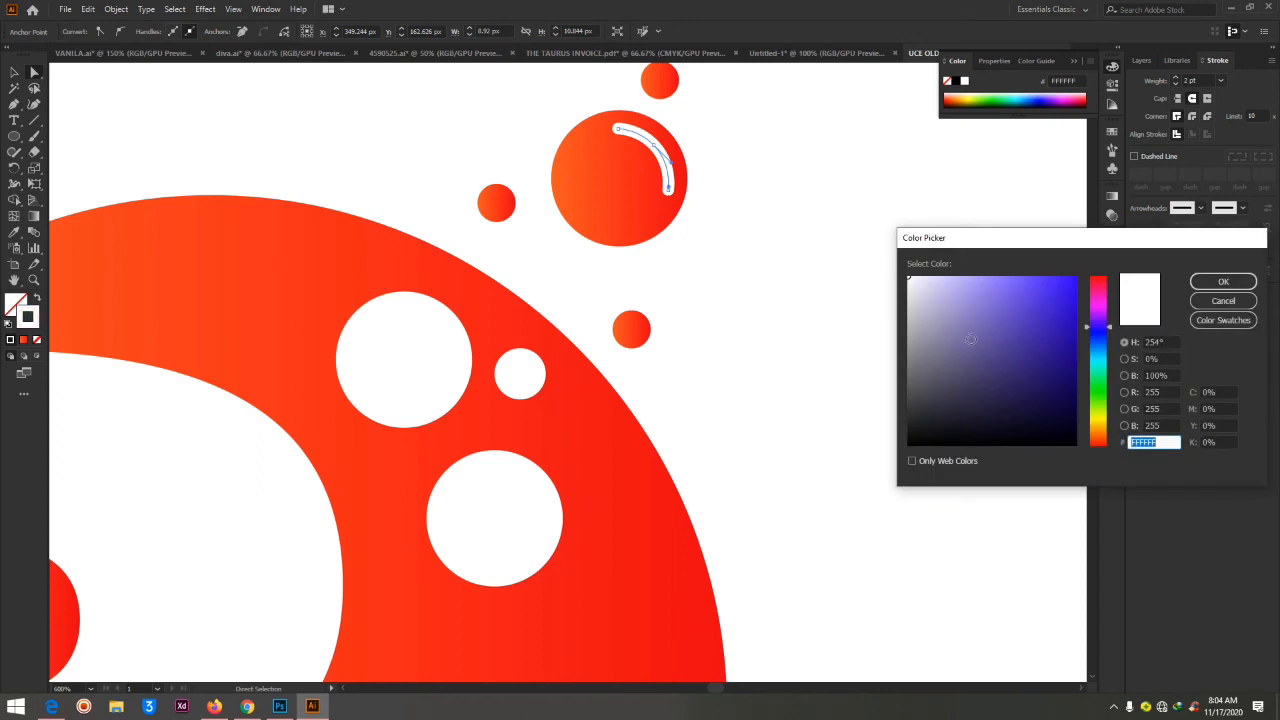
pyautogui.write('cccccc')
pyautogui.click(1223, 281)
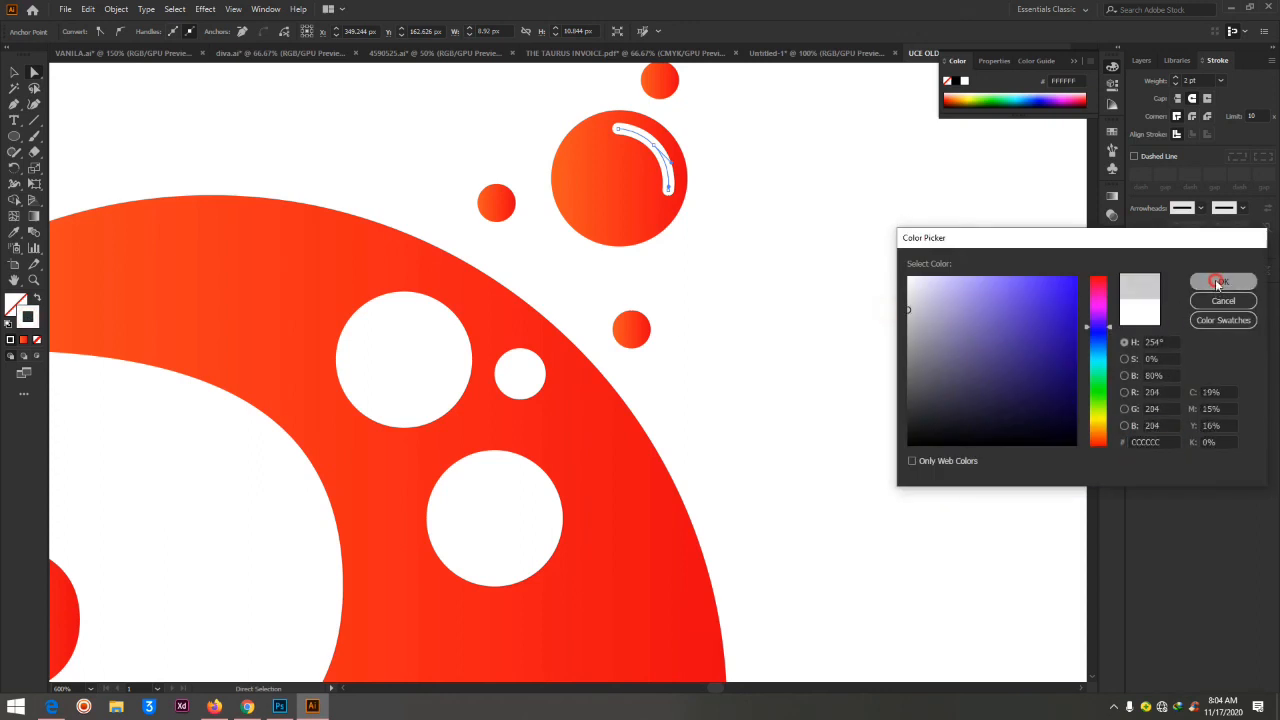
pyautogui.doubleClick(27, 318)
pyautogui.write('ffffff')
pyautogui.press('Return')
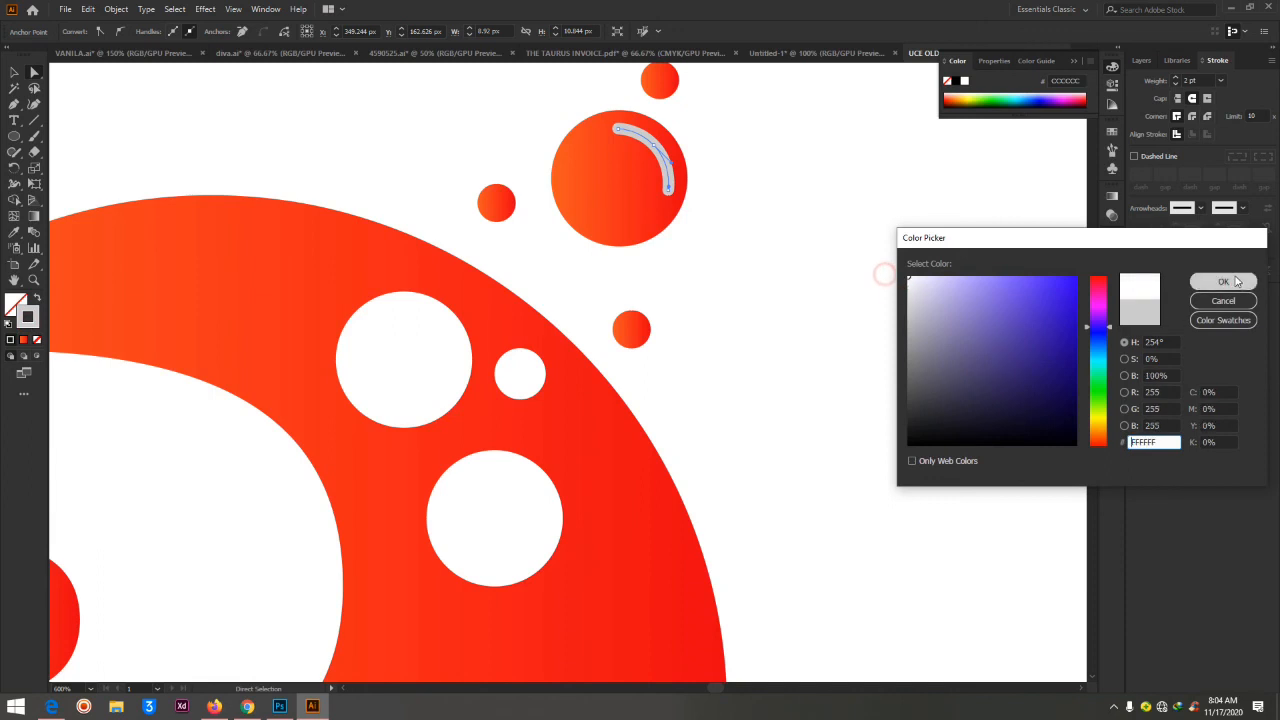
pyautogui.click(707, 234)
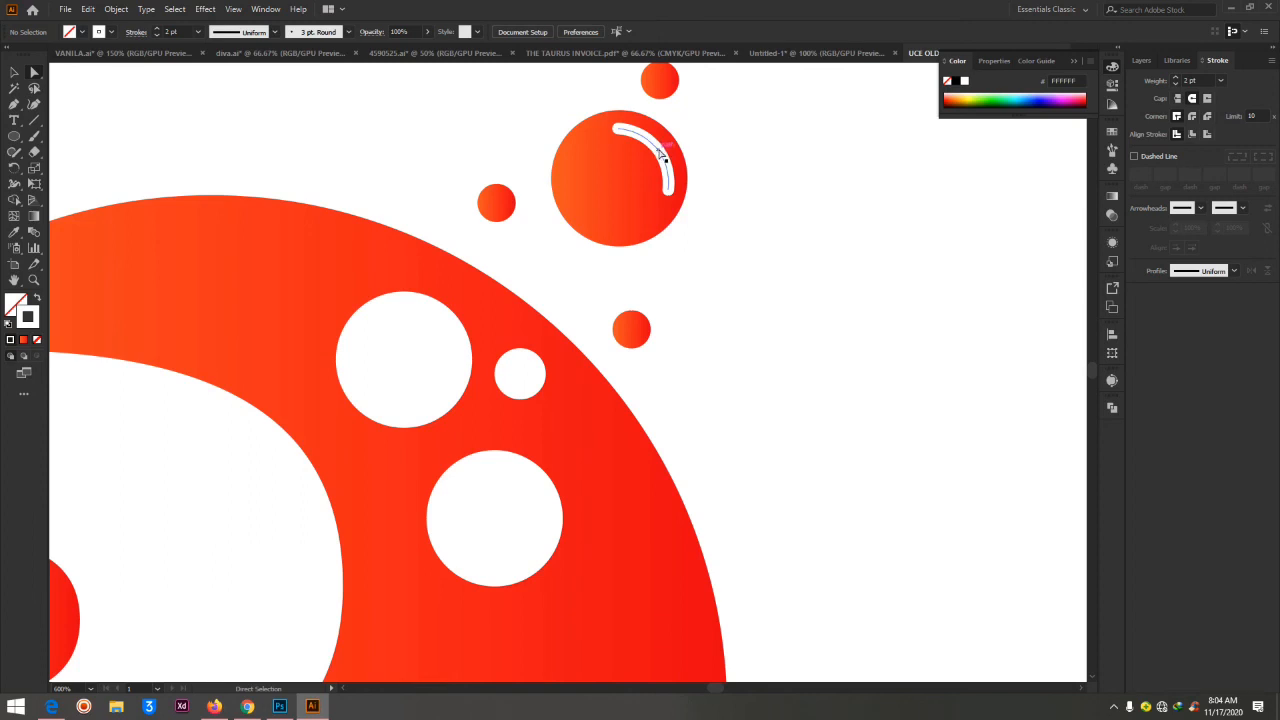
# Copy the arc into the upper large white circle, give its stroke the orange-red gradient, and copy it into the lower large white circle
pyautogui.moveTo(662, 152); pyautogui.dragTo(446, 334)
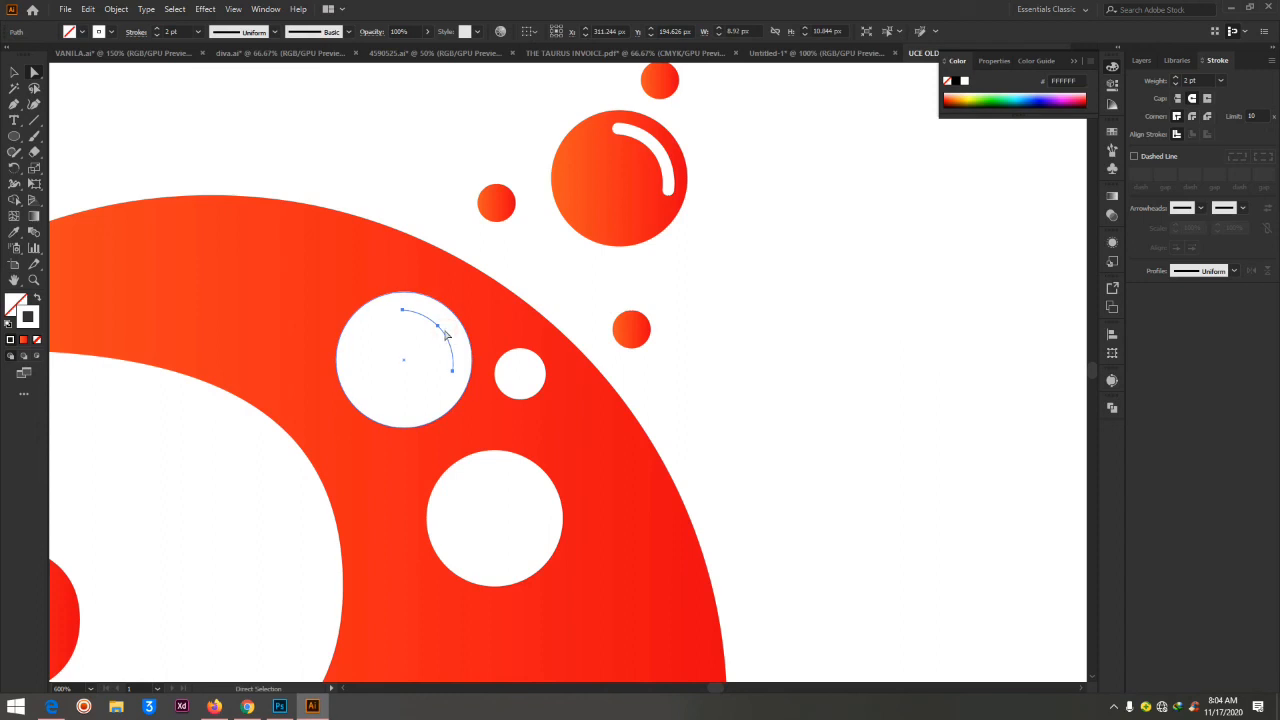
pyautogui.click(23, 342)
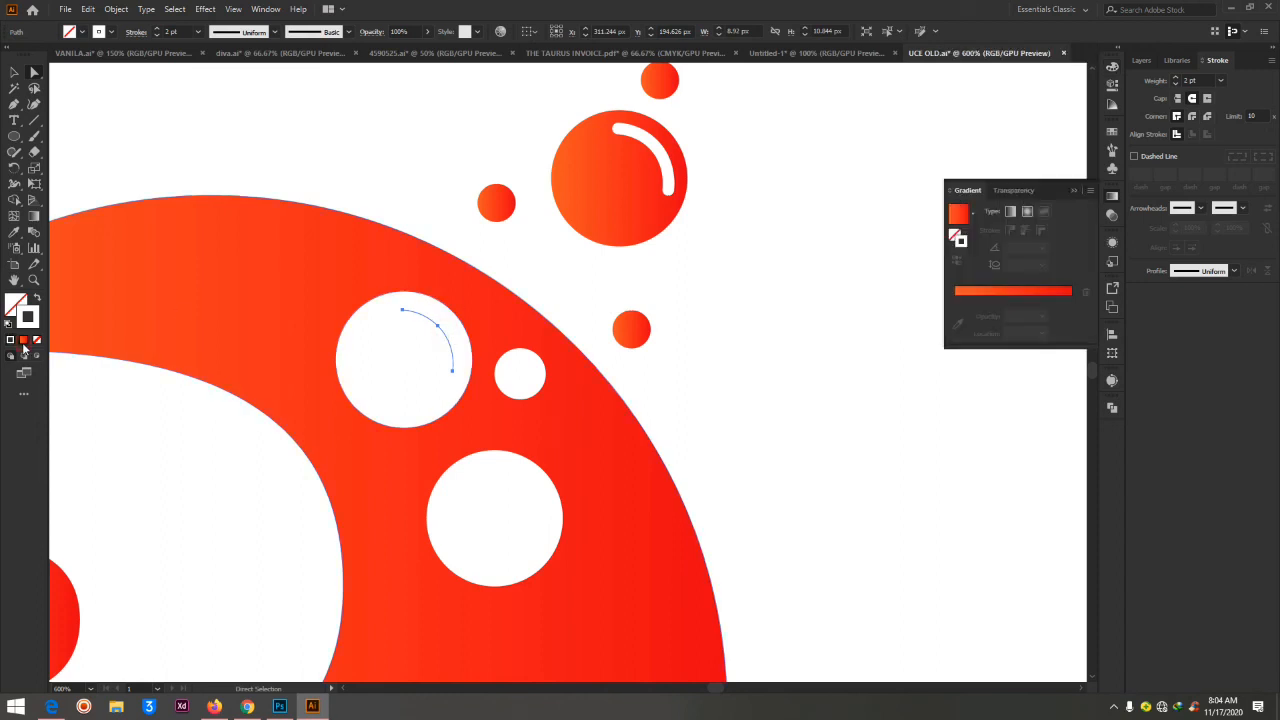
pyautogui.click(760, 261)
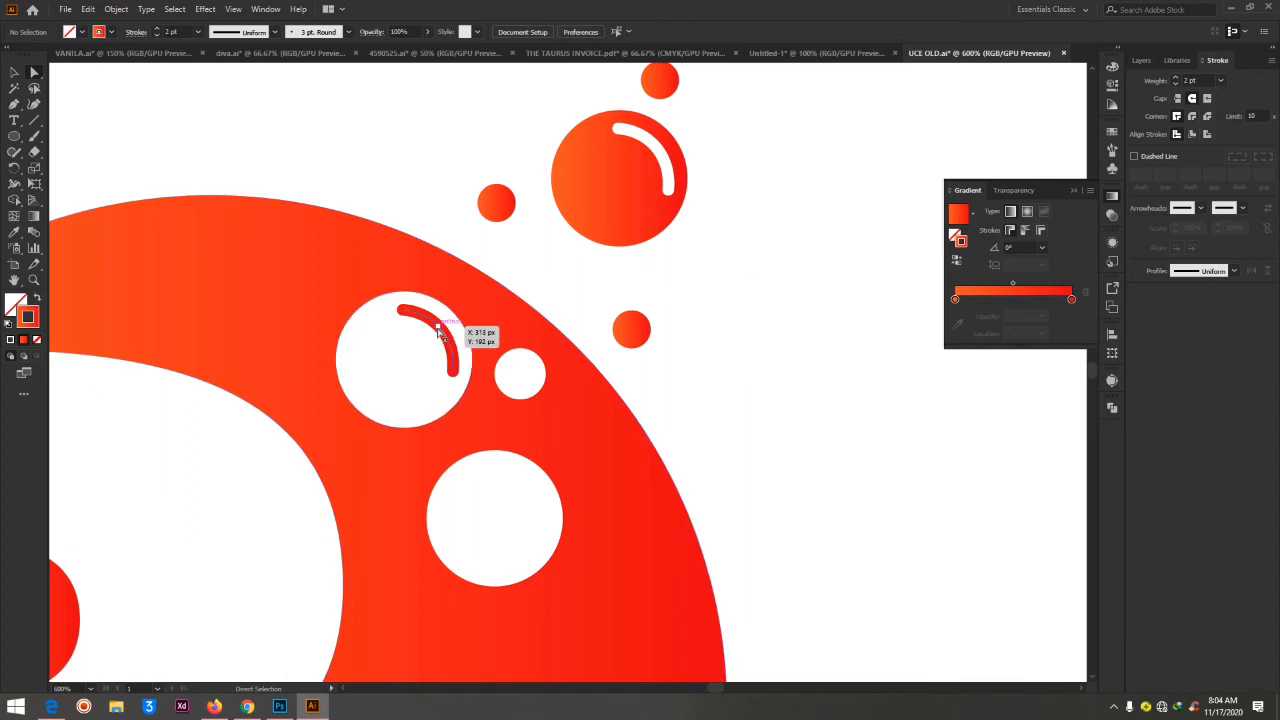
pyautogui.moveTo(440, 334); pyautogui.dragTo(528, 491)
pyautogui.click(823, 316)
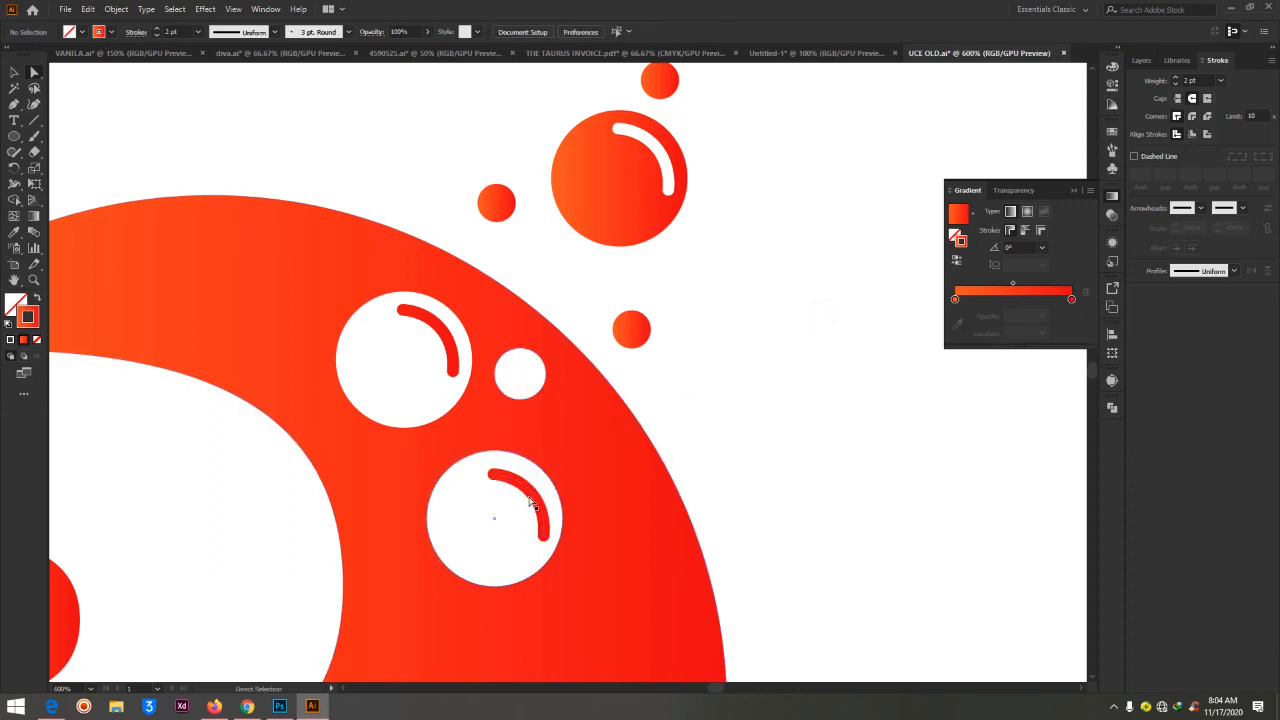
# Copy the gradient arc onto the small white circle and scale it down to about 2.9 by 3.5 px inside the circle's upper-right edge
pyautogui.moveTo(530, 497); pyautogui.dragTo(529, 377)
pyautogui.click(14, 74)
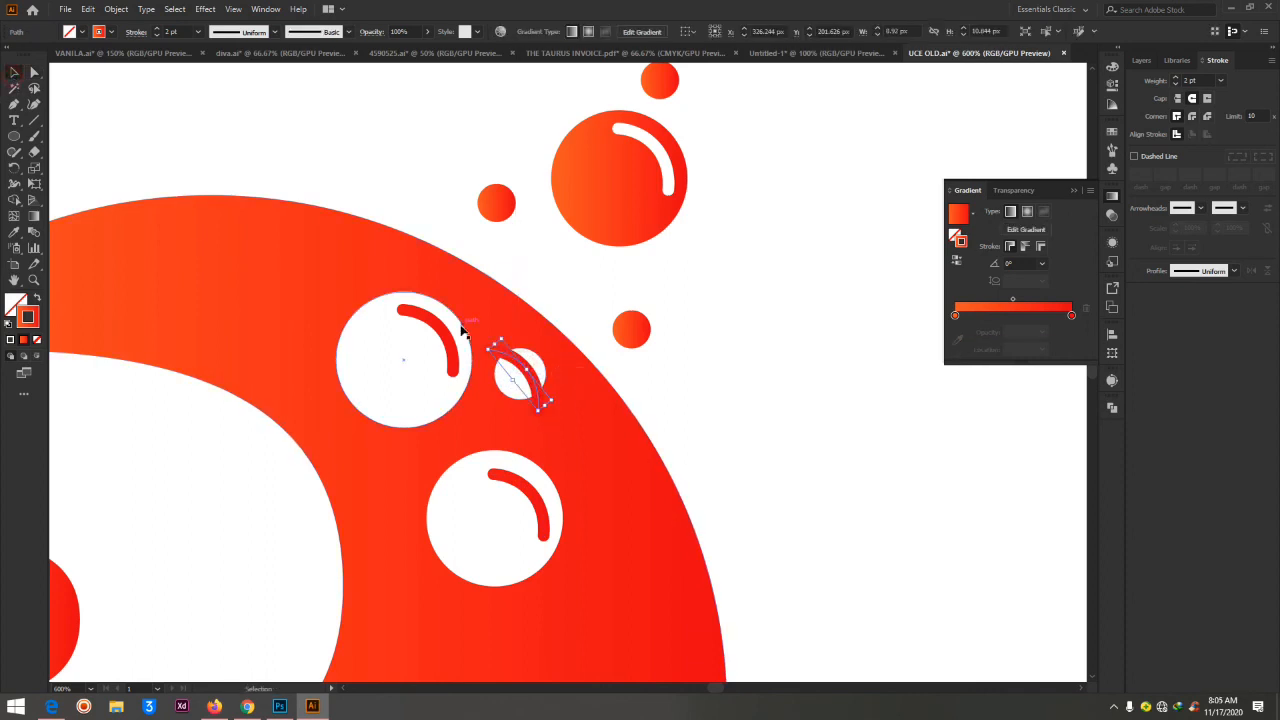
pyautogui.moveTo(503, 336)
pyautogui.mouseDown()
pyautogui.moveTo(524, 390)
pyautogui.moveTo(529, 364)
pyautogui.mouseUp()
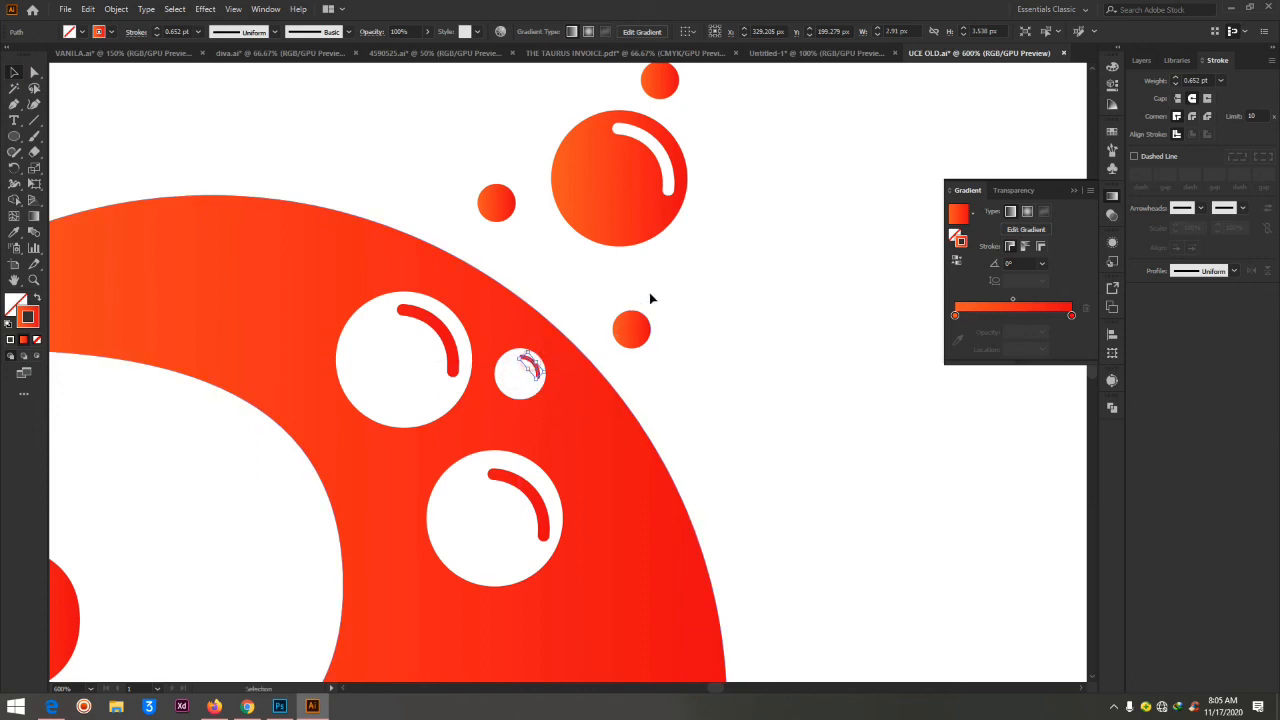
pyautogui.click(701, 283)
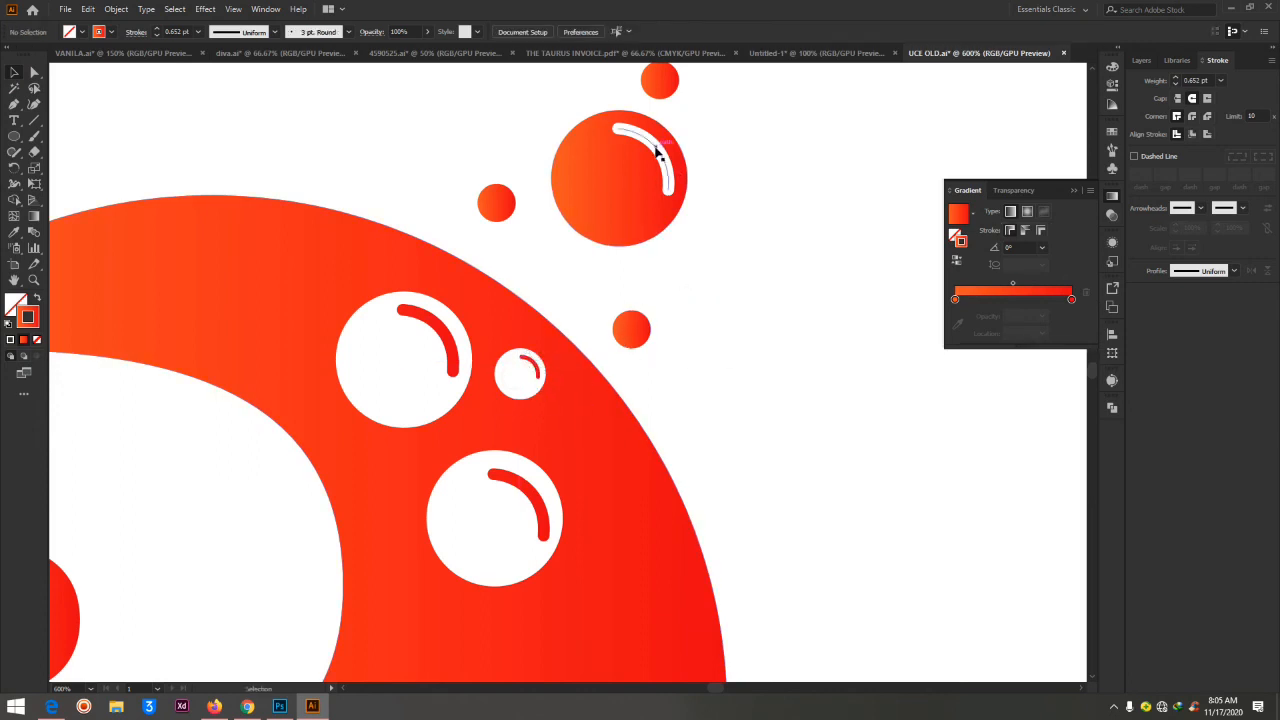
# Copy the small arc onto the lowest small gradient circle and set its stroke colour to white, FFFFFF
pyautogui.moveTo(533, 370); pyautogui.dragTo(640, 326)
pyautogui.click(28, 324)
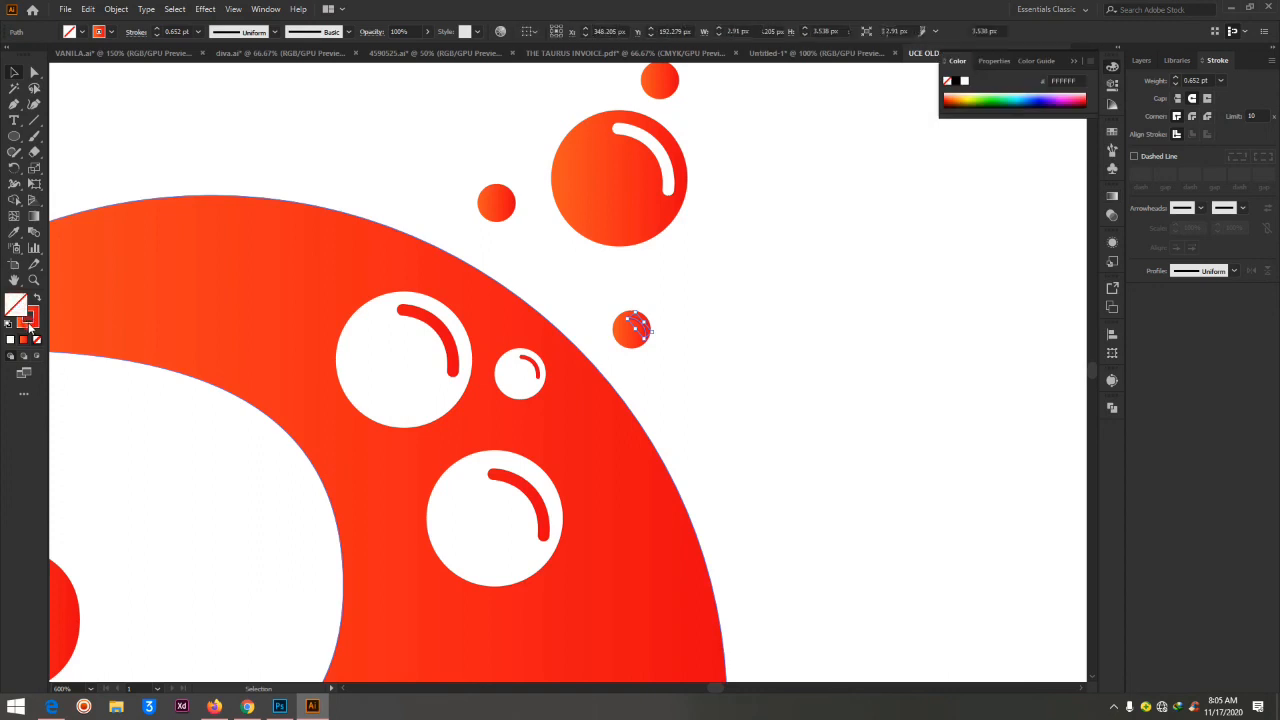
pyautogui.doubleClick(28, 322)
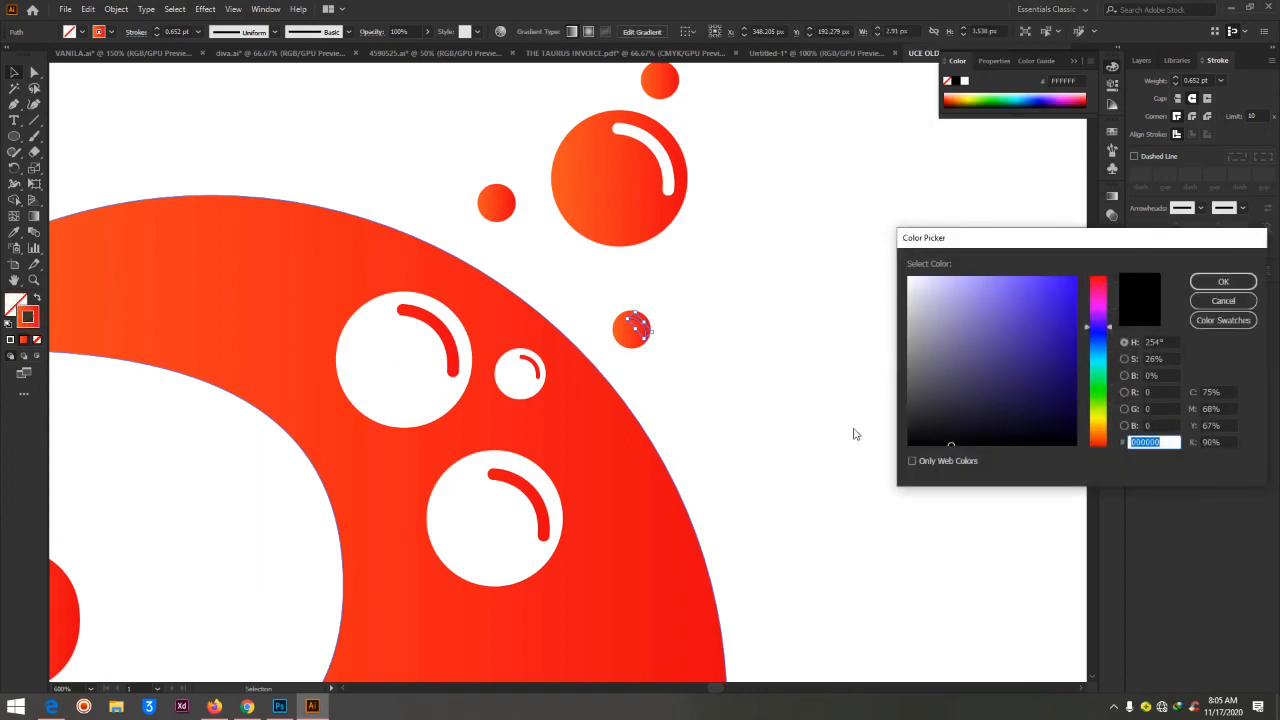
pyautogui.click(908, 284)
pyautogui.click(1222, 281)
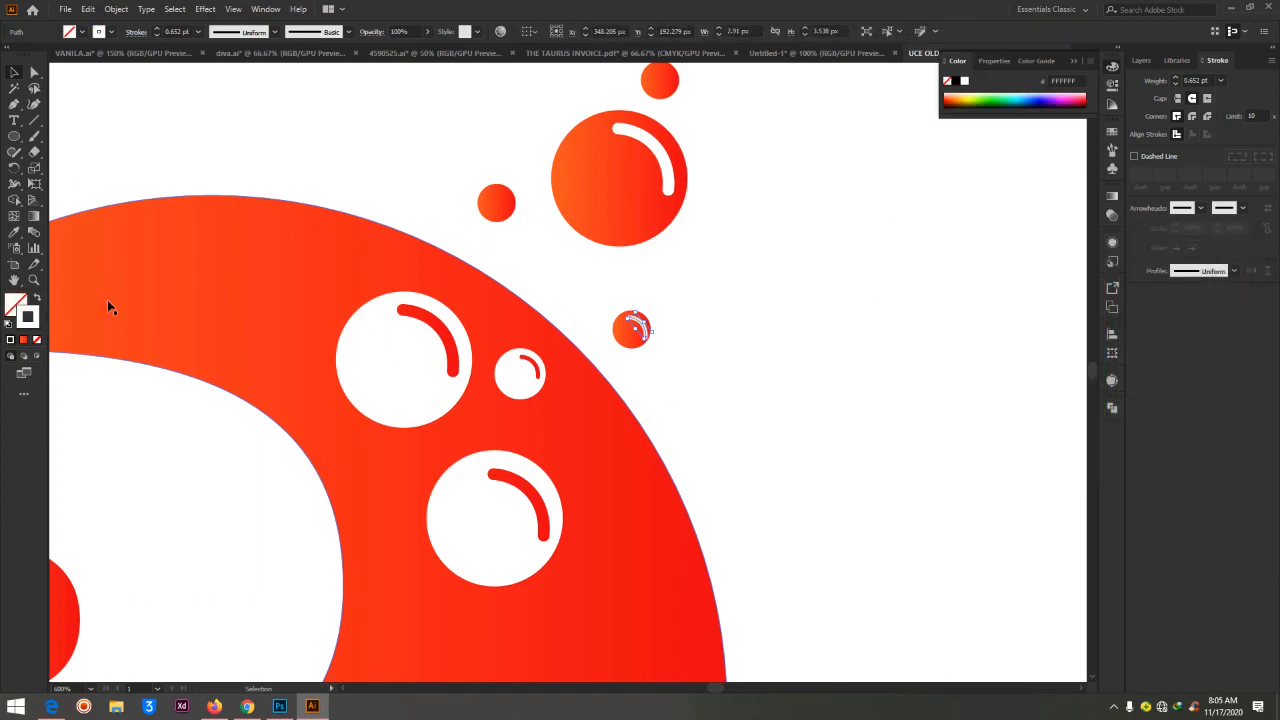
# Scale the small white arc down to about 2.6 by 3.2 px so it sits inside the lowest small gradient circle
pyautogui.hotkey('ctrl', '=')
pyautogui.hotkey('ctrl', '=')
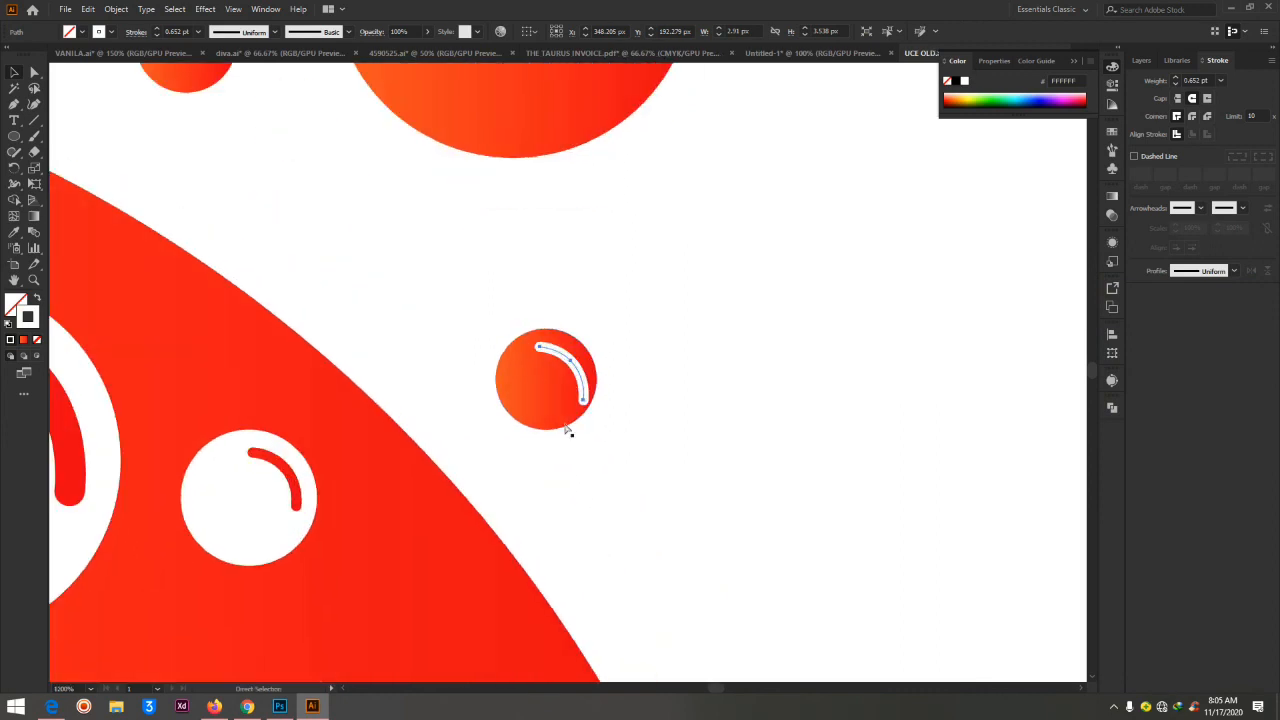
pyautogui.moveTo(585, 401)
pyautogui.mouseDown()
pyautogui.moveTo(580, 389)
pyautogui.moveTo(582, 401)
pyautogui.mouseUp()
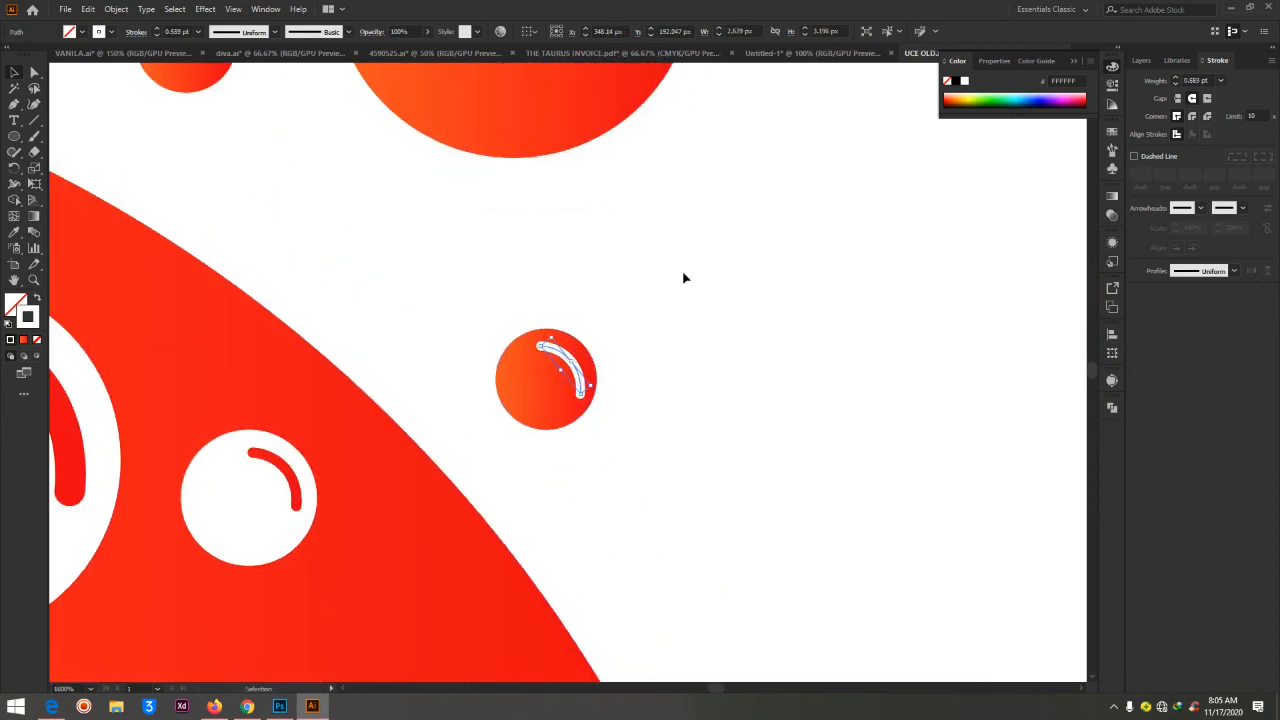
pyautogui.click(727, 356)
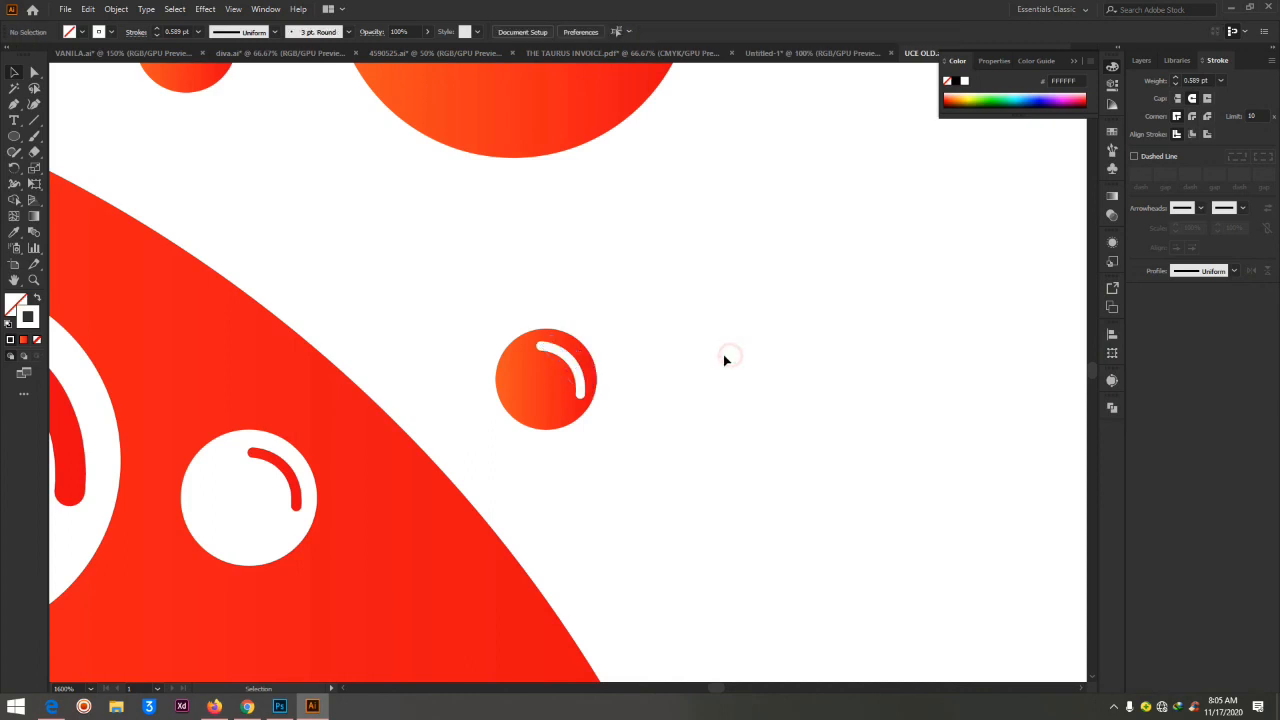
# Examine the whole B logo on the artboard and the highlights on its bubble circles
pyautogui.hotkey('ctrl', '1')
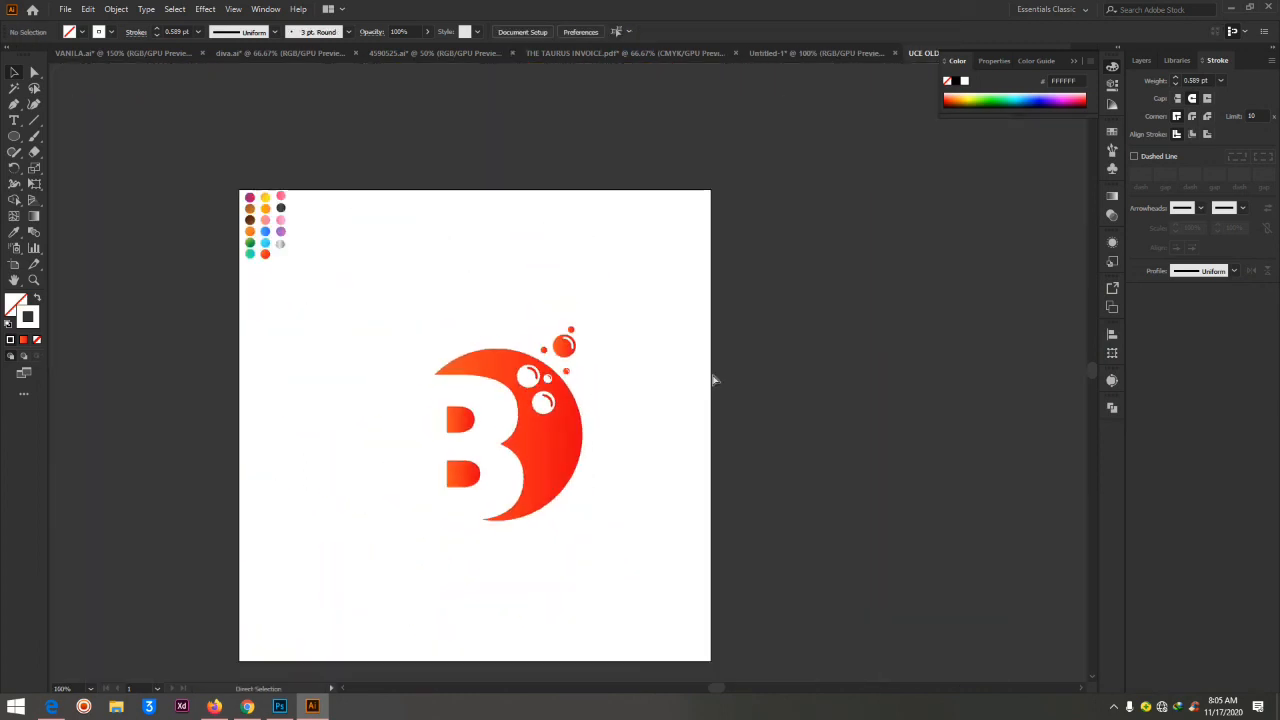
pyautogui.hotkey('ctrl', '-')
pyautogui.hotkey('ctrl', '+')
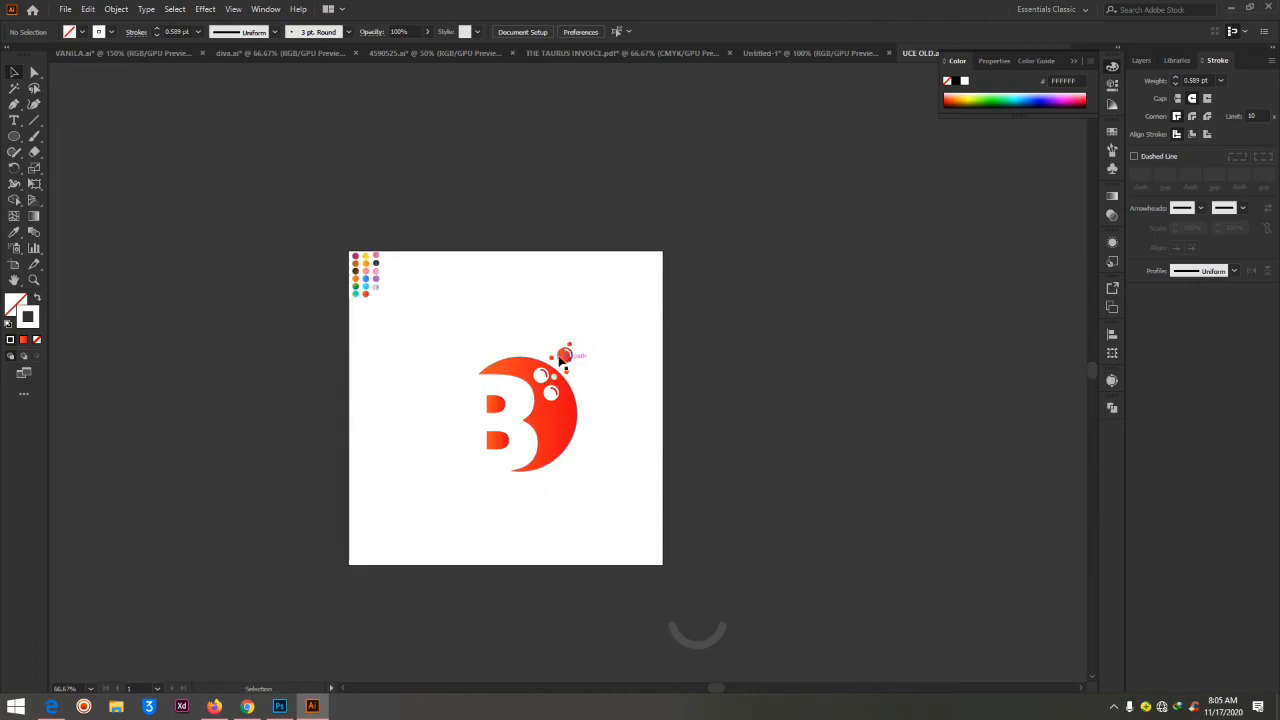
pyautogui.hotkey('ctrl', '+')
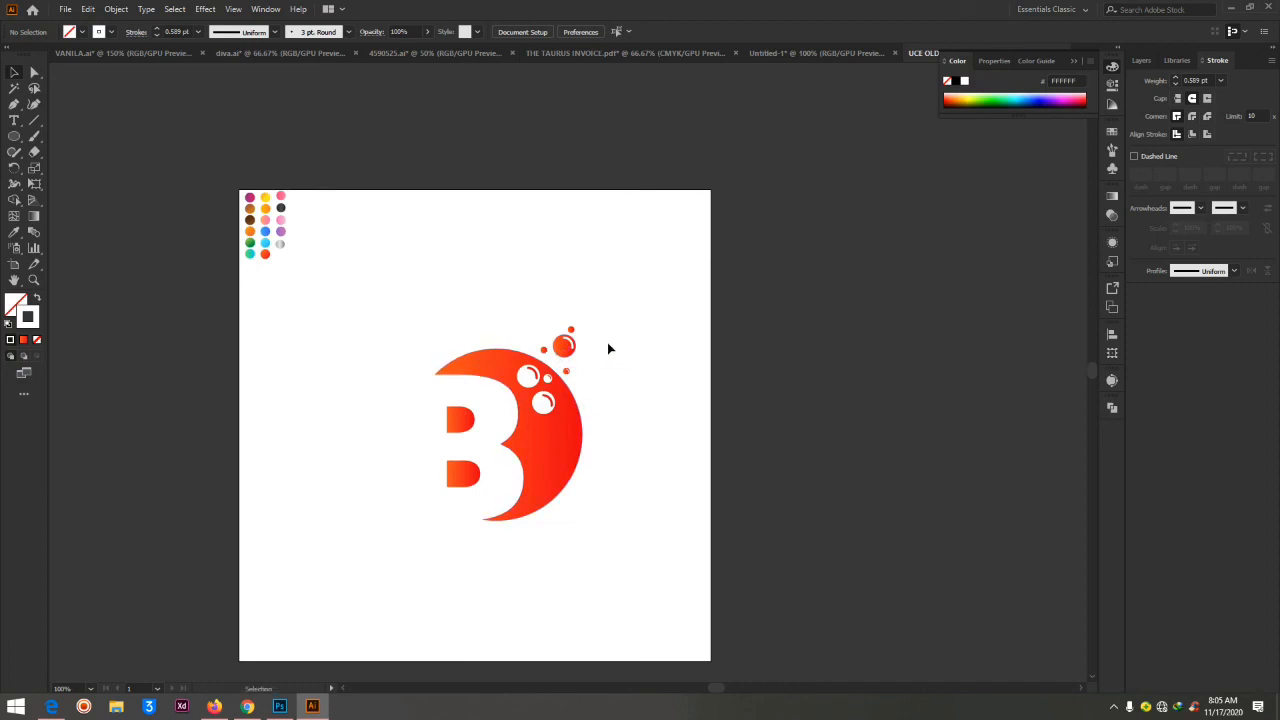
pyautogui.hotkey('ctrl', '+')
pyautogui.hotkey('ctrl', '+')
pyautogui.hotkey('ctrl', '+')
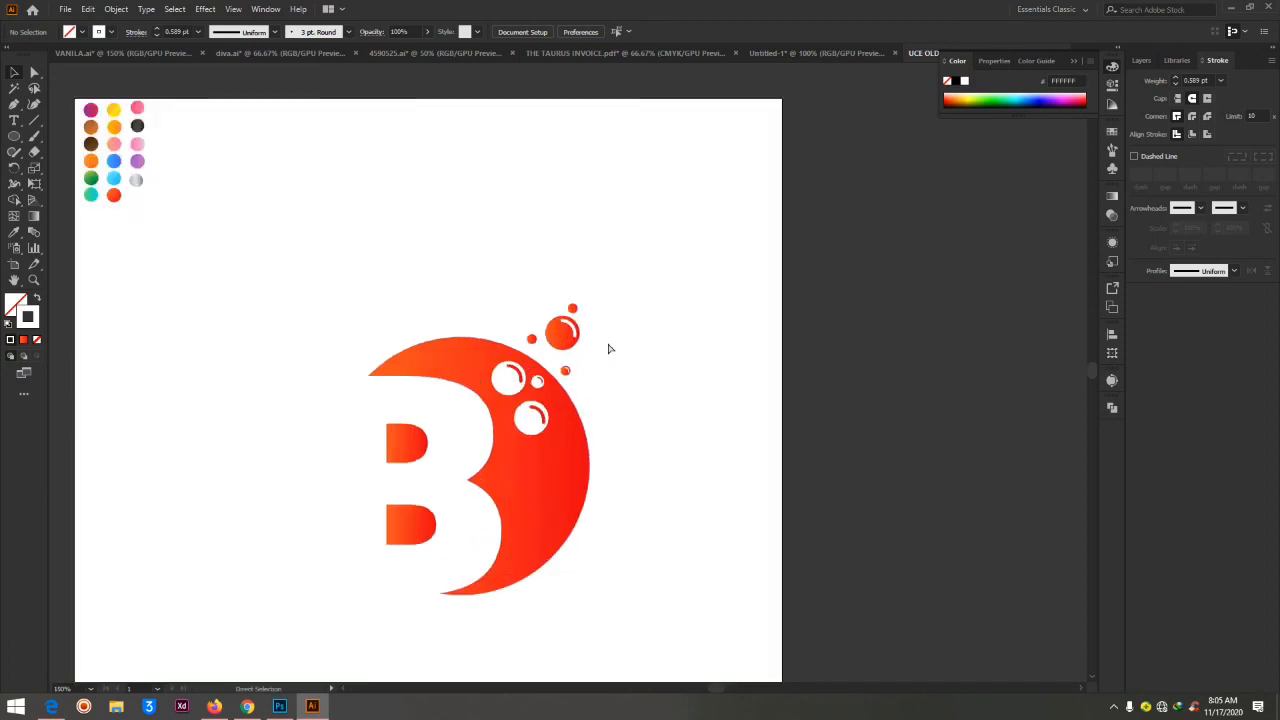
pyautogui.hotkey('ctrl', '+')
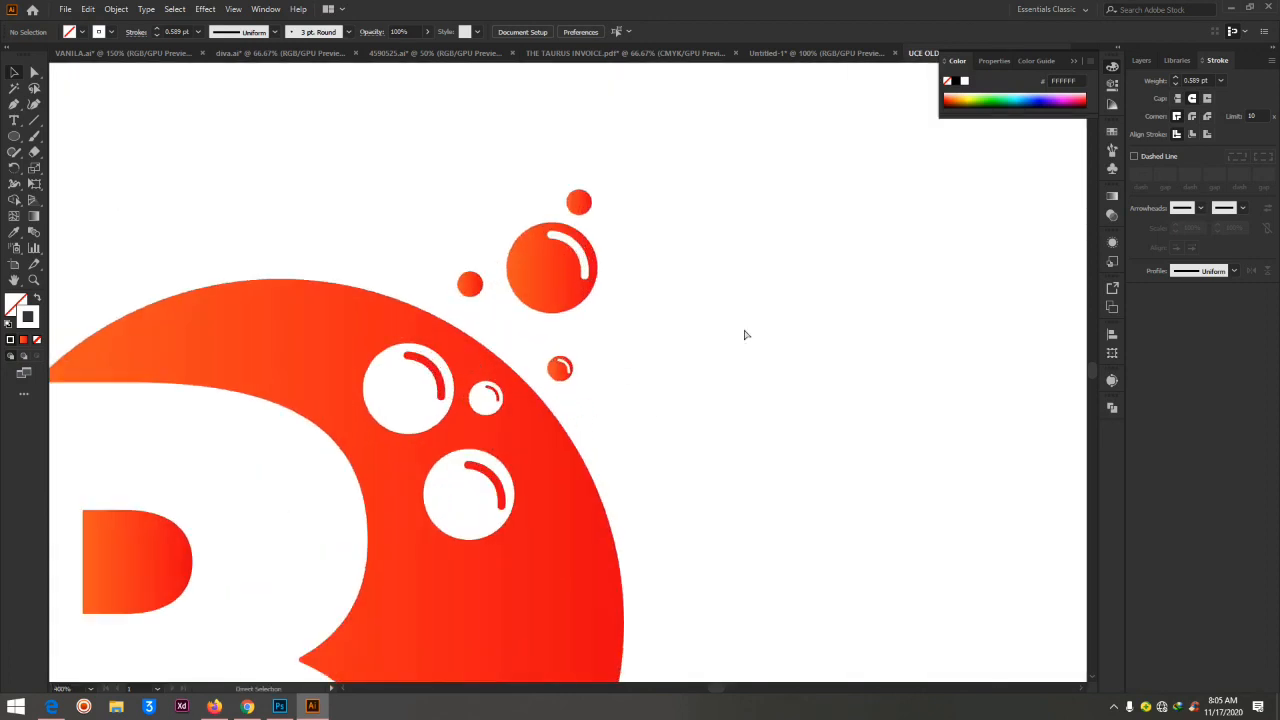
pyautogui.hotkey('ctrl', '+')
# Duplicate the large outer gradient circle, scale the copy down to 15 px, and place it inside the original below the white arc
pyautogui.press('v')
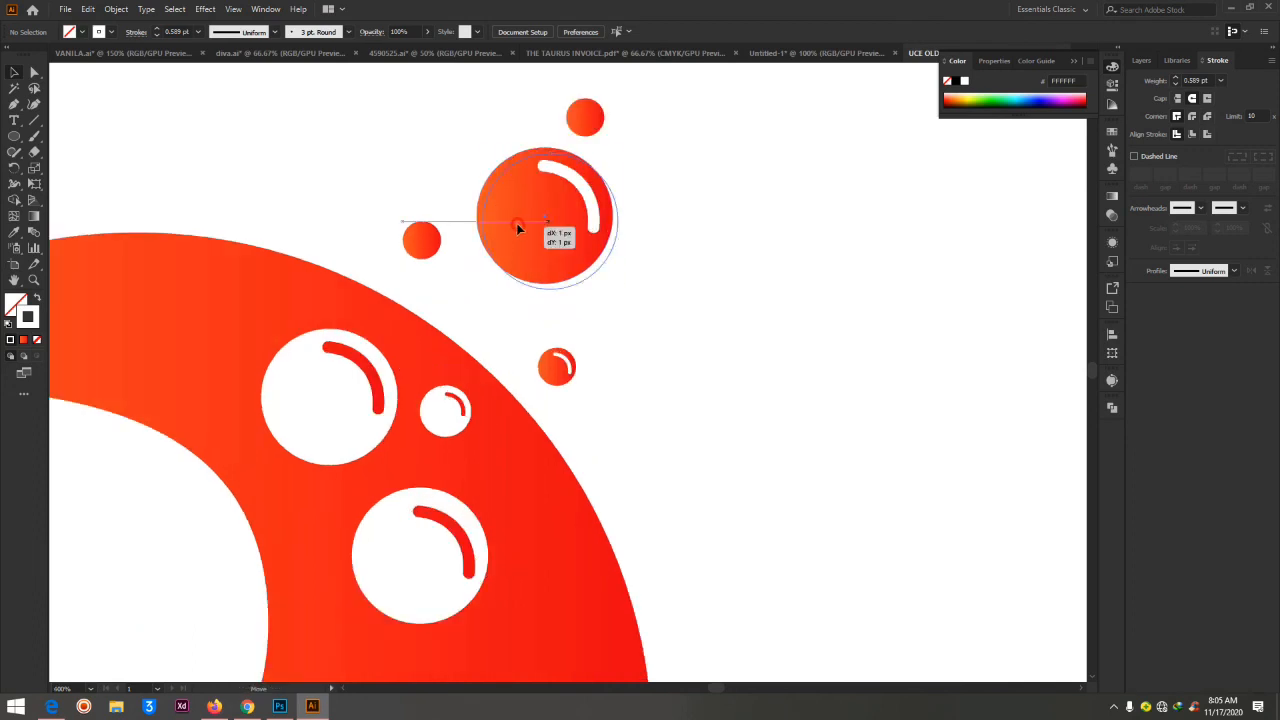
pyautogui.click(518, 230)
pyautogui.moveTo(605, 257); pyautogui.dragTo(600, 252)
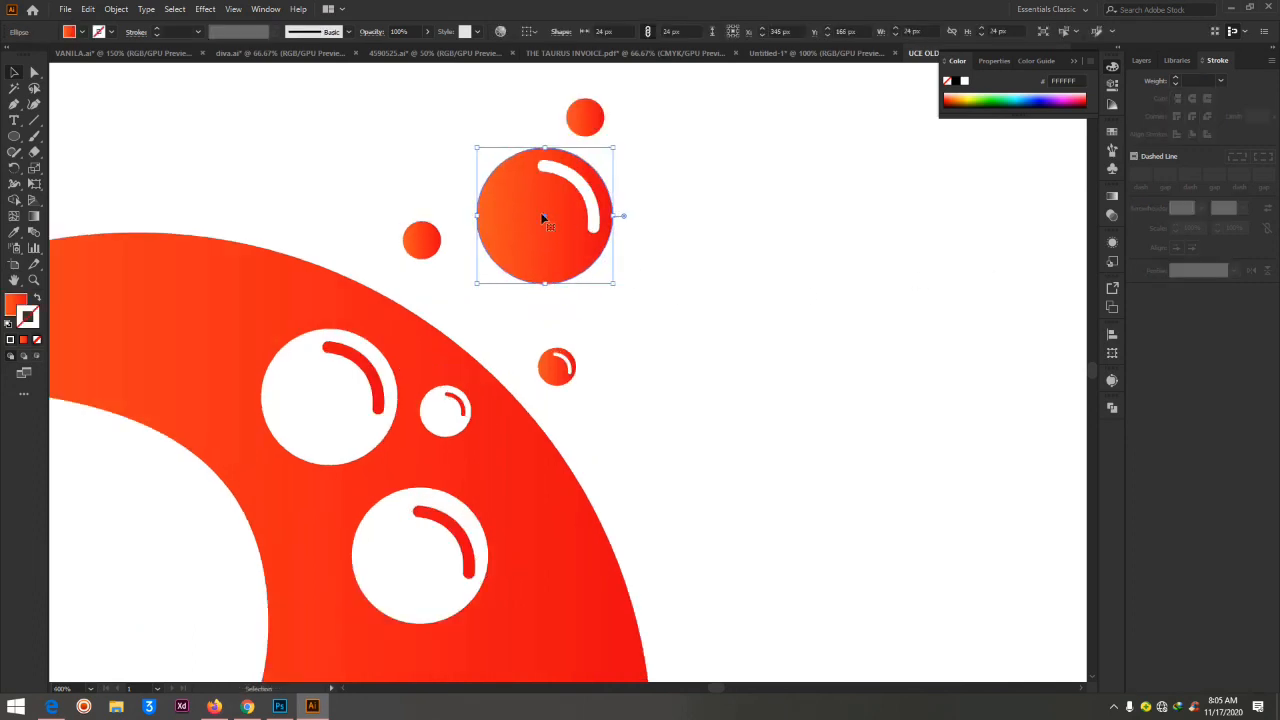
pyautogui.moveTo(537, 215)
pyautogui.mouseDown()
pyautogui.moveTo(719, 249)
pyautogui.moveTo(576, 227)
pyautogui.moveTo(552, 210)
pyautogui.mouseUp()
pyautogui.moveTo(613, 148); pyautogui.dragTo(563, 199)
pyautogui.moveTo(504, 253)
pyautogui.mouseDown()
pyautogui.moveTo(524, 226)
pyautogui.moveTo(521, 236)
pyautogui.mouseUp()
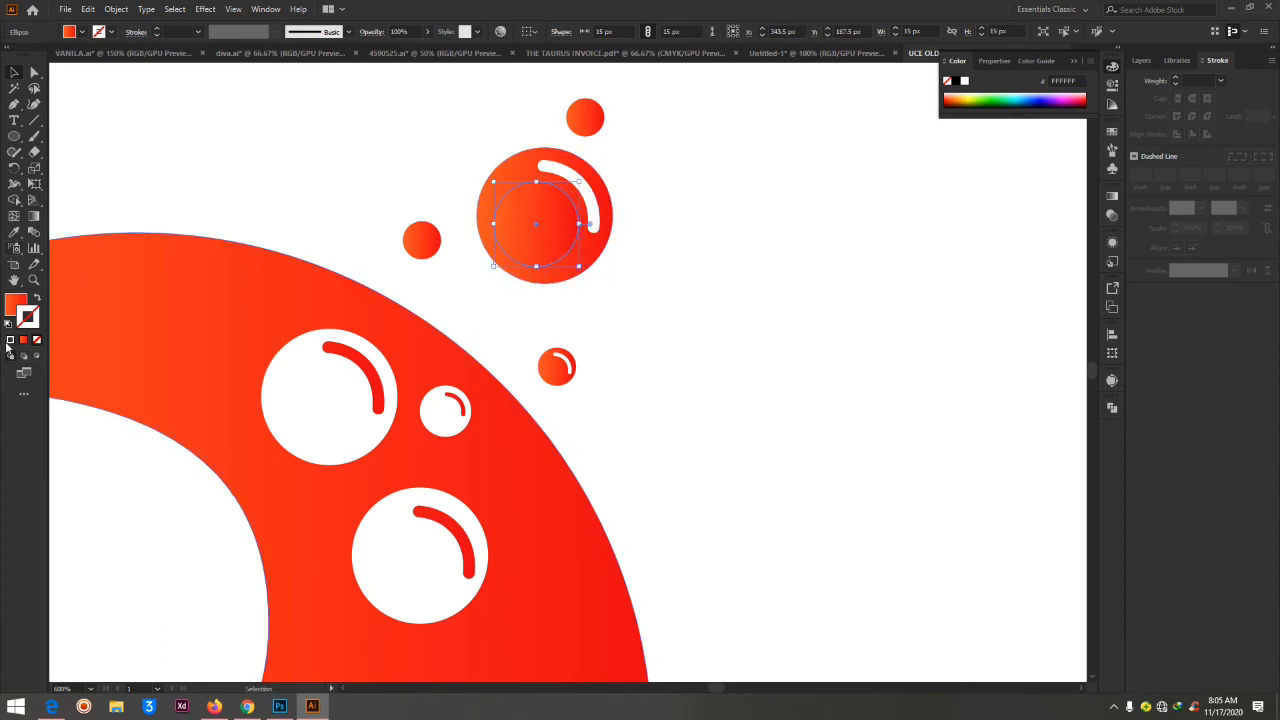
pyautogui.click(34, 216)
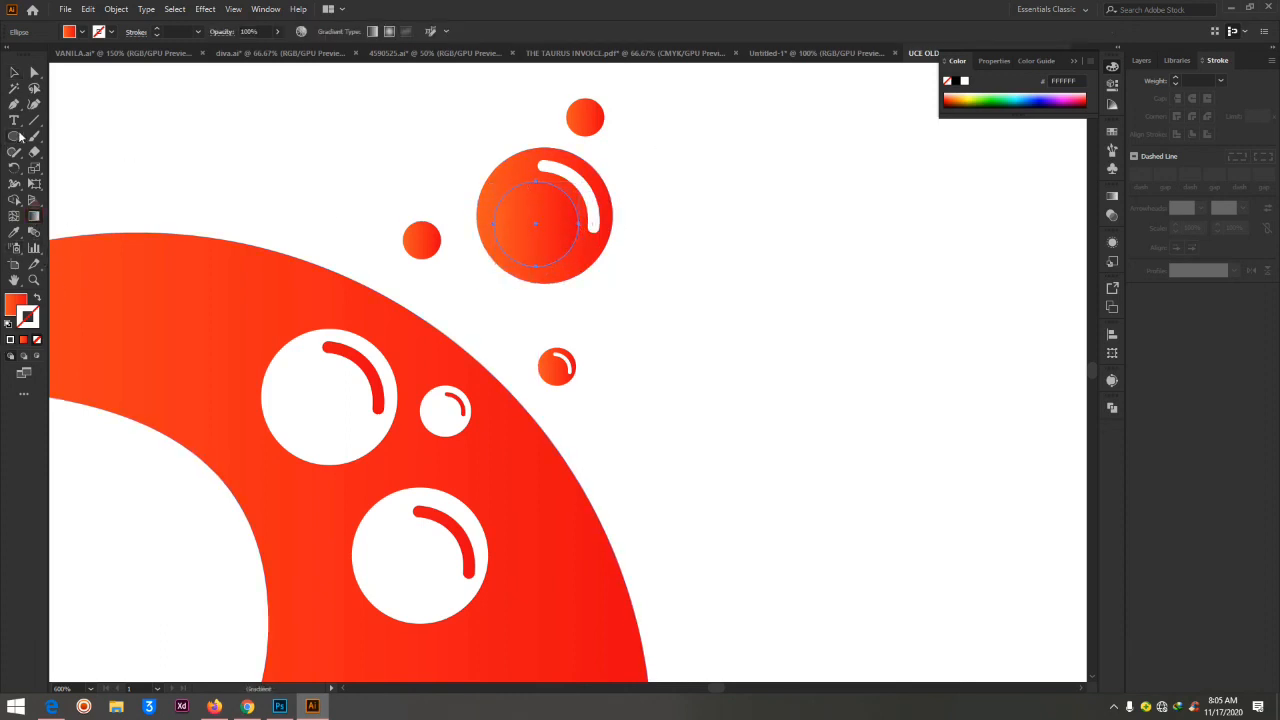
# Redirect the inner copied circle's gradient to run almost vertically, from orange at its upper edge to red at its lower edge
pyautogui.click(14, 304)
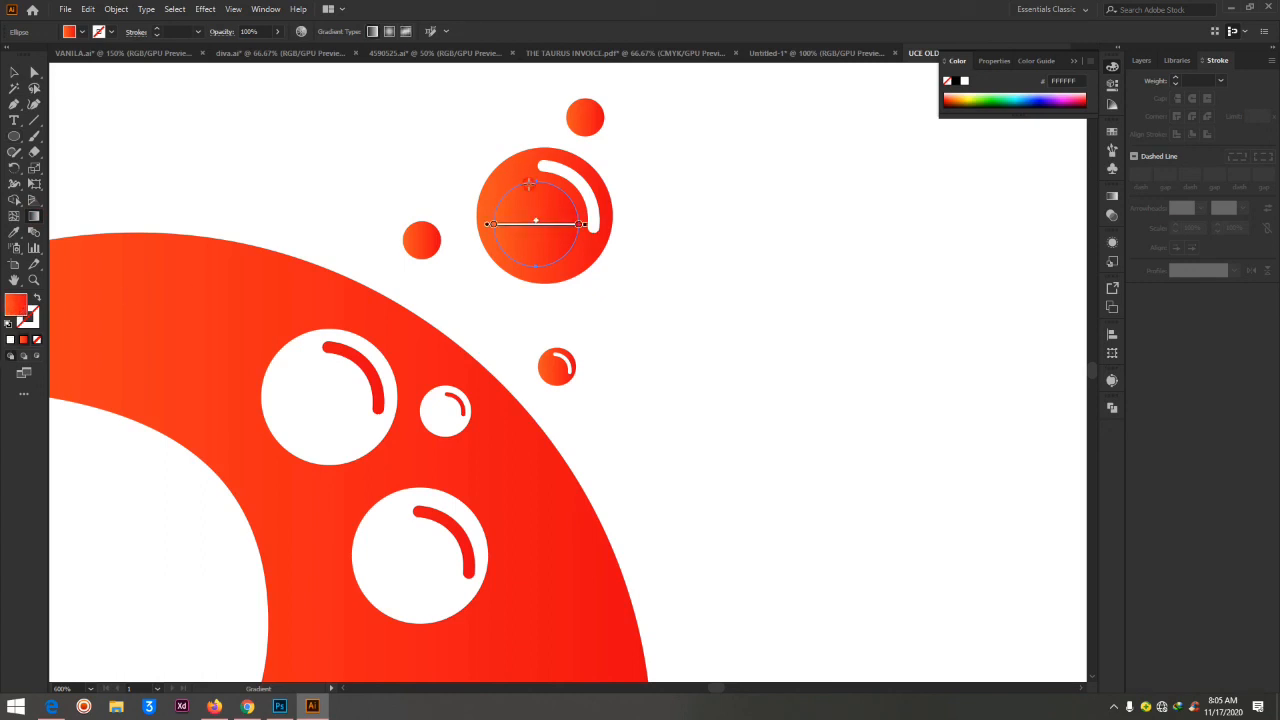
pyautogui.moveTo(535, 177); pyautogui.dragTo(539, 247)
pyautogui.moveTo(524, 186); pyautogui.dragTo(545, 262)
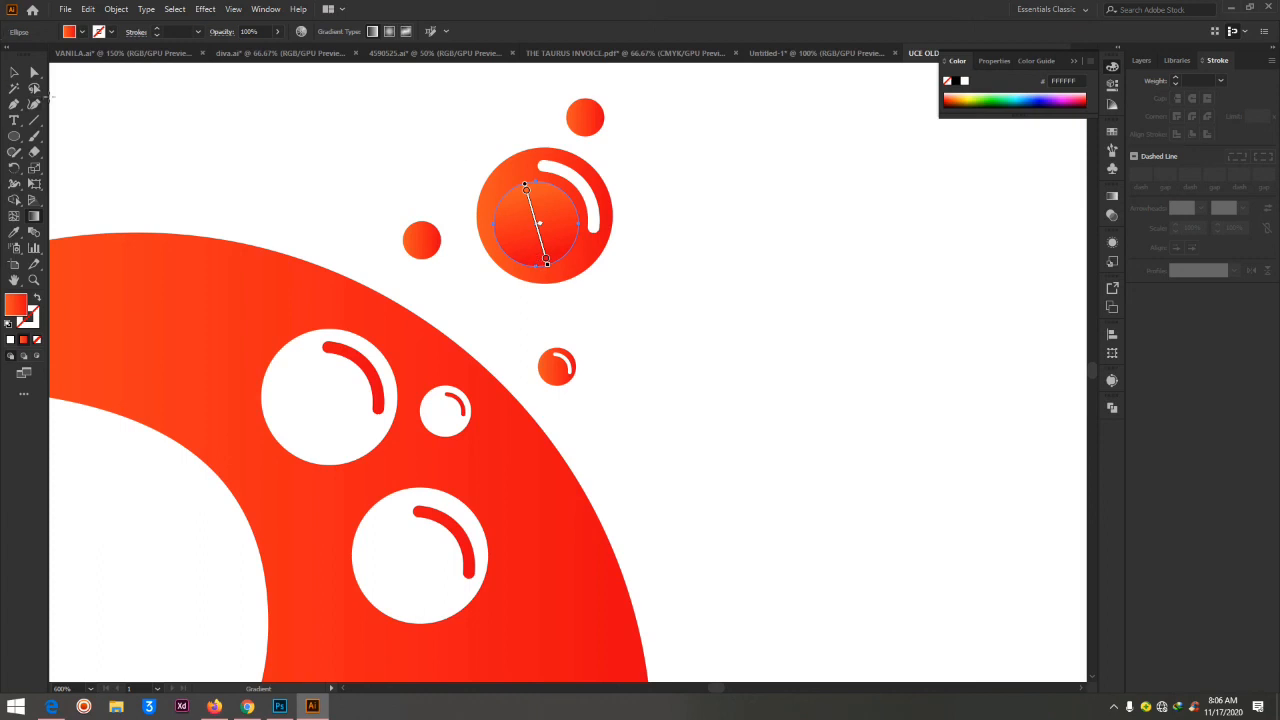
pyautogui.click(40, 73)
pyautogui.click(826, 225)
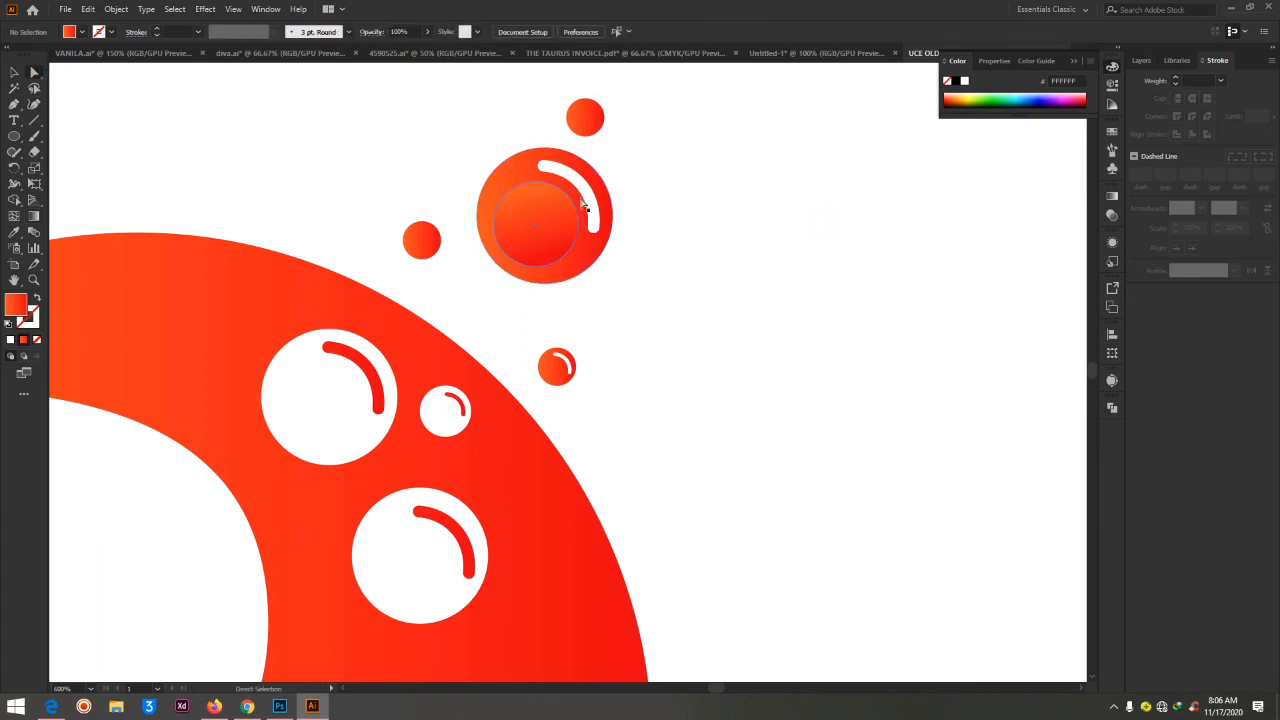
# Redirect the large outer bubble's gradient diagonally, from just beyond its upper-right edge to the circle's centre
pyautogui.hotkey('ctrl', '-')
pyautogui.hotkey('ctrl', '-')
pyautogui.hotkey('ctrl', '-')
pyautogui.hotkey('ctrl', '-')
pyautogui.hotkey('ctrl', '-')
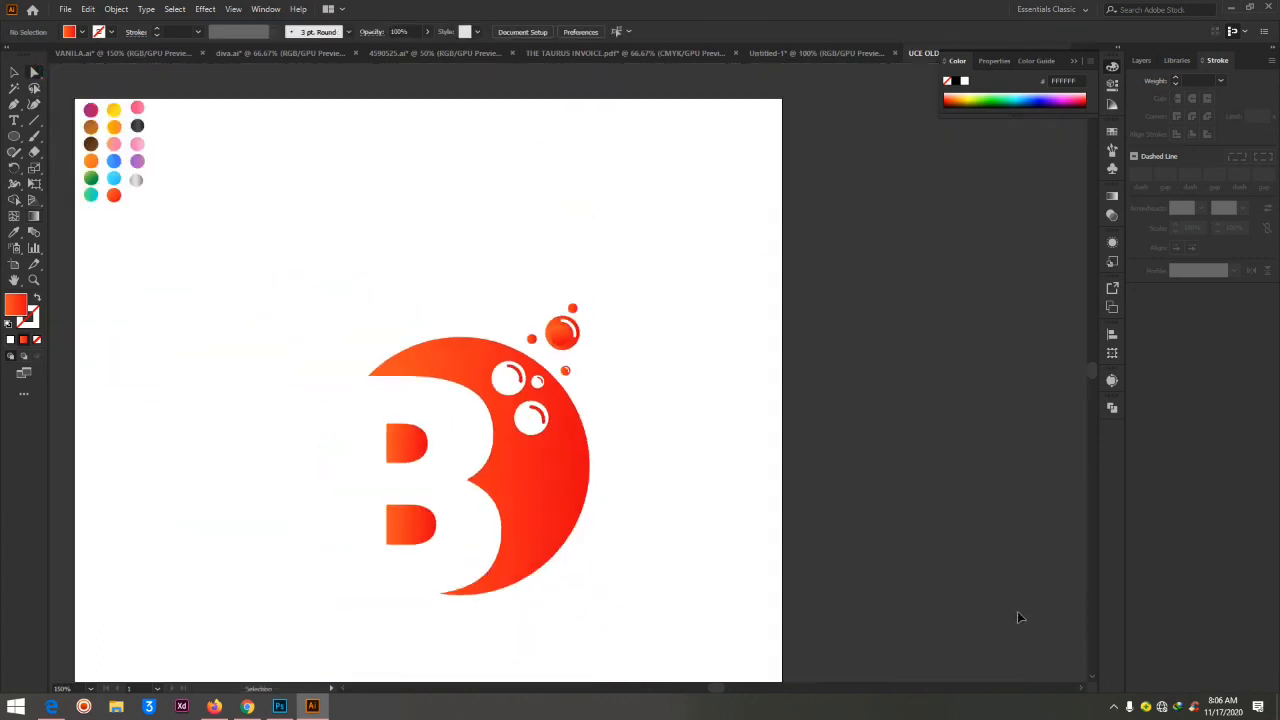
pyautogui.hotkey('ctrl', '+')
pyautogui.hotkey('ctrl', '+')
pyautogui.hotkey('ctrl', '+')
pyautogui.hotkey('ctrl', '+')
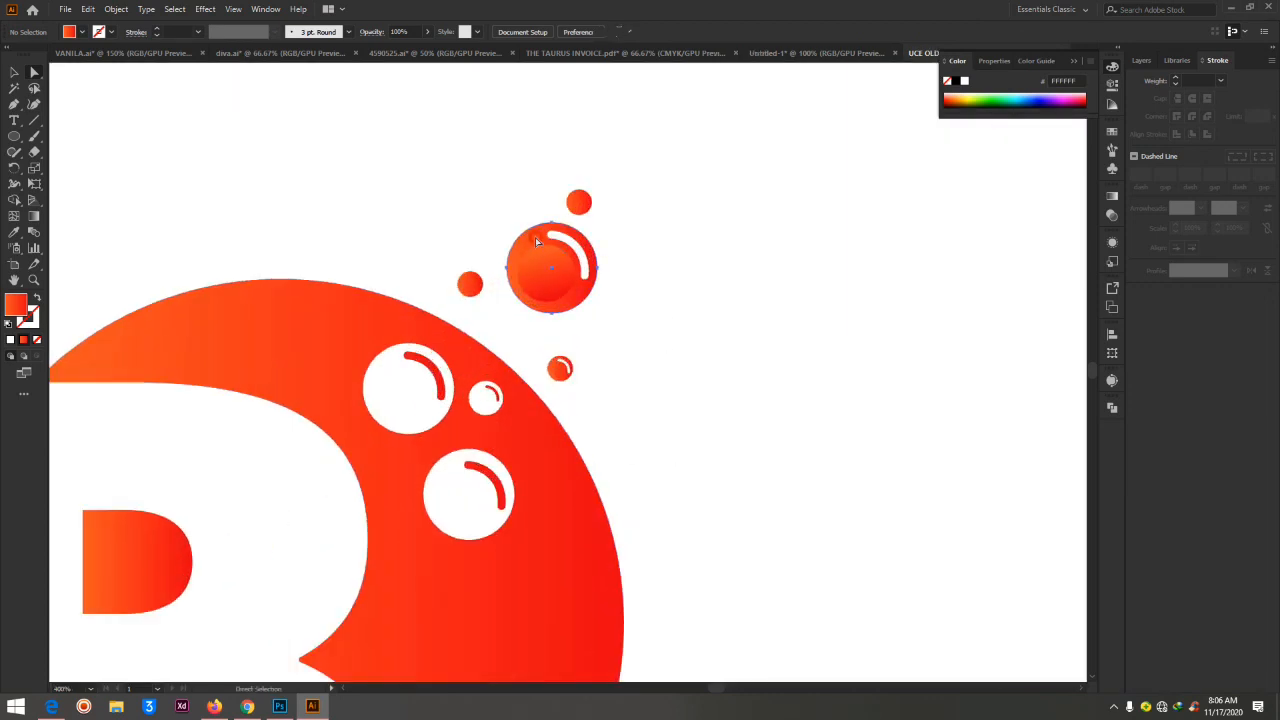
pyautogui.click(535, 237)
pyautogui.click(35, 216)
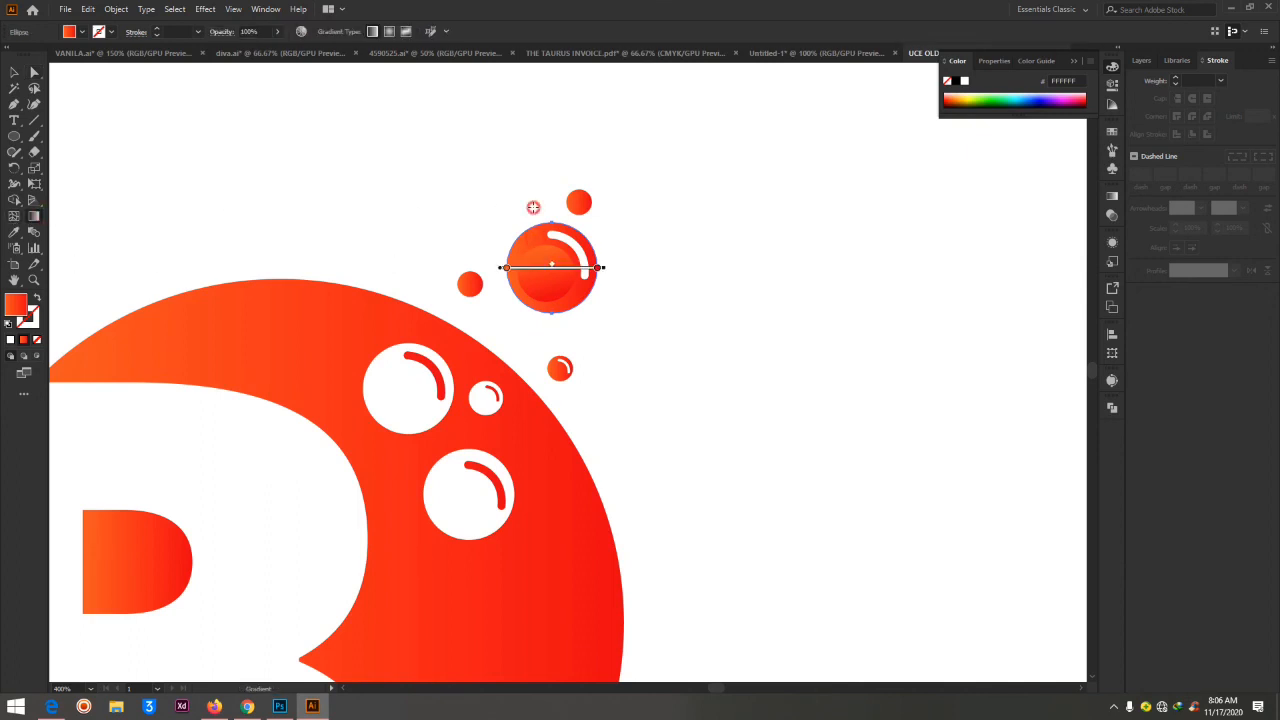
pyautogui.moveTo(533, 205); pyautogui.dragTo(573, 346)
pyautogui.moveTo(530, 242)
pyautogui.mouseDown()
pyautogui.moveTo(580, 321)
pyautogui.moveTo(591, 313)
pyautogui.mouseUp()
pyautogui.moveTo(559, 213)
pyautogui.mouseDown()
pyautogui.moveTo(501, 348)
pyautogui.moveTo(513, 358)
pyautogui.mouseUp()
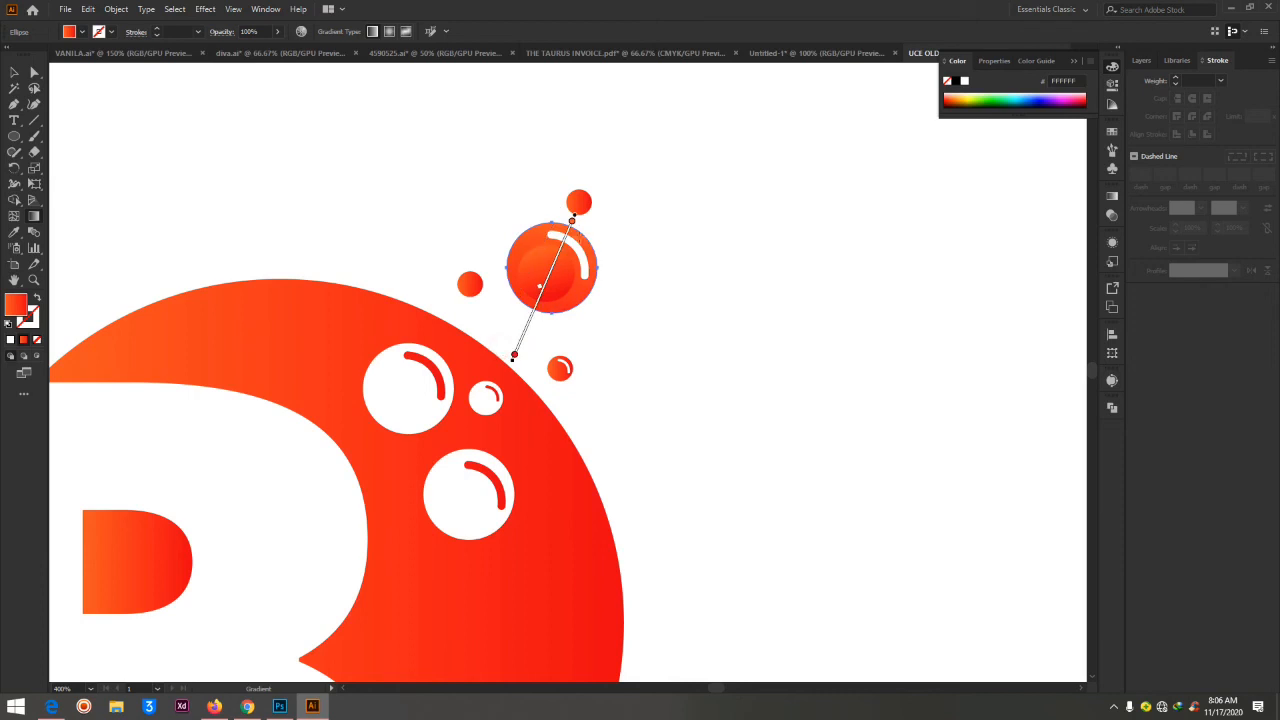
pyautogui.moveTo(599, 227)
pyautogui.mouseDown()
pyautogui.moveTo(543, 261)
pyautogui.moveTo(524, 291)
pyautogui.mouseUp()
pyautogui.moveTo(586, 207); pyautogui.dragTo(556, 269)
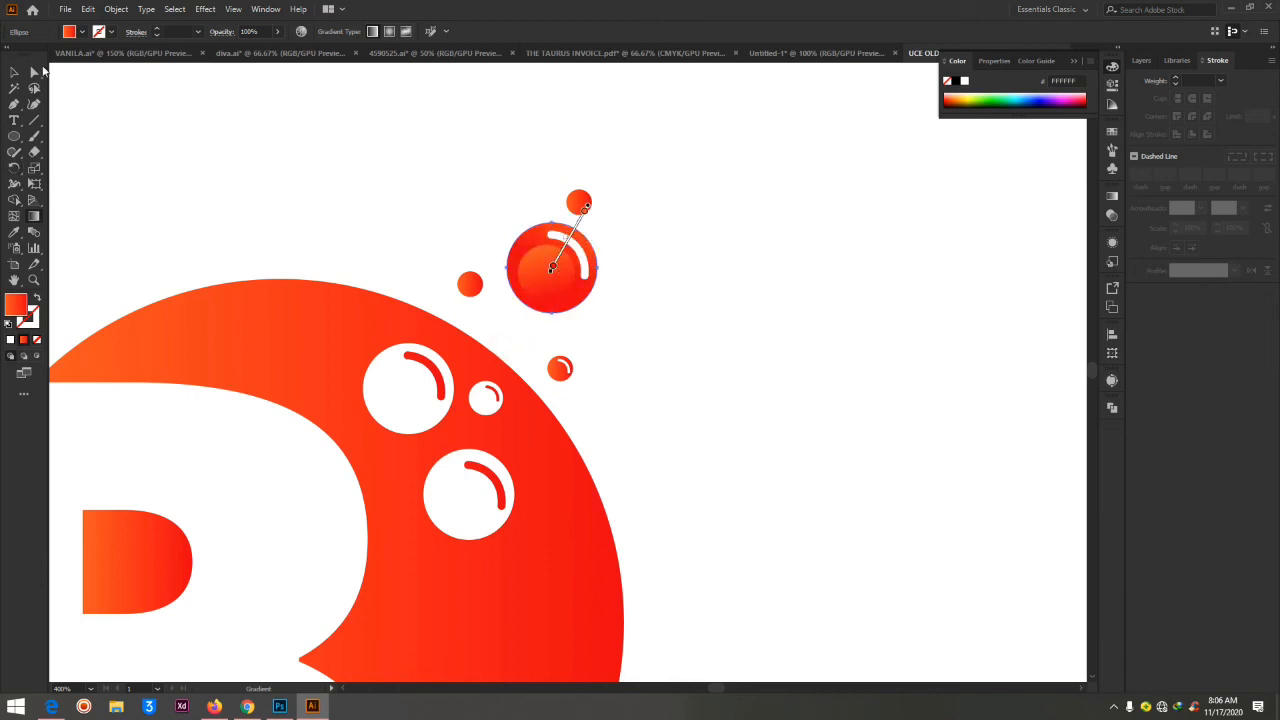
pyautogui.click(34, 72)
pyautogui.click(768, 274)
# Redraw the inner circle's gradient from its upper edge to beyond its lower edge so the orange spreads further
pyautogui.click(549, 277)
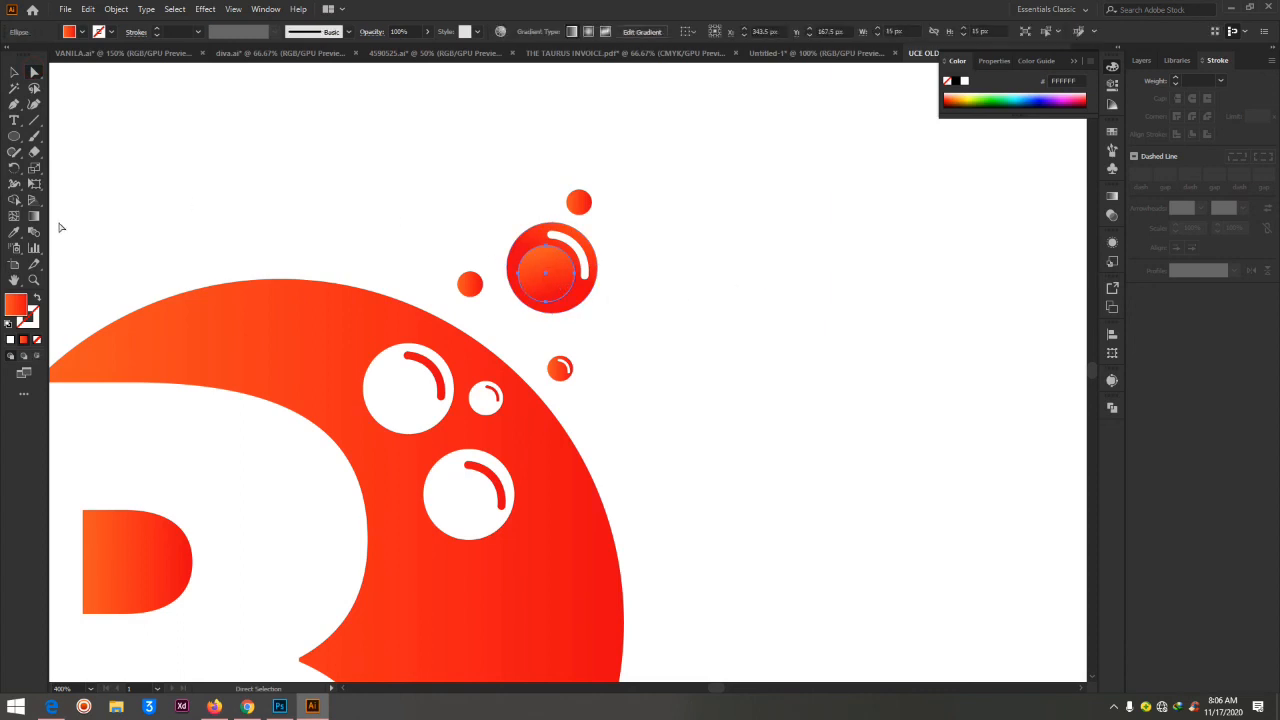
pyautogui.click(34, 217)
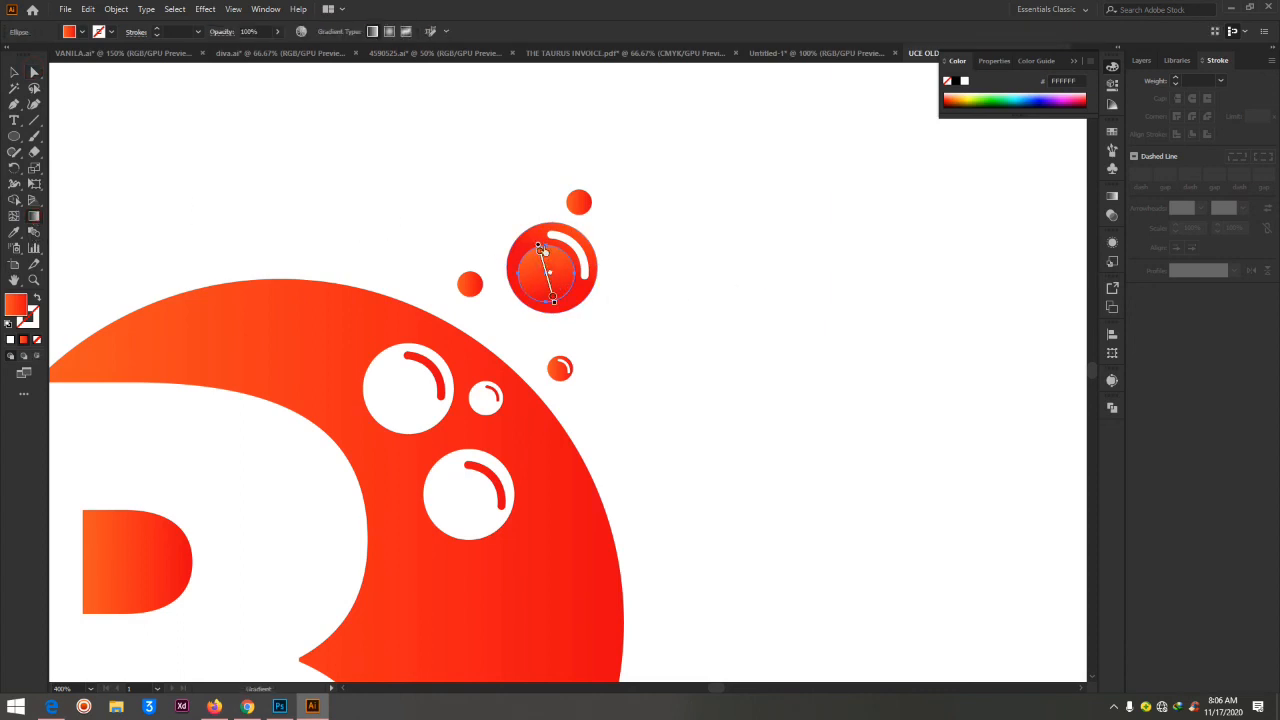
pyautogui.moveTo(533, 229); pyautogui.dragTo(558, 316)
pyautogui.moveTo(543, 264)
pyautogui.mouseDown()
pyautogui.moveTo(551, 338)
pyautogui.moveTo(565, 343)
pyautogui.mouseUp()
pyautogui.moveTo(530, 247); pyautogui.dragTo(541, 321)
pyautogui.click(34, 72)
pyautogui.click(781, 267)
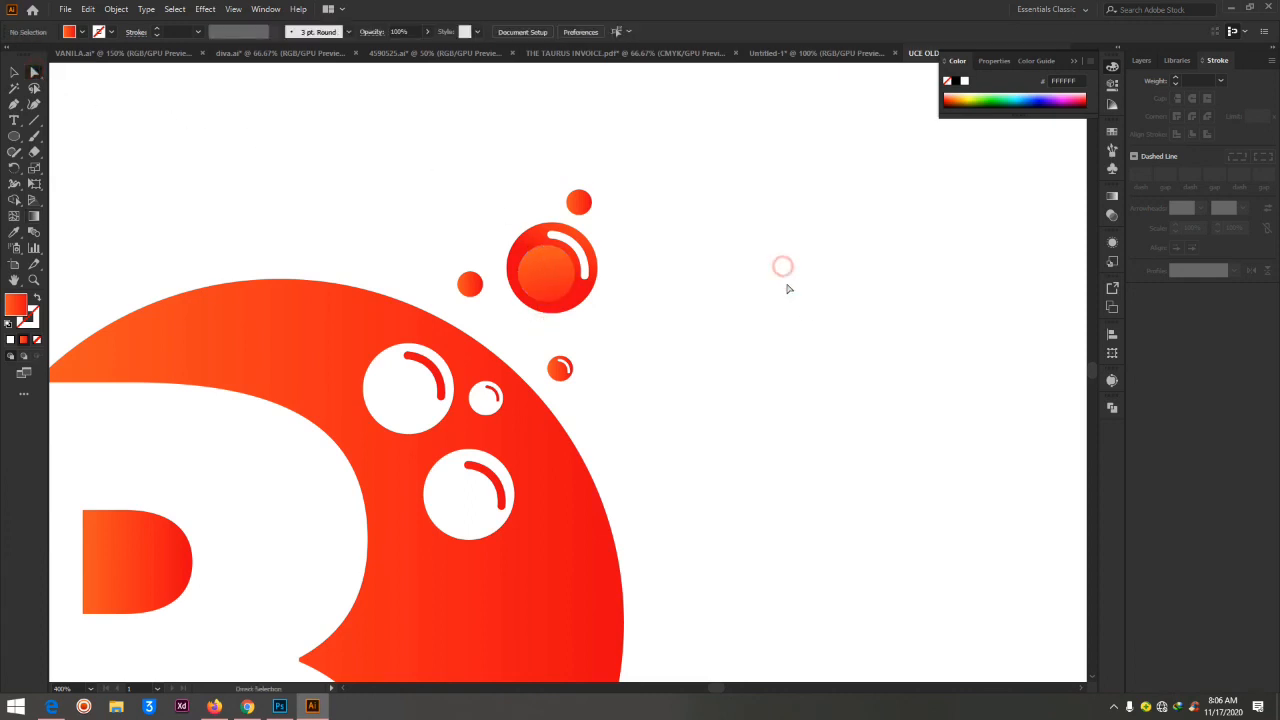
# Refine the inner circle's gradient with a steep downward run from just above the circle to just below it
pyautogui.hotkey('ctrl', '-')
pyautogui.hotkey('ctrl', '-')
pyautogui.hotkey('ctrl', '-')
pyautogui.hotkey('ctrl', '-')
pyautogui.hotkey('ctrl', '-')
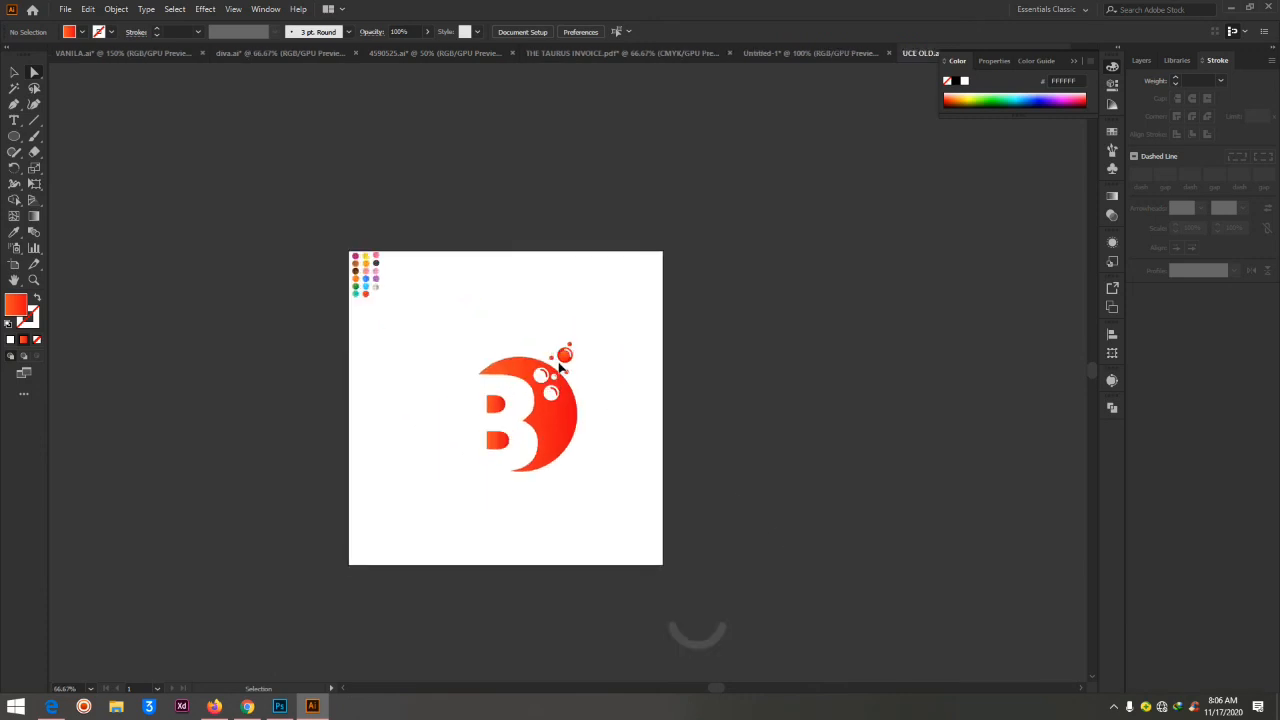
pyautogui.hotkey('ctrl', '+')
pyautogui.hotkey('ctrl', '+')
pyautogui.hotkey('ctrl', '+')
pyautogui.hotkey('ctrl', '+')
pyautogui.click(562, 293)
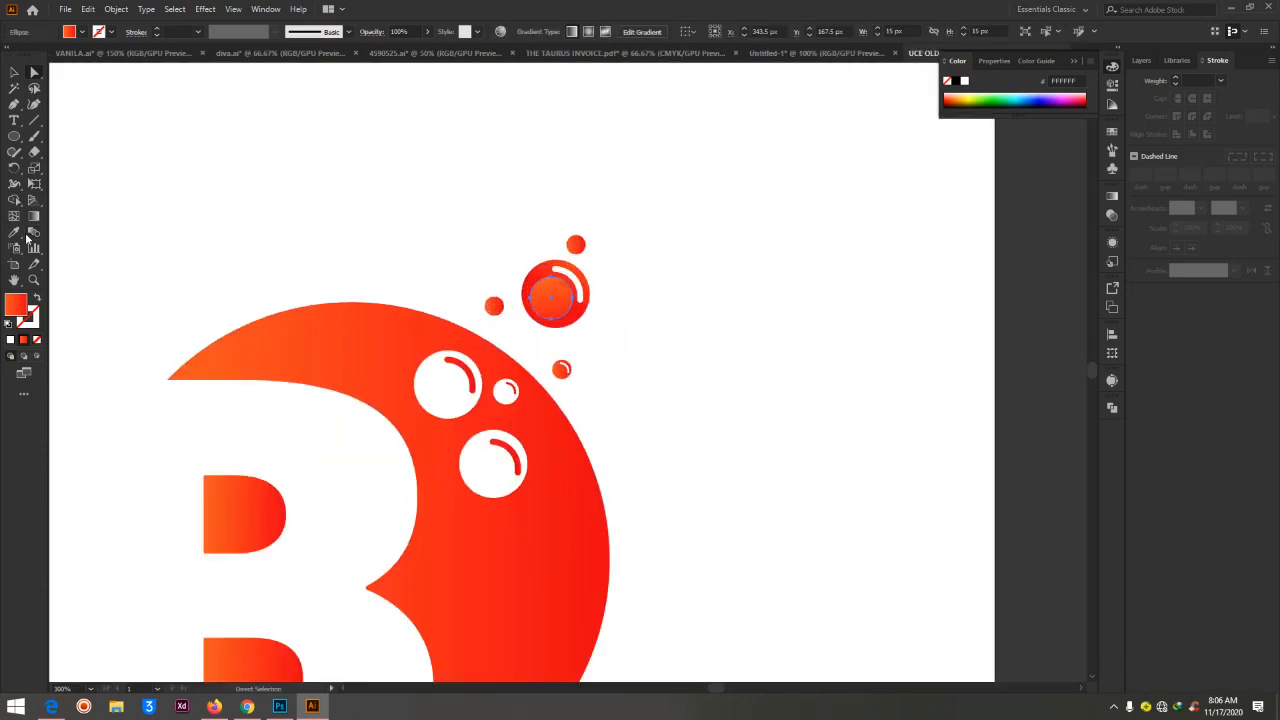
pyautogui.click(33, 218)
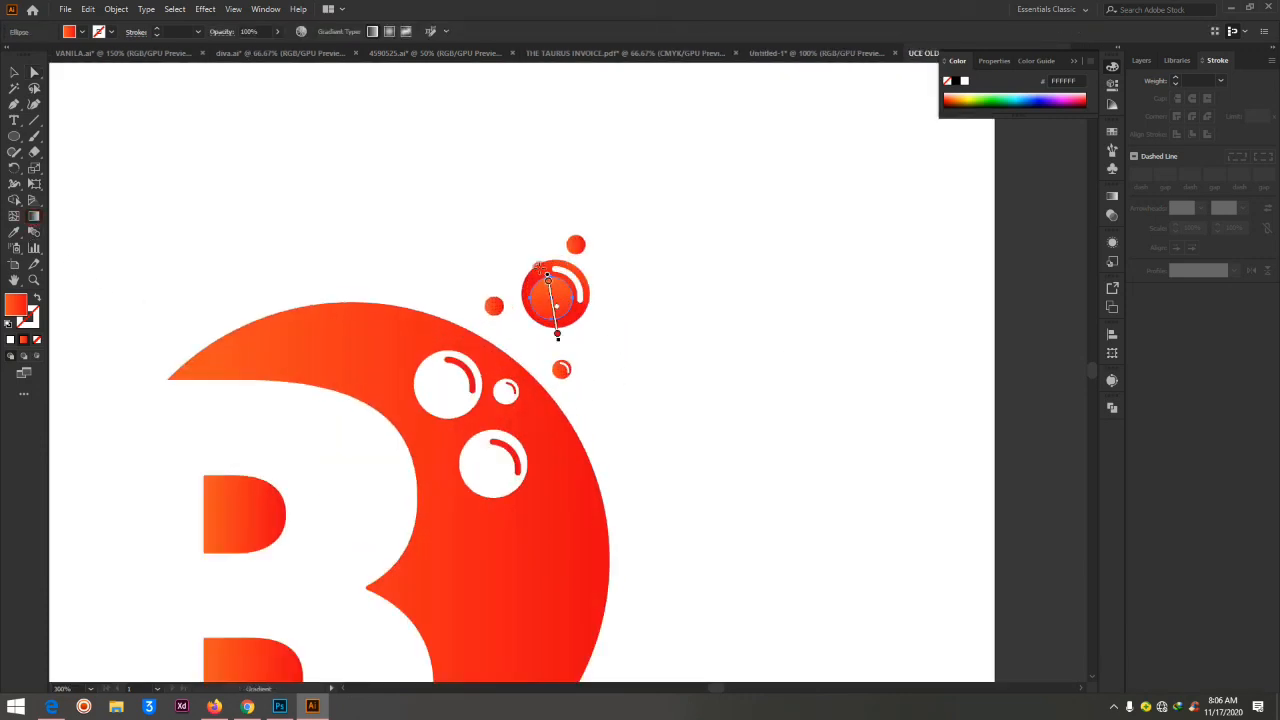
pyautogui.moveTo(542, 266); pyautogui.dragTo(554, 322)
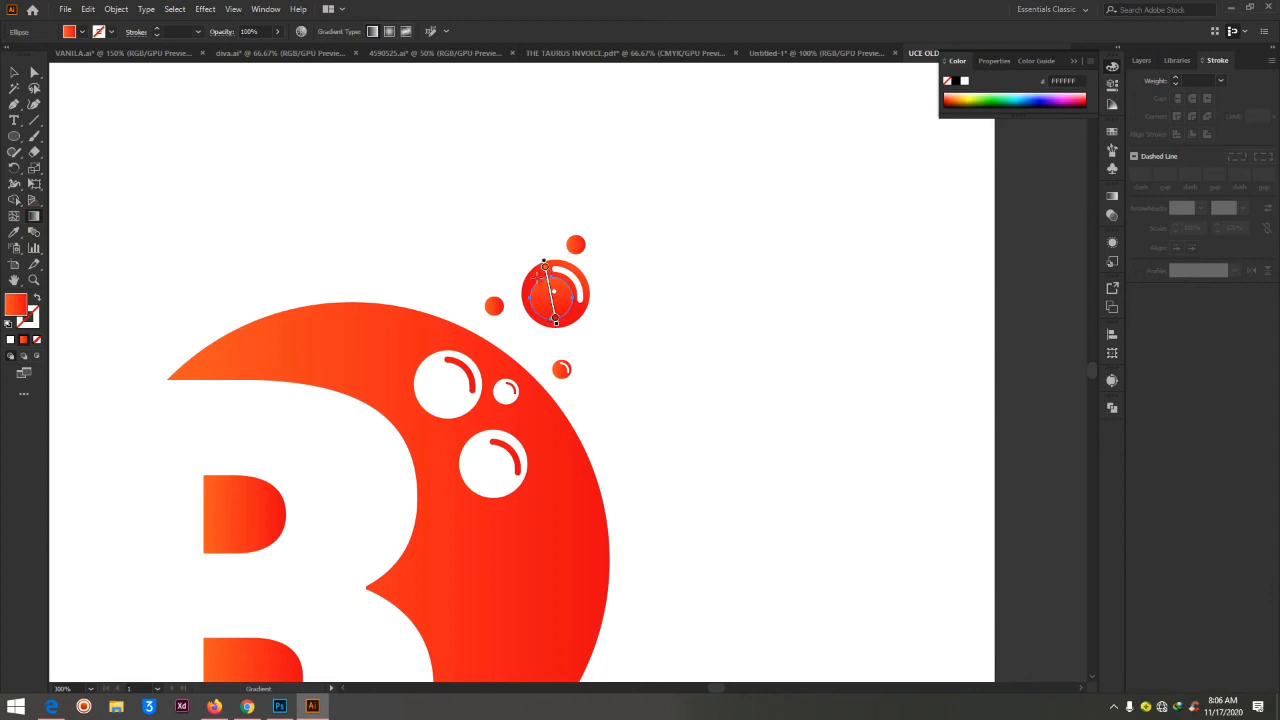
pyautogui.moveTo(546, 270)
pyautogui.mouseDown()
pyautogui.moveTo(543, 322)
pyautogui.moveTo(557, 330)
pyautogui.mouseUp()
pyautogui.click(34, 72)
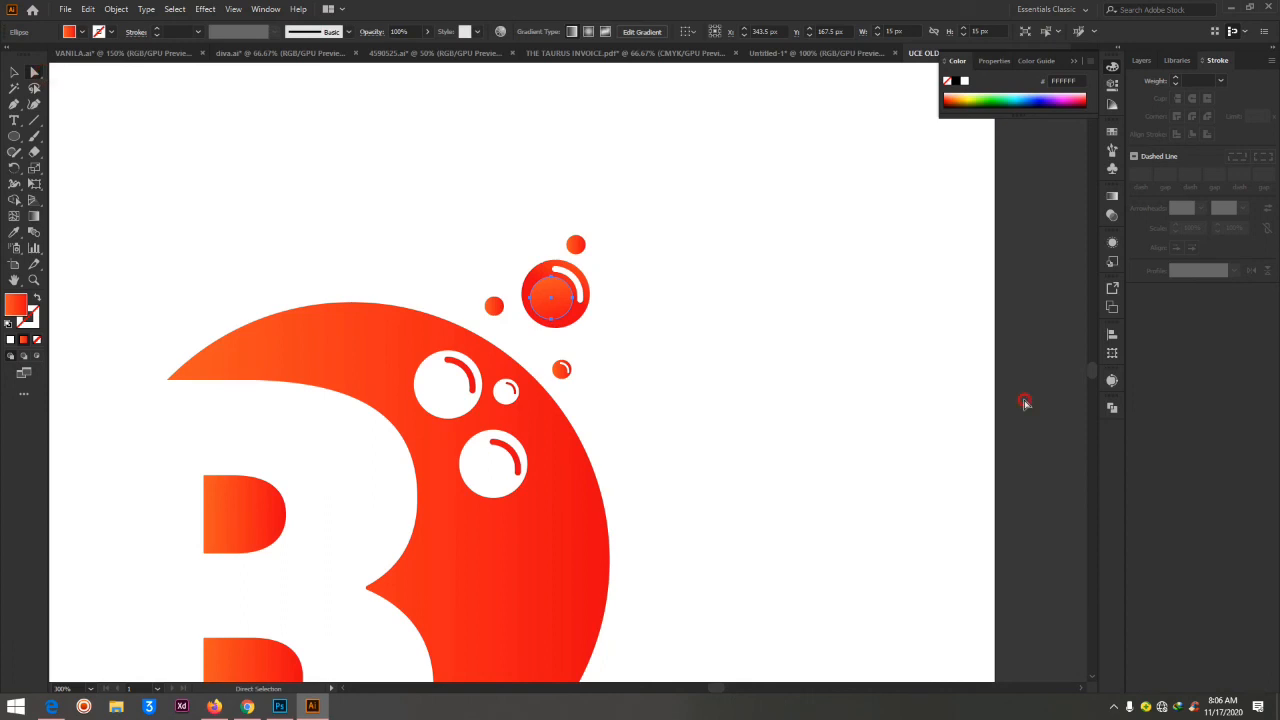
pyautogui.click(908, 387)
# Select the whole logo and cut the white bubble circles out of the gradient shape with the Shape Builder
pyautogui.hotkey('ctrl', '-')
pyautogui.hotkey('ctrl', '-')
pyautogui.hotkey('ctrl', '-')
pyautogui.hotkey('ctrl', '-')
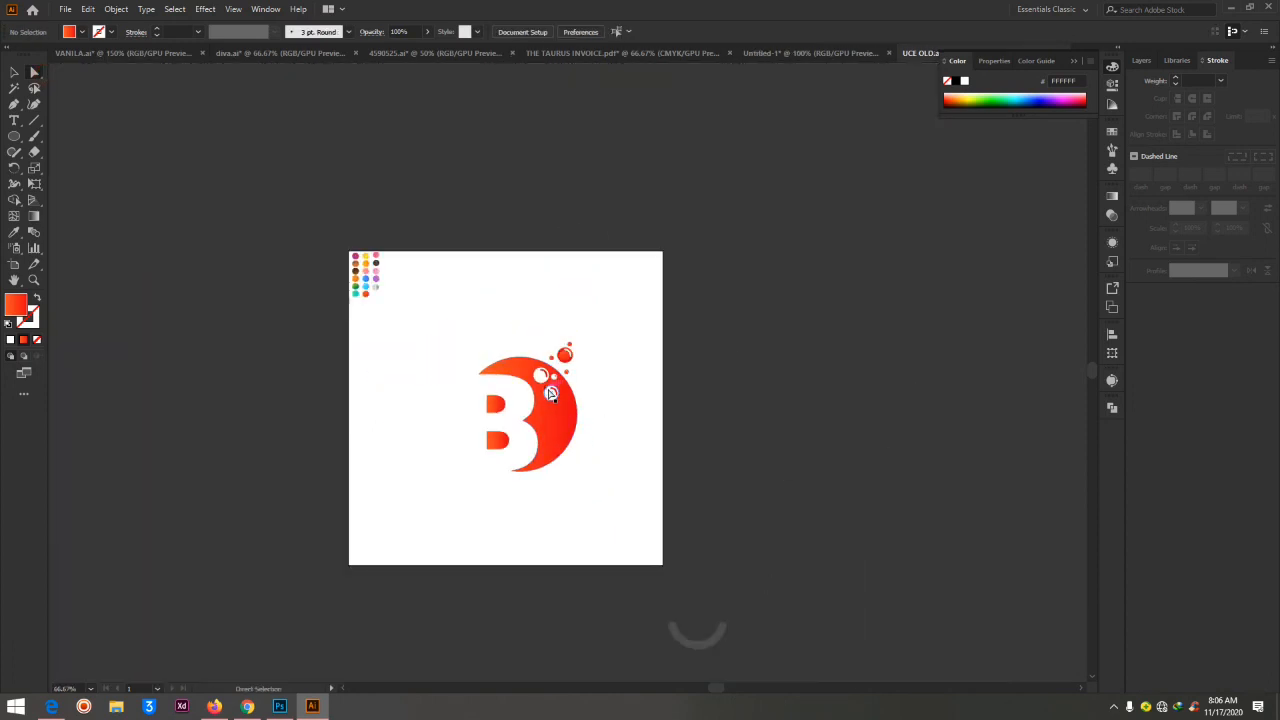
pyautogui.hotkey('ctrl', '+')
pyautogui.hotkey('ctrl', '+')
pyautogui.hotkey('ctrl', '+')
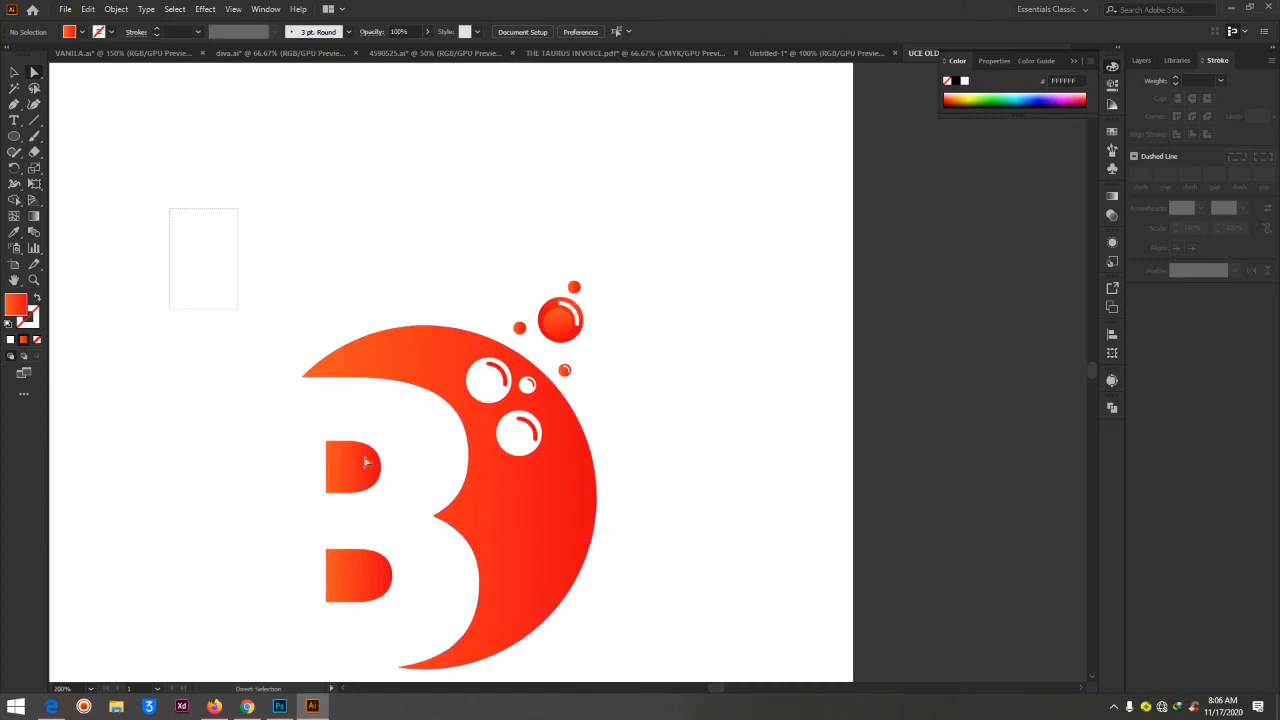
pyautogui.scroll(-1, 712, 686)
pyautogui.scroll(-1, 712, 686)
pyautogui.click(533, 388)
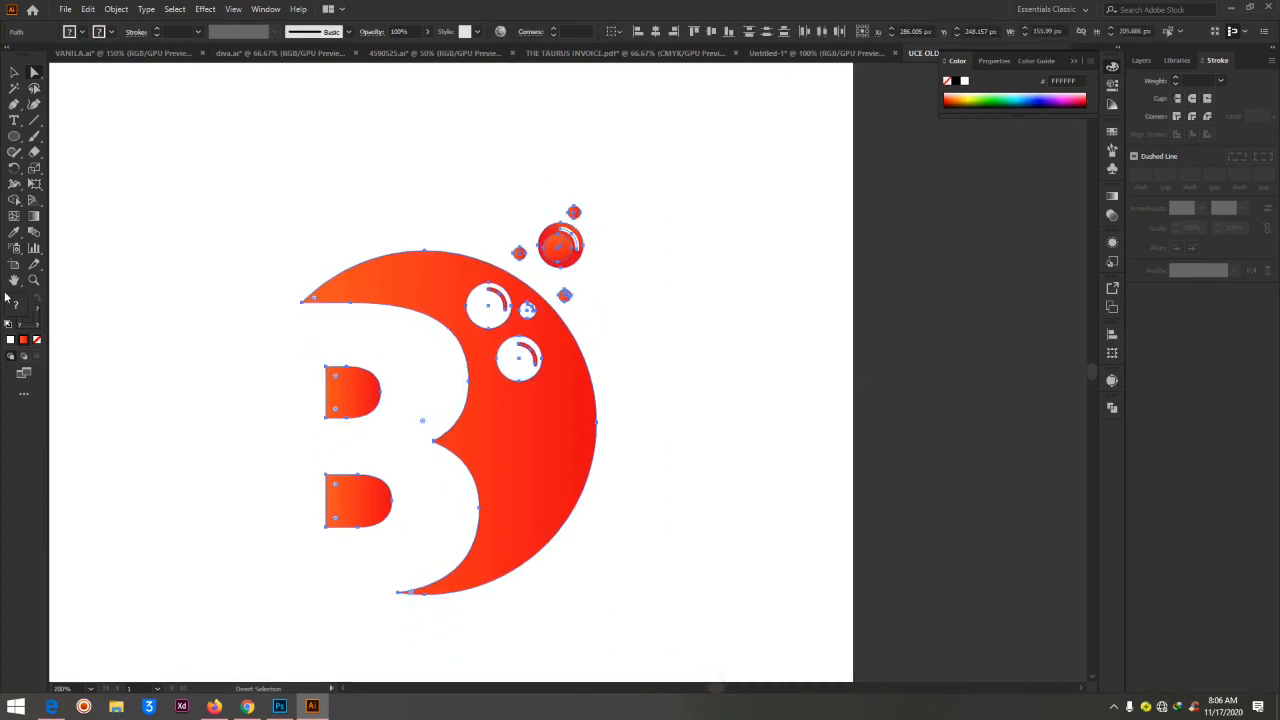
pyautogui.click(14, 201)
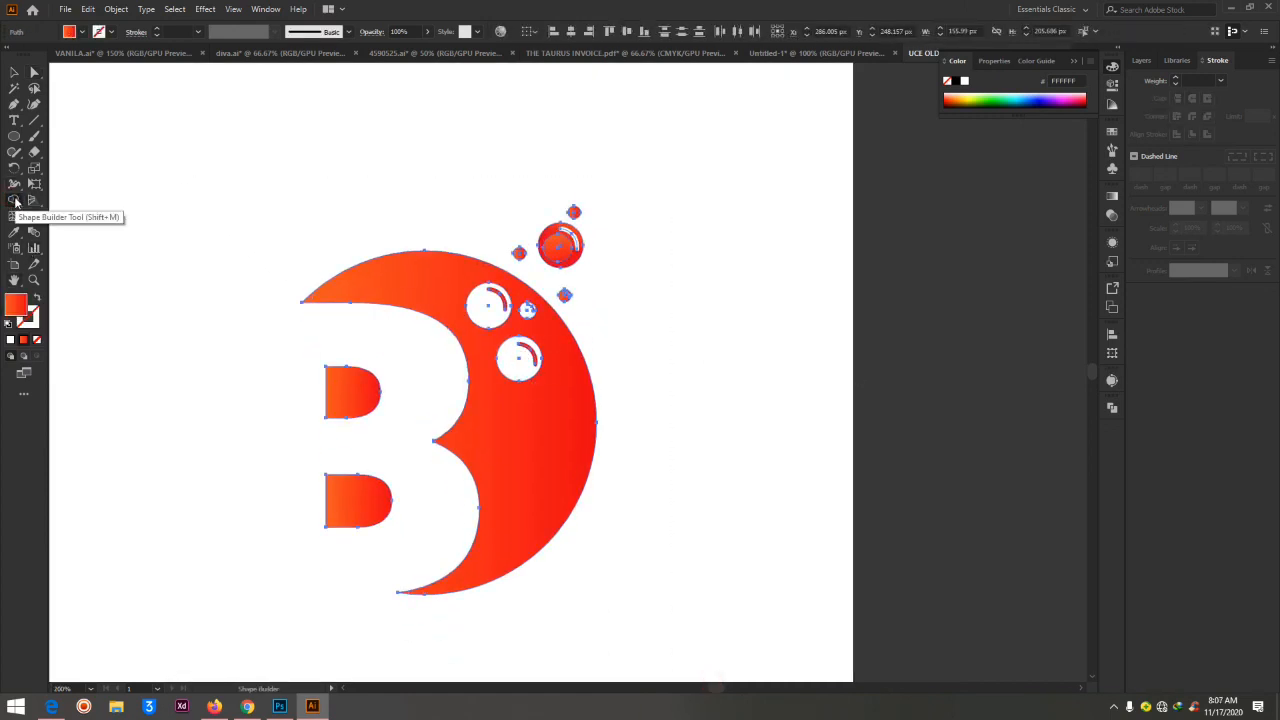
pyautogui.keyDown('alt'); pyautogui.click(484, 311); pyautogui.keyUp('alt')
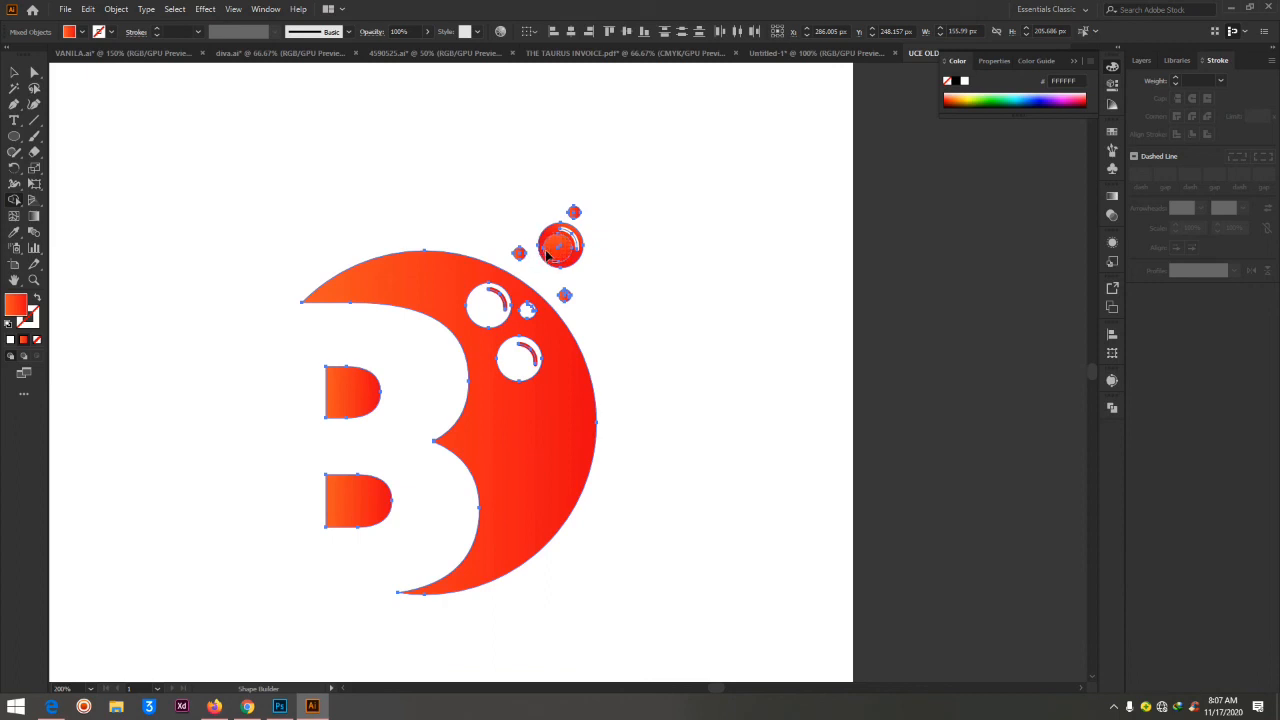
pyautogui.click(34, 72)
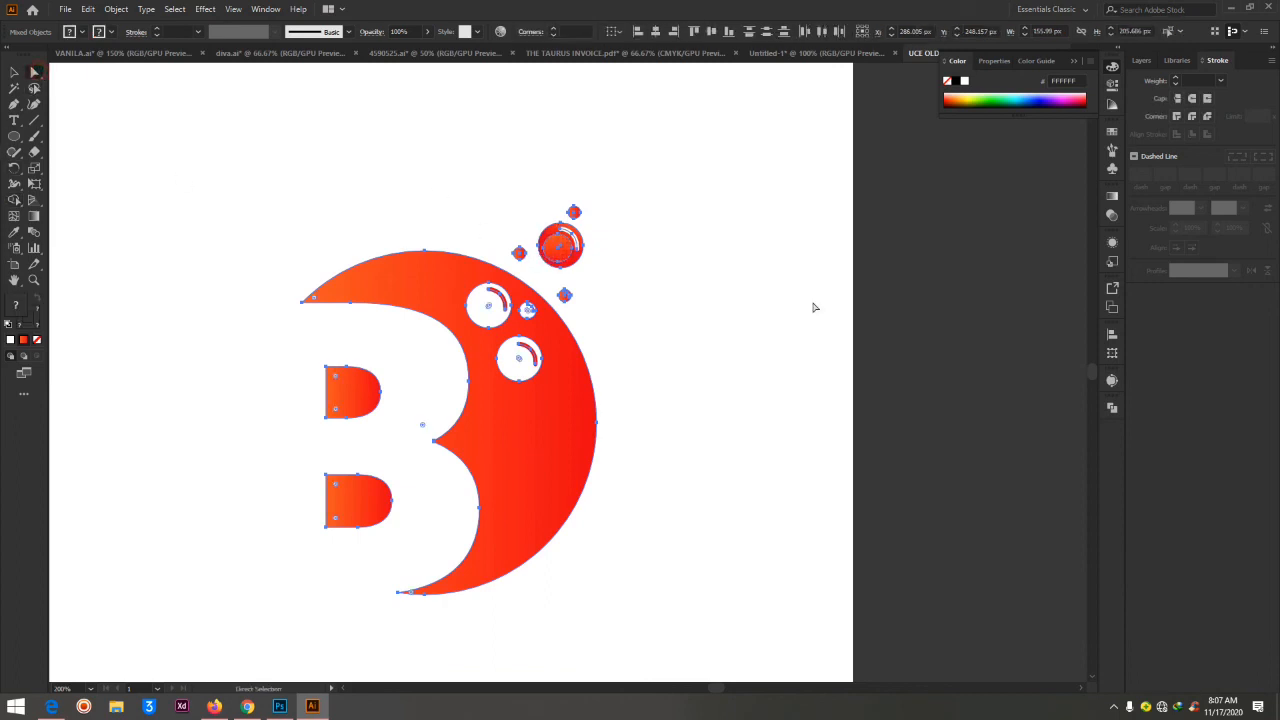
pyautogui.click(813, 303)
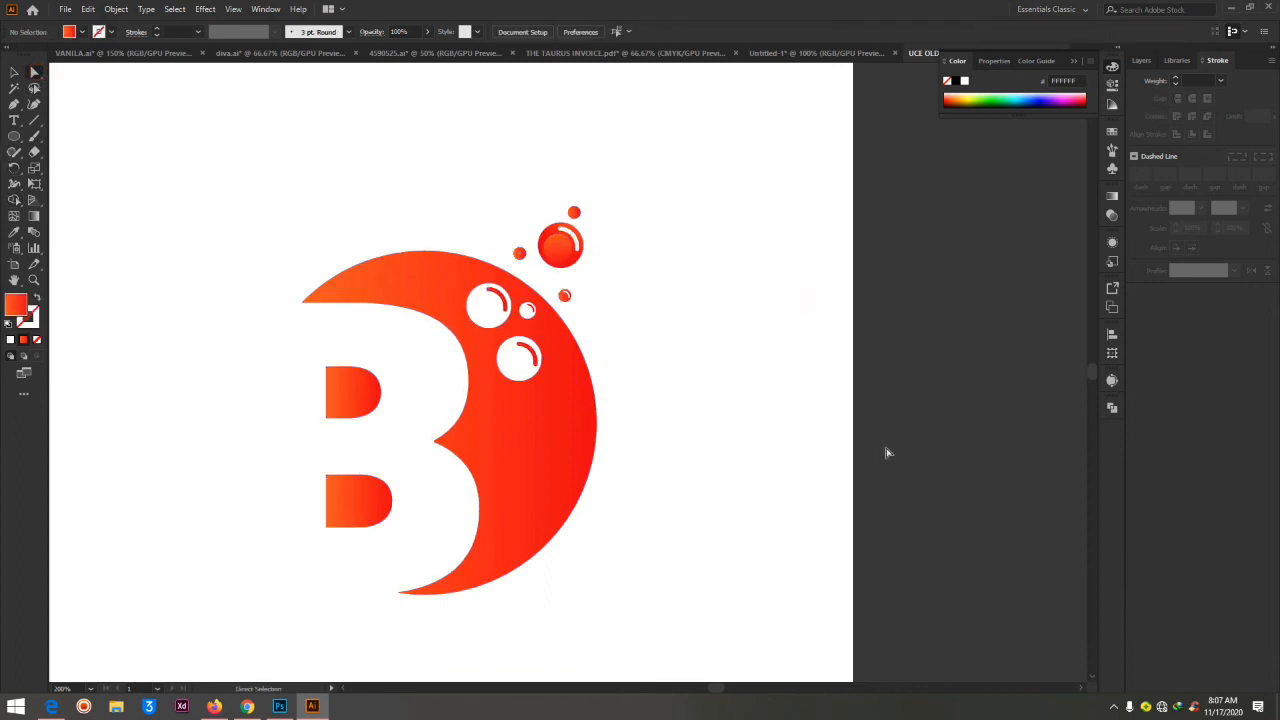
# Select the complete B logo with all its bubbles and move it up and left on the artboard
pyautogui.hotkey('ctrl', '-')
pyautogui.hotkey('ctrl', '-')
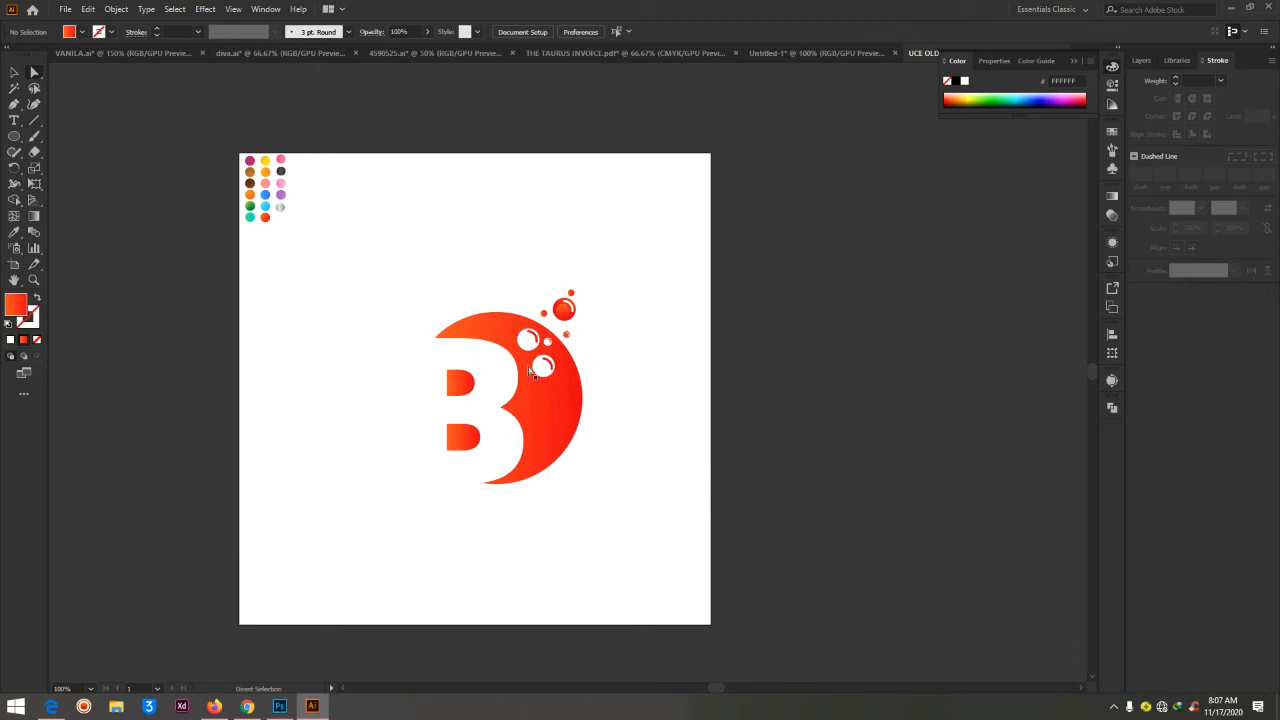
pyautogui.click(350, 240)
pyautogui.moveTo(350, 240); pyautogui.dragTo(674, 570)
pyautogui.moveTo(540, 425); pyautogui.dragTo(511, 413)
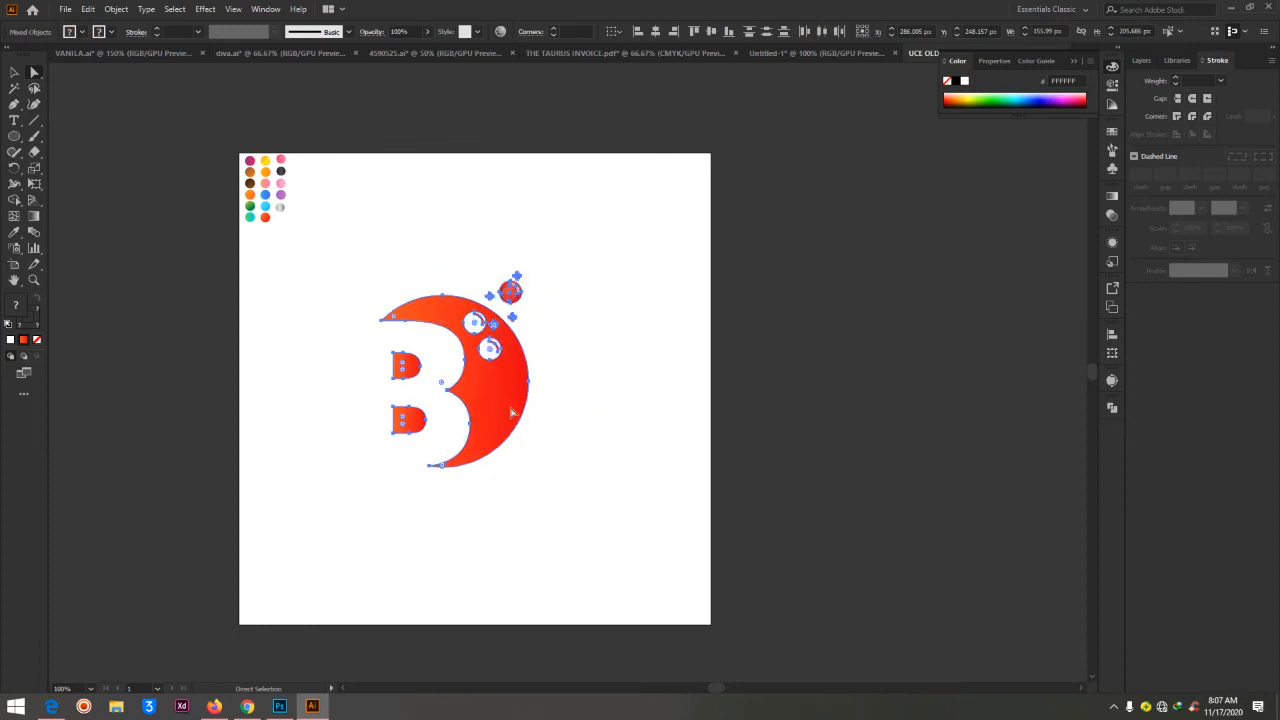
pyautogui.click(643, 355)
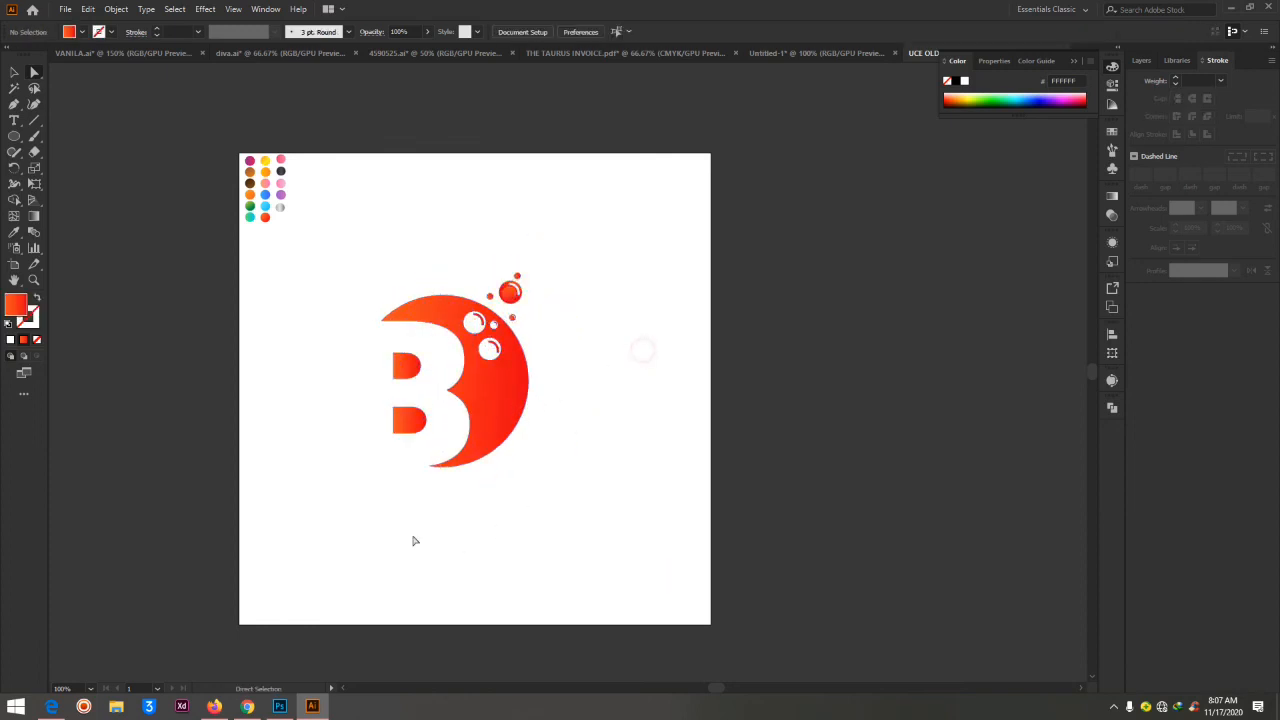
# Add the two-line text BLACK FANTACY below the logo and align it to the centre
pyautogui.click(14, 120)
pyautogui.click(306, 520)
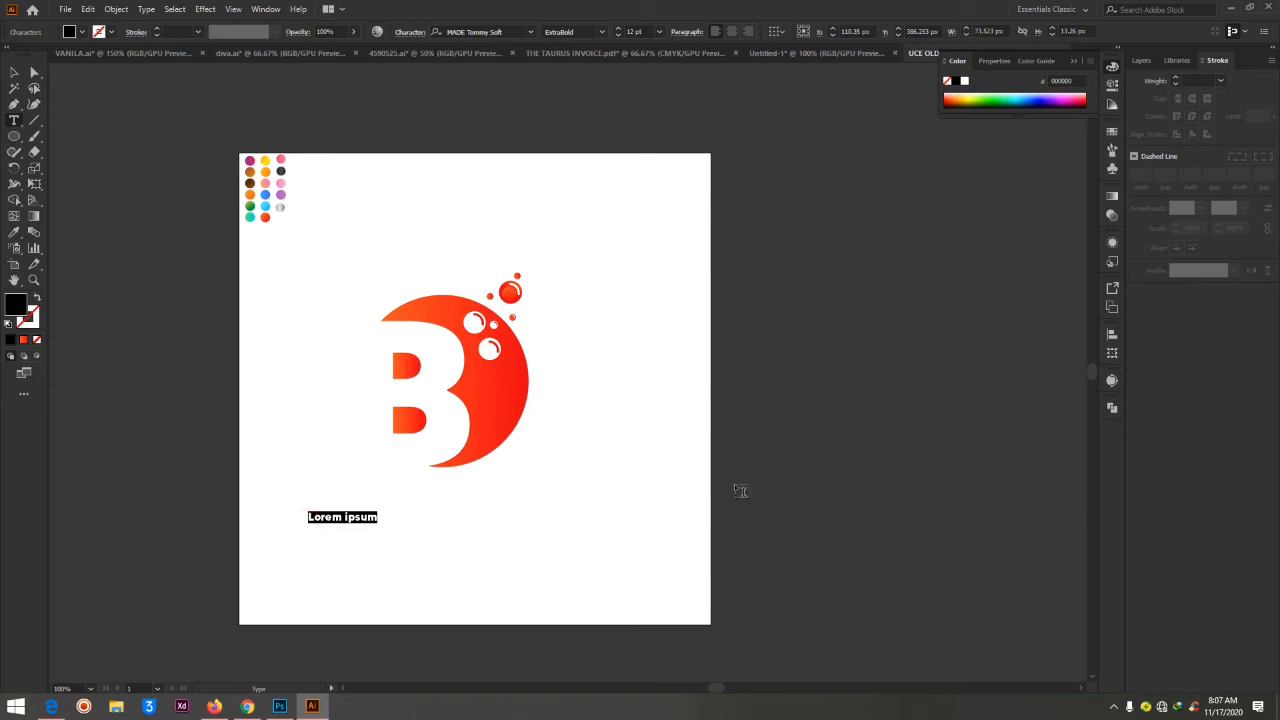
pyautogui.write('bla')
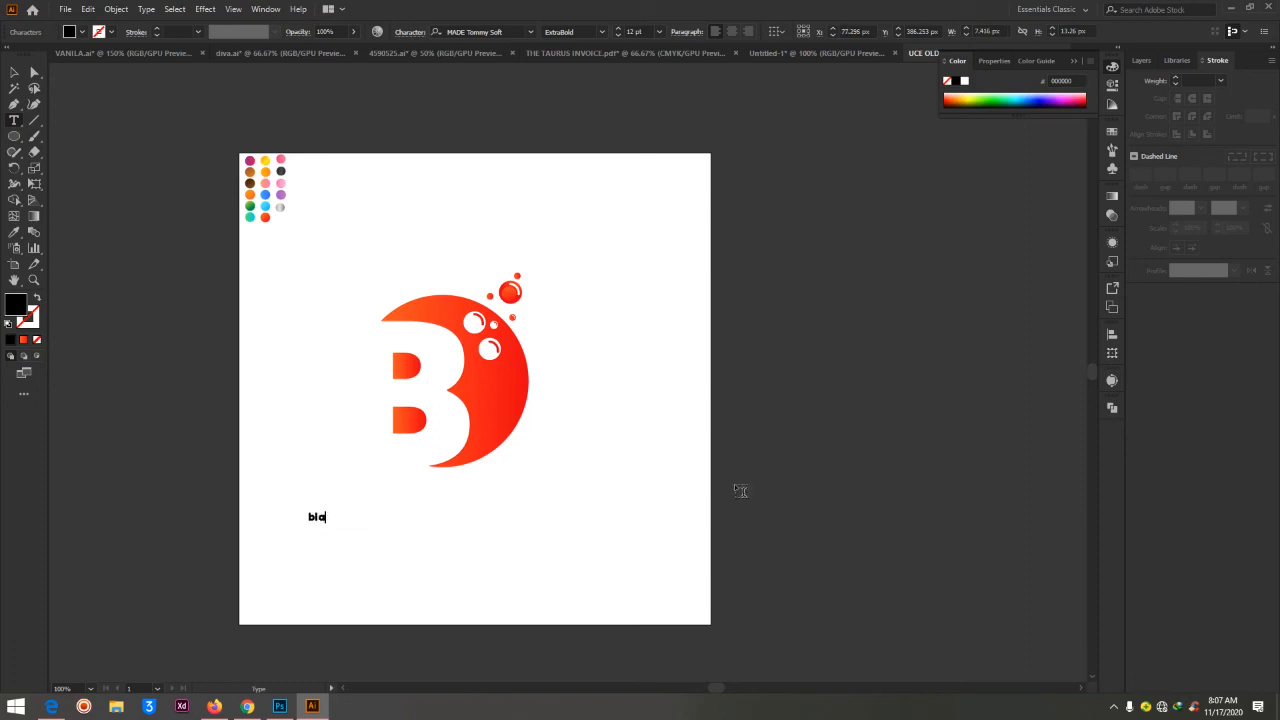
pyautogui.write('c')
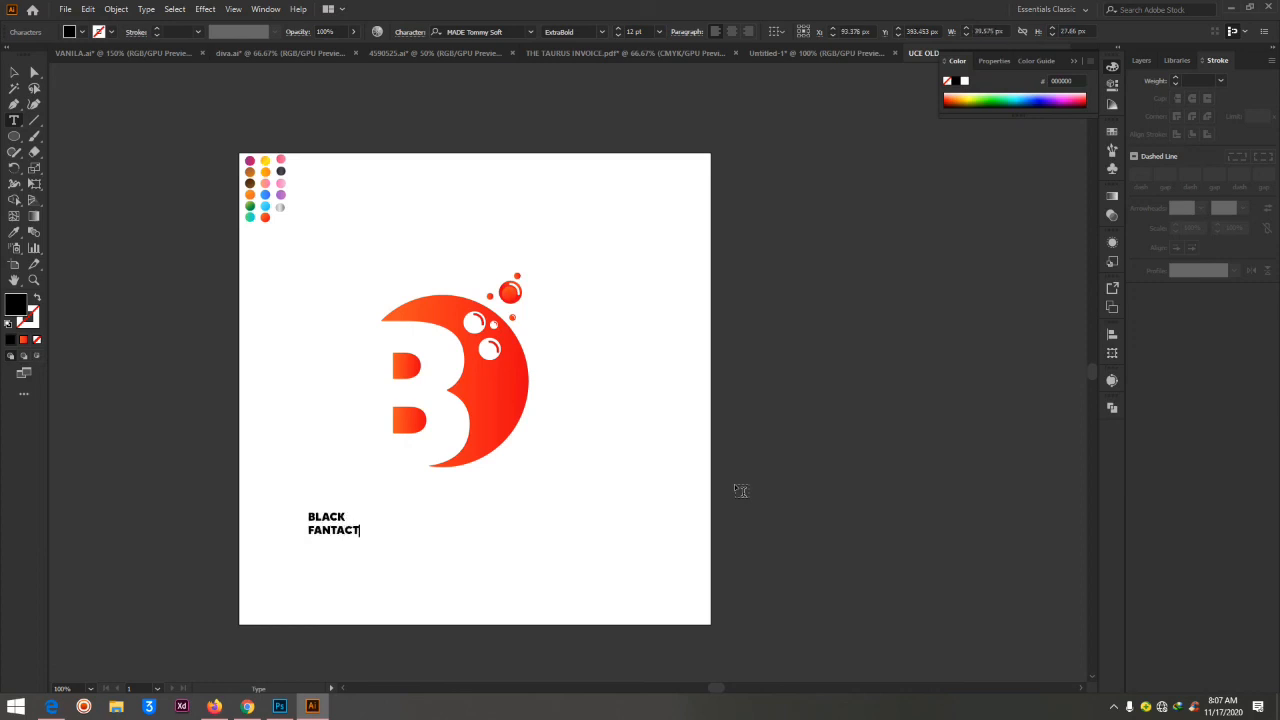
pyautogui.write('Y')
pyautogui.hotkey('ctrl', 'a')
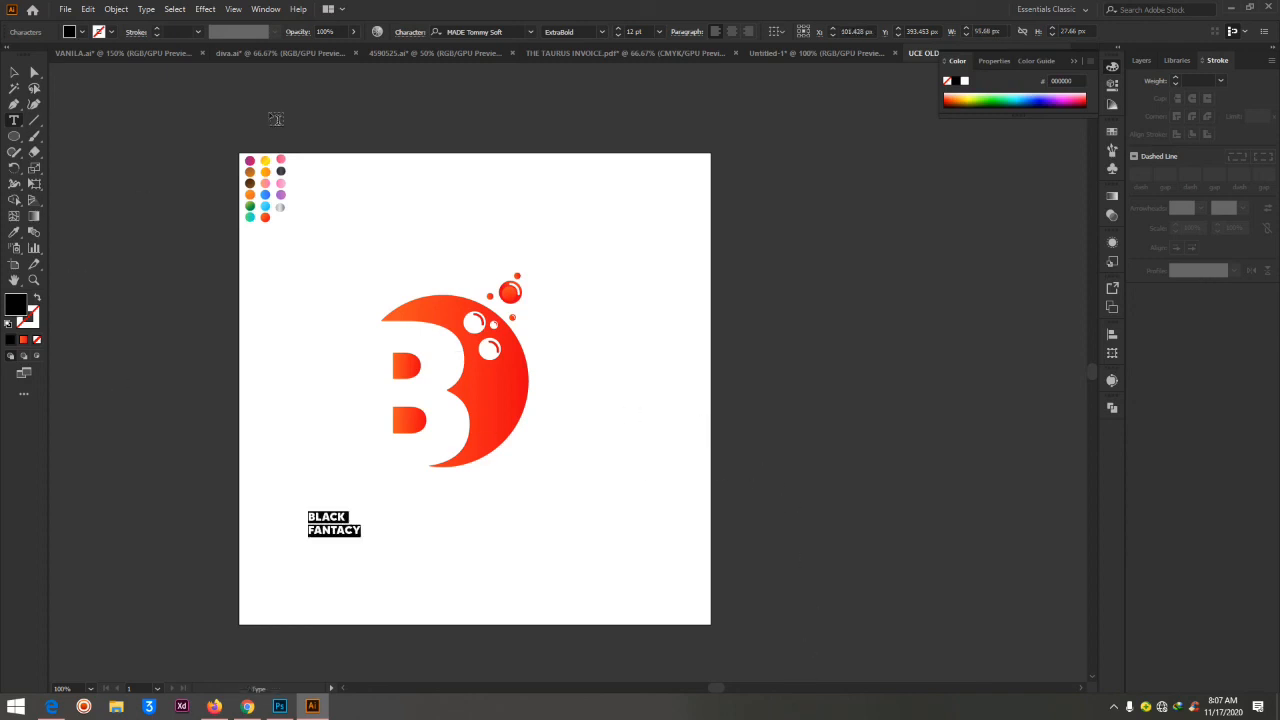
pyautogui.click(733, 32)
# Scale the BLACK FANTACY text up to 57.86 pt and position it directly beneath the B logo
pyautogui.click(16, 73)
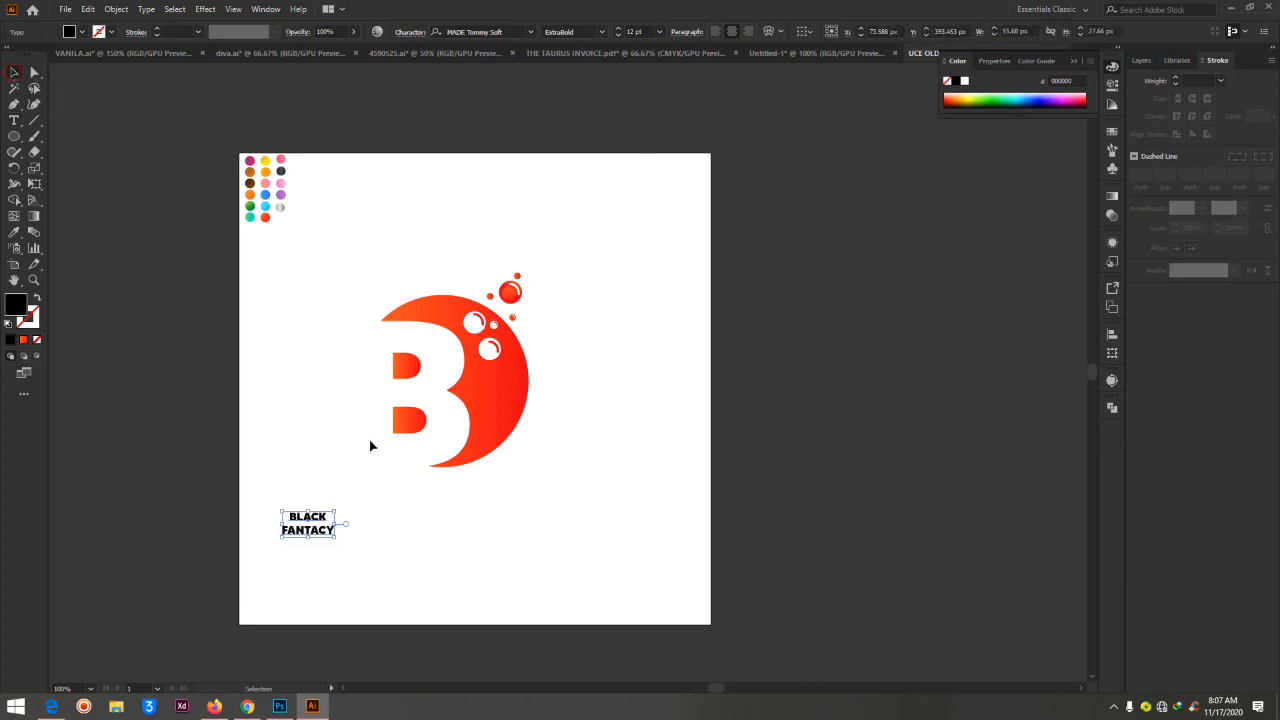
pyautogui.moveTo(339, 537); pyautogui.dragTo(630, 637)
pyautogui.moveTo(459, 570); pyautogui.dragTo(483, 533)
# Reduce the leading of the BLACK FANTACY text to 51 pt
pyautogui.click(409, 32)
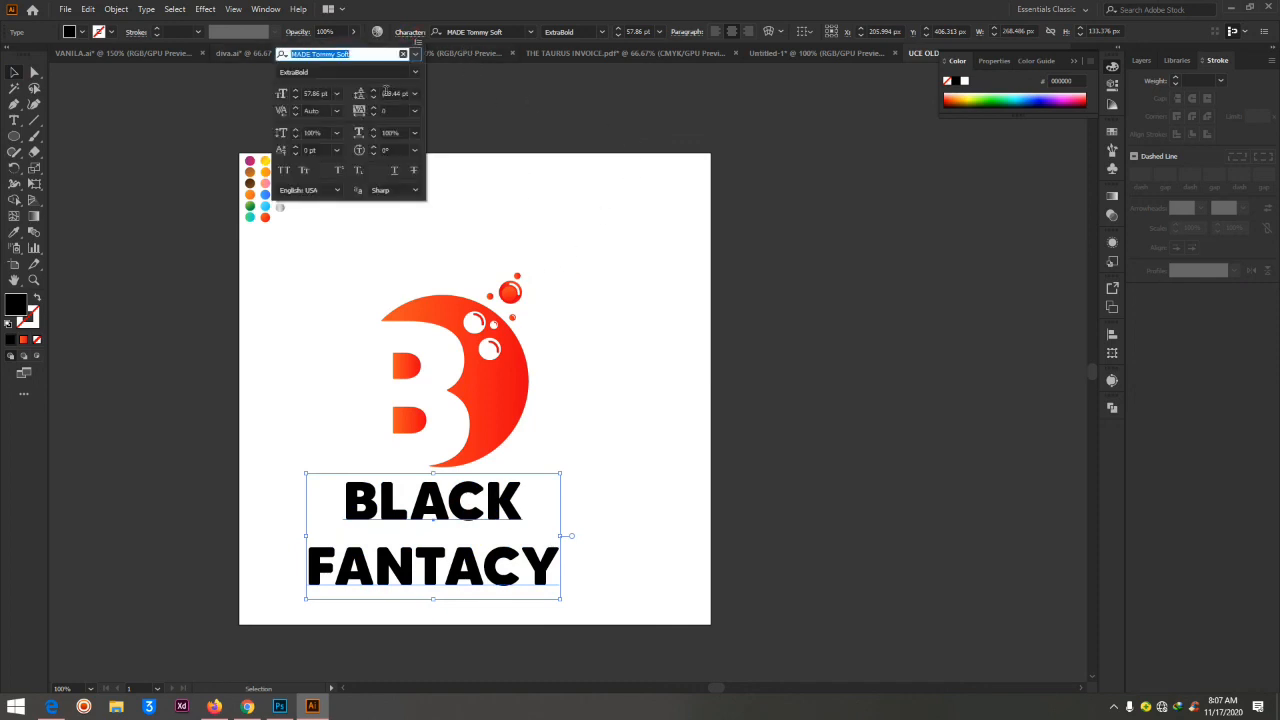
pyautogui.click(386, 93)
pyautogui.press('Down')
pyautogui.press('Down')
pyautogui.press('Down')
pyautogui.press('Down')
pyautogui.press('Down')
pyautogui.press('Down')
pyautogui.press('Down')
pyautogui.press('Down')
pyautogui.press('Down')
pyautogui.press('Down')
pyautogui.press('Down')
pyautogui.press('Down')
pyautogui.press('Down')
pyautogui.press('Down')
pyautogui.press('Down')
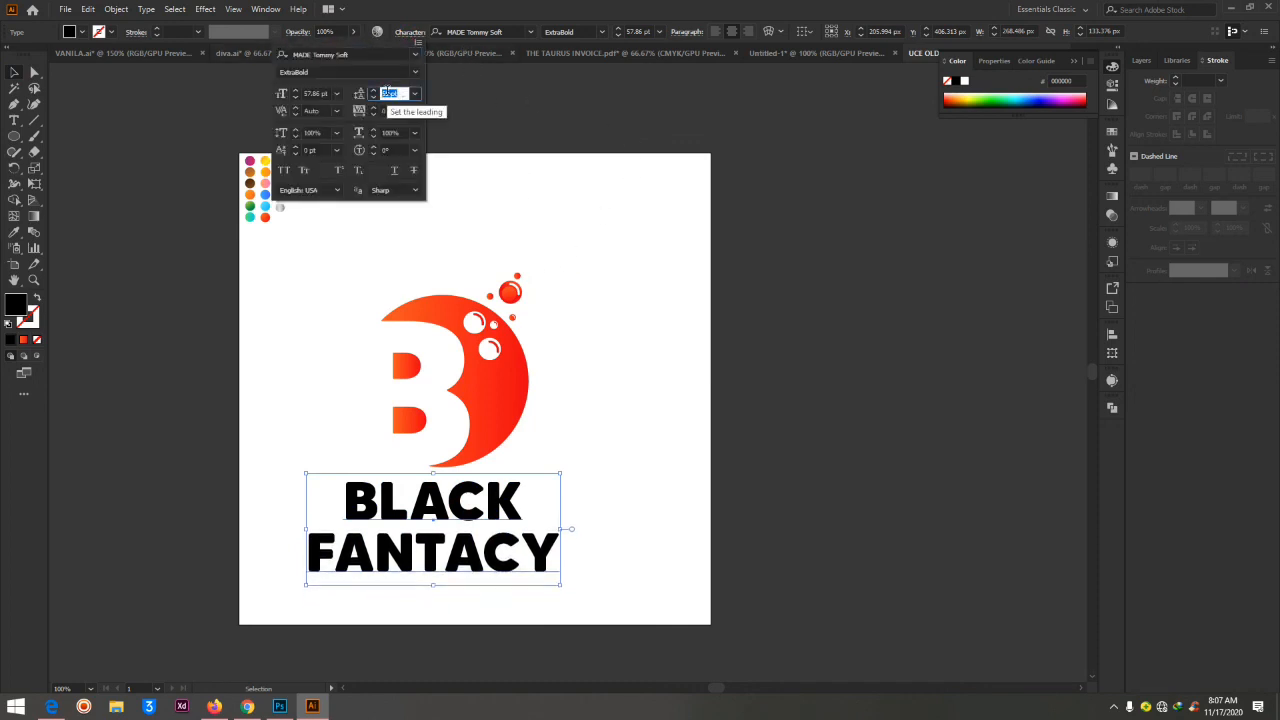
pyautogui.press('Down')
pyautogui.press('Down')
pyautogui.press('Down')
pyautogui.press('Down')
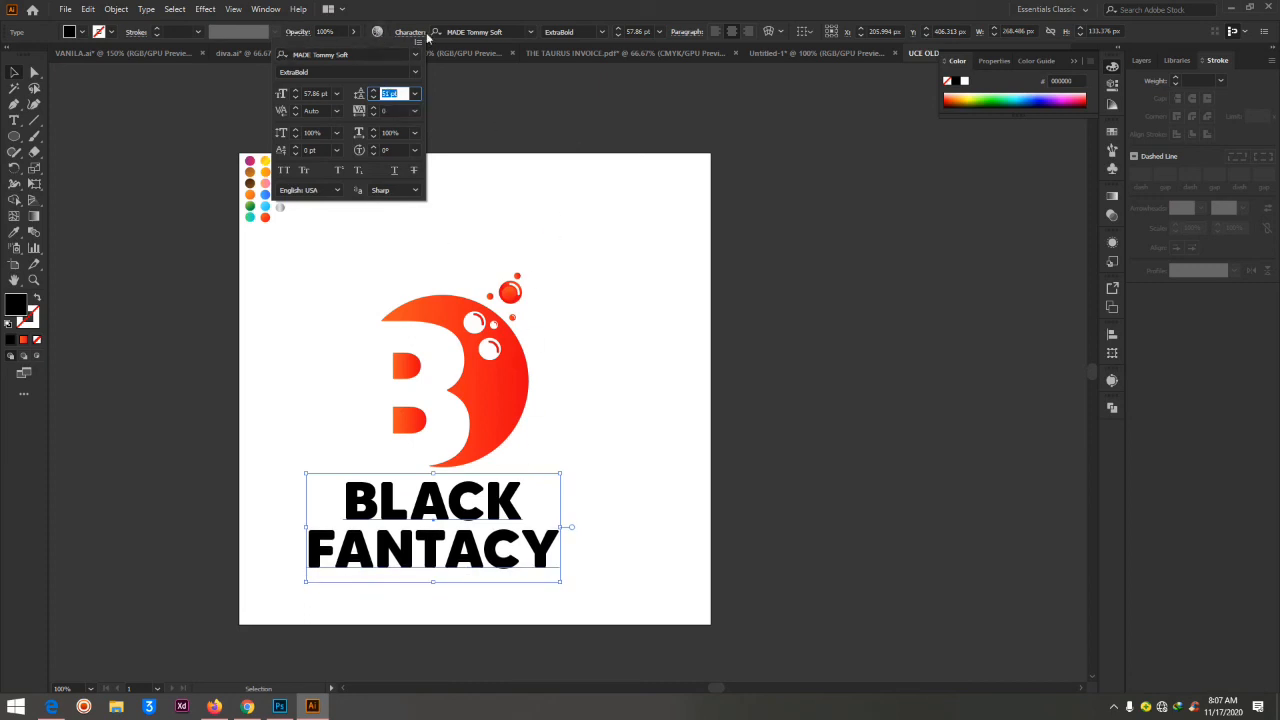
pyautogui.click(385, 5)
# Show the Properties panel and dock it in the same group as Layers, Libraries and Stroke
pyautogui.click(265, 9)
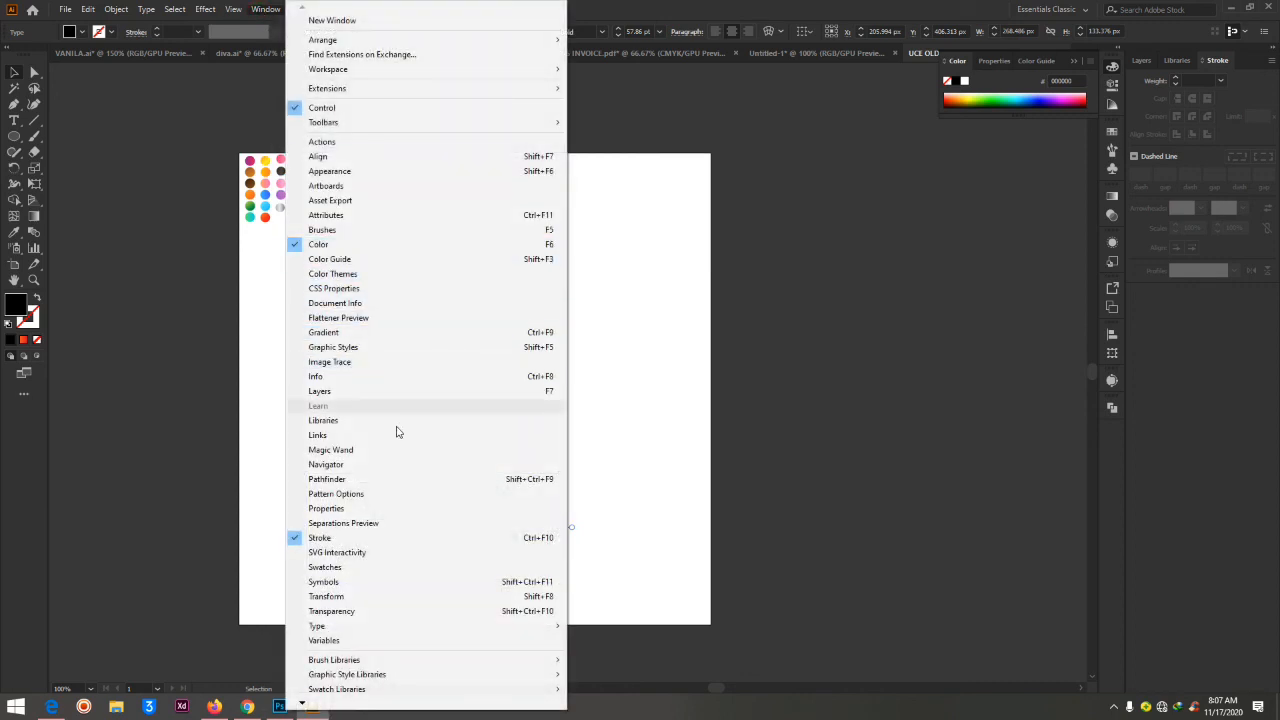
pyautogui.click(376, 509)
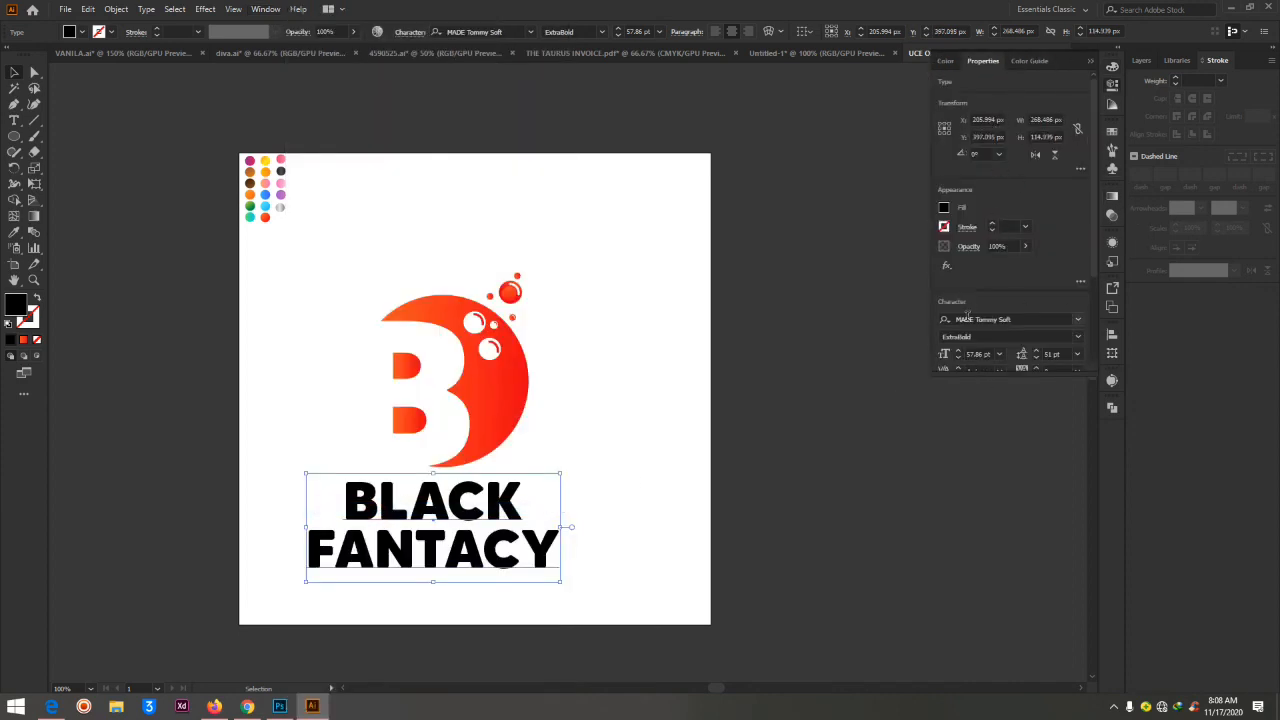
pyautogui.moveTo(985, 61); pyautogui.dragTo(1260, 64)
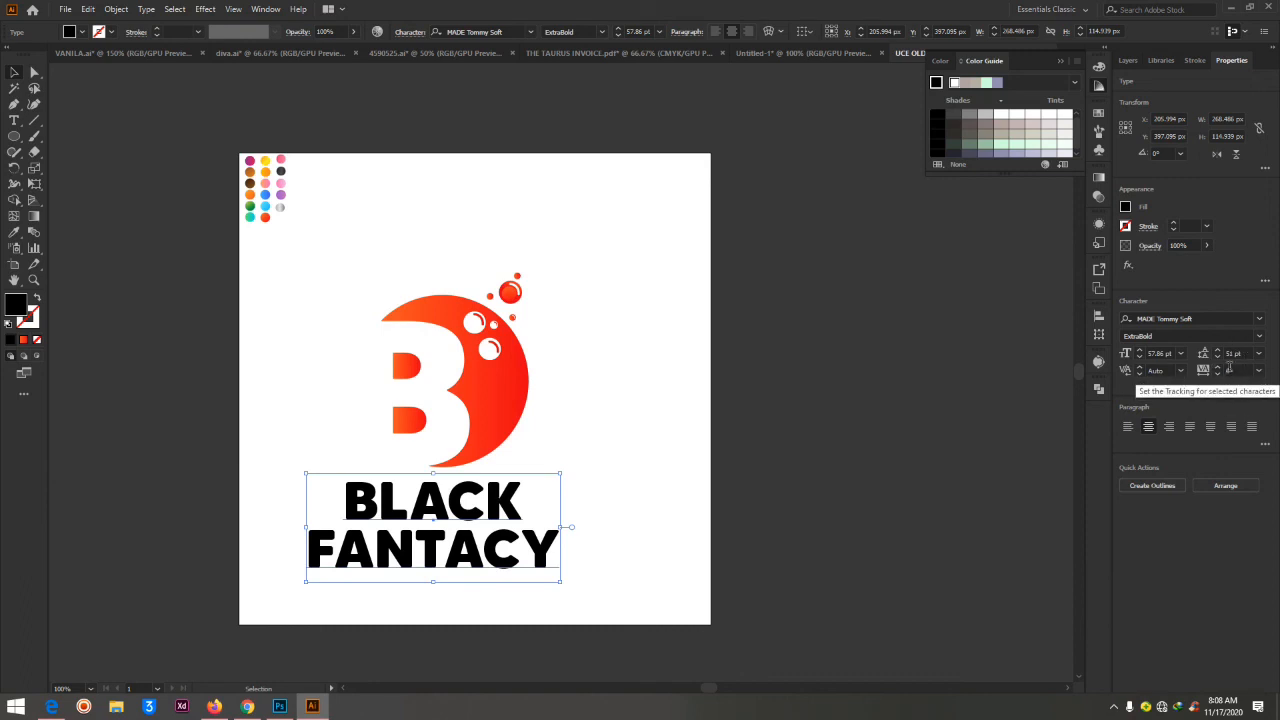
# Set the leading of the BLACK FANTACY text to 52 pt and shift the text about 6 px right beneath the logo
pyautogui.click(1233, 354)
pyautogui.press('Up')
pyautogui.press('Up')
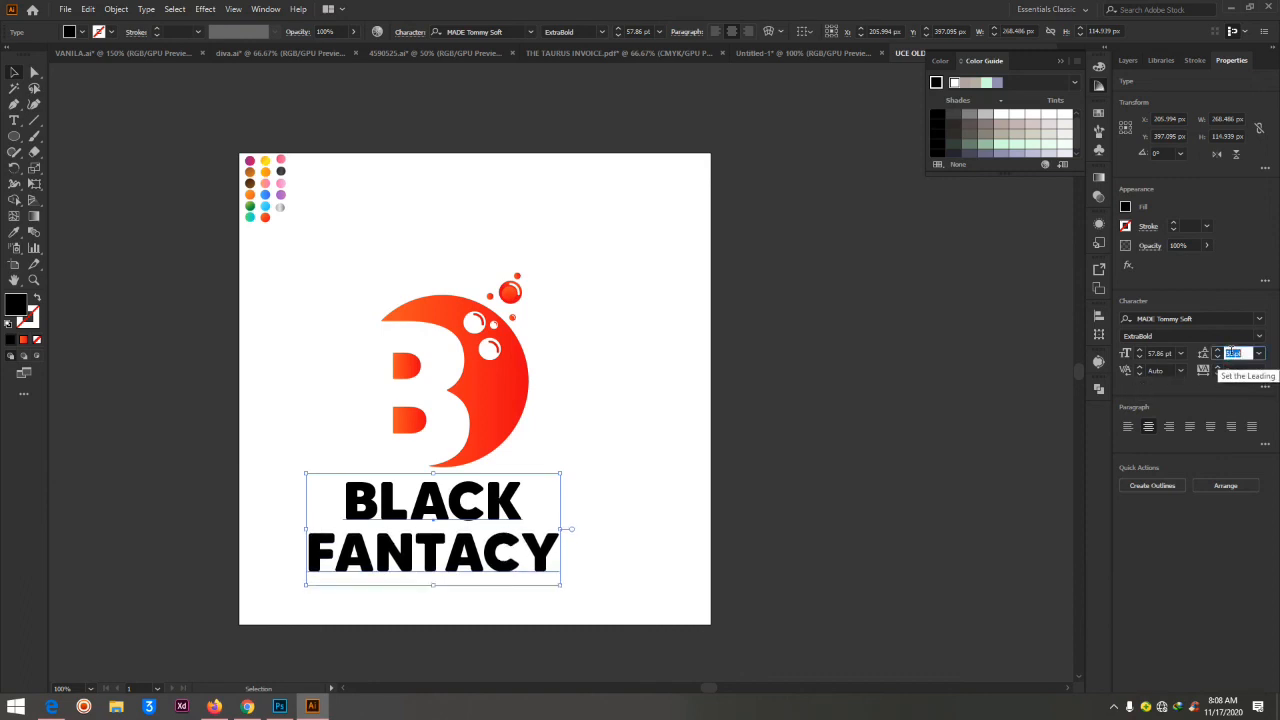
pyautogui.press('Down')
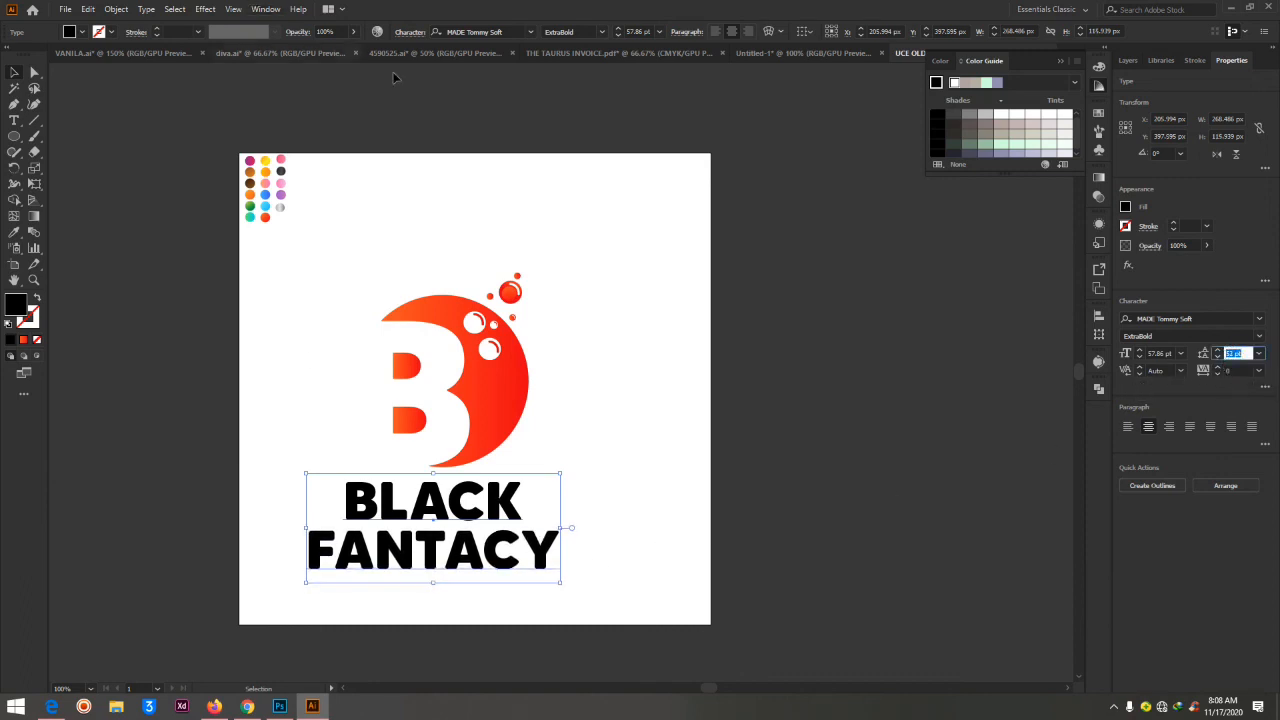
pyautogui.moveTo(446, 515); pyautogui.dragTo(452, 516)
# Fill the BLACK FANTACY text with a dark grey swatch
pyautogui.click(73, 32)
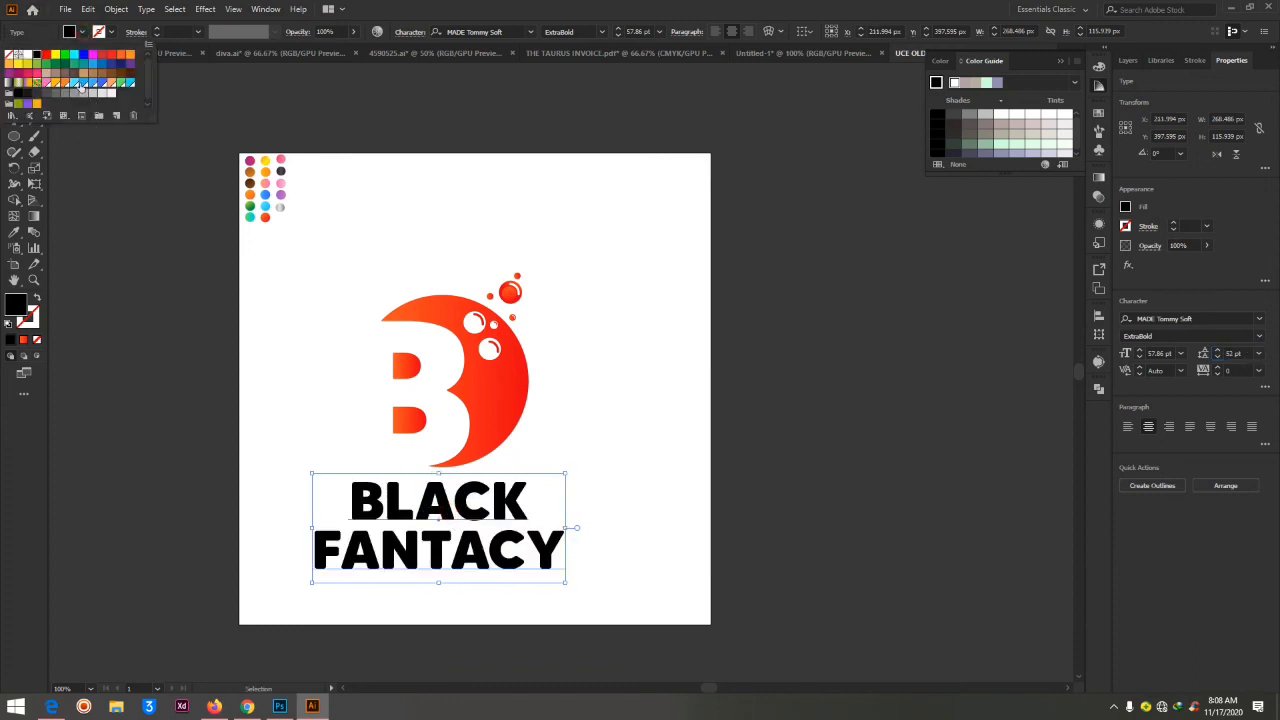
pyautogui.click(46, 95)
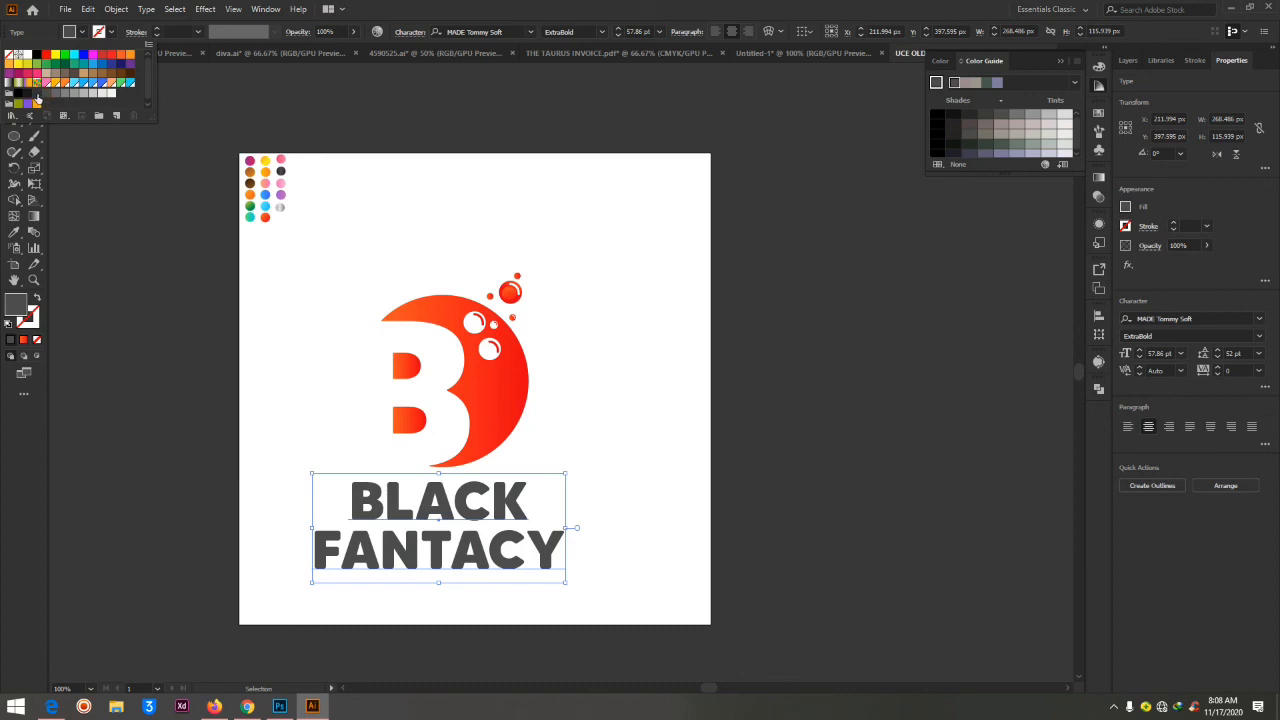
pyautogui.click(38, 97)
pyautogui.click(631, 282)
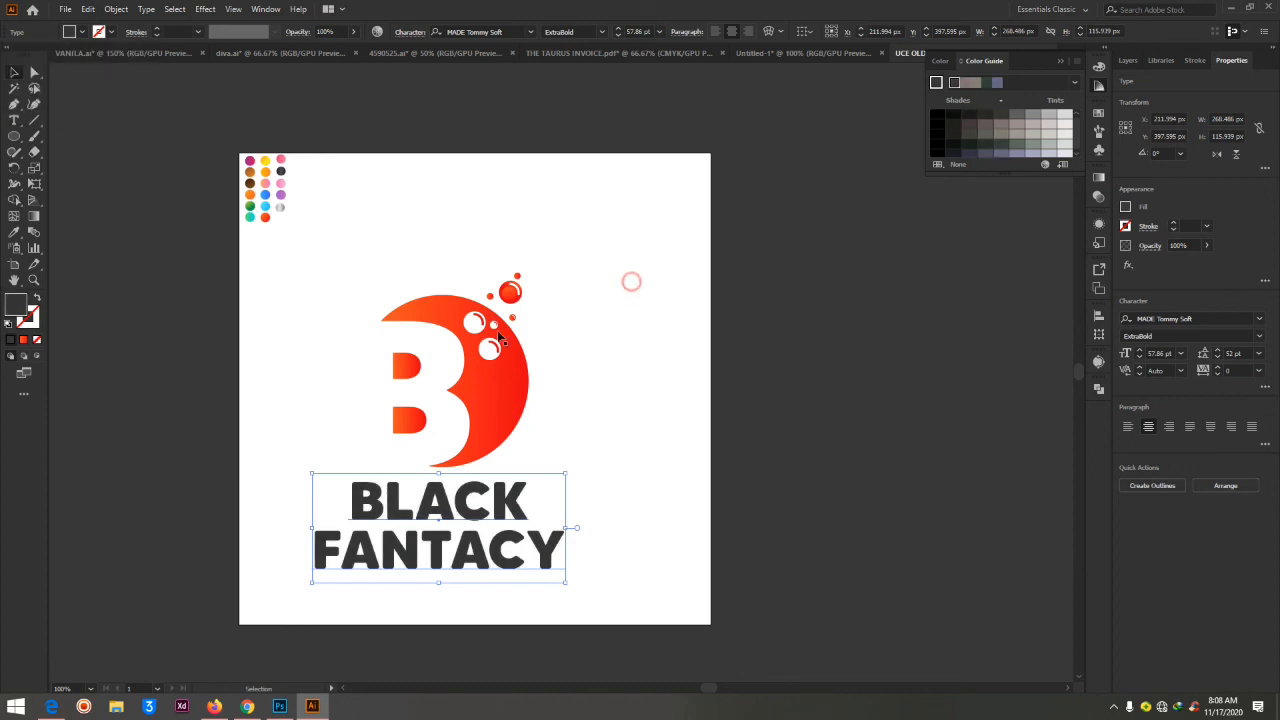
# Select the whole B logo together with its text and move it about 41 px right and 62 px up on the artboard
pyautogui.click(281, 246)
pyautogui.moveTo(281, 246); pyautogui.dragTo(636, 642)
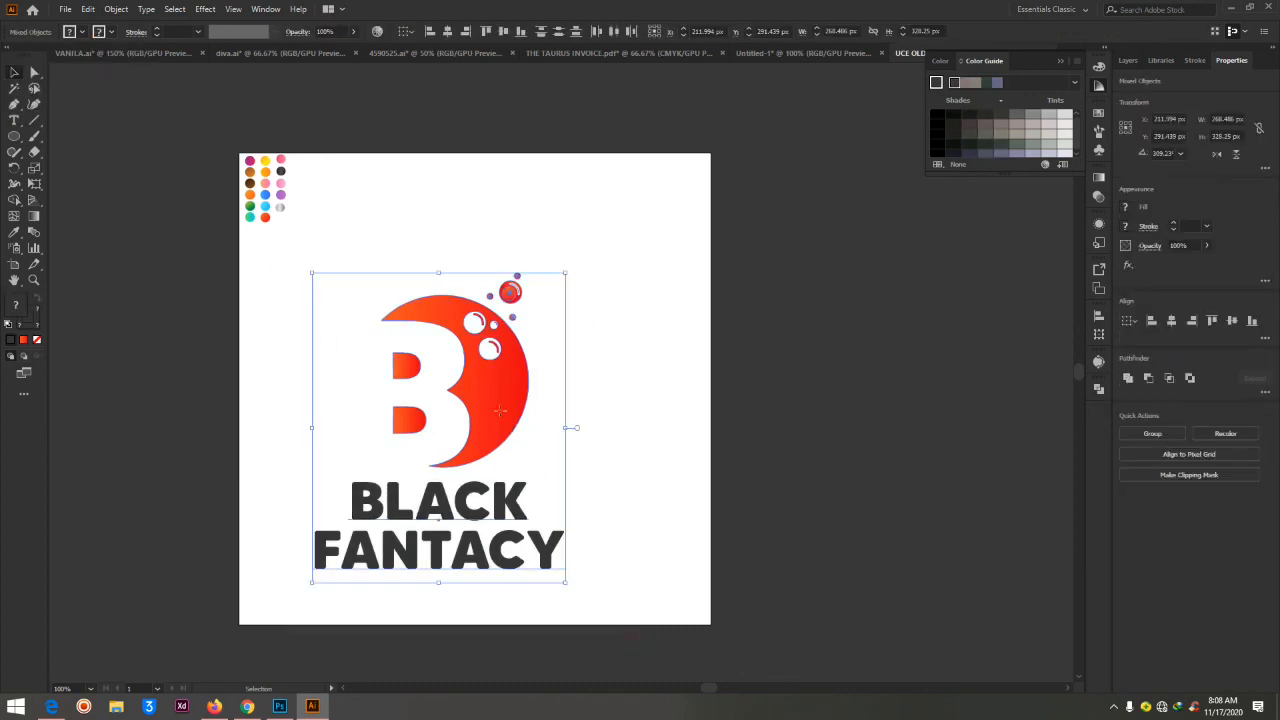
pyautogui.moveTo(498, 419); pyautogui.dragTo(538, 358)
pyautogui.click(742, 330)
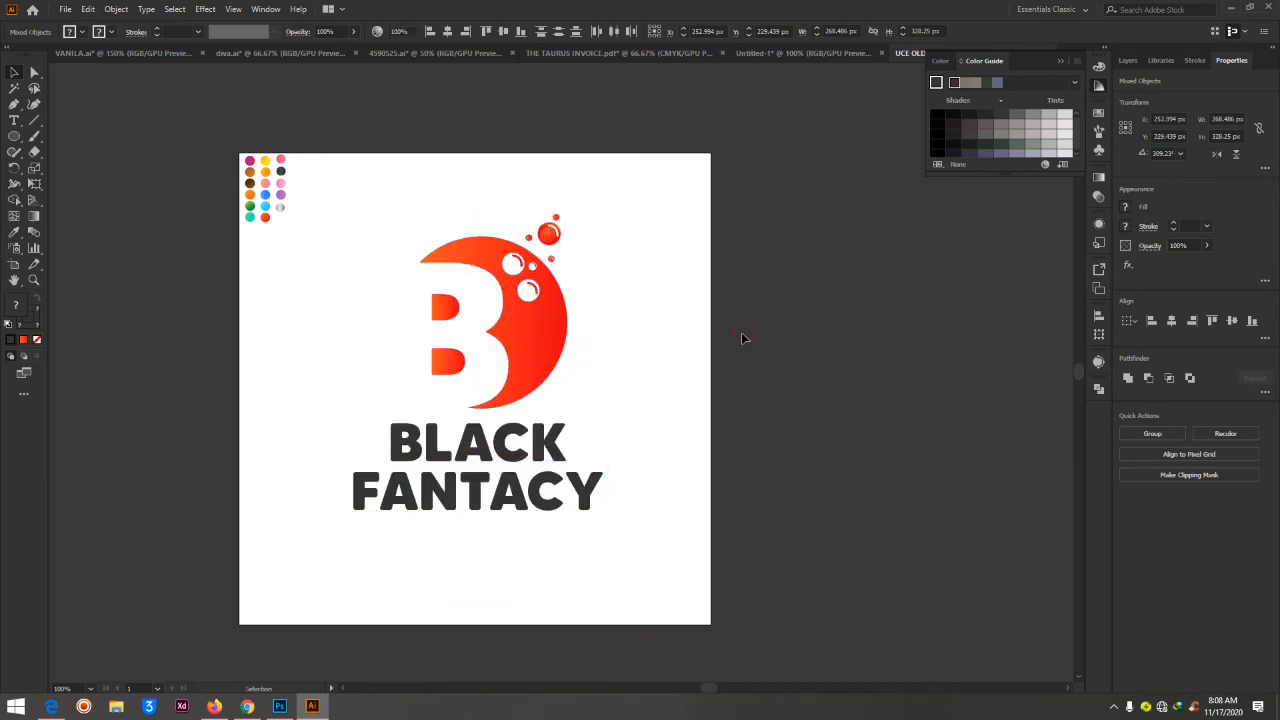